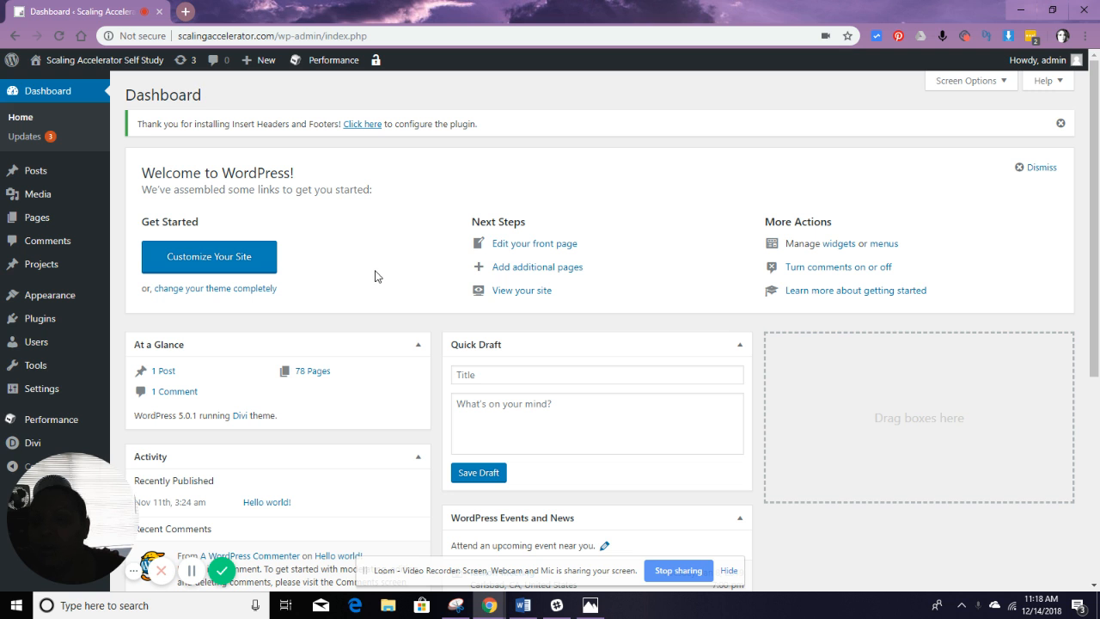
scroll(375, 276, "down", 3)
scroll(375, 278, "up", 3)
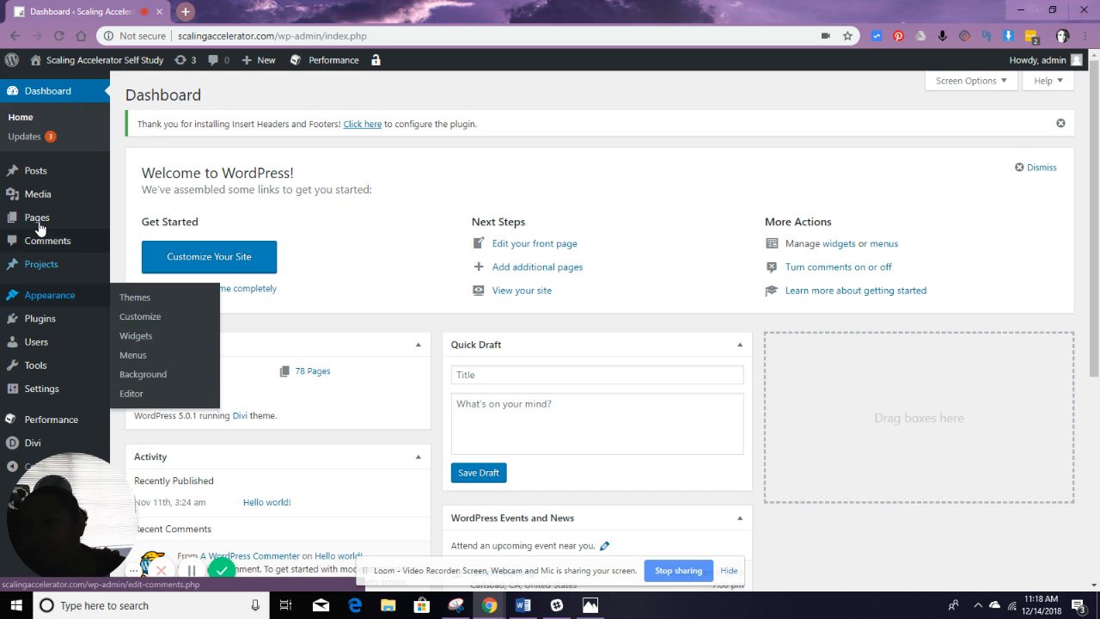
mouse_move(52, 179)
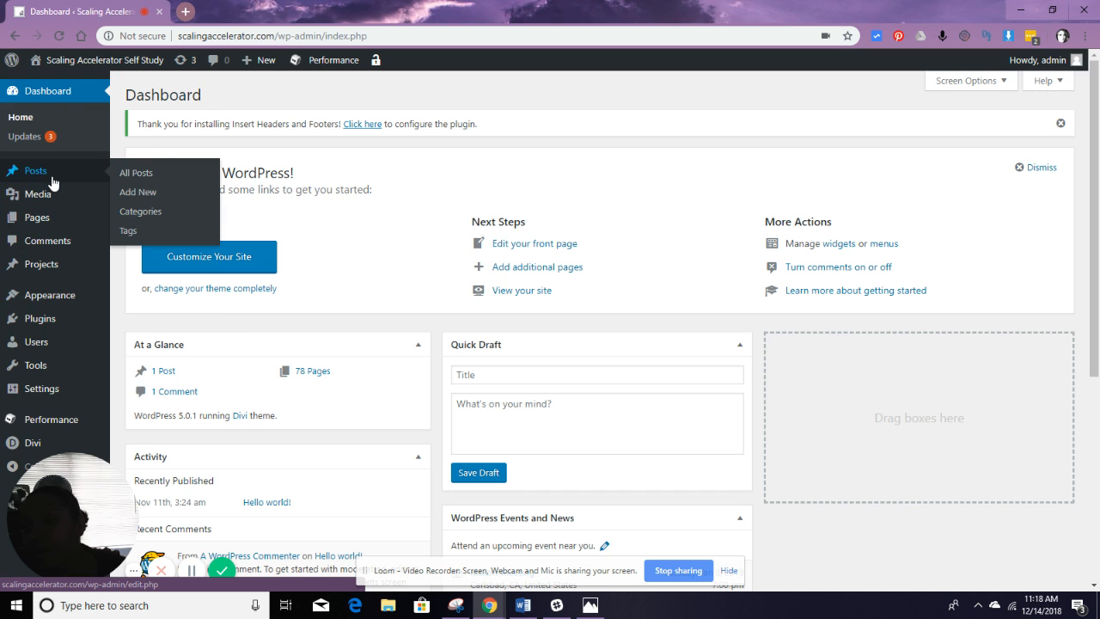
scroll(53, 183, "down", 1)
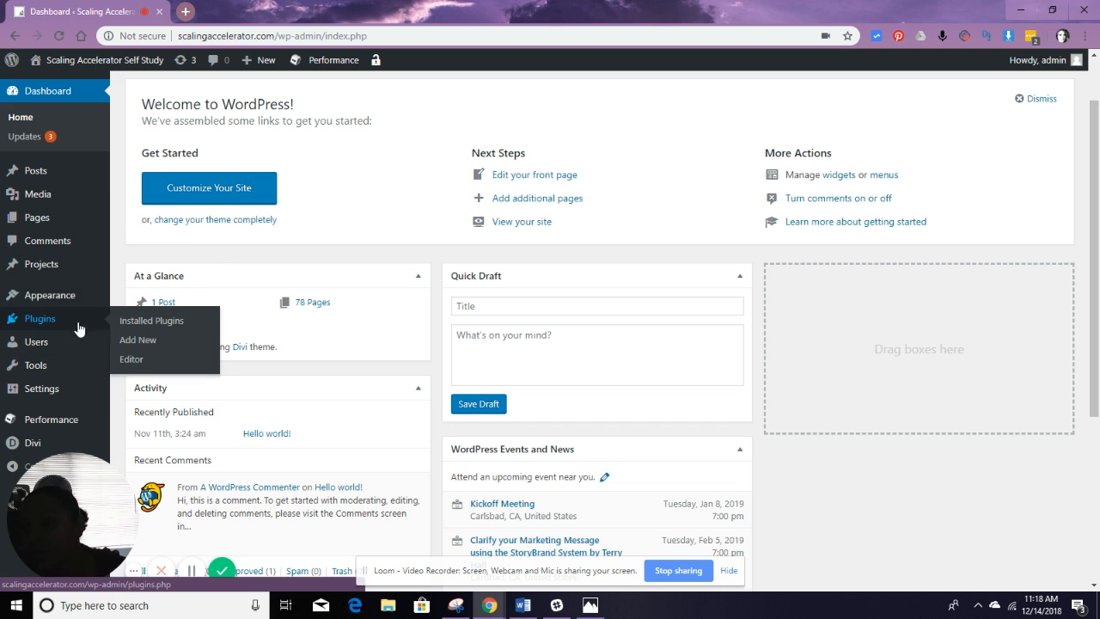
mouse_move(56, 390)
scroll(56, 390, "down", 3)
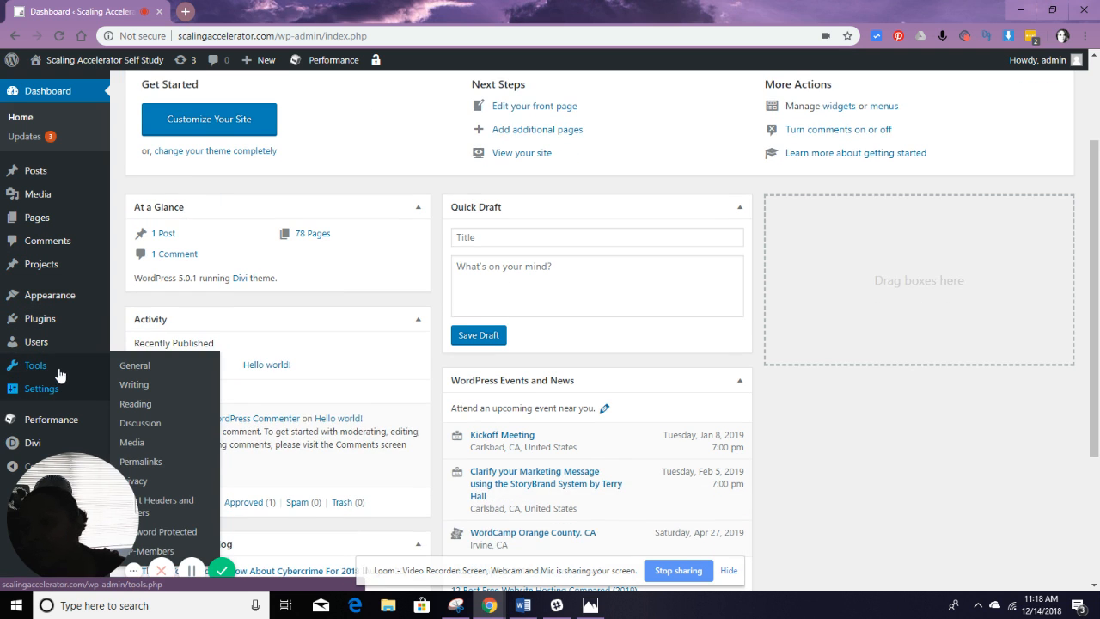
- Open the navigation menu editor for the site's Back Office menu
mouse_move(83, 298)
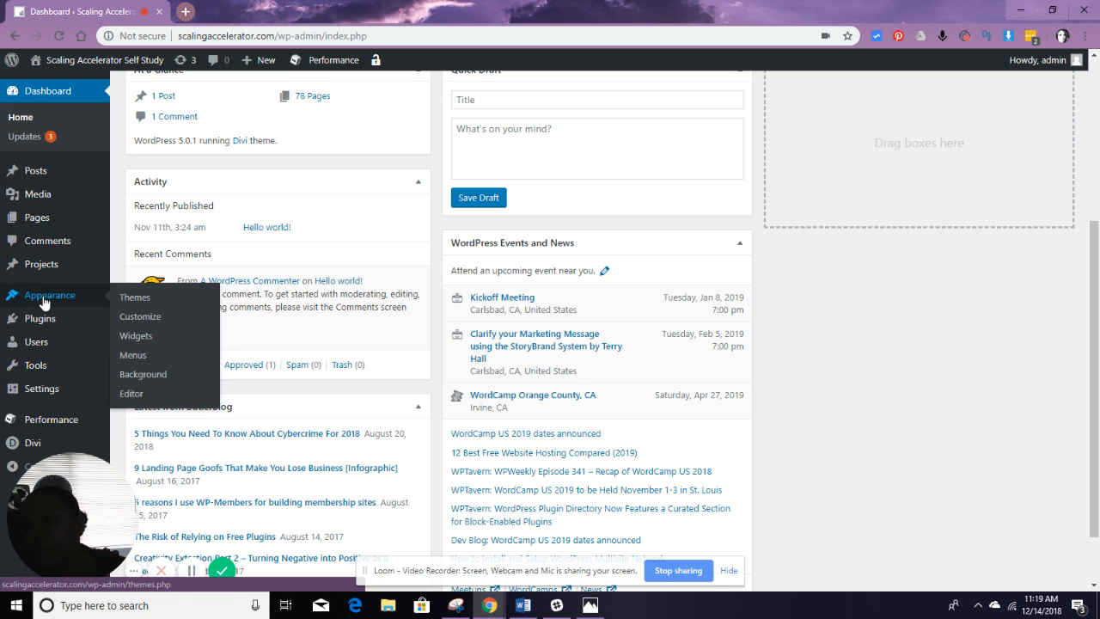
left_click(145, 355)
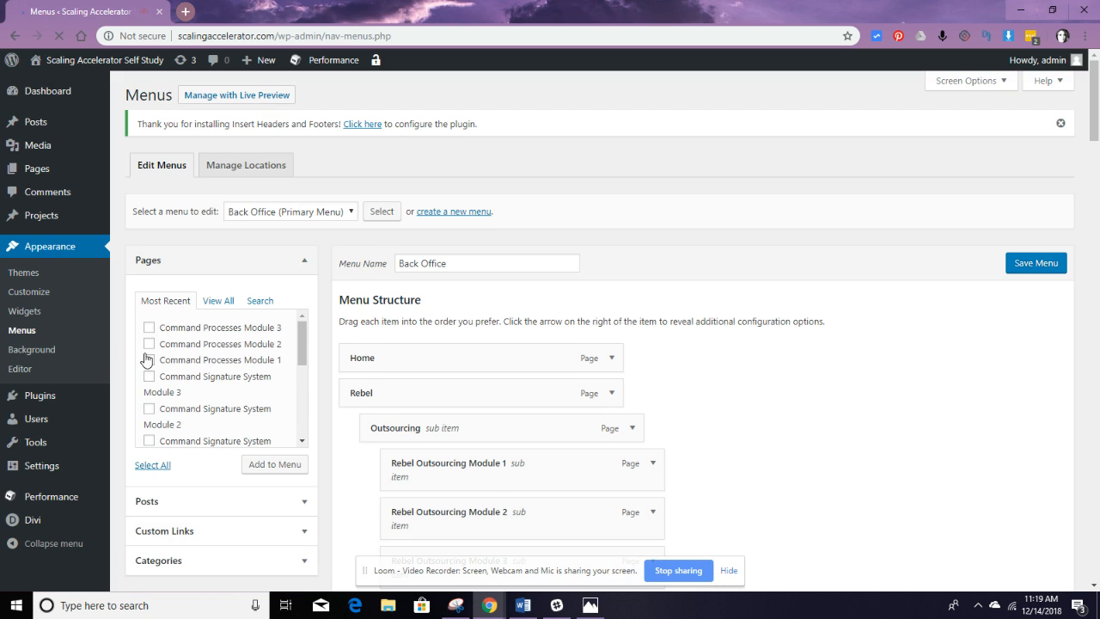
scroll(236, 345, "down", 3)
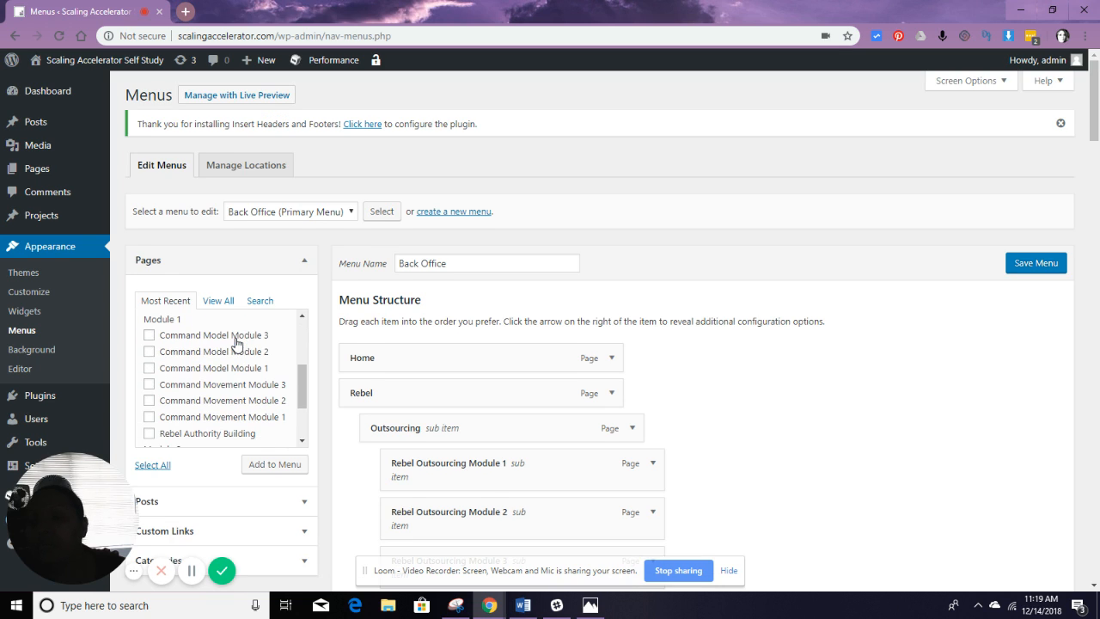
- Move the Outsourcing item with its three modules from Rebel to the first sub item under Command
scroll(670, 269, "down", 3)
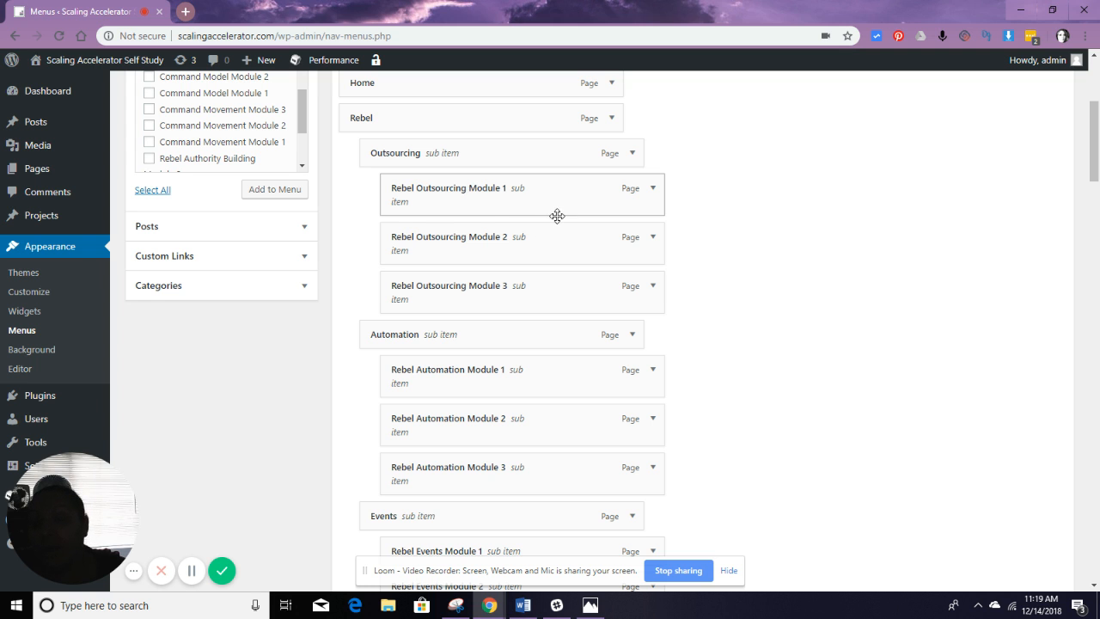
scroll(557, 211, "down", 3)
scroll(558, 214, "up", 2)
scroll(558, 214, "up", 1)
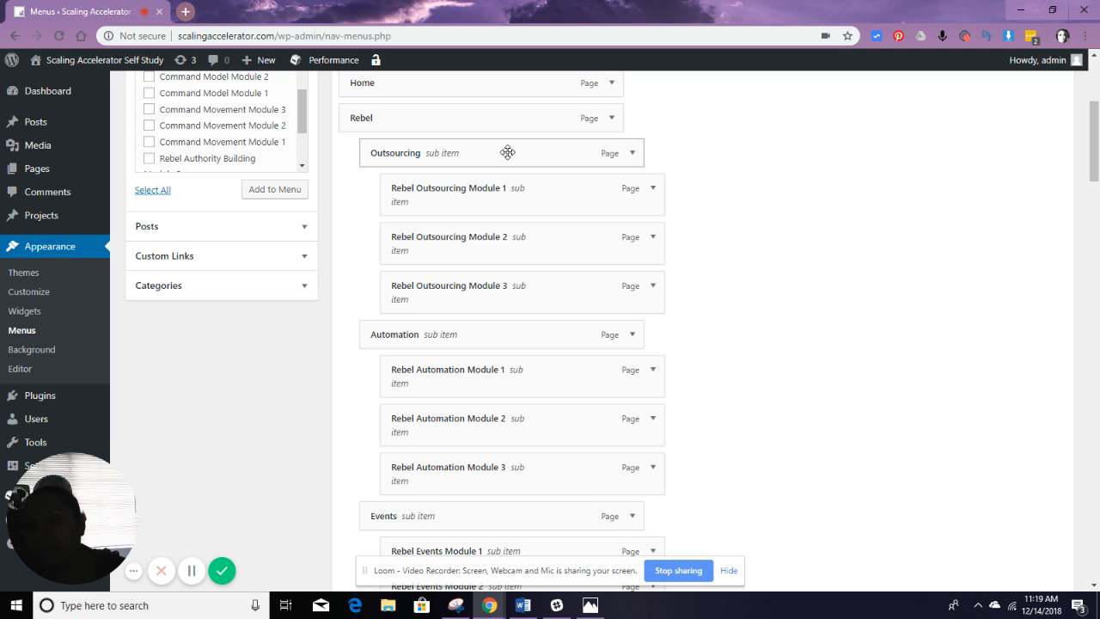
left_click_drag(507, 152, 505, 384)
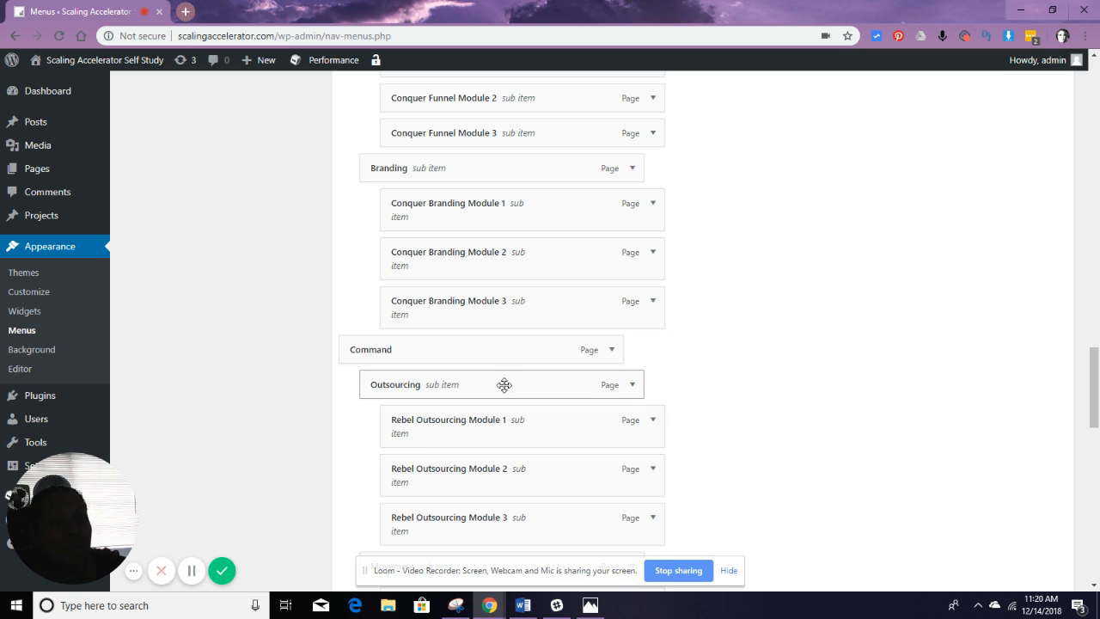
- Move the Automation item with its three modules from Rebel into the Command section, nested directly beneath Movement
scroll(504, 385, "up", 20)
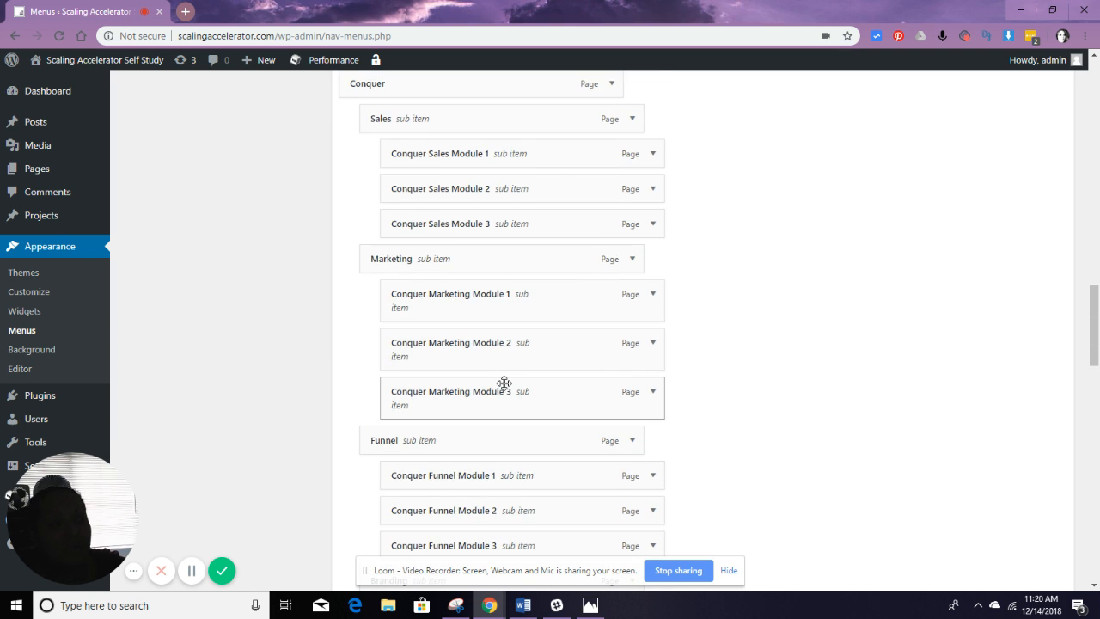
scroll(505, 387, "up", 3)
scroll(507, 384, "down", 3)
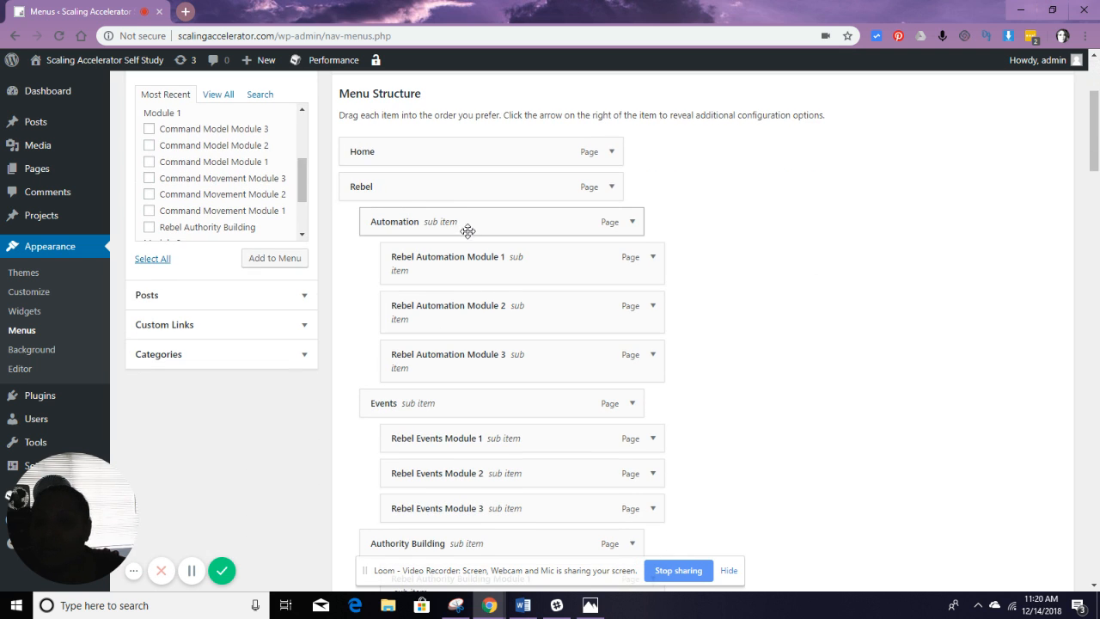
left_click_drag(464, 230, 464, 404)
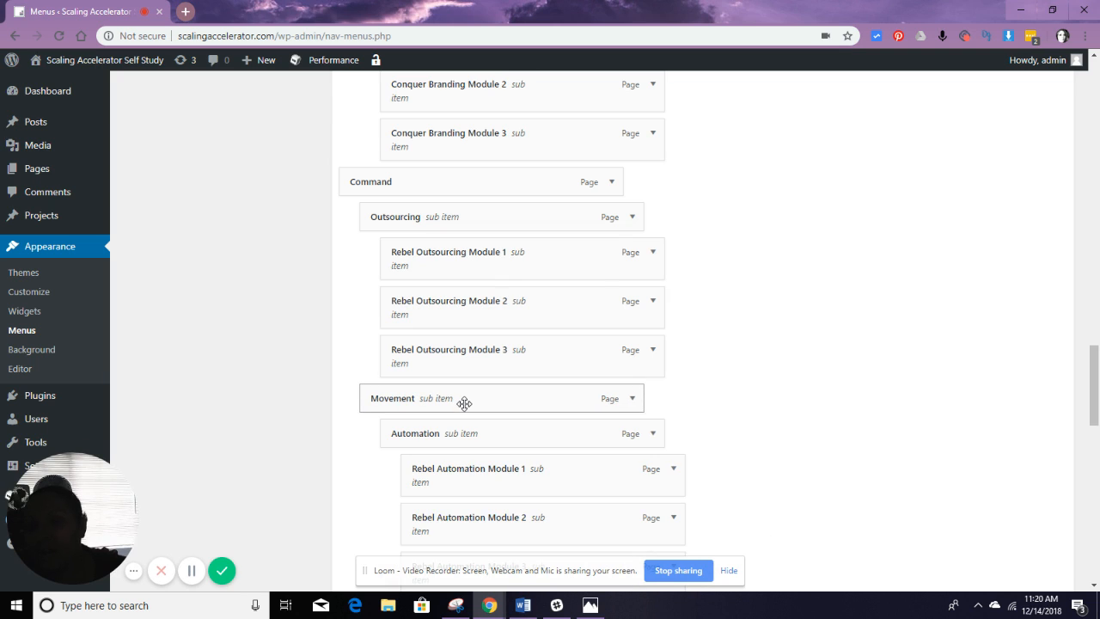
- Try to move the Automation group out one nesting level so it sits directly under Command
scroll(538, 325, "down", 3)
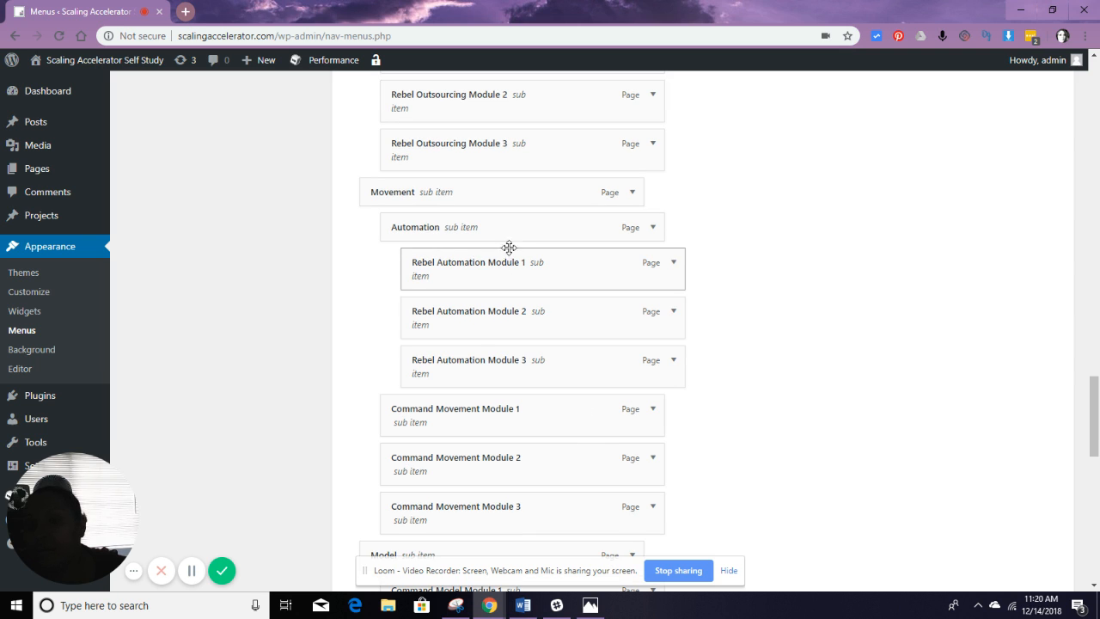
scroll(533, 226, "up", 2)
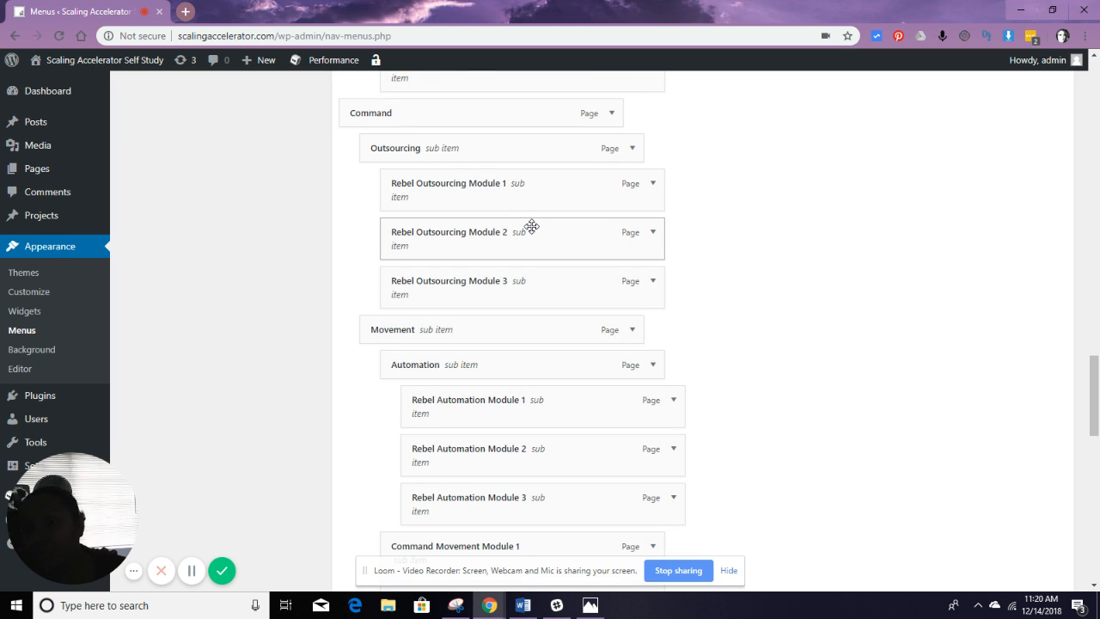
scroll(532, 226, "down", 1)
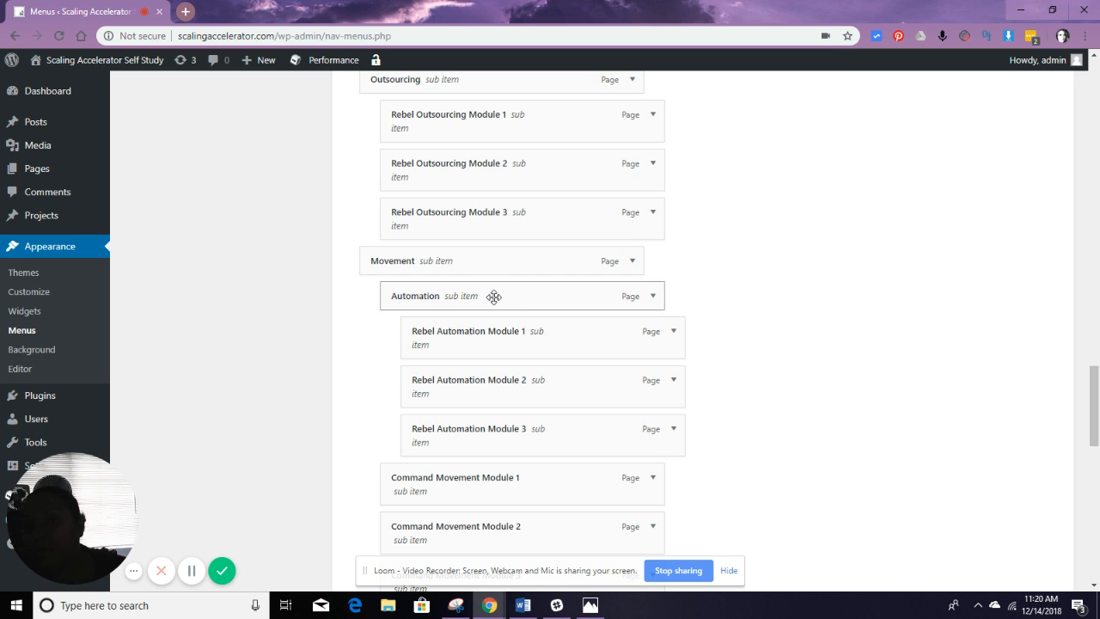
left_click_drag(494, 297, 487, 298)
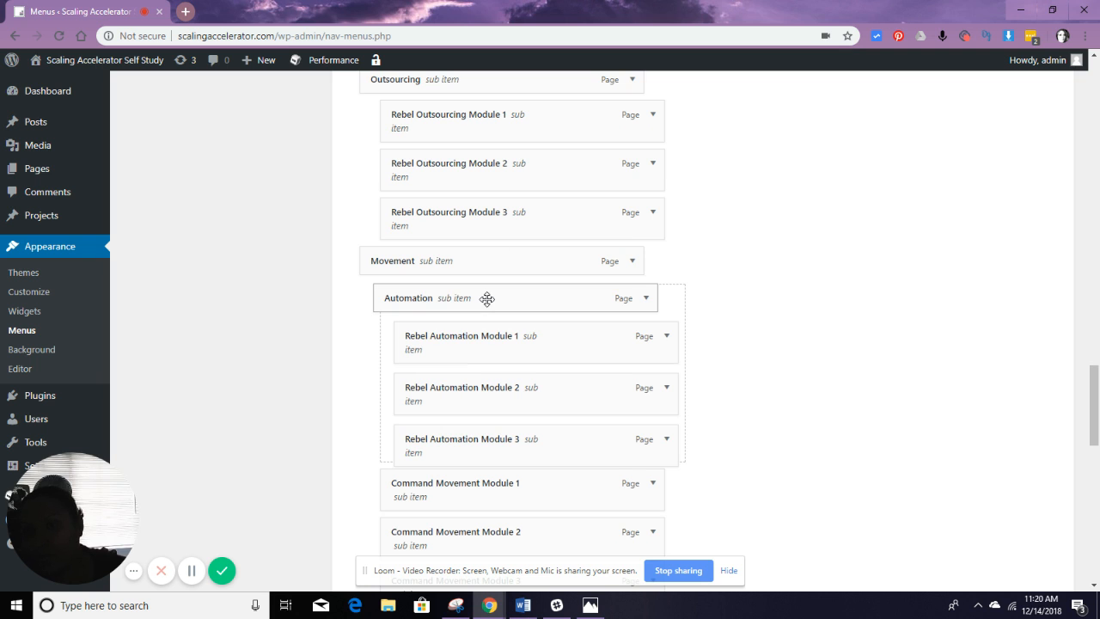
left_click_drag(487, 299, 521, 292)
- Move the Authority Building item with its three modules from Rebel to Command, between the Movement modules and Model
scroll(521, 292, "up", 5)
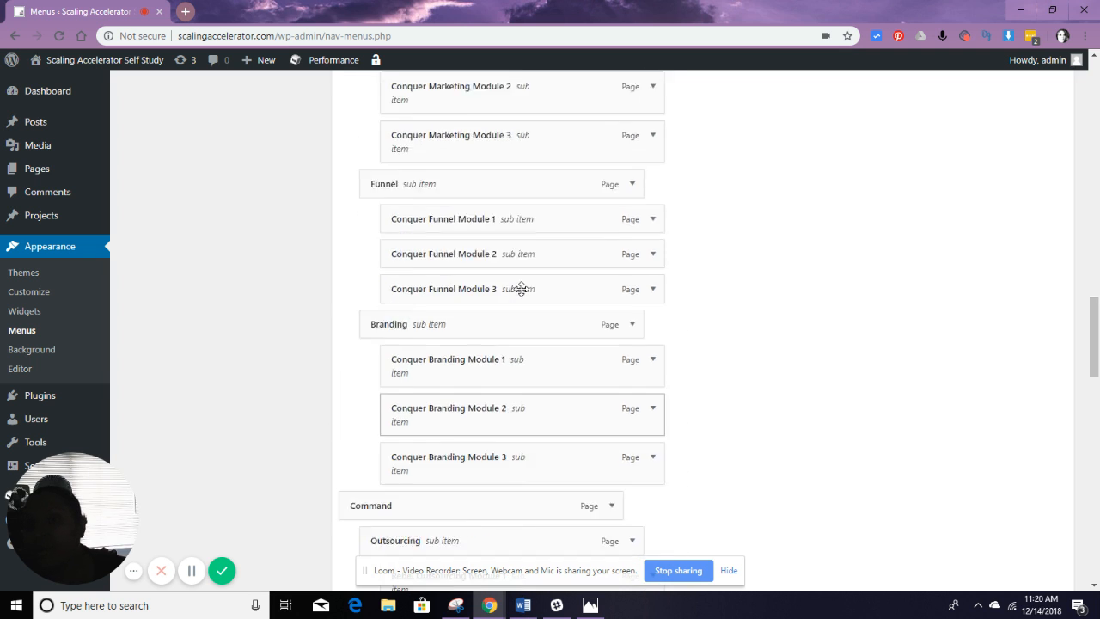
scroll(521, 289, "up", 15)
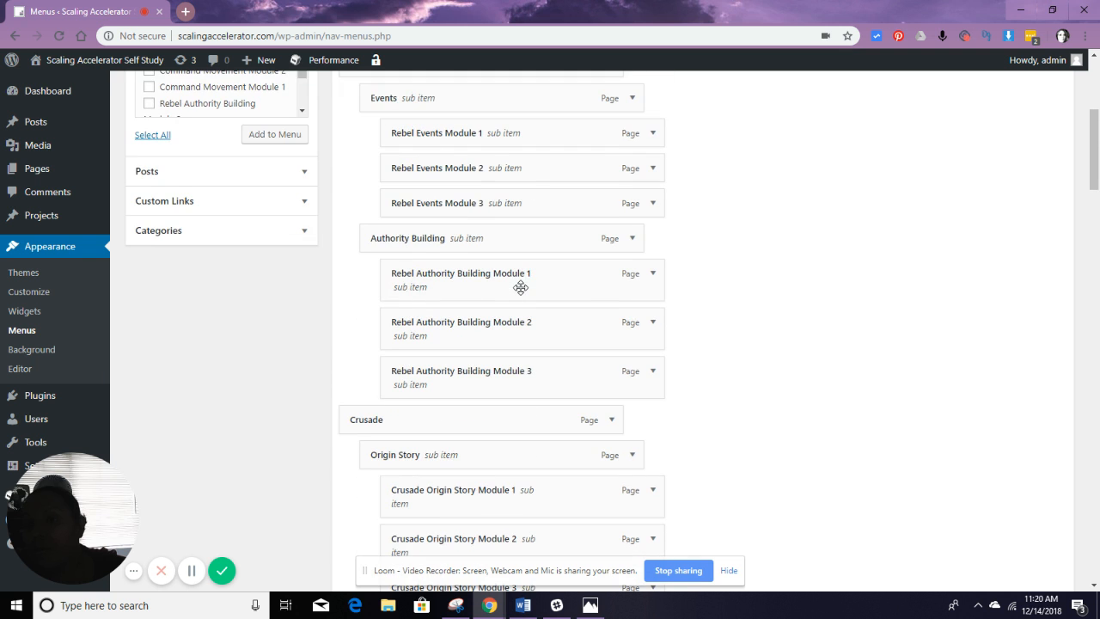
scroll(521, 287, "up", 4)
scroll(521, 287, "down", 2)
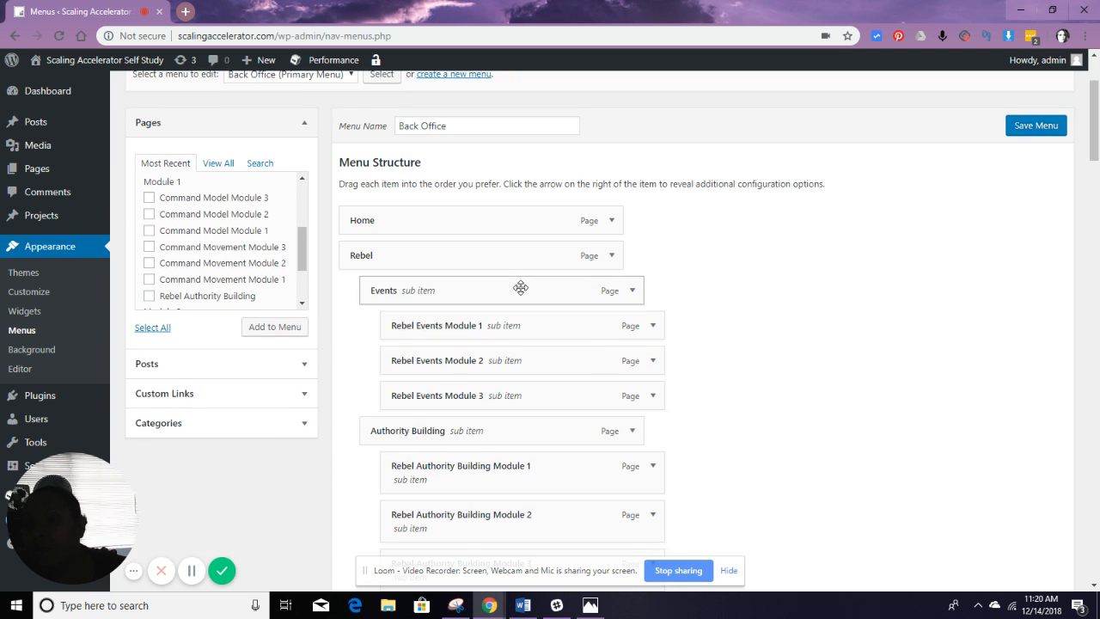
scroll(665, 270, "down", 3)
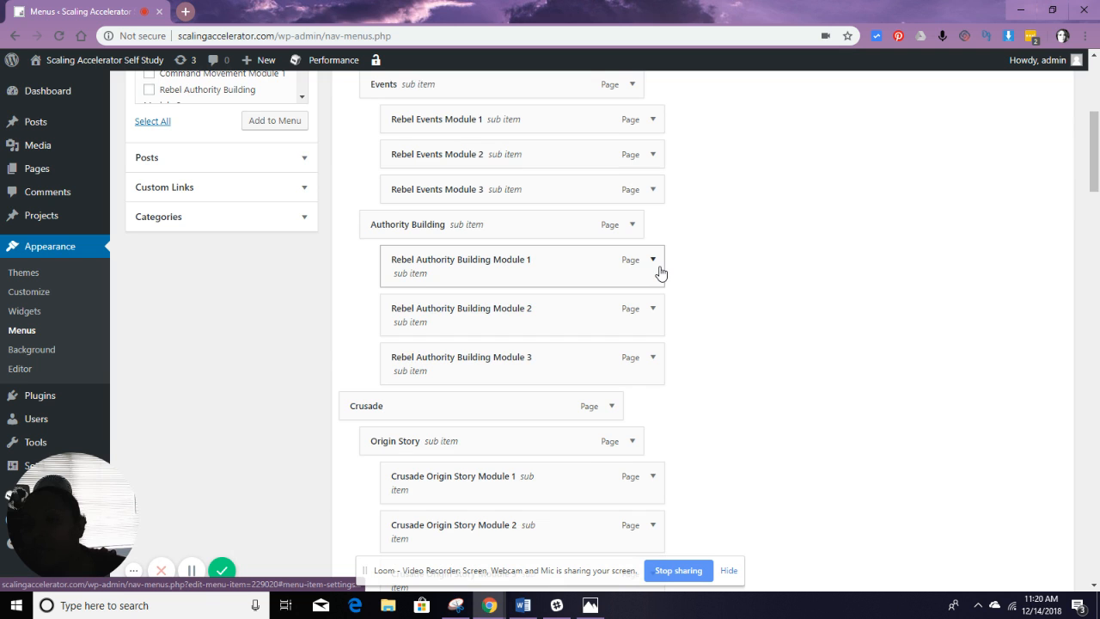
scroll(660, 272, "down", 1)
scroll(660, 272, "up", 4)
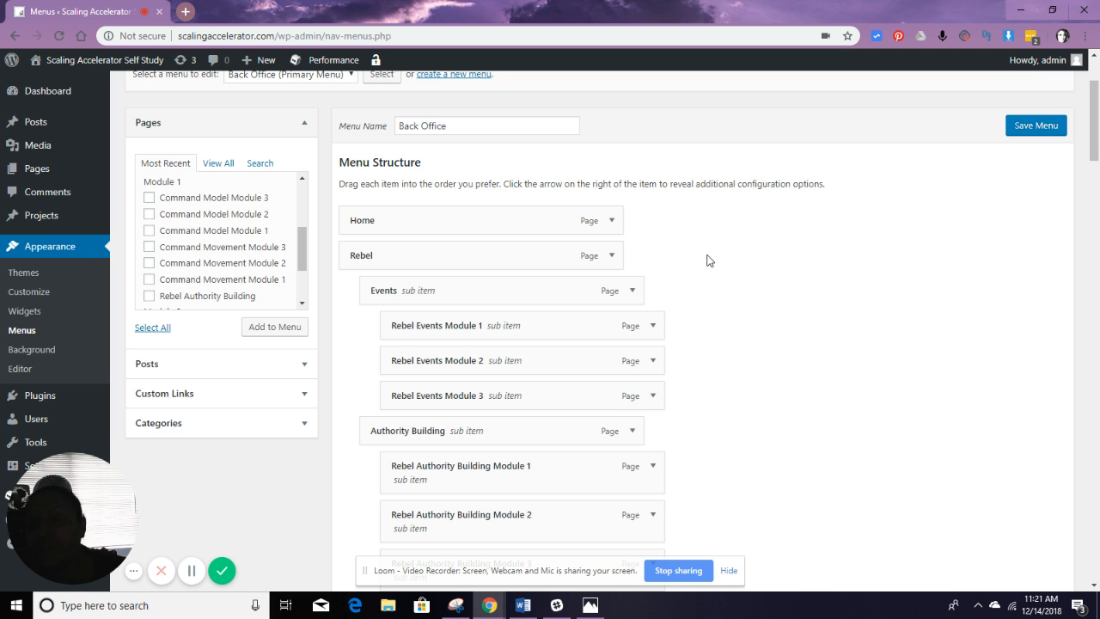
scroll(709, 260, "down", 3)
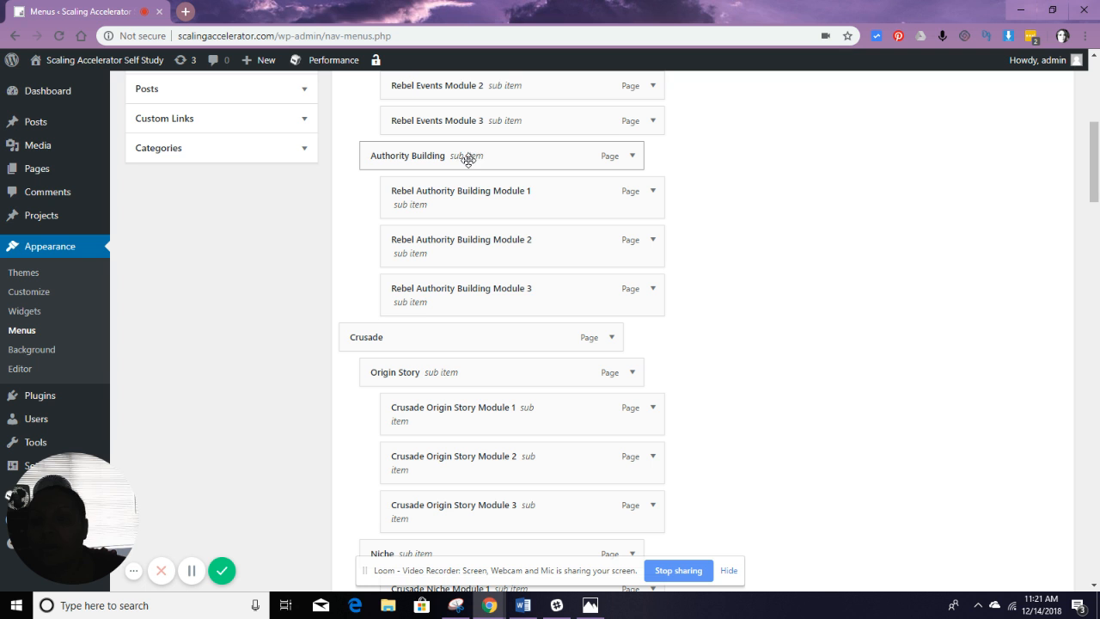
left_click_drag(466, 155, 467, 402)
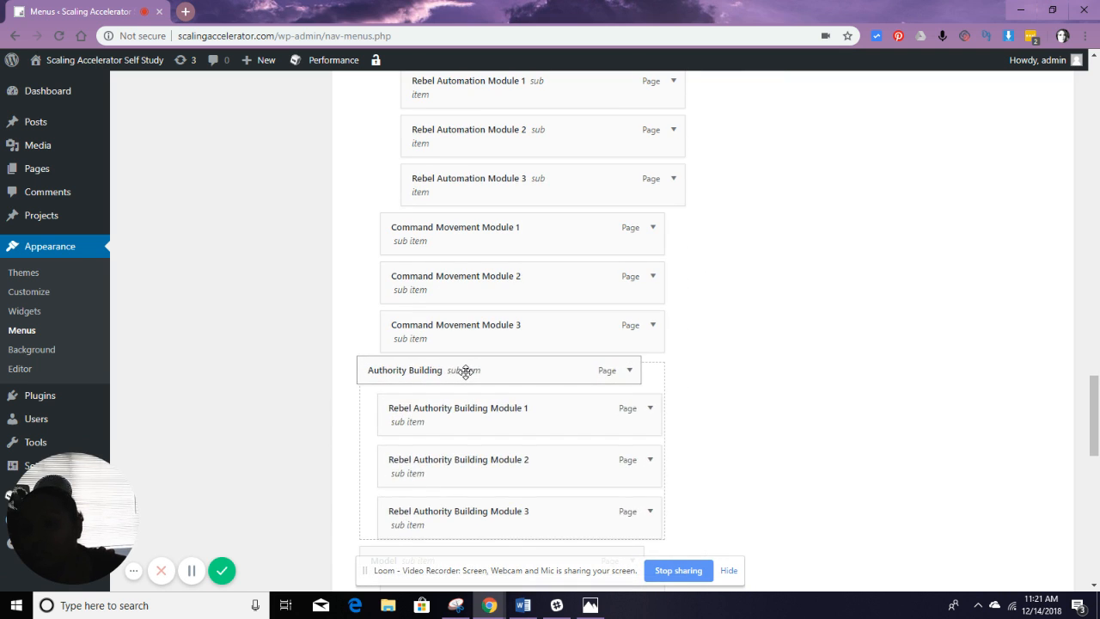
left_click_drag(484, 375, 473, 374)
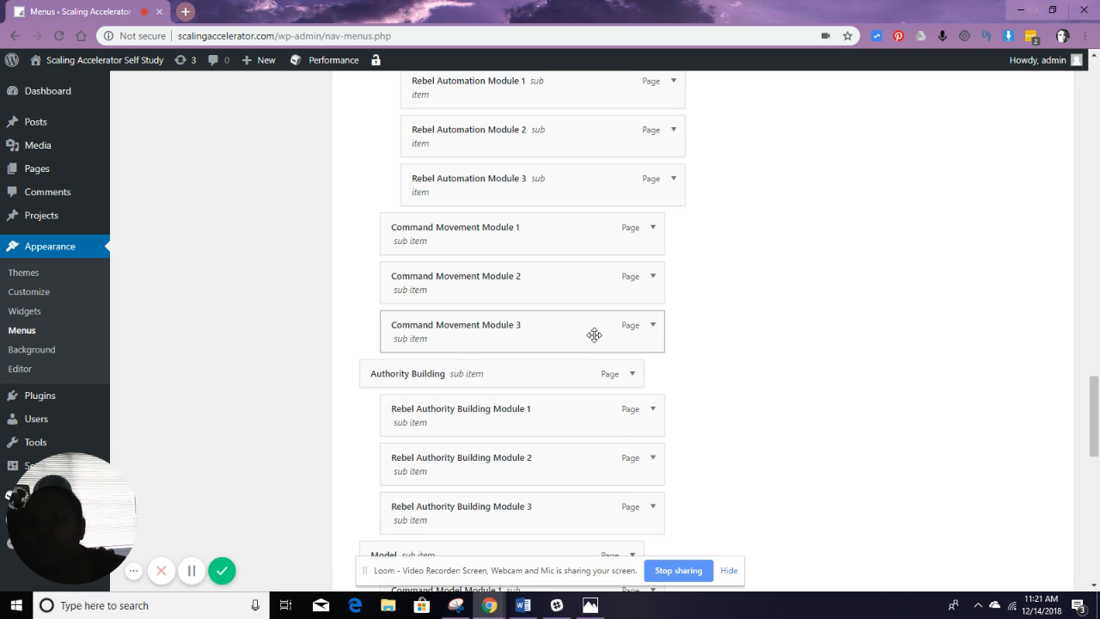
- Move the Events item with its three modules from Rebel to the end of Command, after the Processes modules
scroll(739, 306, "up", 20)
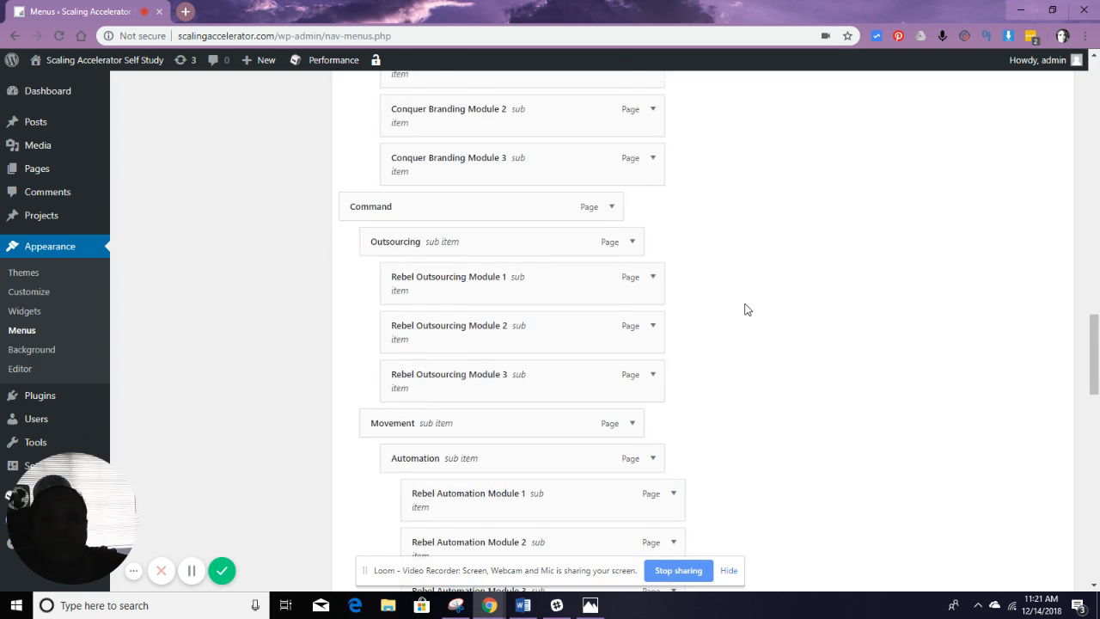
scroll(747, 309, "down", 3)
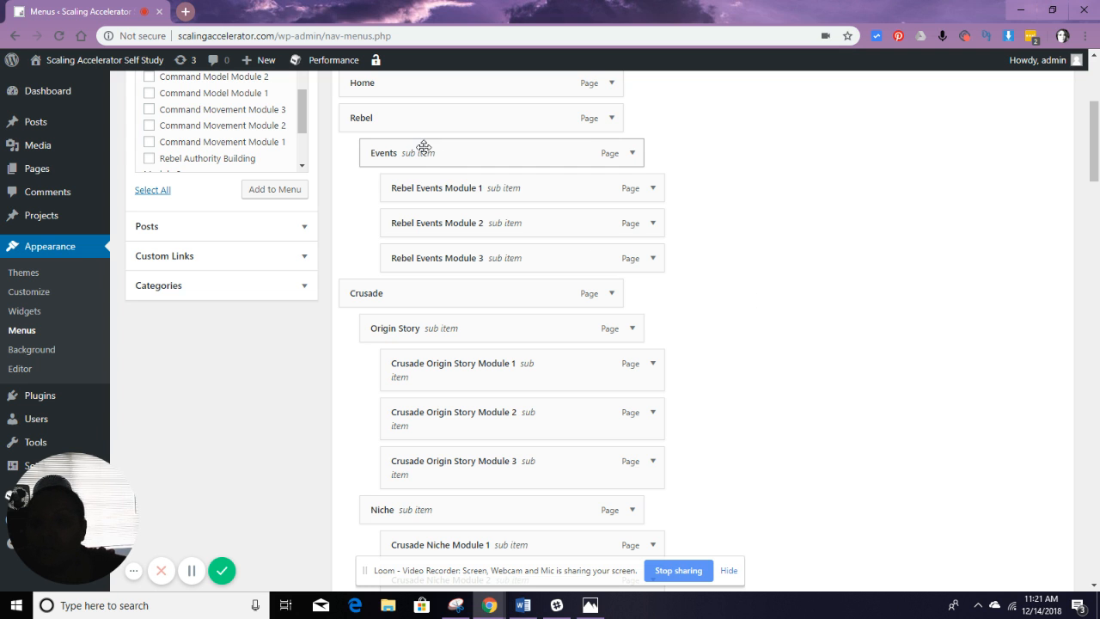
mouse_move(424, 152)
left_mouse_down()
mouse_move(452, 214)
mouse_move(435, 608)
mouse_move(553, 560)
mouse_move(565, 596)
mouse_move(550, 593)
mouse_move(521, 464)
mouse_move(495, 536)
mouse_move(508, 545)
mouse_move(525, 387)
mouse_move(467, 16)
mouse_move(607, 238)
mouse_move(616, 295)
mouse_move(493, 340)
mouse_move(494, 68)
mouse_move(550, 38)
mouse_move(524, 261)
mouse_move(532, 344)
mouse_move(516, 98)
mouse_move(516, 292)
mouse_move(577, 439)
mouse_move(548, 570)
mouse_move(562, 553)
mouse_move(577, 567)
mouse_move(595, 563)
left_mouse_up()
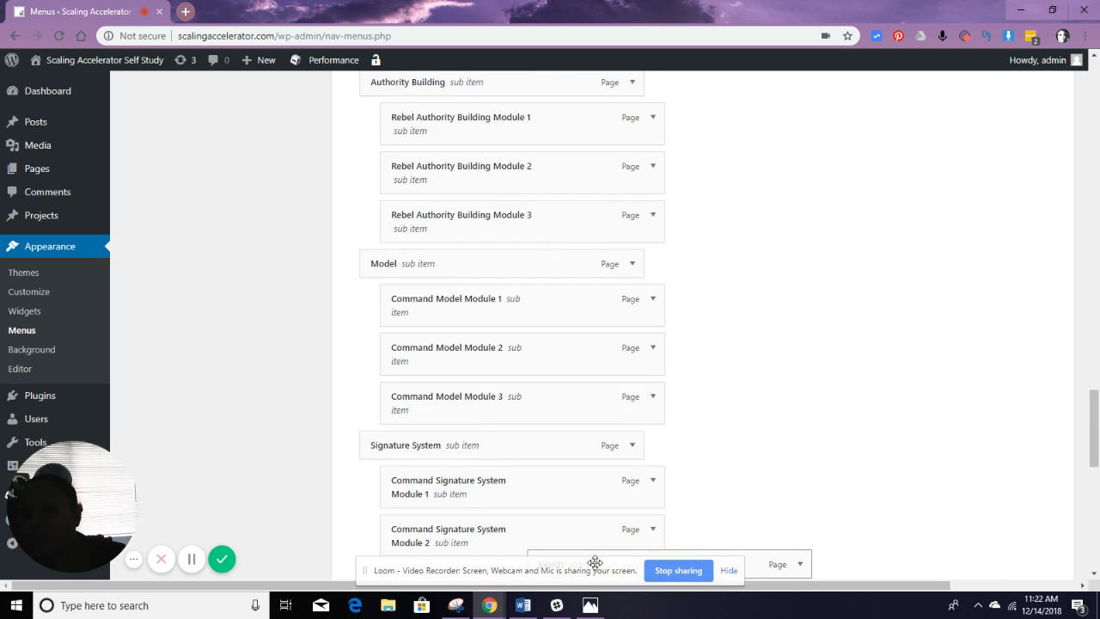
left_click_drag(574, 516, 425, 422)
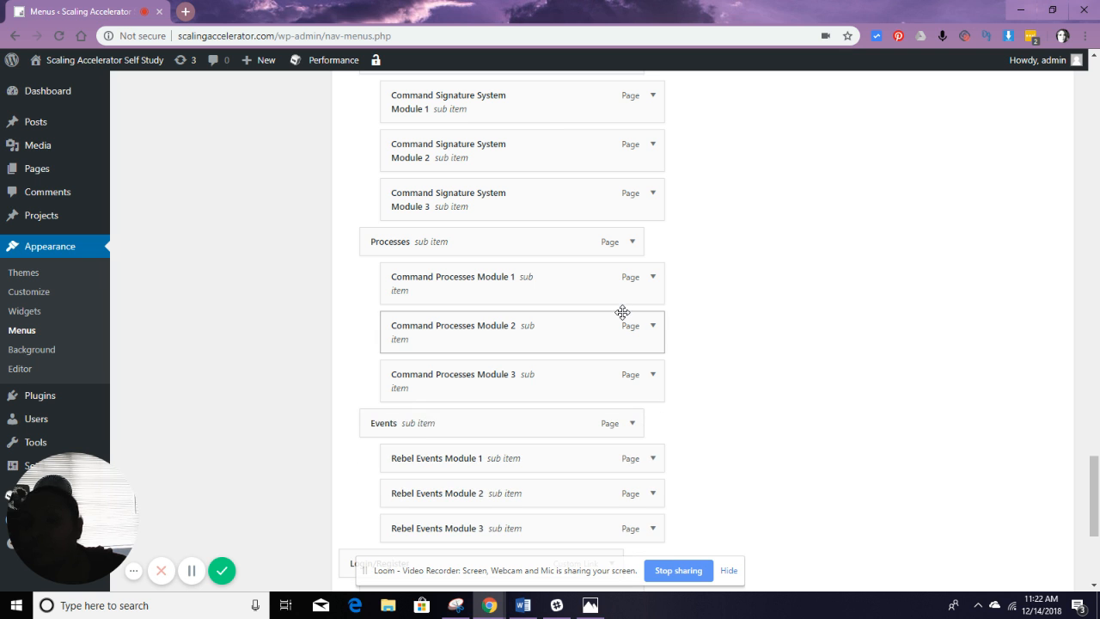
- Move the Origin Story item with its three modules from Crusade to a sub item under Rebel
scroll(622, 311, "up", 12)
scroll(622, 308, "up", 15)
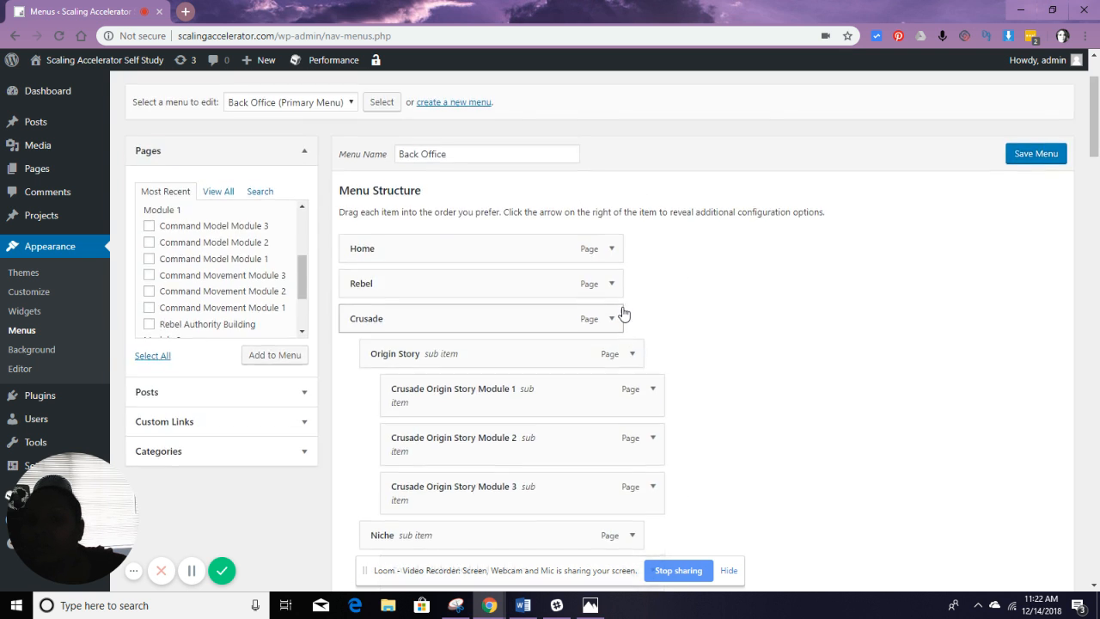
scroll(626, 307, "down", 3)
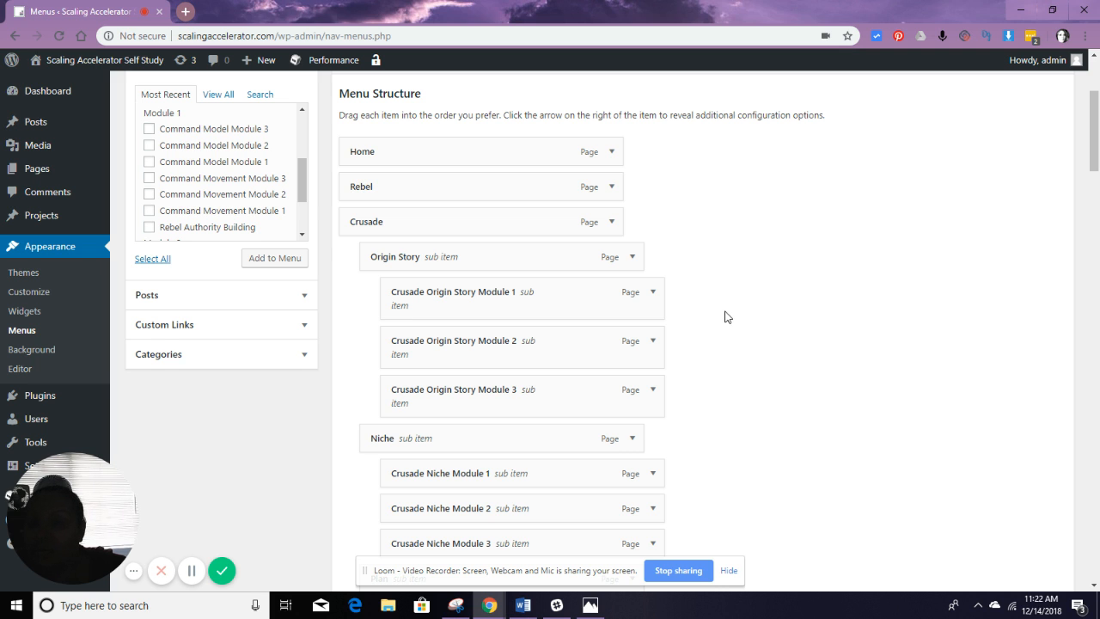
scroll(725, 315, "down", 1)
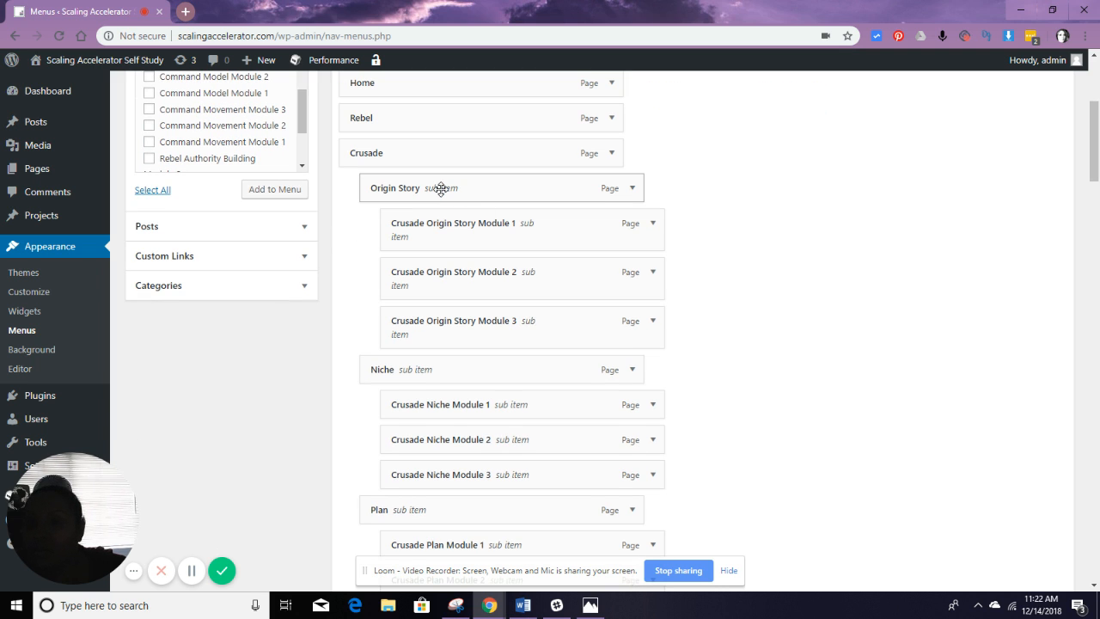
left_click_drag(440, 188, 442, 153)
- Move the Niche item with its three modules from Crusade to Rebel, below the Origin Story modules
scroll(441, 165, "down", 1)
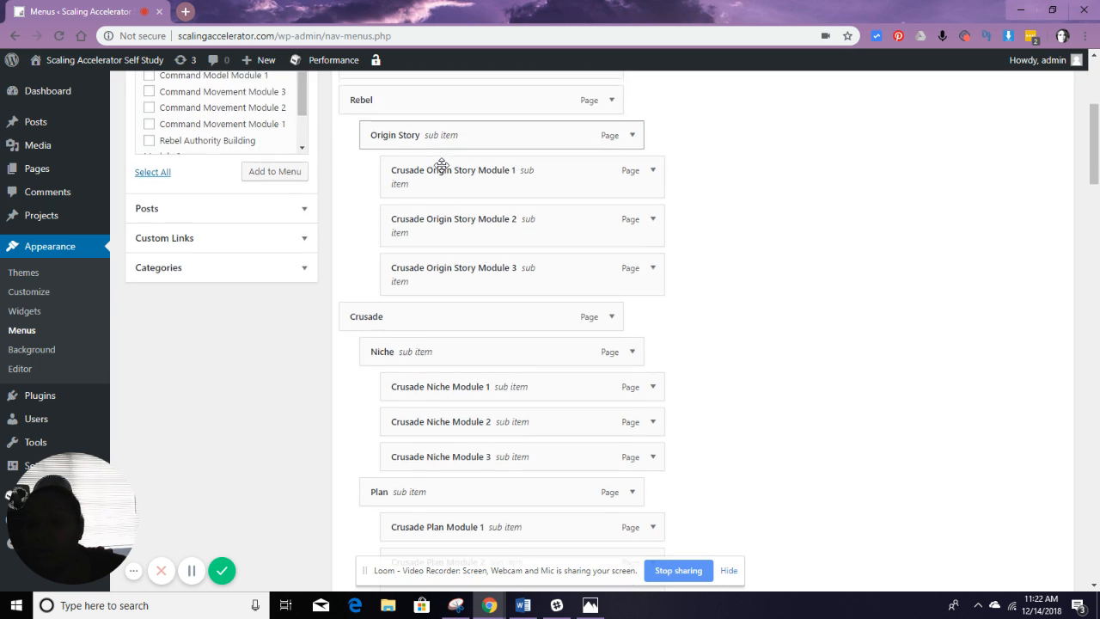
left_click_drag(452, 302, 451, 267)
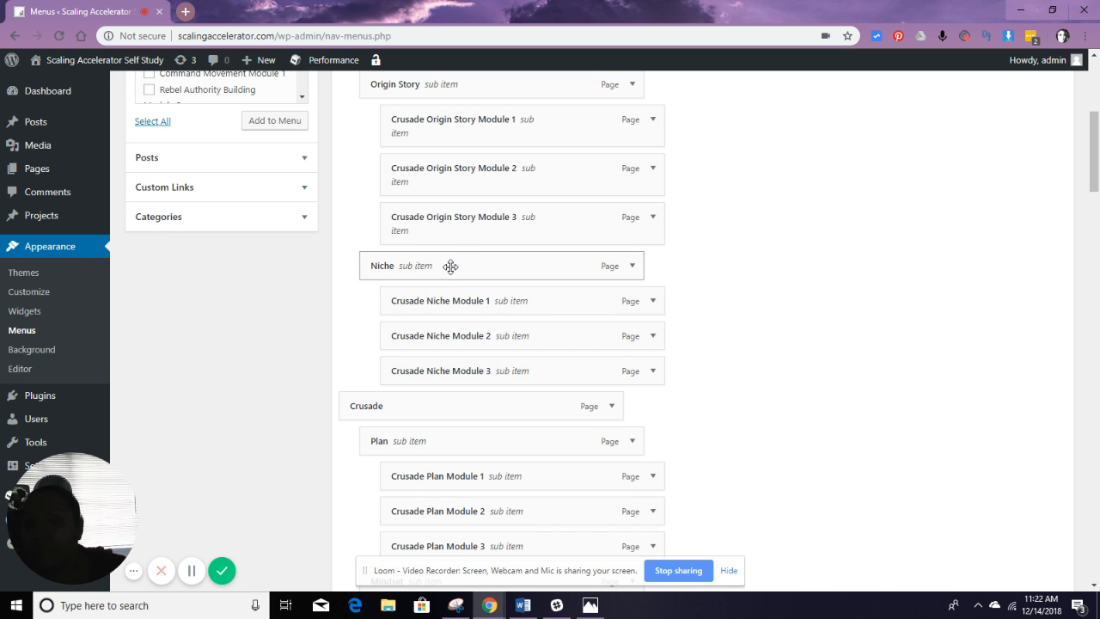
scroll(451, 267, "down", 3)
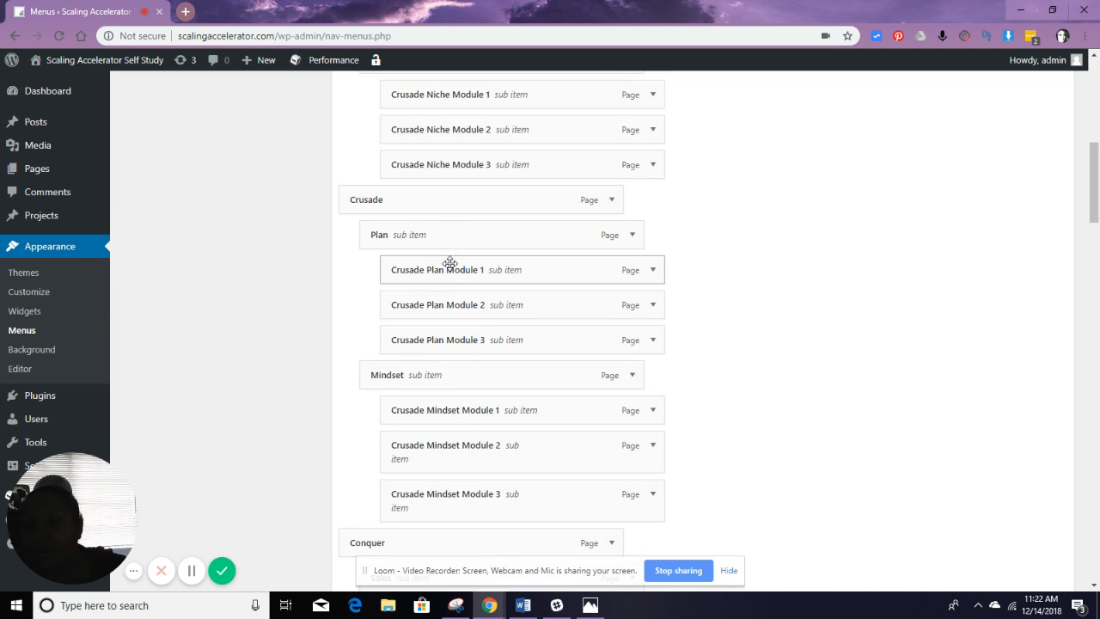
- Move the Plan and Mindset items with their modules from Crusade to the end of Rebel, below the Niche modules
left_click_drag(439, 233, 442, 199)
scroll(485, 217, "up", 2)
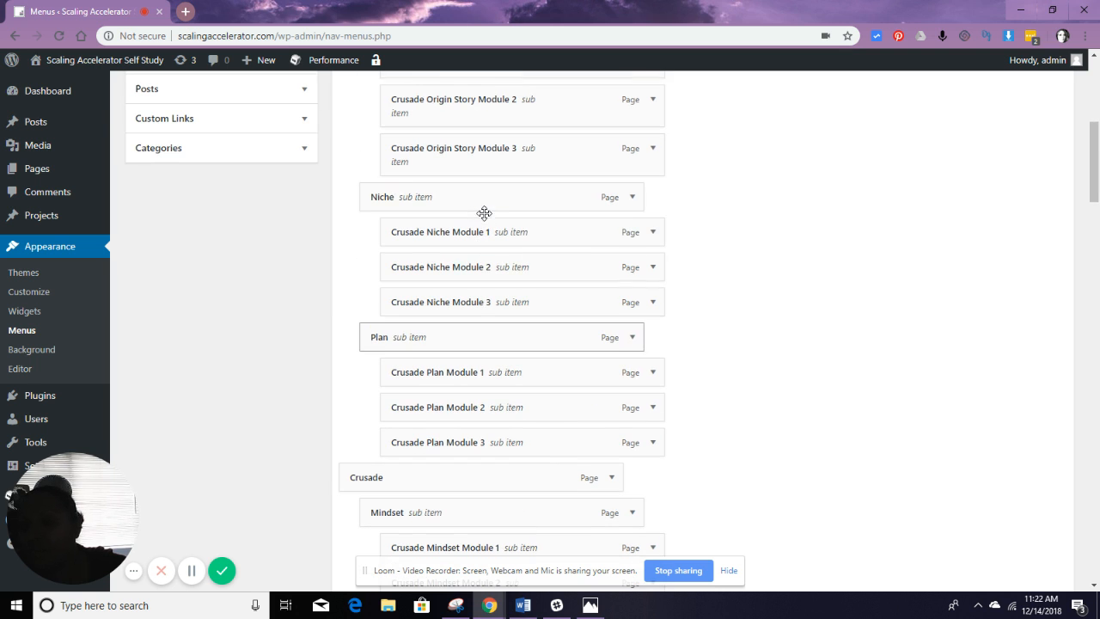
scroll(484, 218, "down", 1)
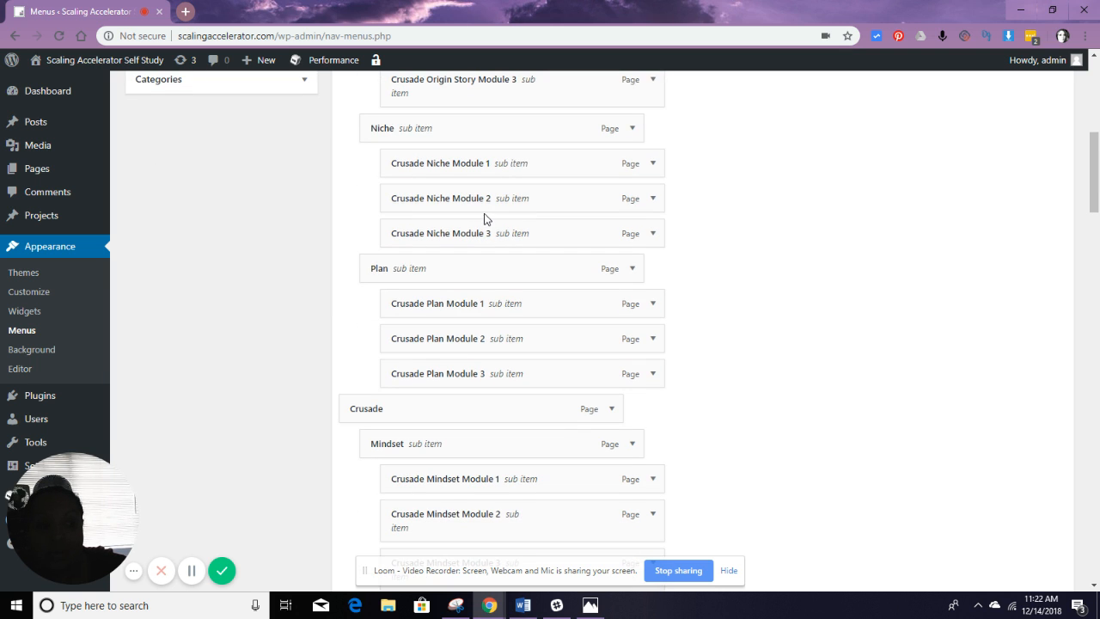
scroll(484, 218, "down", 2)
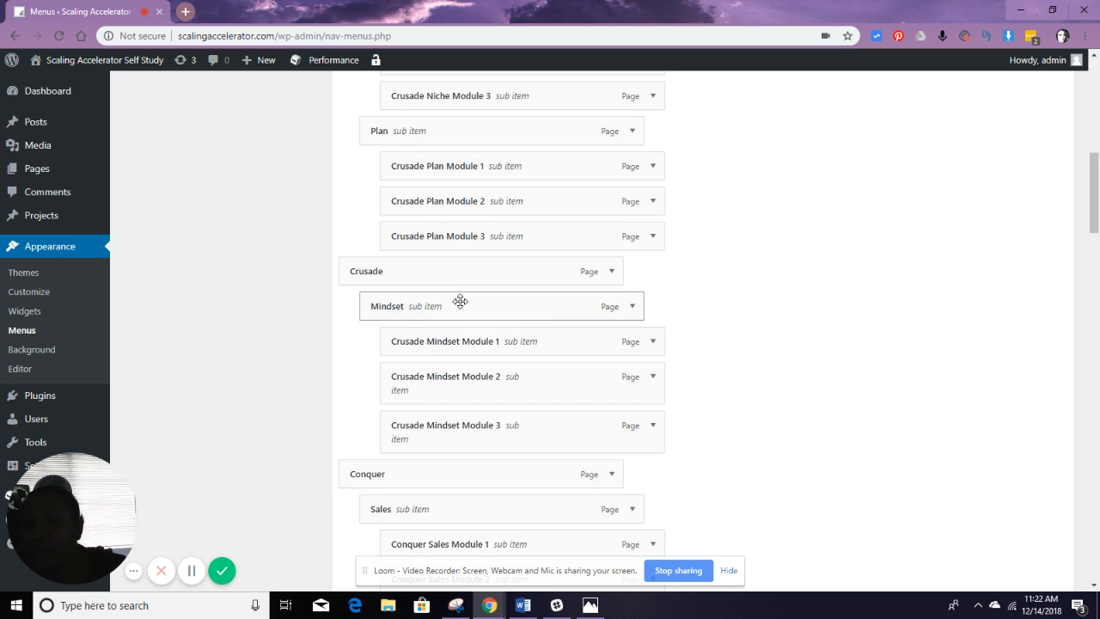
left_click_drag(460, 301, 460, 266)
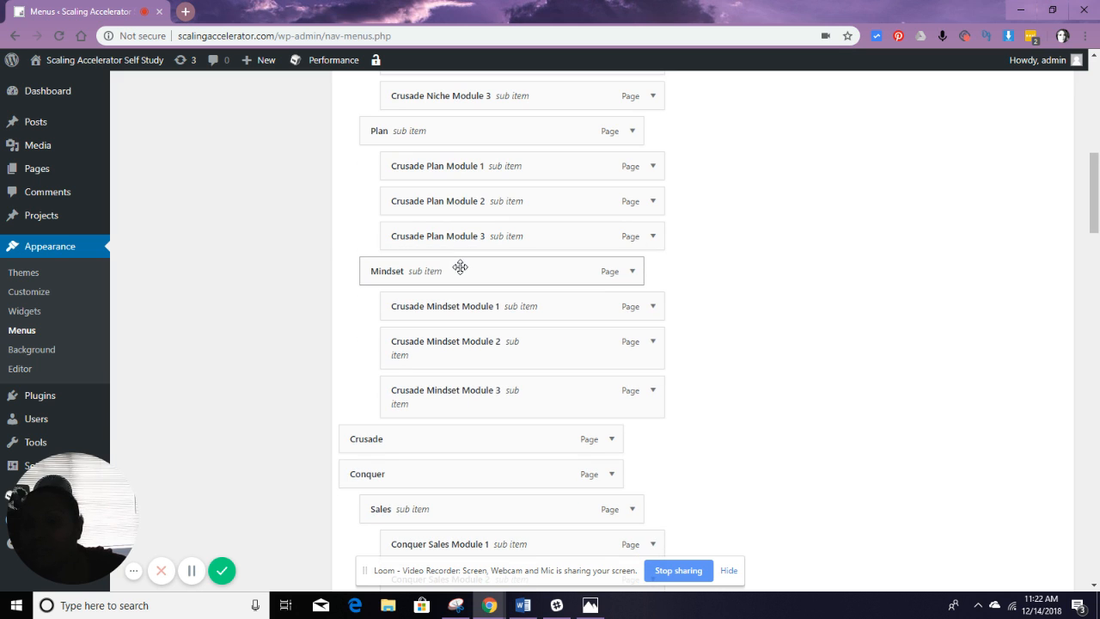
- Move the Sales and Marketing items with their modules from Conquer to sub items under Crusade, Sales first
scroll(750, 270, "up", 6)
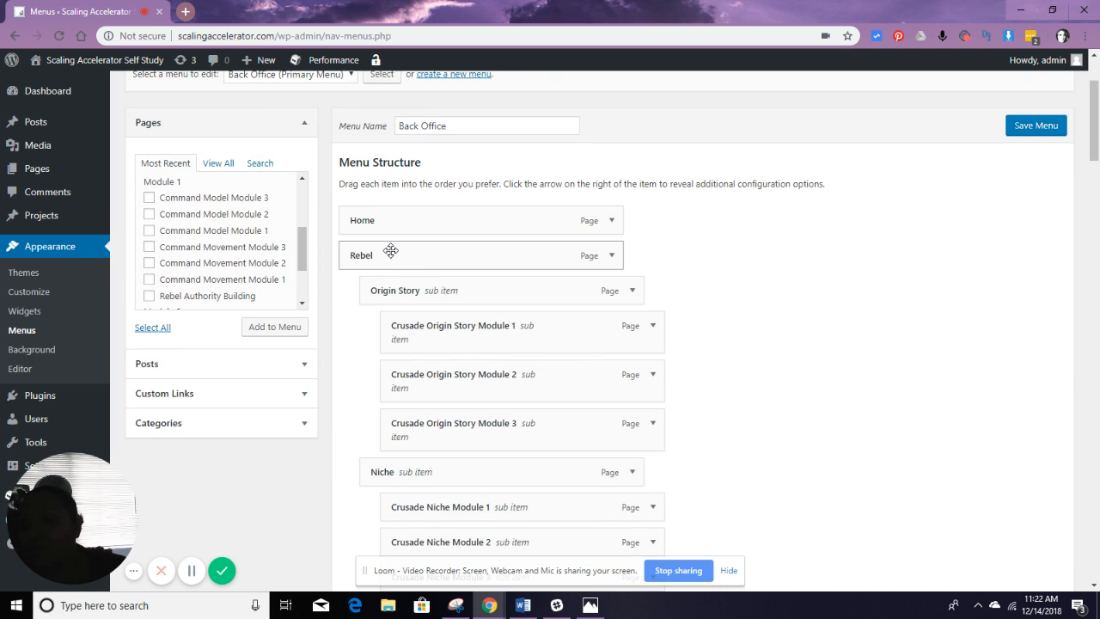
scroll(712, 237, "down", 4)
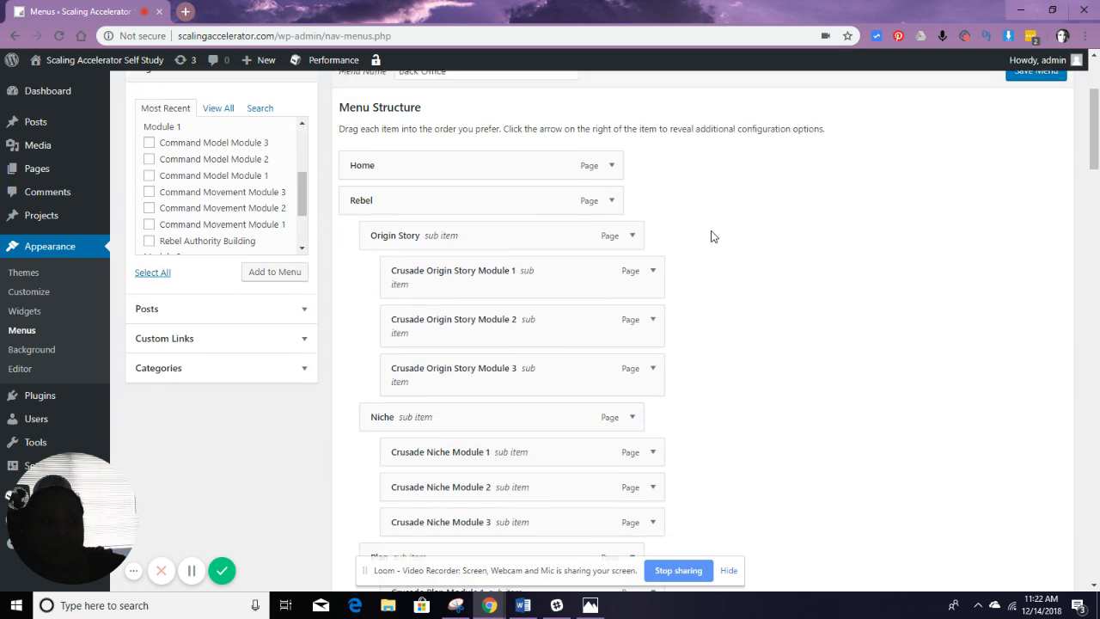
scroll(712, 236, "down", 2)
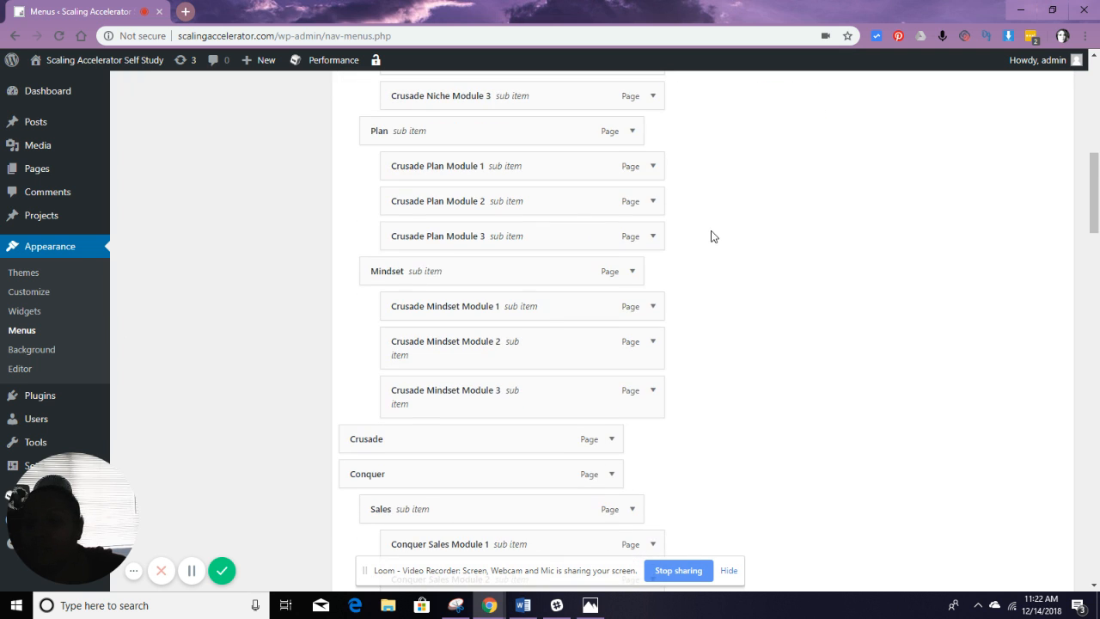
scroll(712, 236, "down", 2)
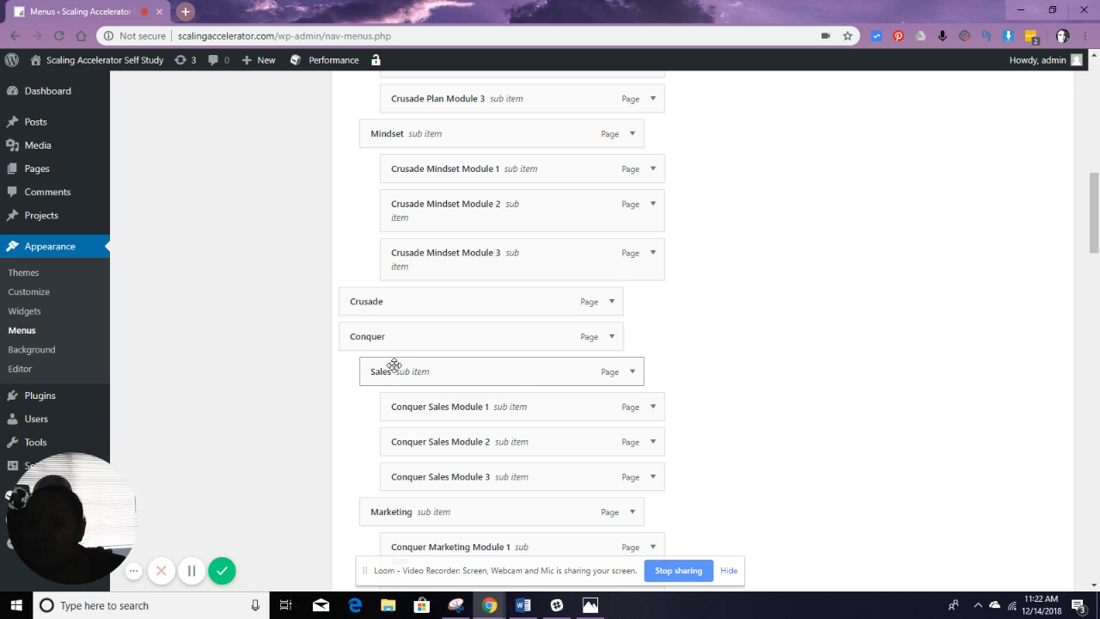
left_click_drag(387, 361, 389, 330)
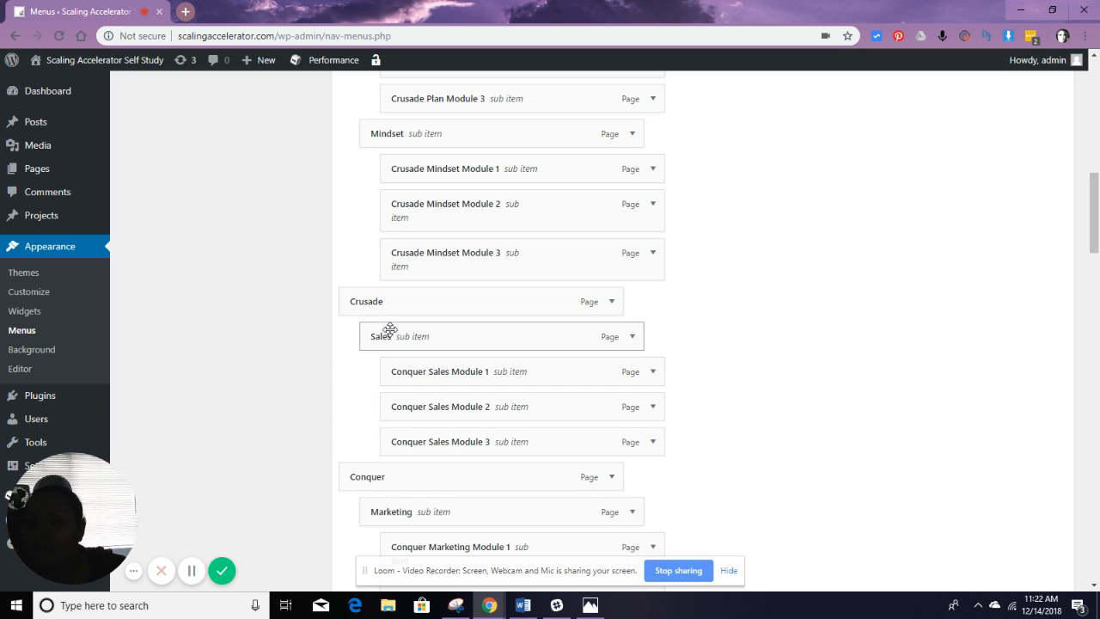
scroll(370, 329, "down", 2)
left_click_drag(435, 373, 436, 343)
- Move the Funnel and Branding items with their modules from Conquer to the end of Crusade, below the Marketing modules
scroll(437, 344, "down", 3)
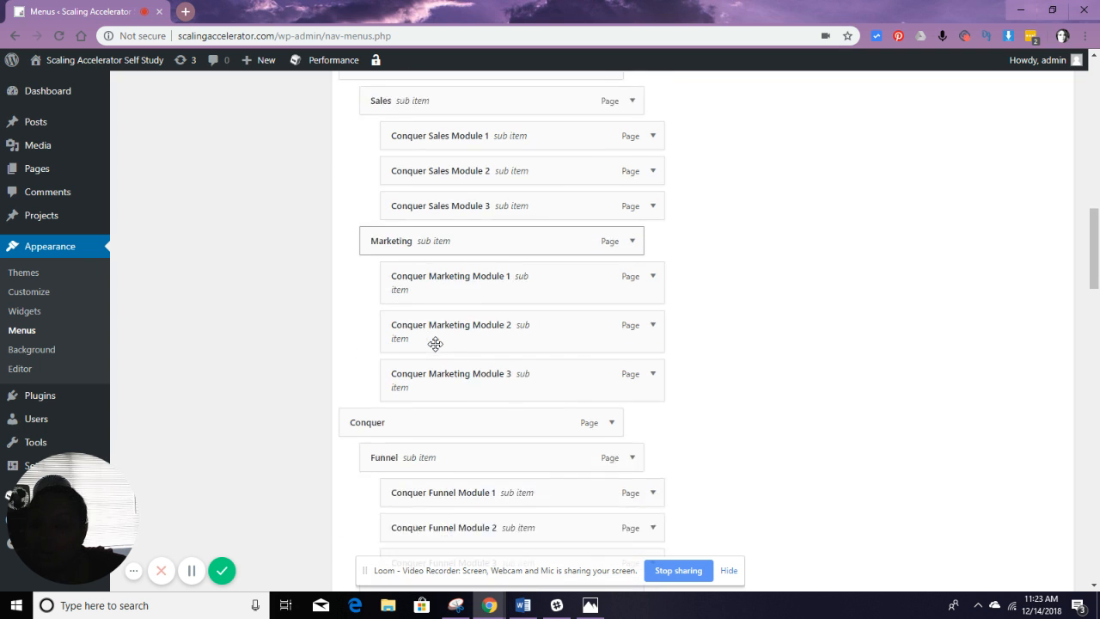
left_click_drag(432, 418, 435, 381)
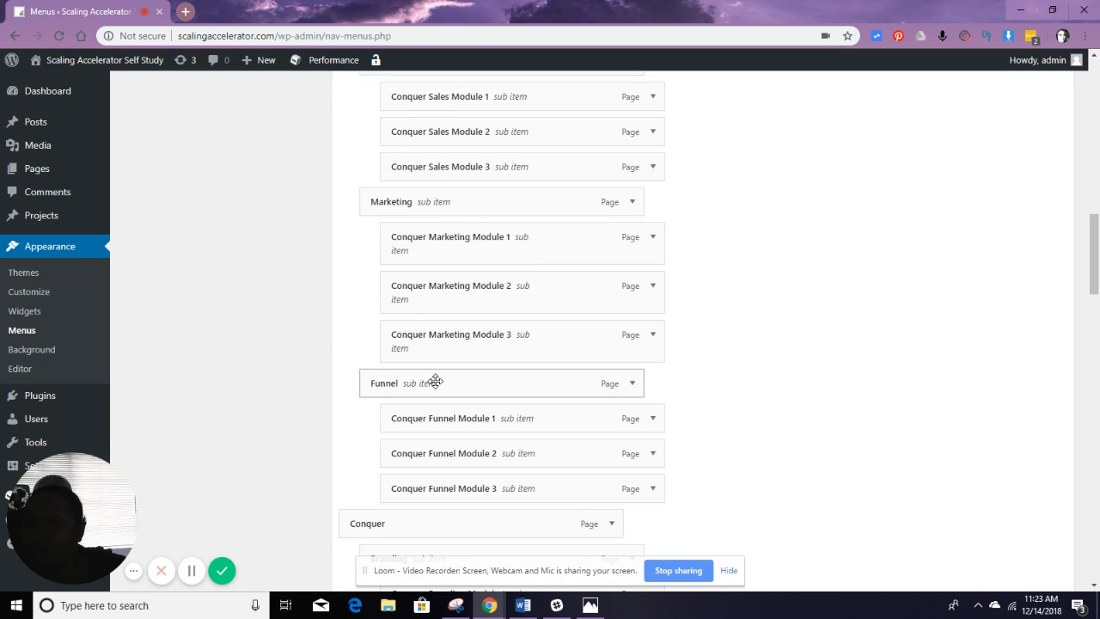
scroll(436, 381, "down", 3)
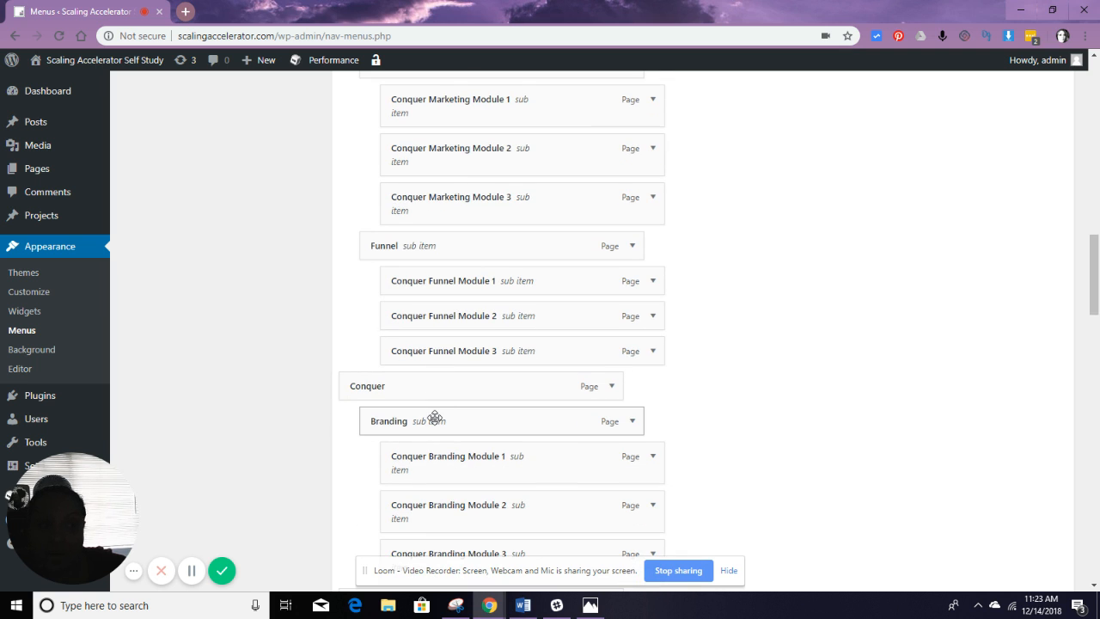
left_click_drag(435, 418, 439, 384)
- Review the order and nesting of the Command section's items and modules down to the Login/Register item
scroll(439, 385, "down", 3)
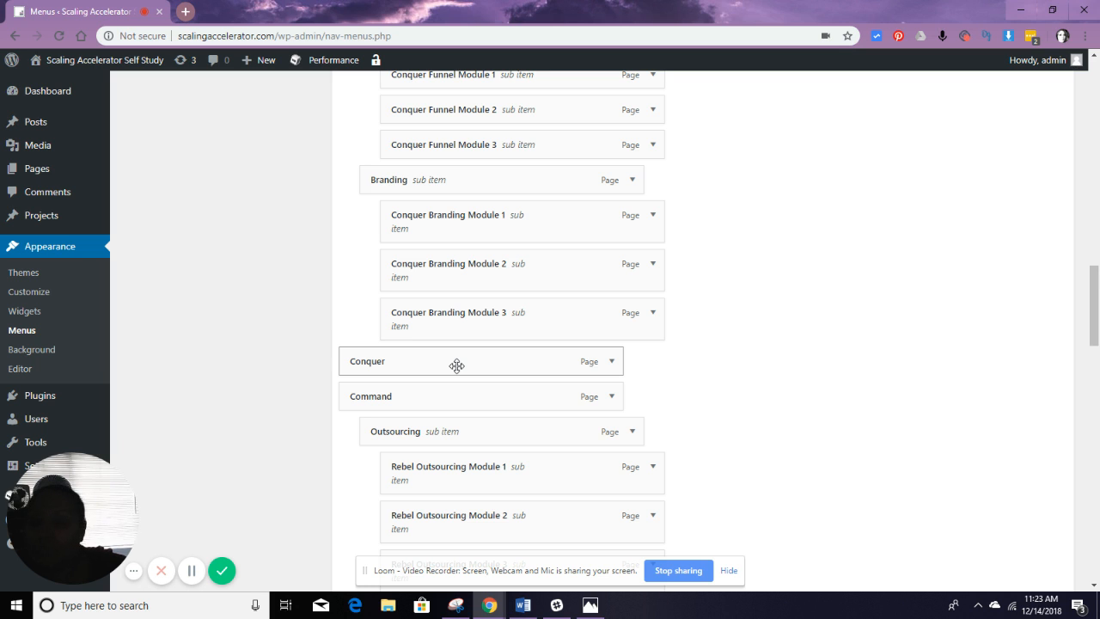
scroll(457, 365, "down", 1)
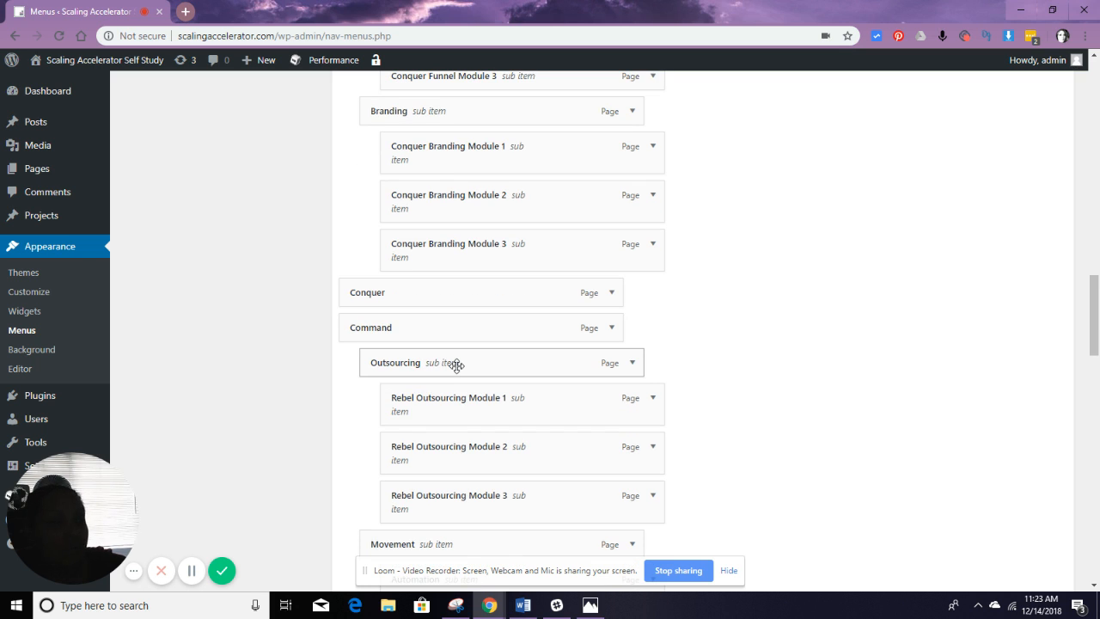
scroll(456, 365, "down", 2)
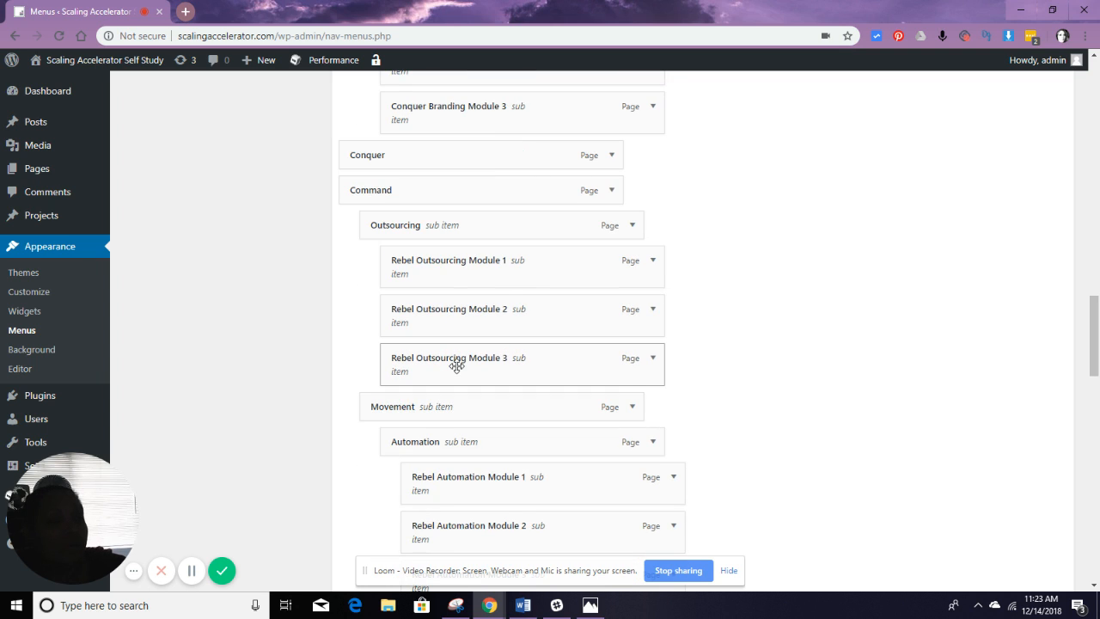
scroll(457, 365, "down", 3)
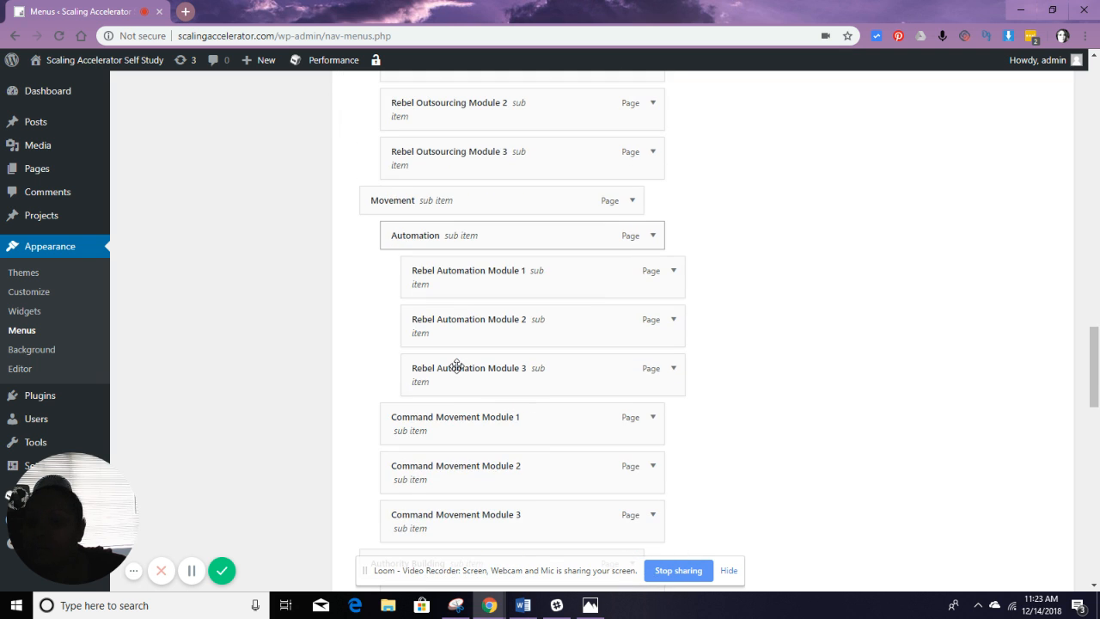
scroll(456, 365, "down", 2)
scroll(457, 365, "down", 2)
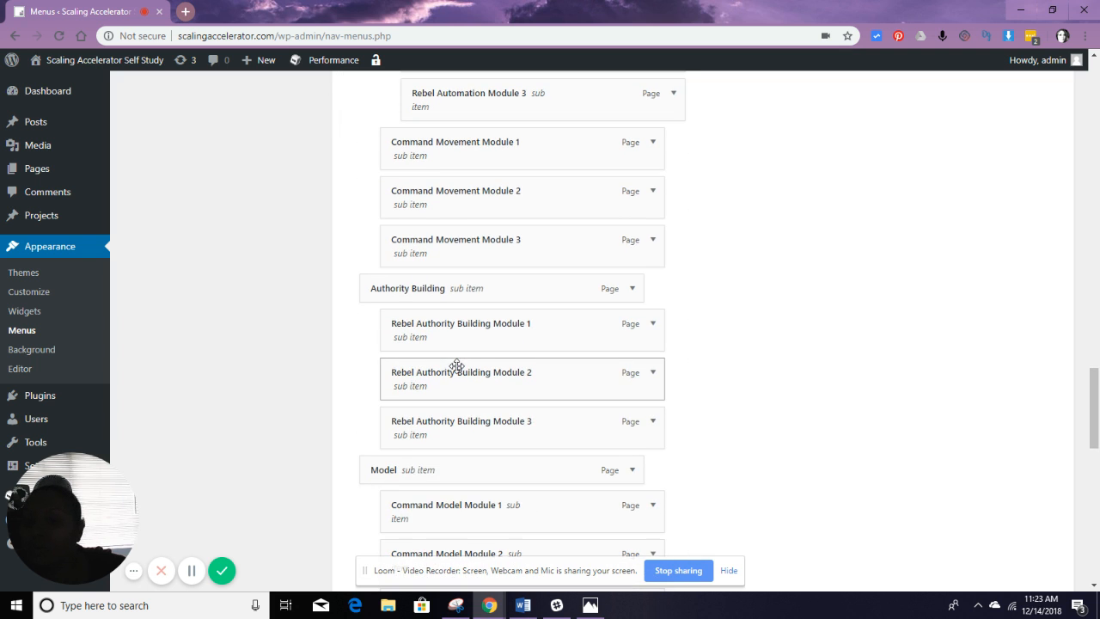
scroll(457, 366, "down", 2)
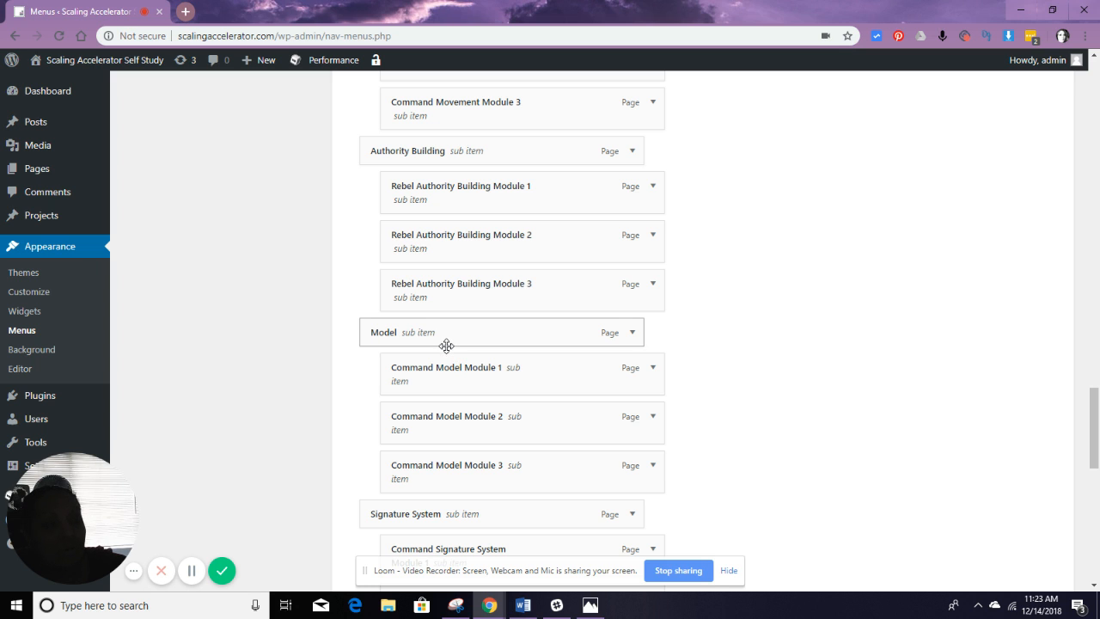
scroll(446, 347, "down", 5)
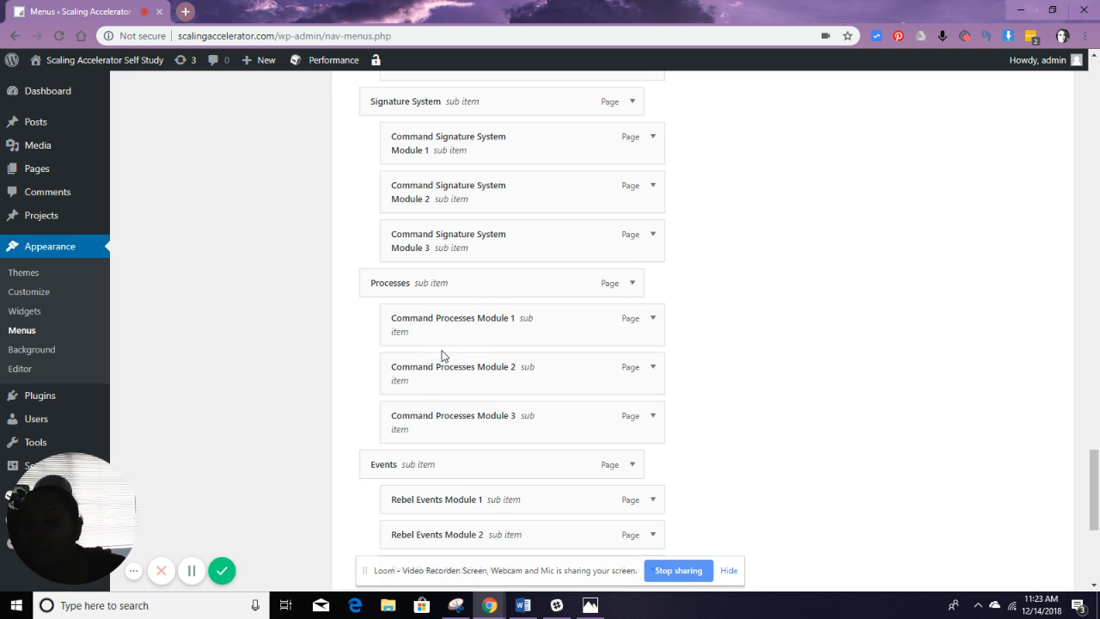
scroll(442, 352, "down", 3)
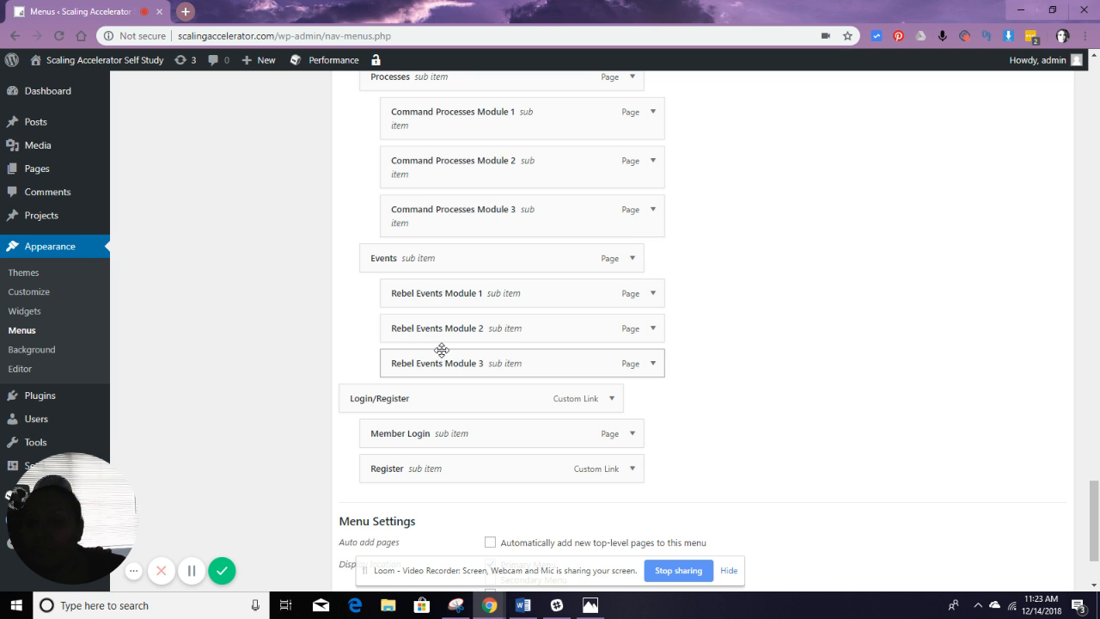
scroll(442, 350, "down", 1)
- Move the Movement item with everything nested beneath it from Command to a sub item under Conquer
scroll(440, 348, "up", 10)
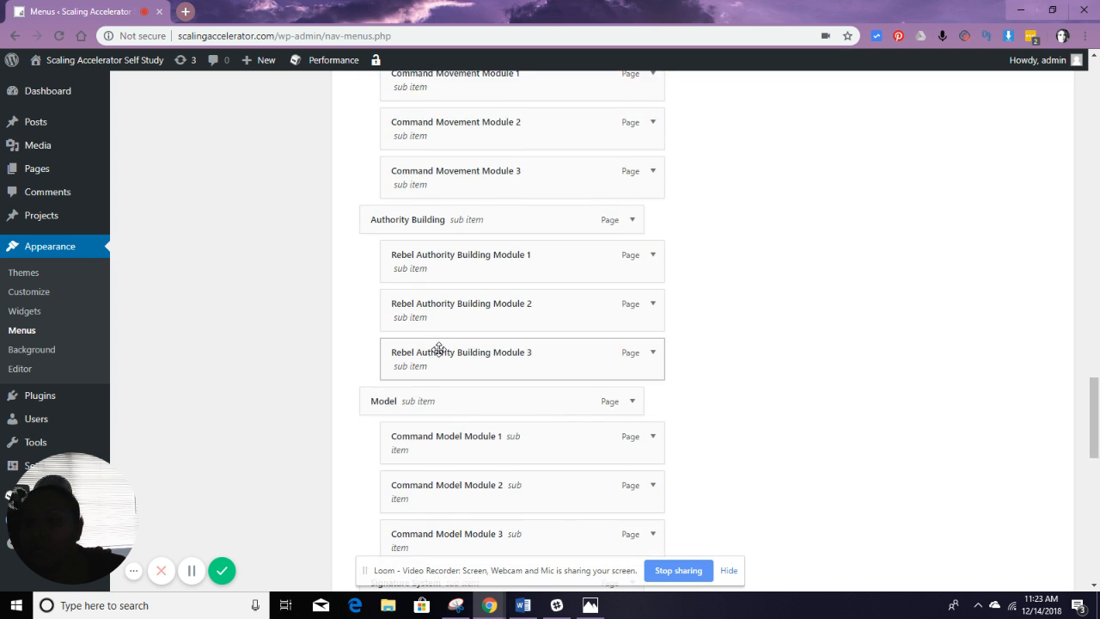
scroll(439, 348, "down", 1)
scroll(439, 348, "up", 3)
scroll(438, 348, "up", 3)
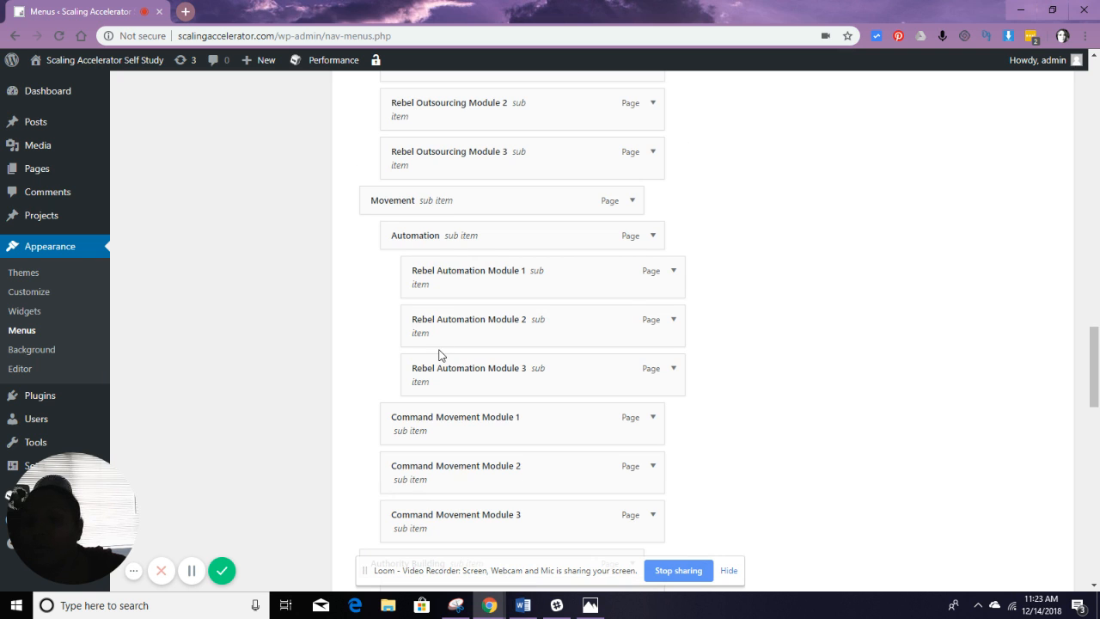
scroll(439, 352, "up", 1)
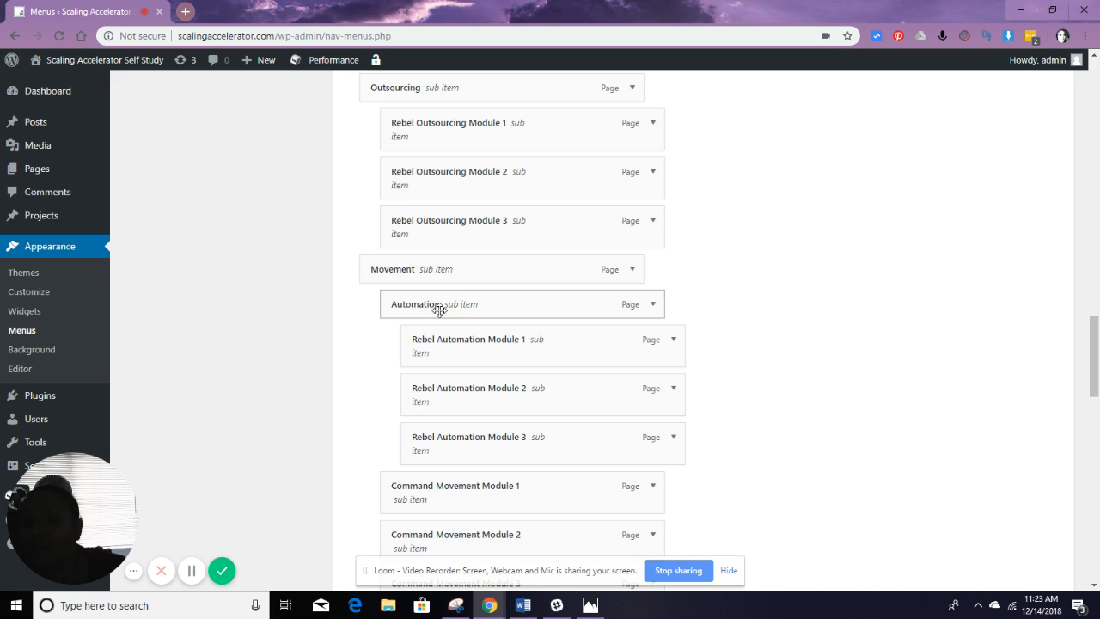
scroll(438, 309, "up", 1)
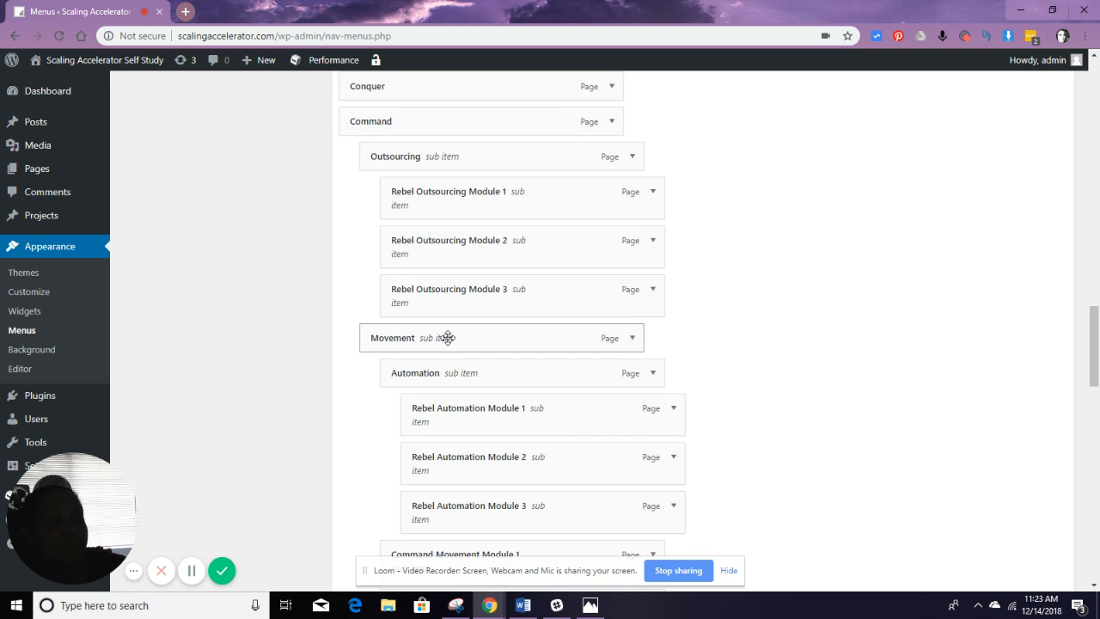
scroll(433, 392, "up", 1)
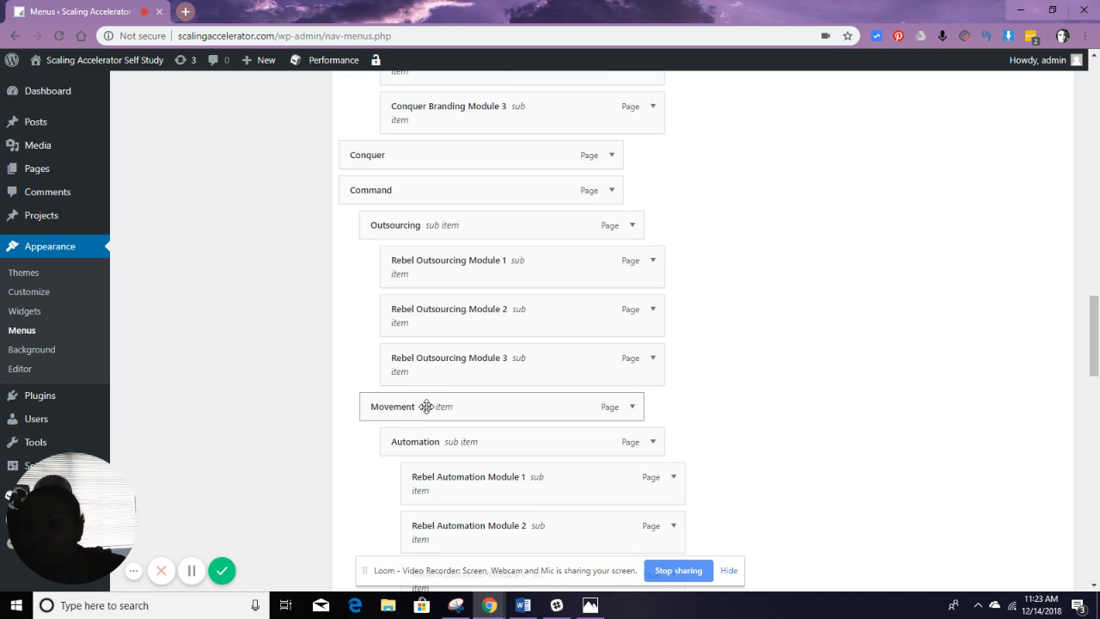
left_click_drag(427, 407, 433, 189)
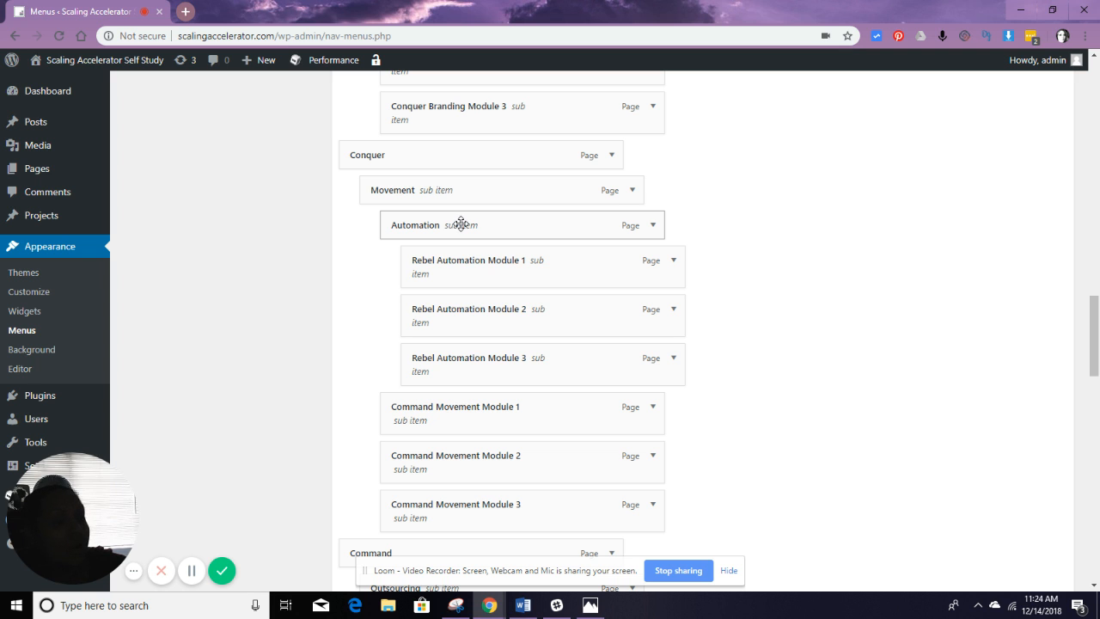
- Move the Automation item with its three modules out of Movement to Command, between the Outsourcing modules and Authority Building
left_click_drag(462, 223, 448, 411)
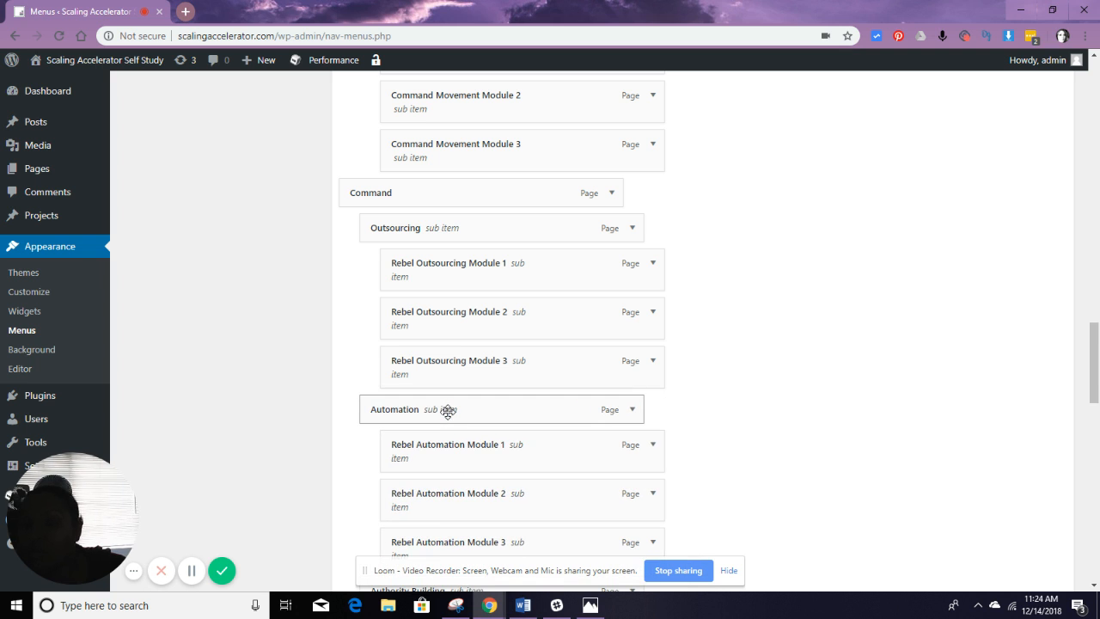
scroll(447, 409, "up", 3)
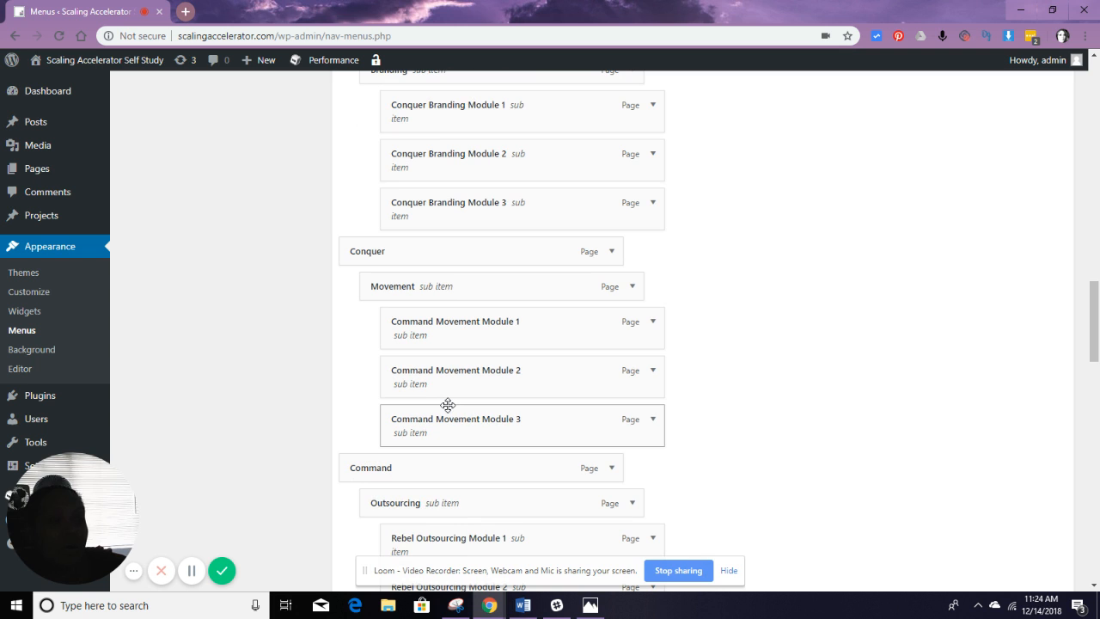
- Move the Model and Signature System items with their modules from Command to Conquer, below the Movement modules
scroll(449, 404, "down", 8)
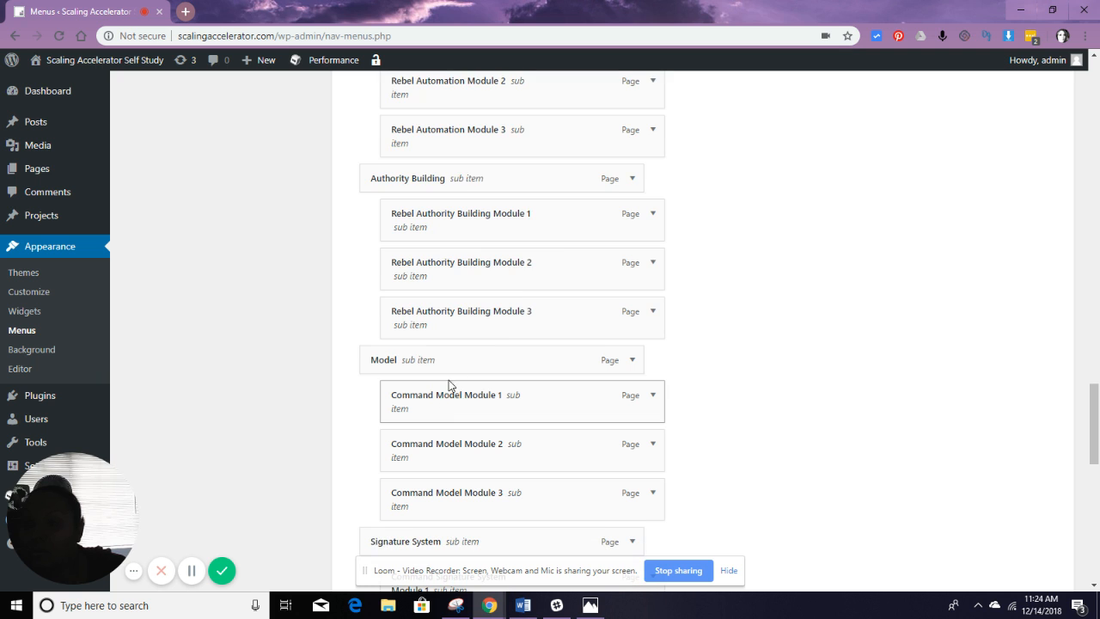
mouse_move(444, 358)
left_mouse_down()
mouse_move(420, 137)
mouse_move(423, 17)
mouse_move(490, 341)
mouse_move(489, 489)
mouse_move(470, 570)
mouse_move(502, 25)
mouse_move(522, 163)
mouse_move(512, 47)
mouse_move(521, 255)
mouse_move(531, 75)
mouse_move(530, 65)
mouse_move(513, 551)
mouse_move(487, 499)
mouse_move(487, 420)
mouse_move(456, 381)
mouse_move(432, 391)
mouse_move(447, 399)
left_mouse_up()
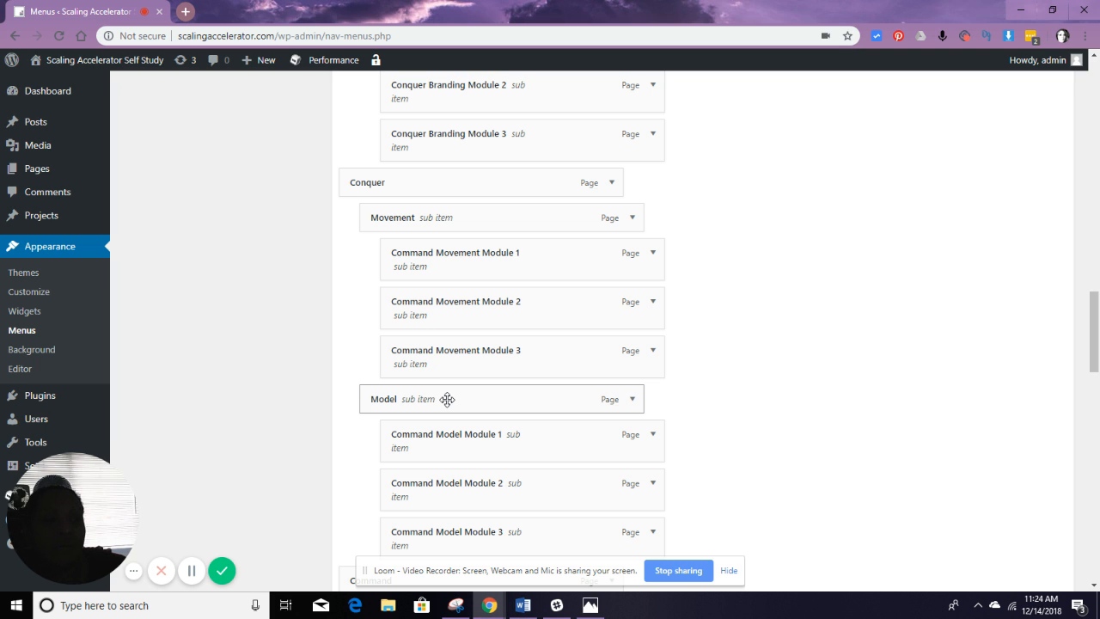
scroll(447, 398, "down", 3)
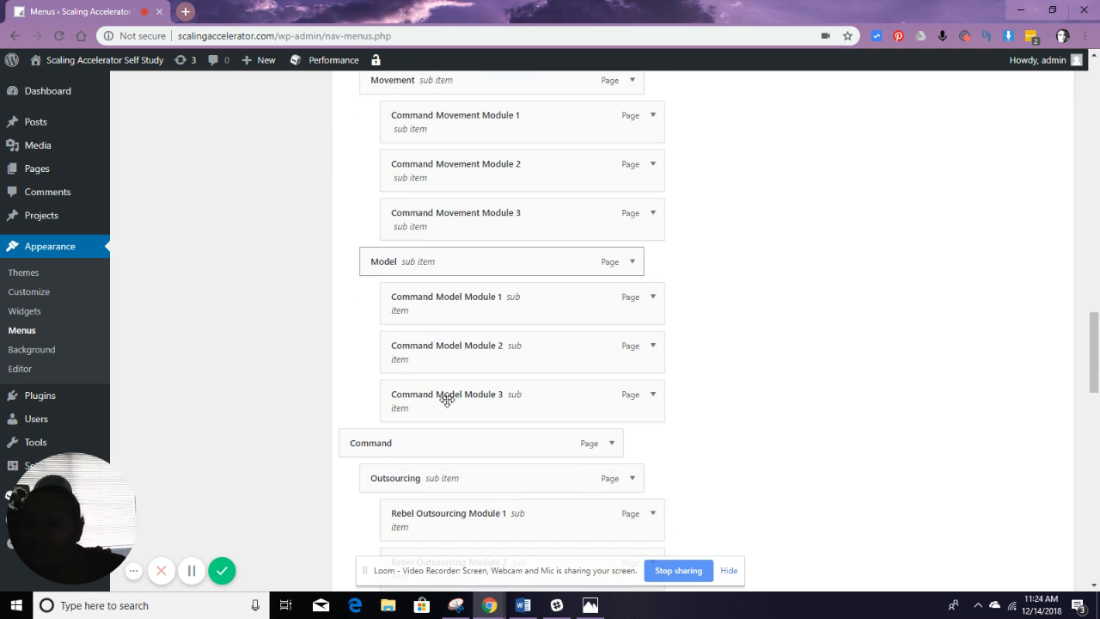
scroll(447, 398, "down", 6)
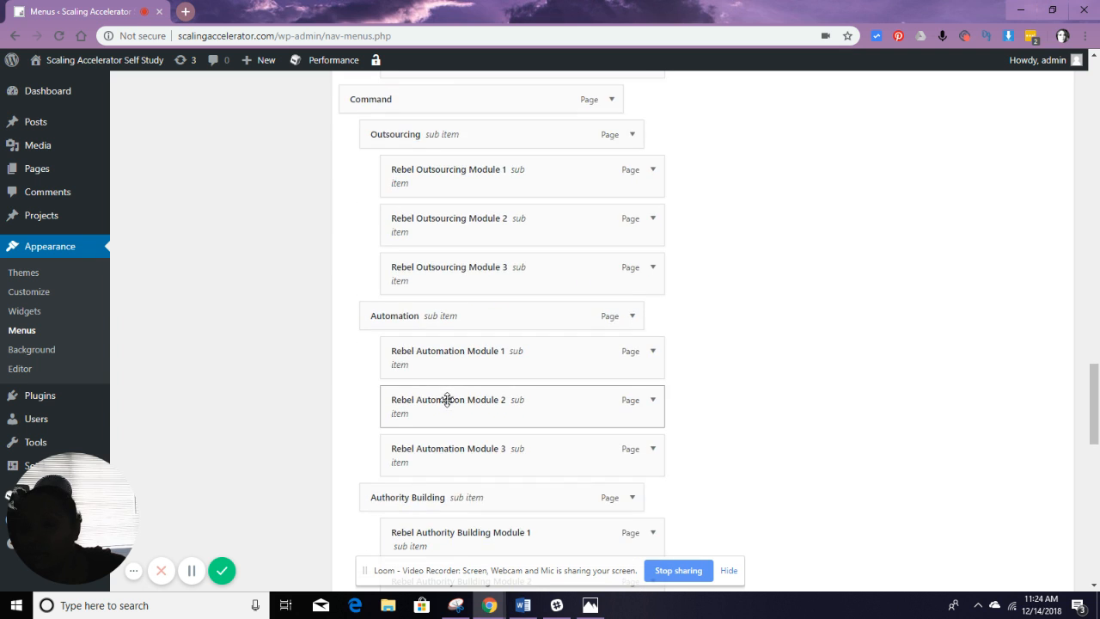
scroll(447, 399, "down", 1)
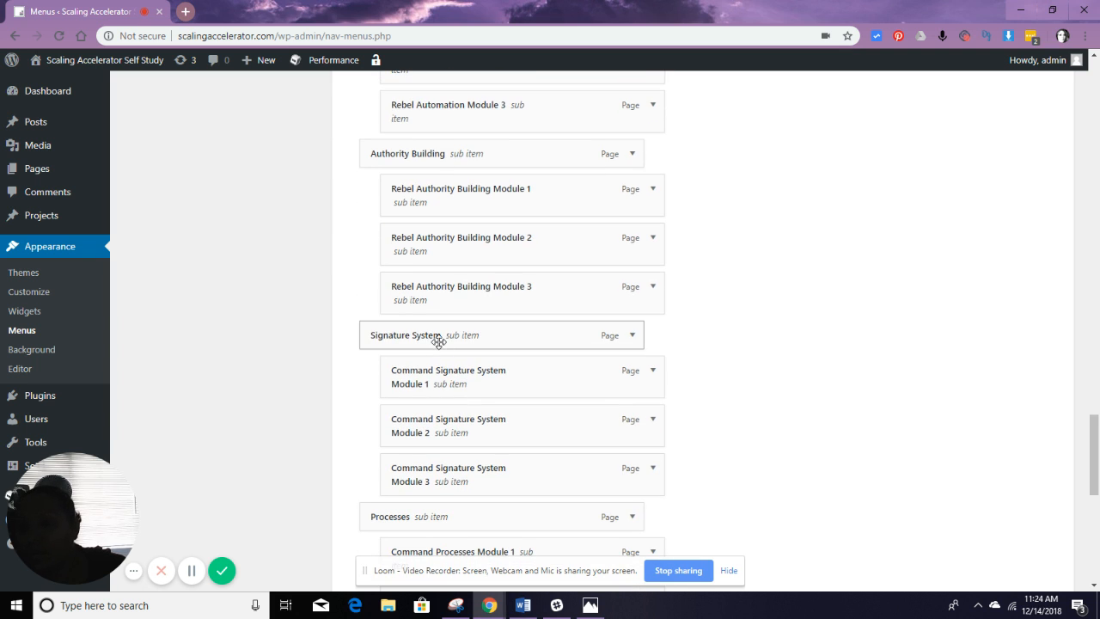
mouse_move(438, 341)
left_mouse_down()
mouse_move(432, 177)
mouse_move(464, 68)
mouse_move(455, 202)
mouse_move(473, 62)
mouse_move(473, 327)
left_mouse_up()
mouse_move(473, 338)
left_mouse_down()
mouse_move(469, 64)
mouse_move(479, 246)
mouse_move(518, 394)
mouse_move(466, 487)
mouse_move(423, 429)
mouse_move(444, 440)
left_mouse_up()
scroll(444, 440, "down", 6)
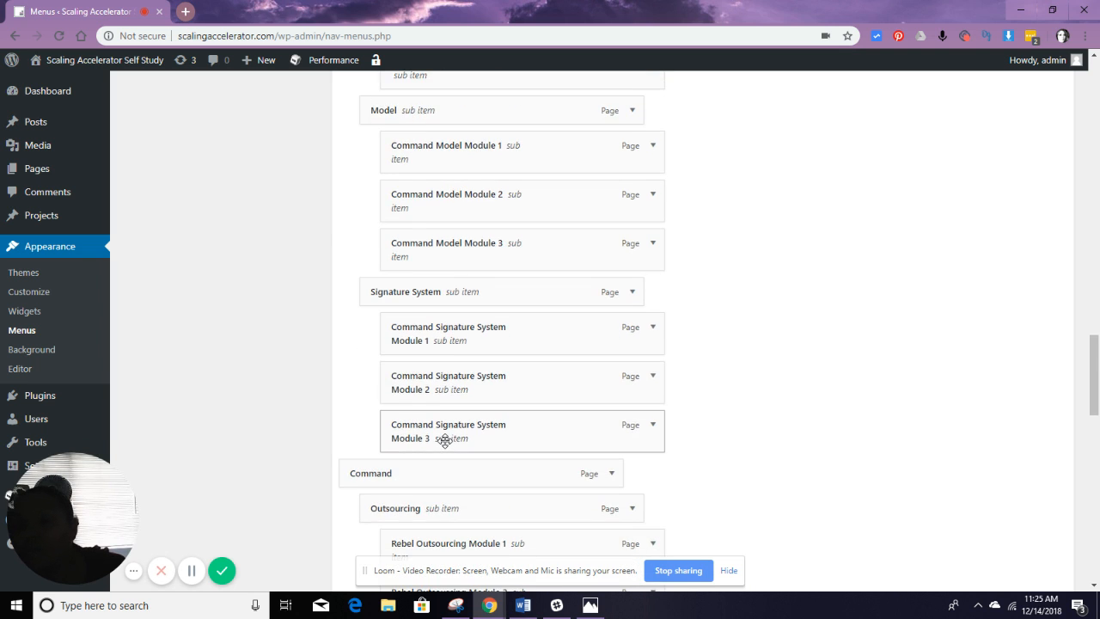
scroll(445, 440, "down", 4)
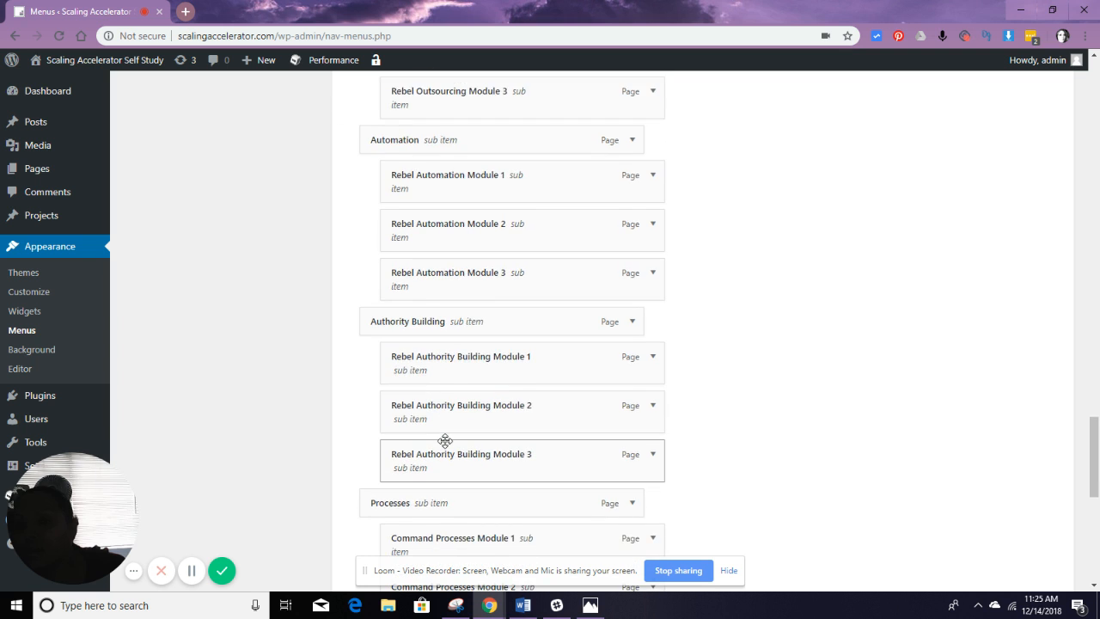
- Move Processes with its modules from Command to Conquer below the Signature System modules, and move Events with its modules above Authority Building in Command
mouse_move(455, 376)
left_mouse_down()
mouse_move(455, 82)
mouse_move(469, 355)
mouse_move(442, 83)
mouse_move(461, 69)
mouse_move(489, 376)
mouse_move(487, 297)
mouse_move(473, 267)
mouse_move(449, 257)
mouse_move(447, 278)
mouse_move(455, 273)
left_mouse_up()
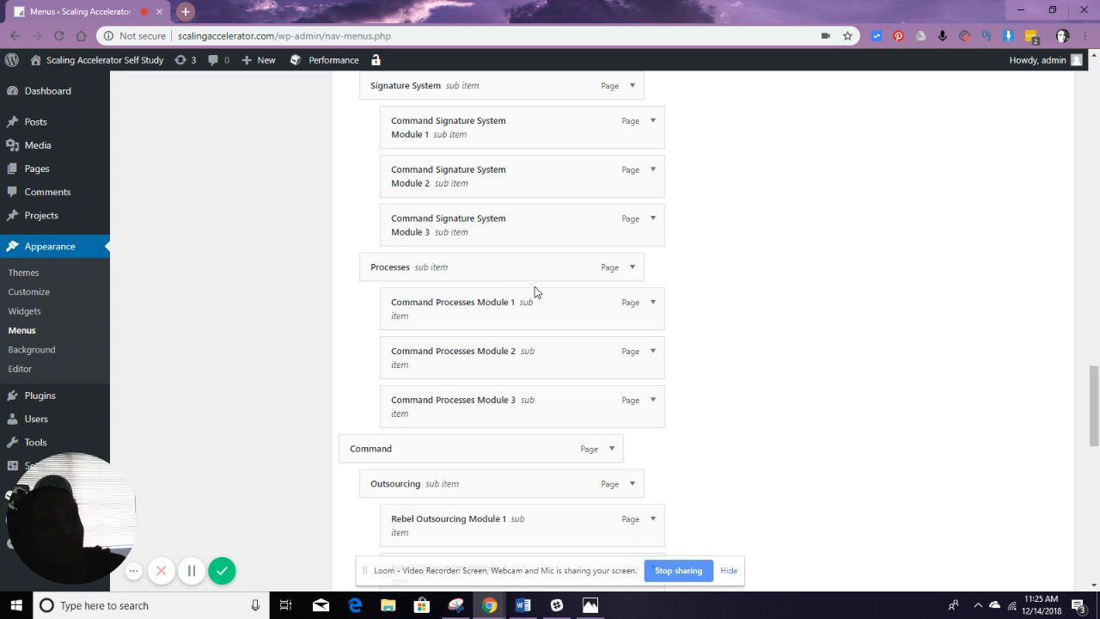
scroll(535, 286, "down", 2)
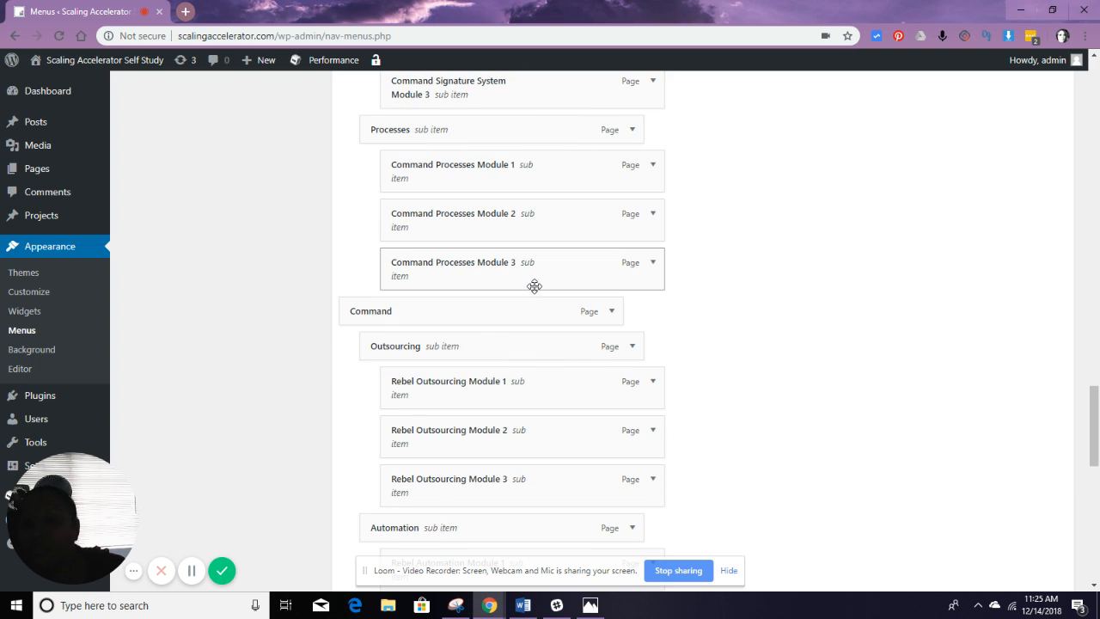
scroll(535, 287, "down", 1)
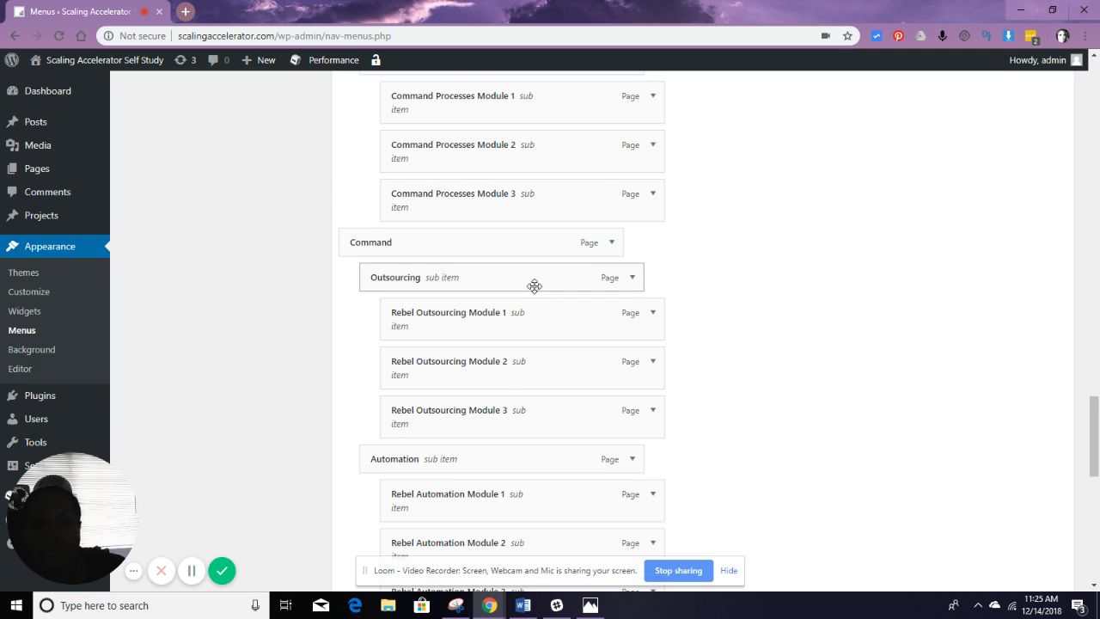
scroll(535, 286, "down", 1)
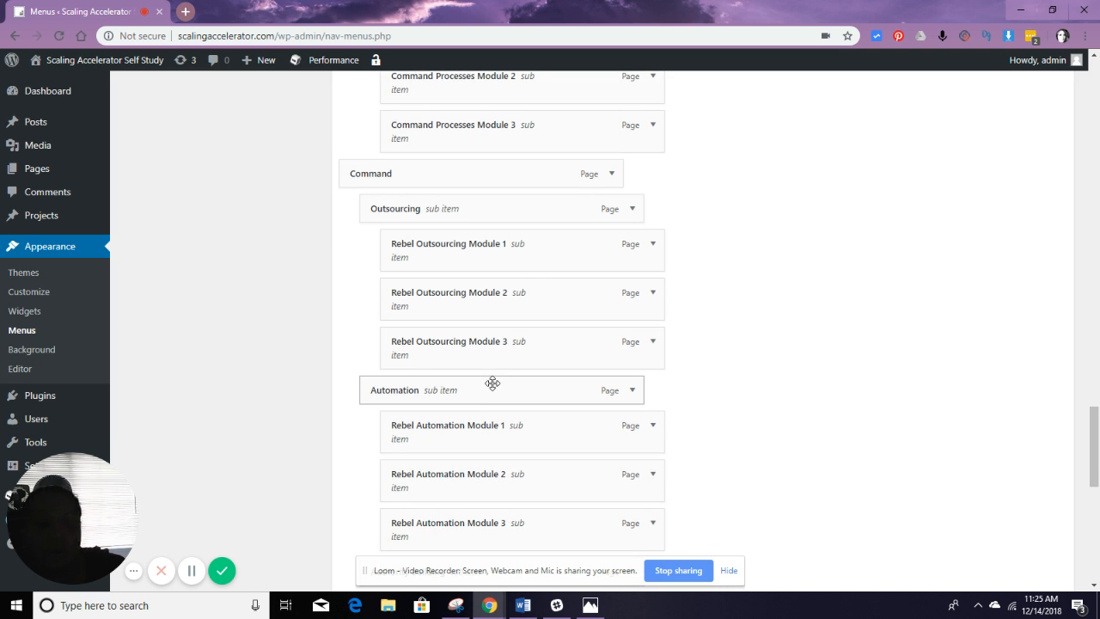
scroll(492, 382, "down", 3)
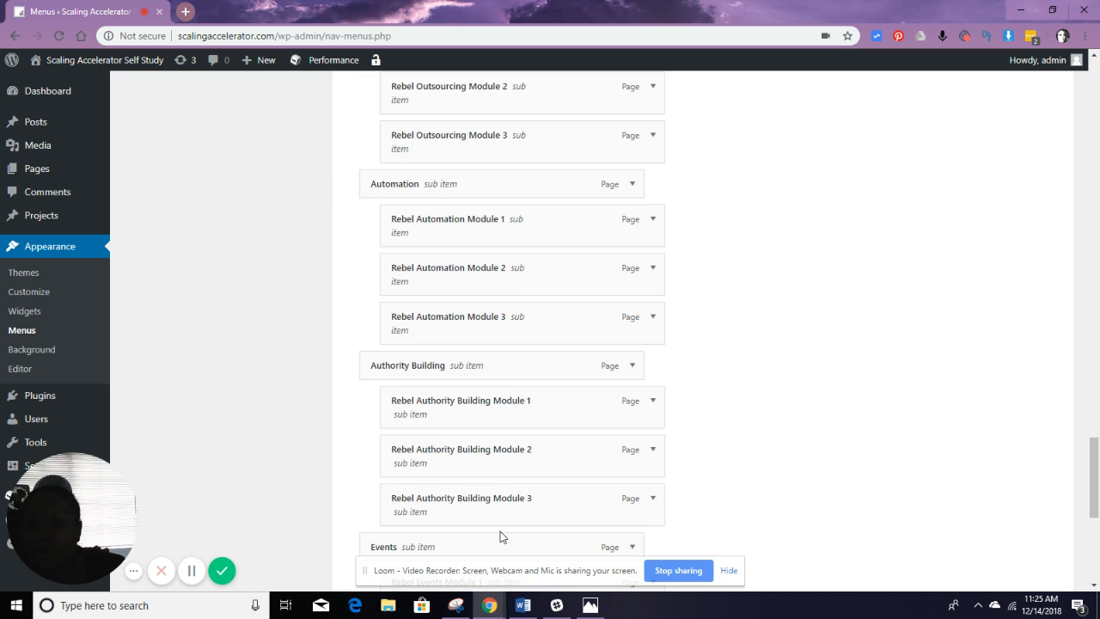
left_click_drag(500, 545, 499, 366)
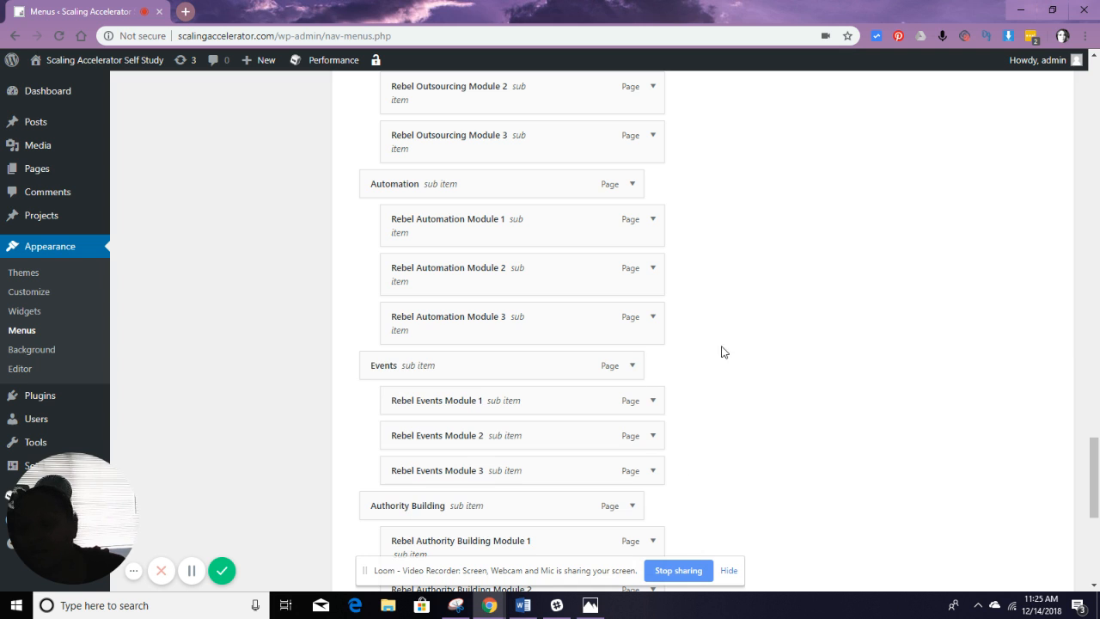
- Review the order and nesting of the whole Back Office menu, from Login/Register up to Home and again through the Rebel section
scroll(721, 358, "down", 3)
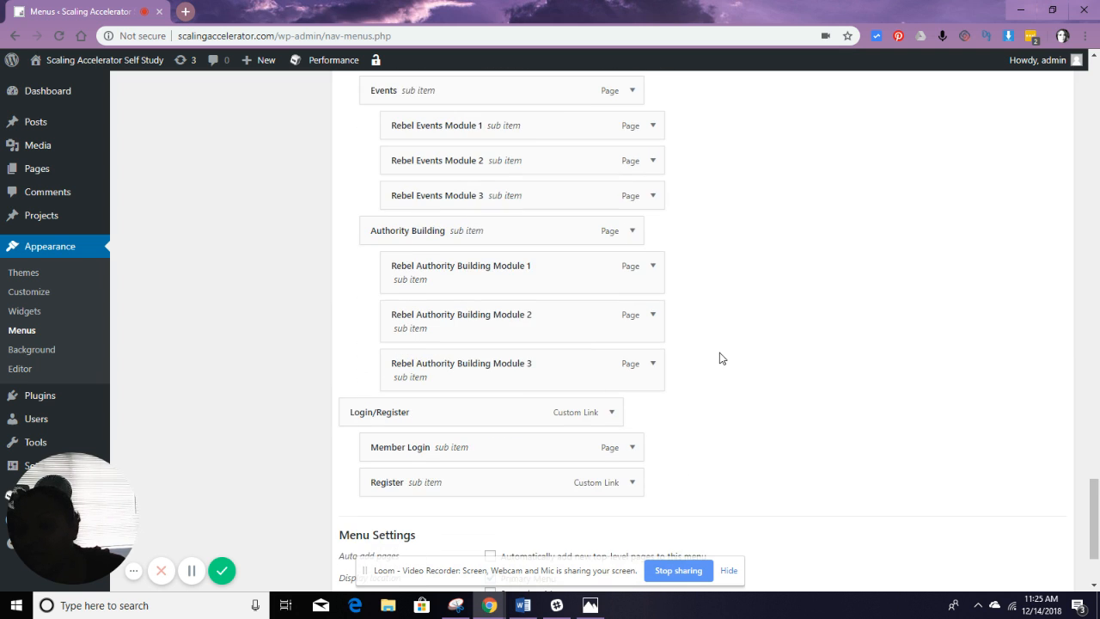
scroll(720, 358, "down", 2)
scroll(720, 357, "up", 5)
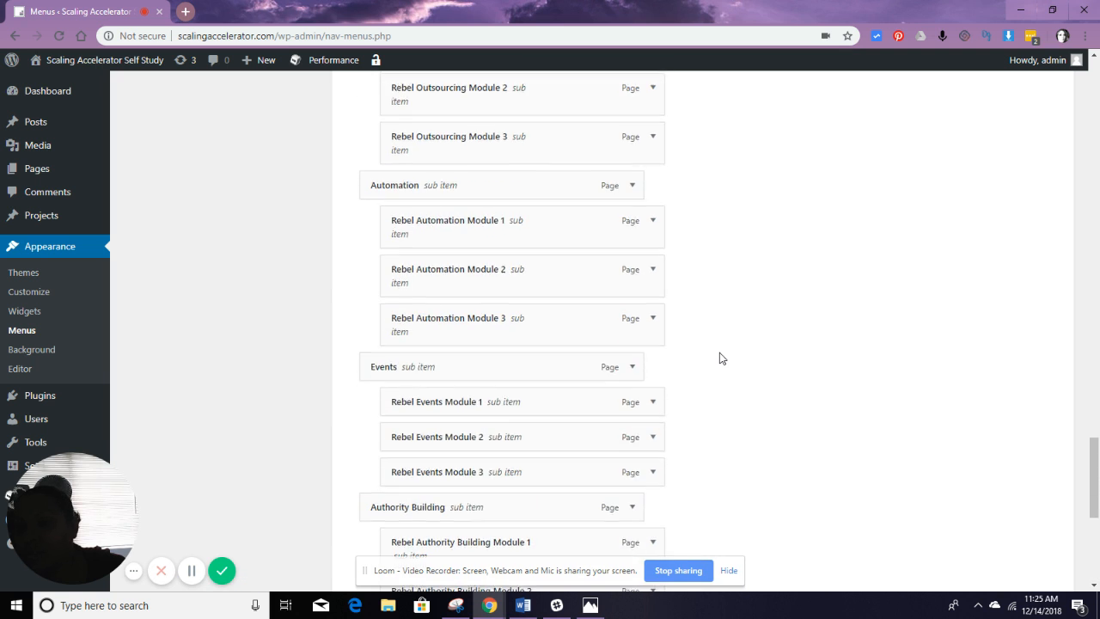
scroll(720, 358, "up", 8)
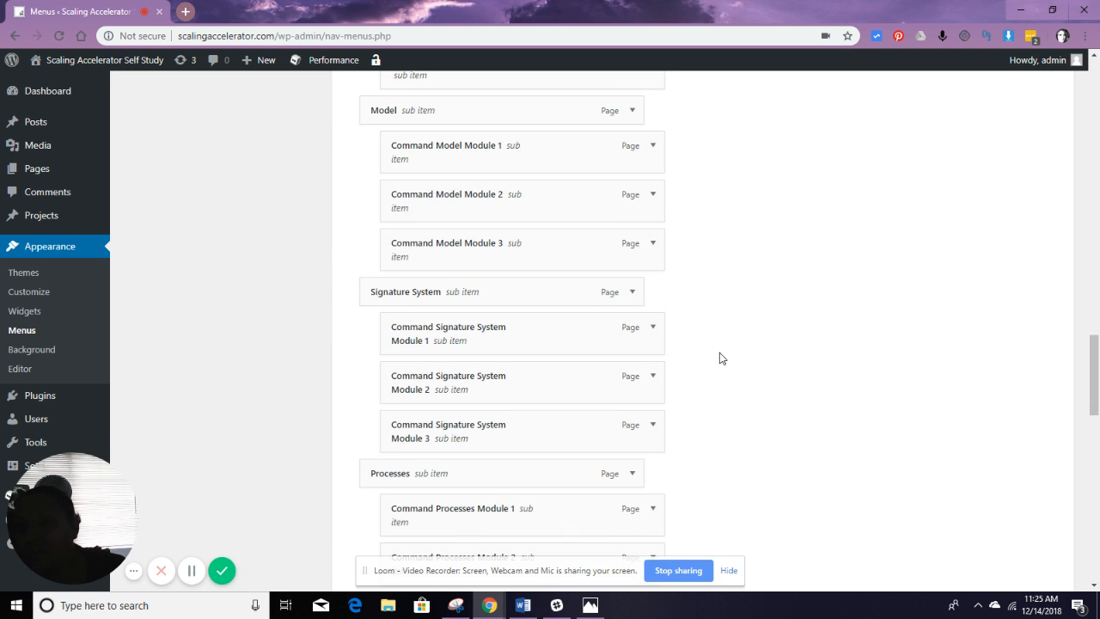
scroll(720, 358, "up", 2)
scroll(720, 358, "up", 6)
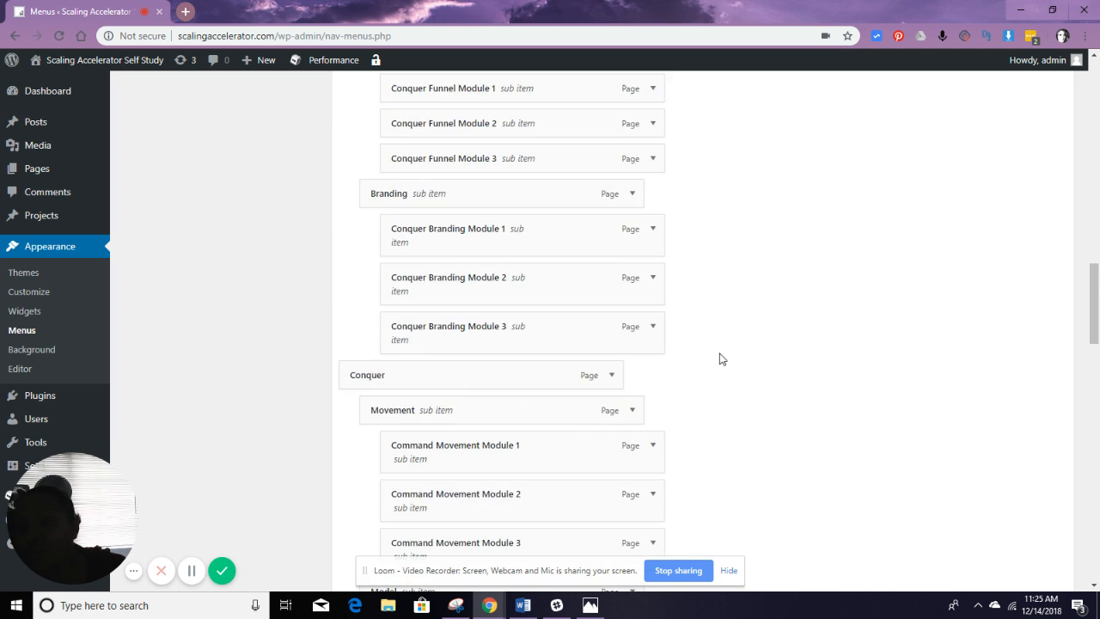
scroll(720, 358, "up", 5)
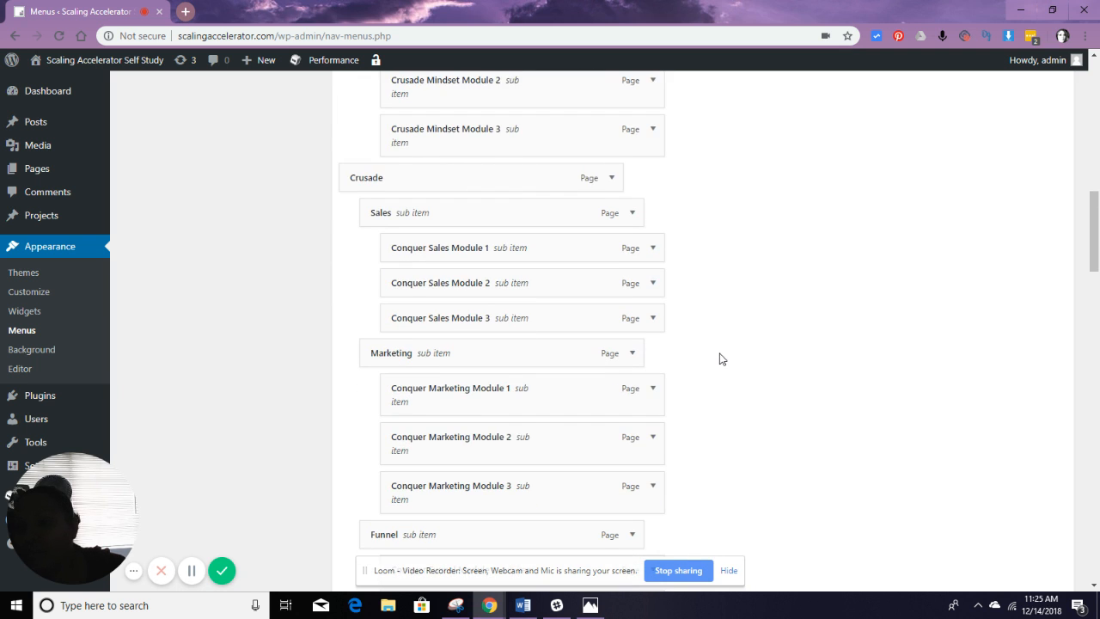
scroll(721, 357, "up", 4)
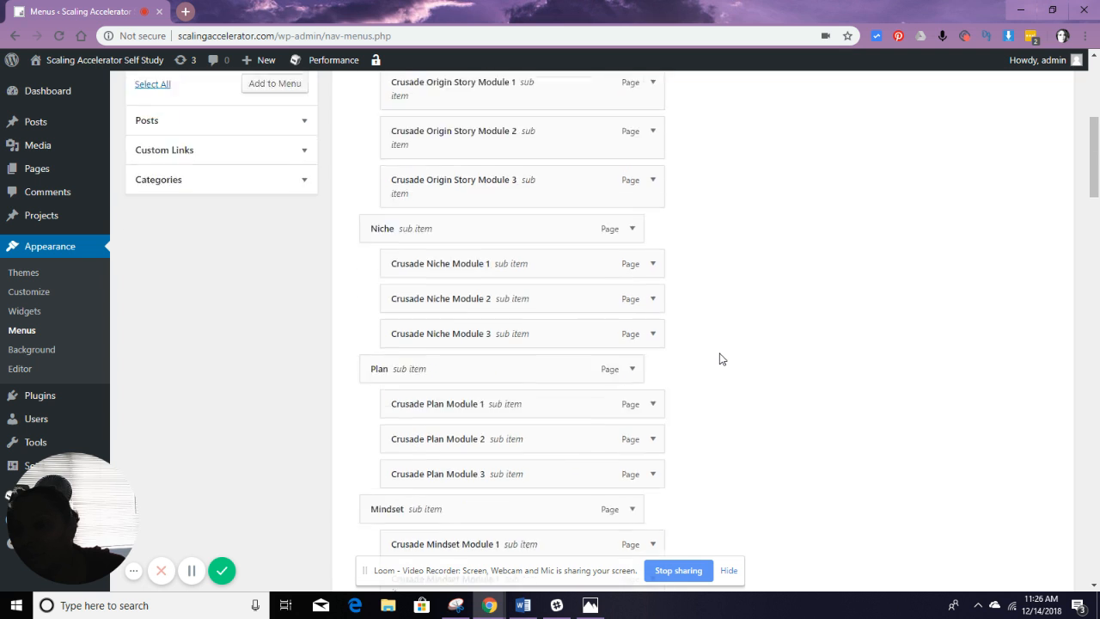
scroll(721, 357, "up", 3)
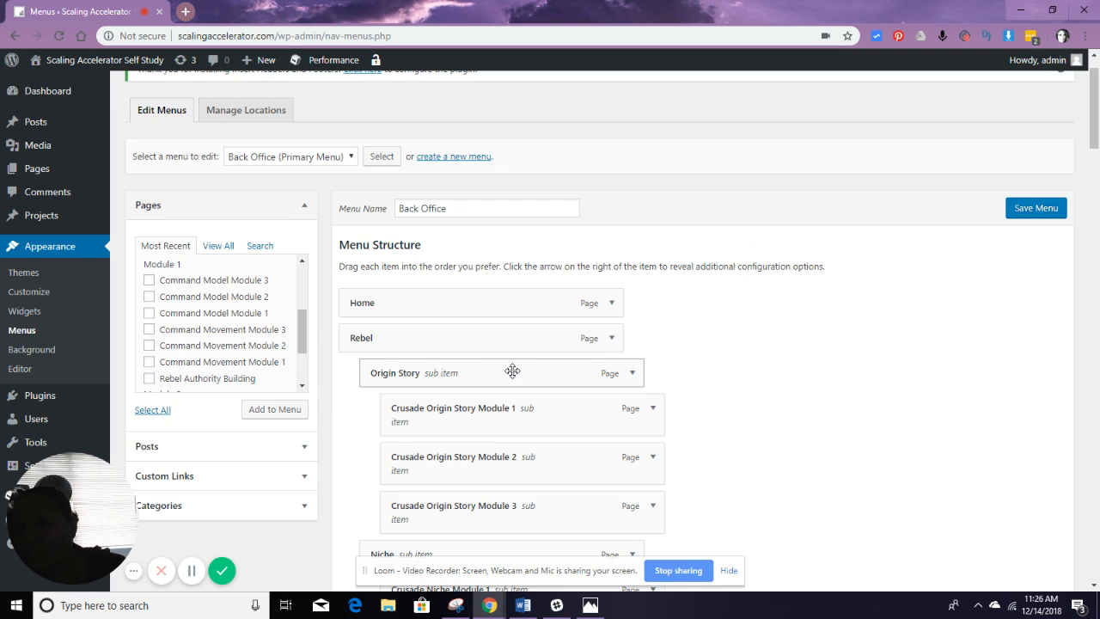
mouse_move(513, 371)
left_mouse_down()
mouse_move(512, 393)
mouse_move(513, 375)
left_mouse_up()
scroll(513, 377, "down", 2)
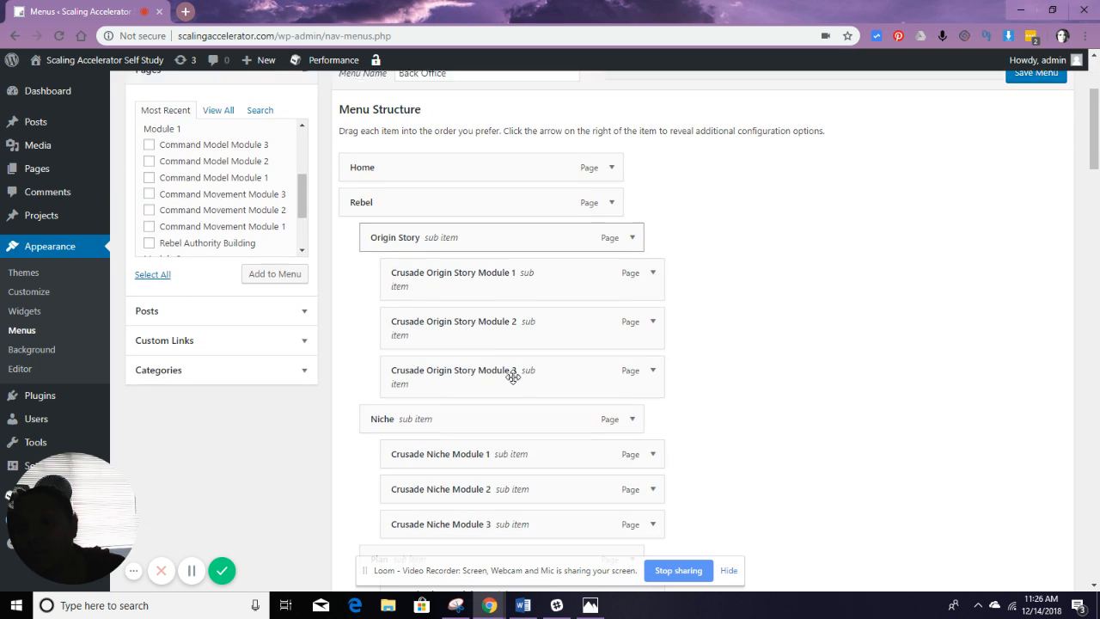
scroll(798, 454, "down", 3)
scroll(798, 454, "down", 6)
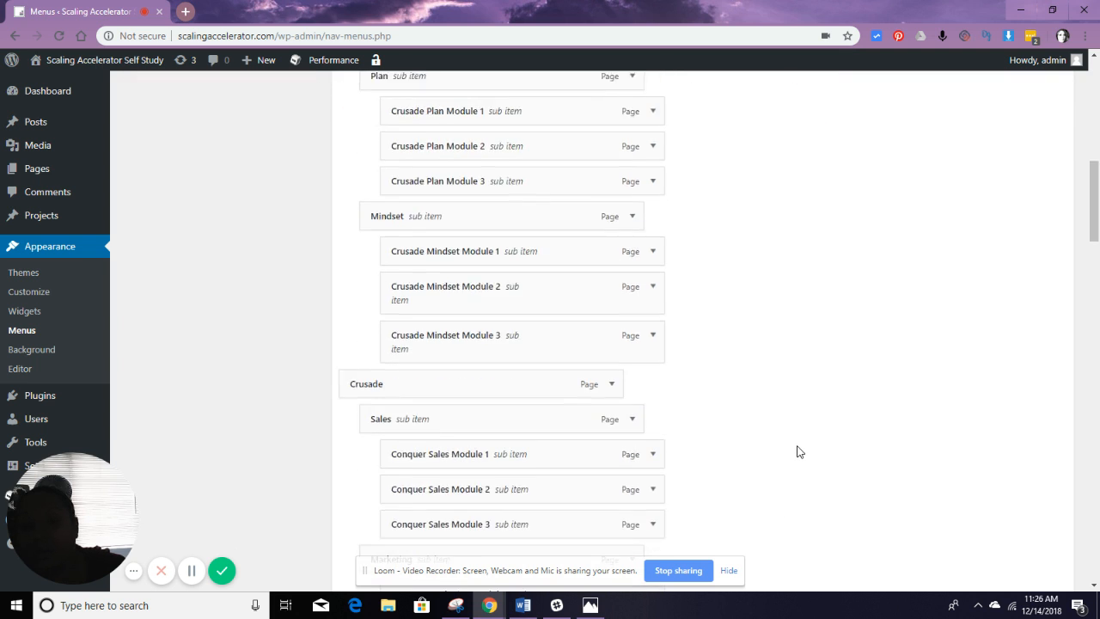
- Save the reorganized Back Office menu and check the first items of its structure
left_click(729, 571)
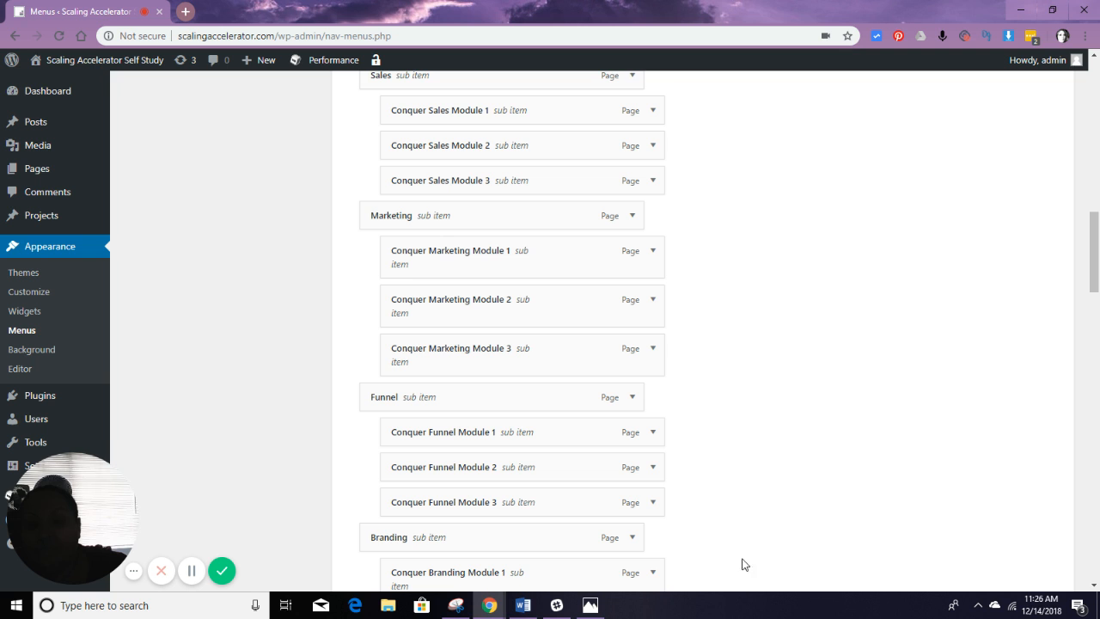
scroll(818, 450, "down", 6)
scroll(823, 445, "down", 10)
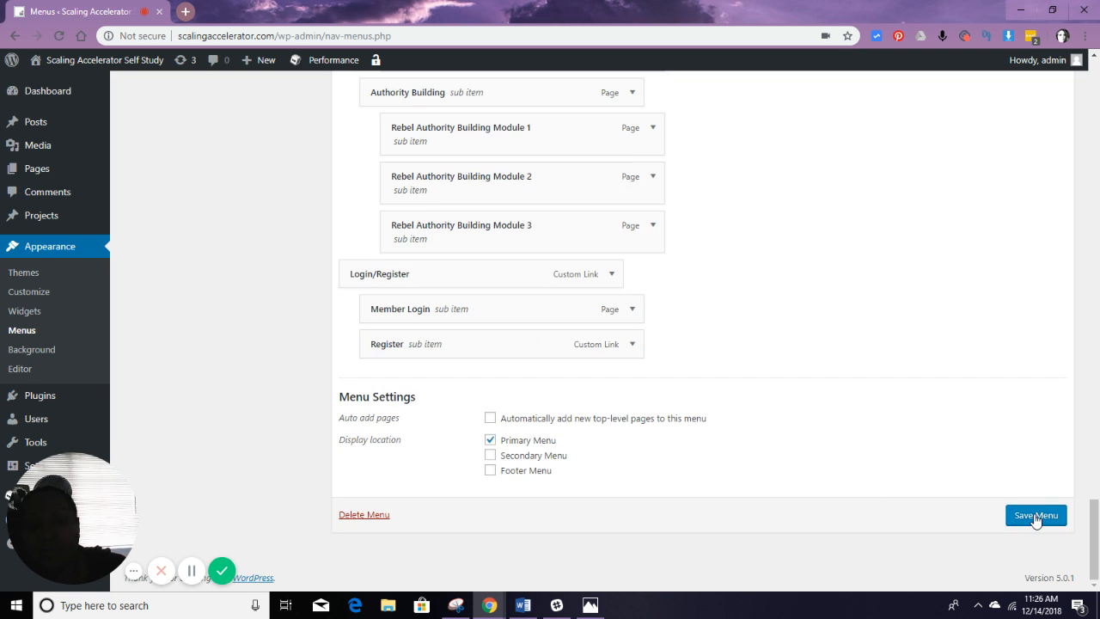
left_click(1036, 516)
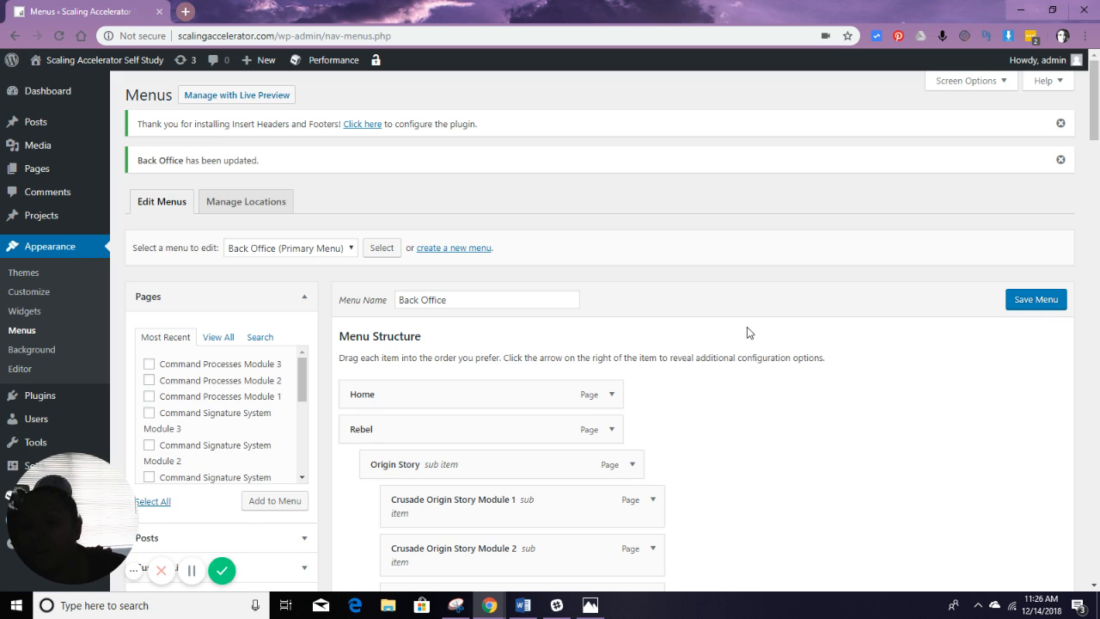
scroll(747, 333, "down", 3)
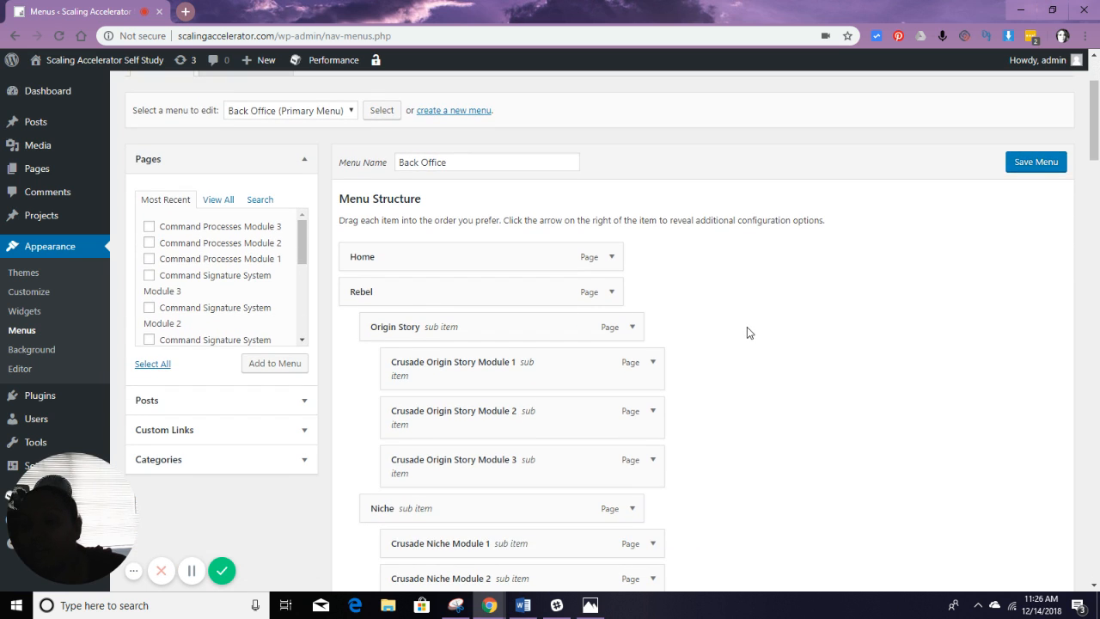
scroll(747, 333, "down", 3)
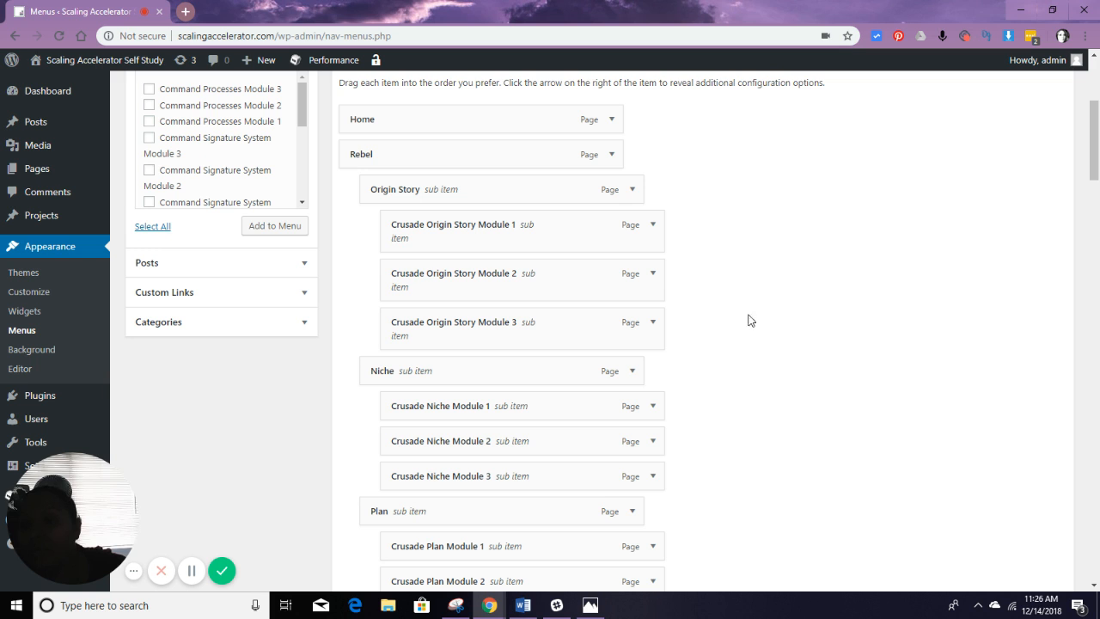
scroll(620, 303, "up", 6)
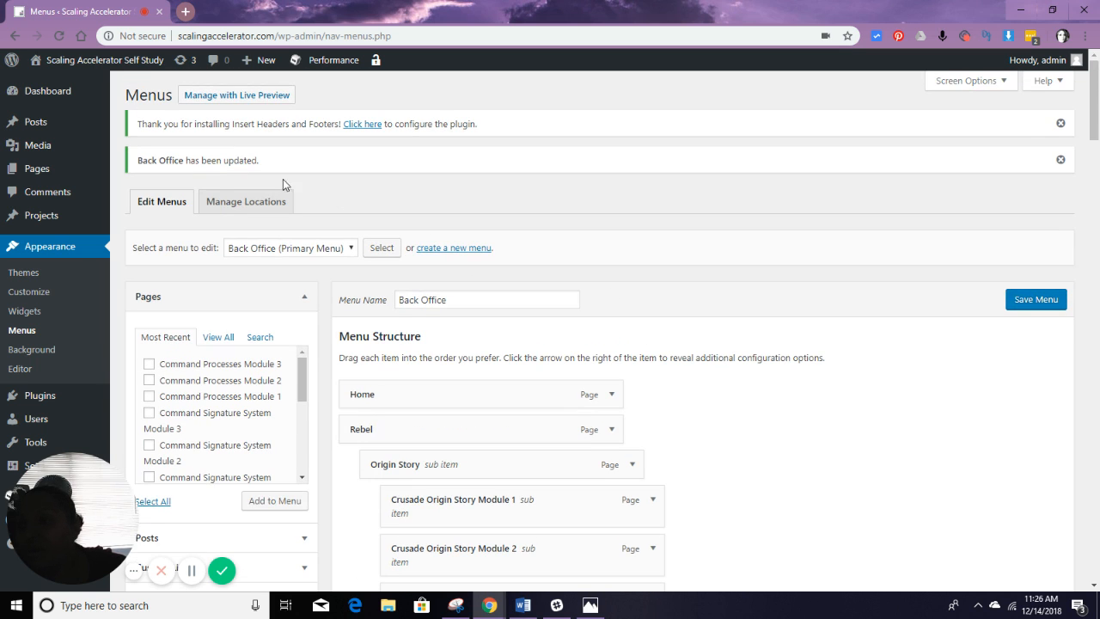
- Open the site's home page from the dashboard and enable the Visual Builder on it
mouse_move(51, 174)
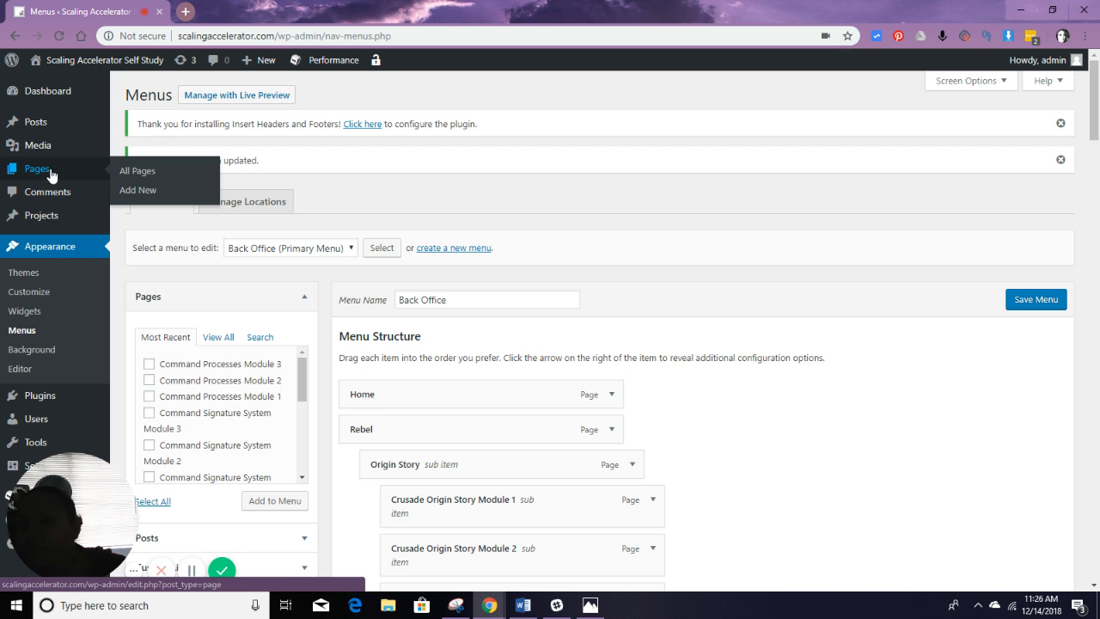
left_click(60, 94)
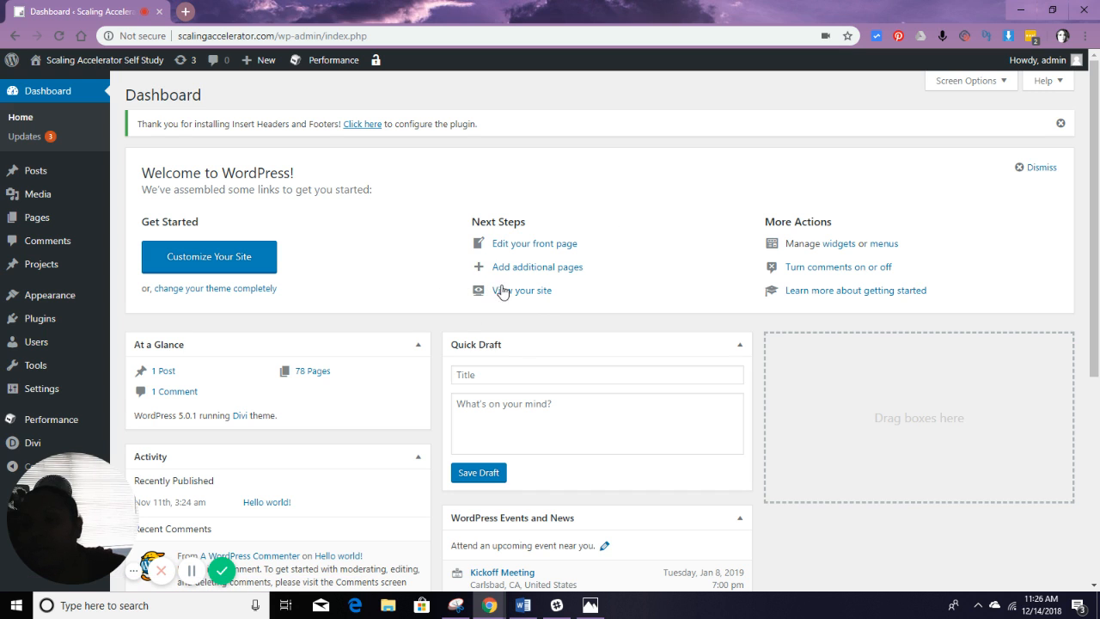
left_click(505, 293)
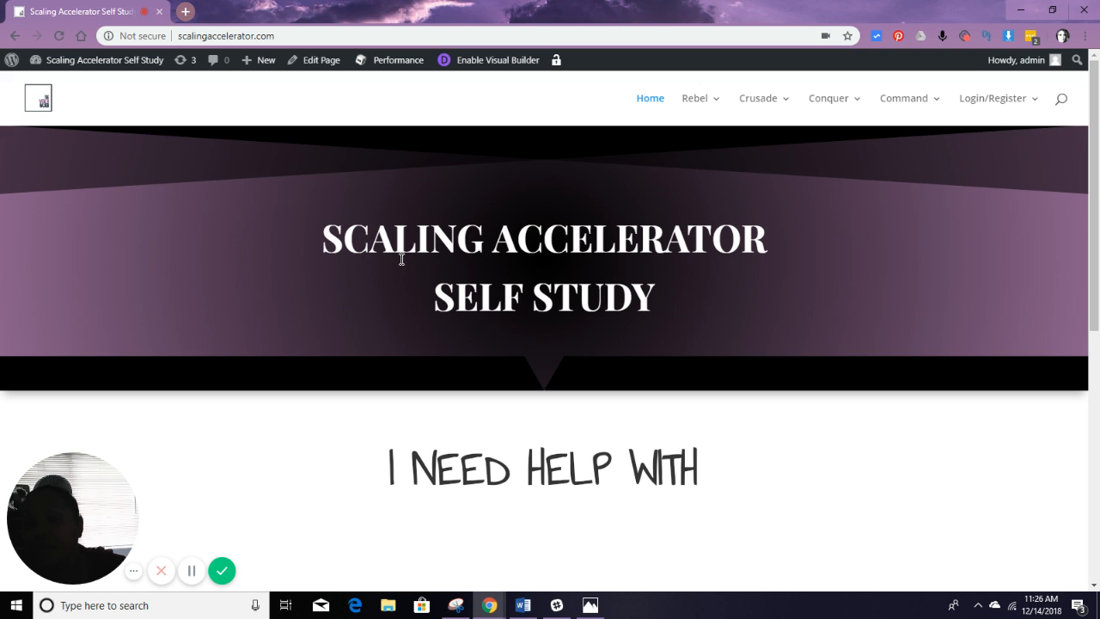
scroll(436, 284, "down", 6)
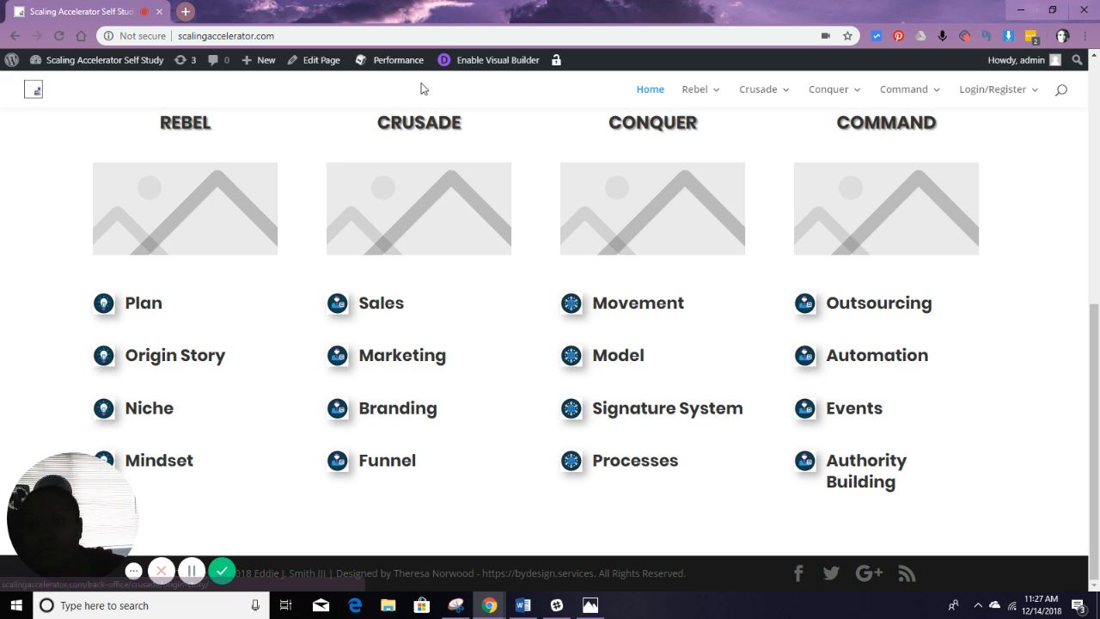
left_click(481, 62)
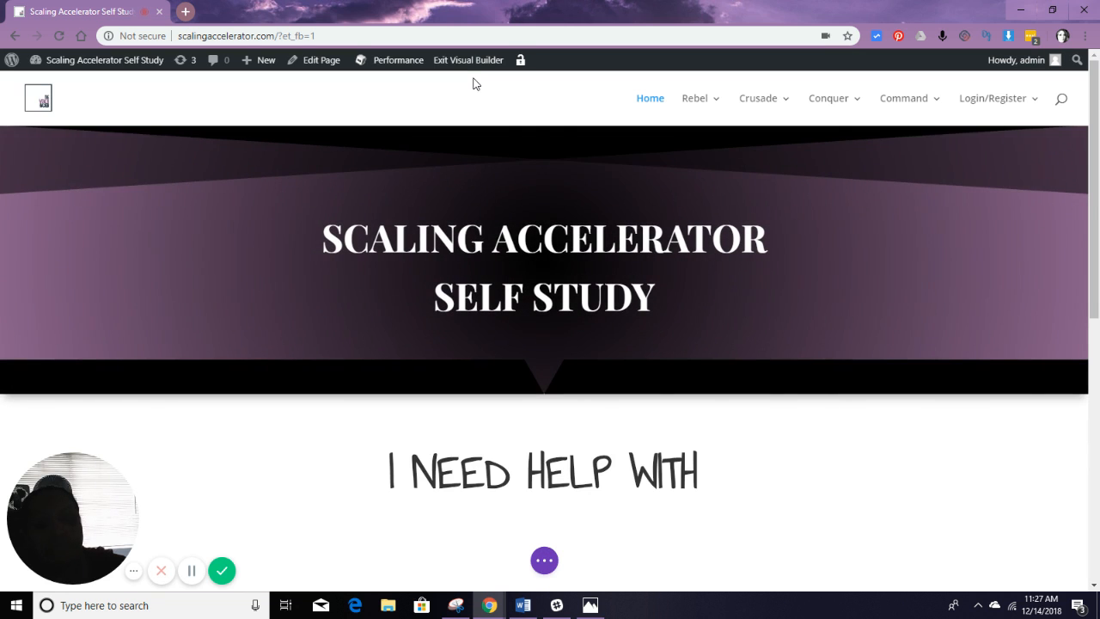
- Reorder the home page's Rebel column so that Origin Story and Niche come before Plan
scroll(244, 425, "down", 3)
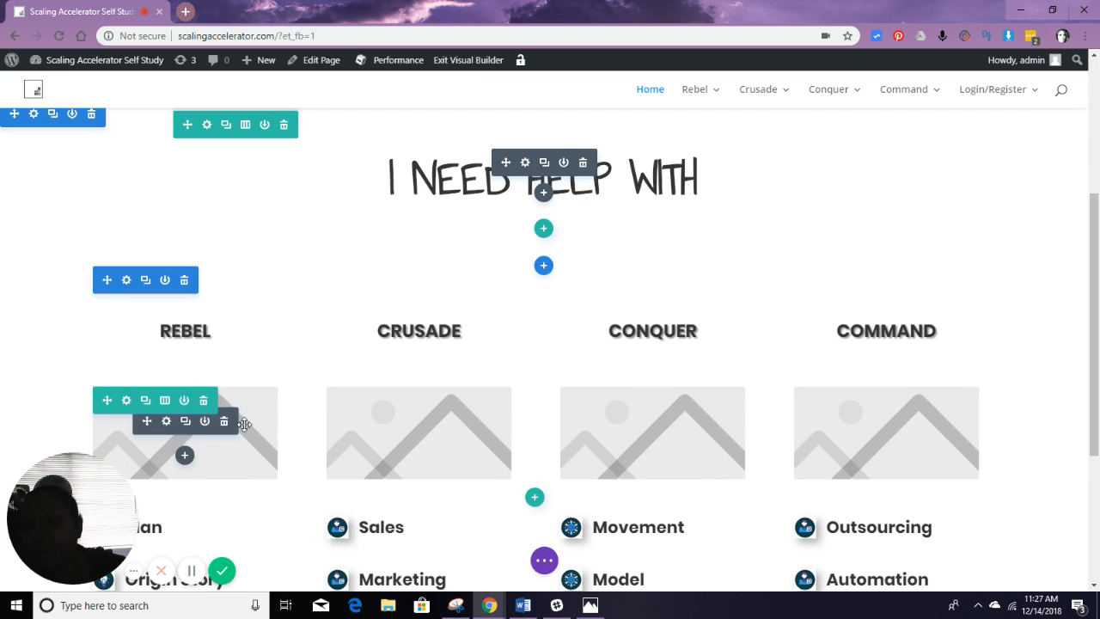
scroll(332, 366, "down", 2)
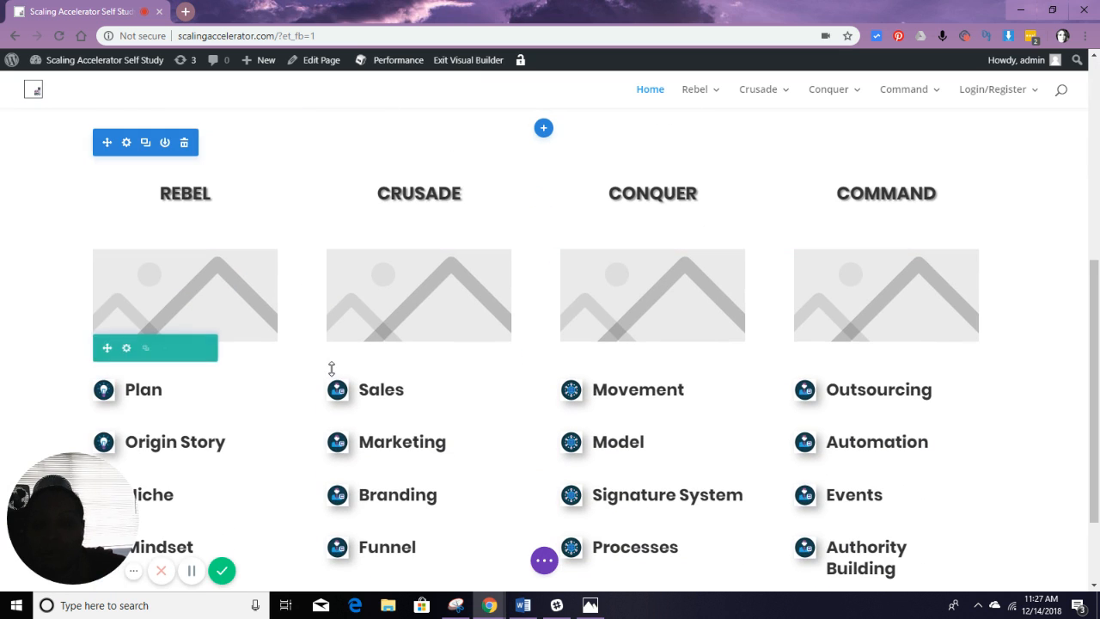
scroll(331, 369, "down", 1)
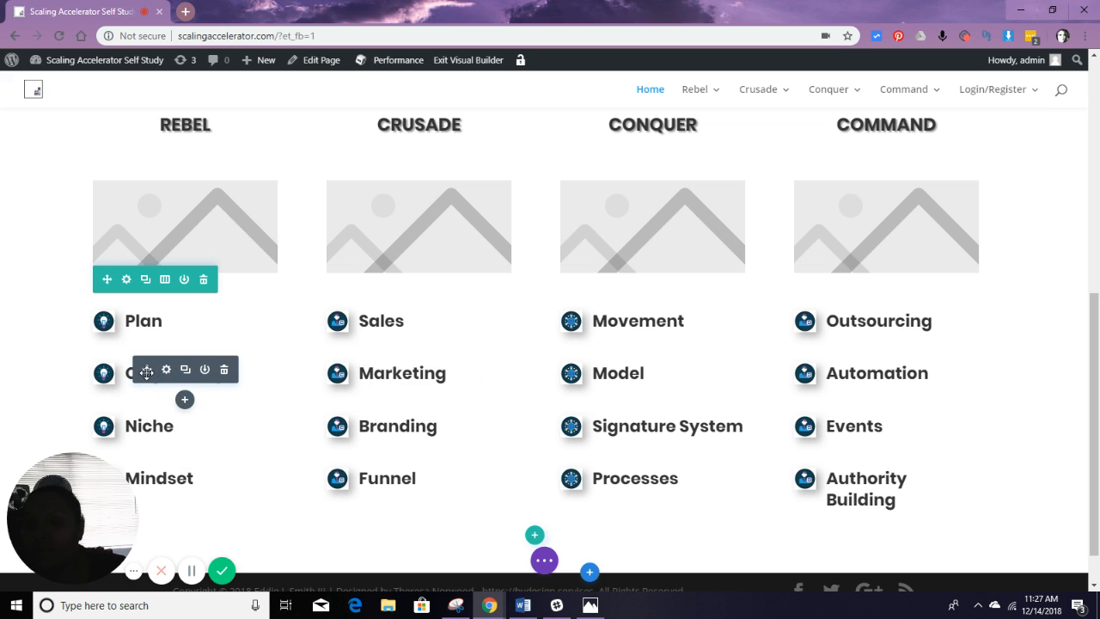
left_click_drag(147, 371, 147, 304)
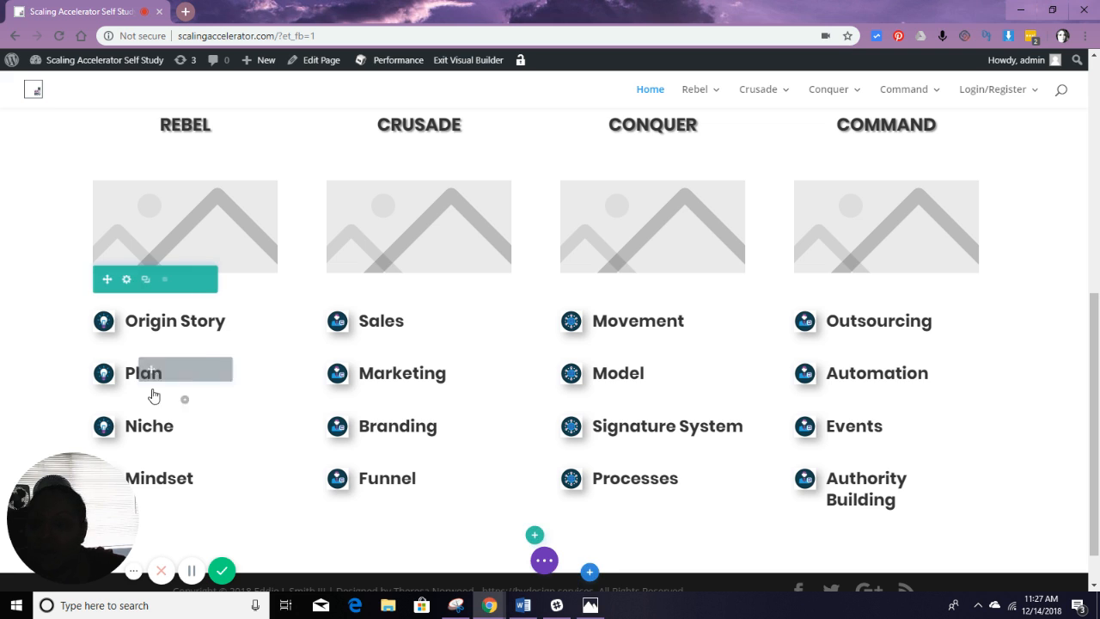
mouse_move(167, 426)
left_click_drag(146, 422, 140, 356)
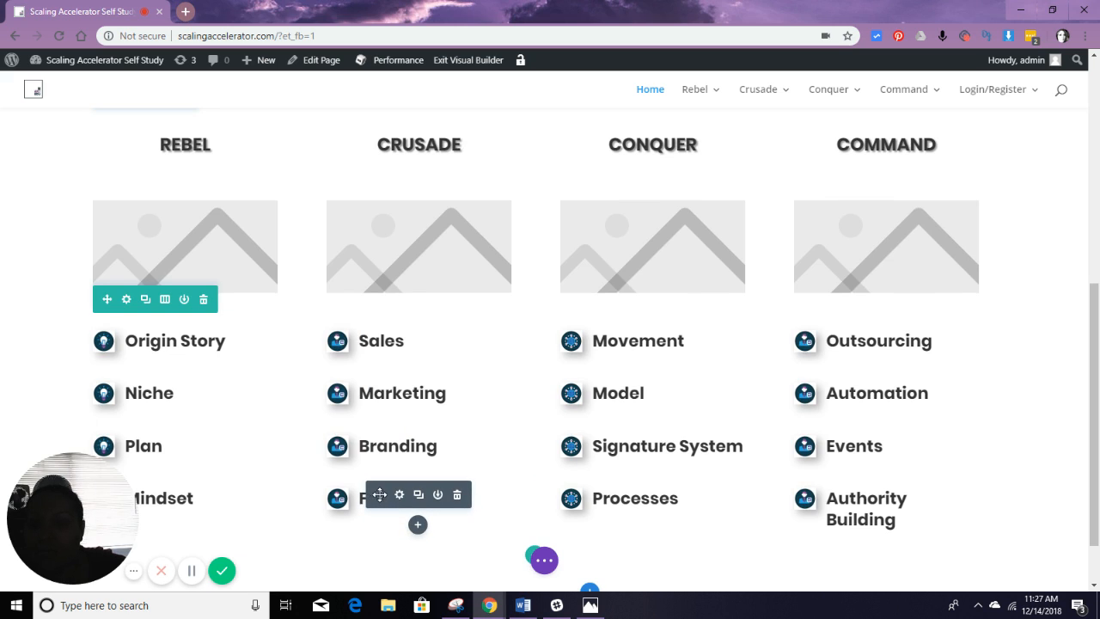
- Move Funnel above Branding in the home page's Crusade column and save the page
left_click_drag(379, 495, 382, 439)
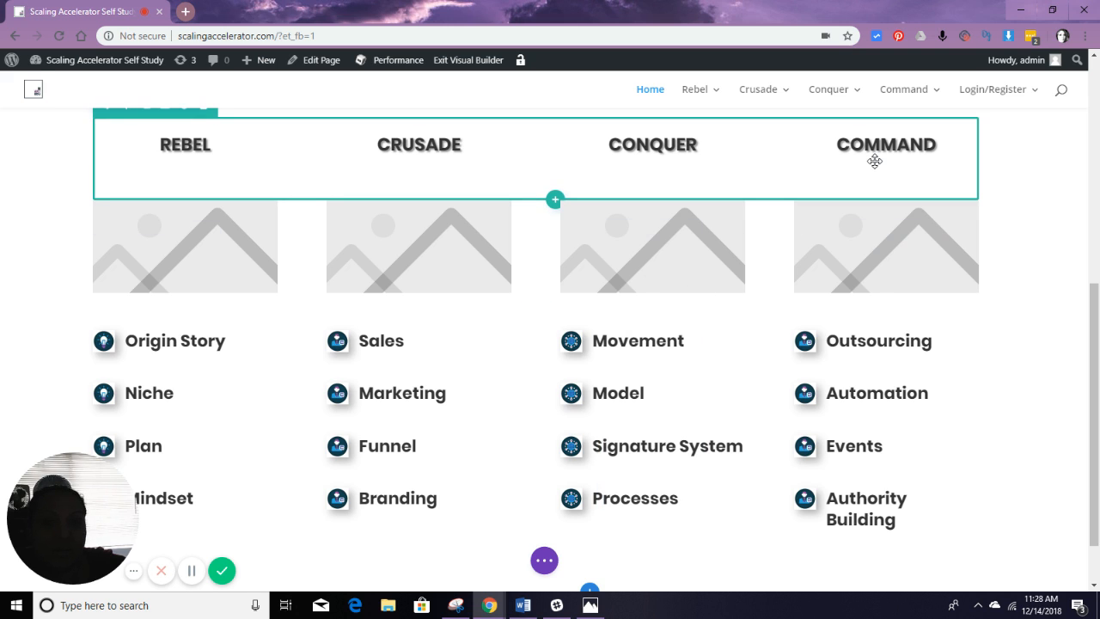
left_click(544, 560)
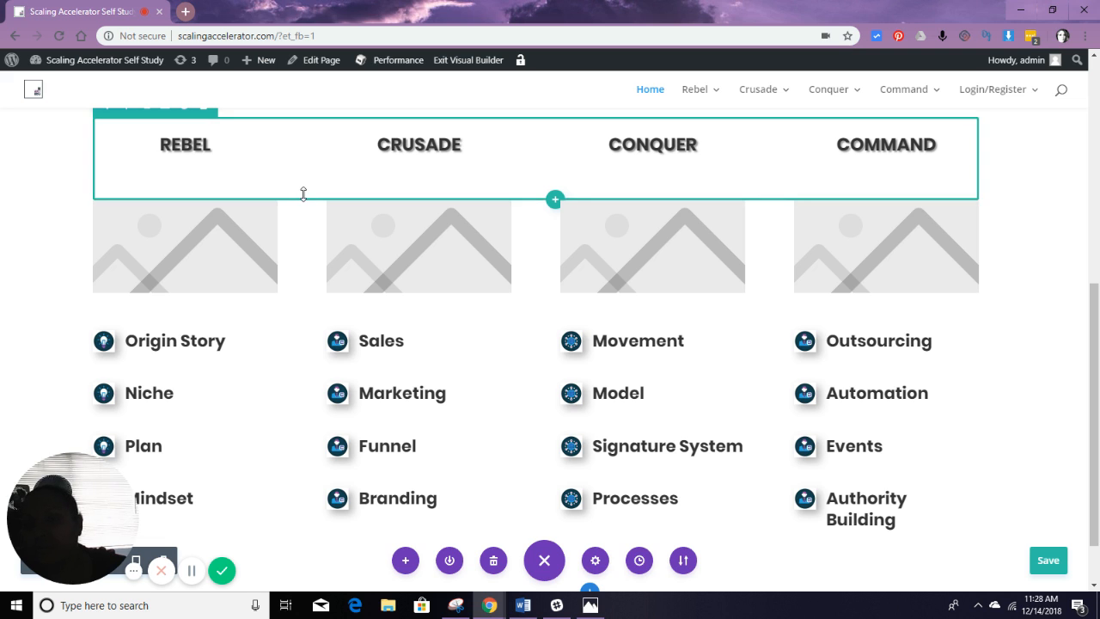
scroll(298, 202, "down", 1)
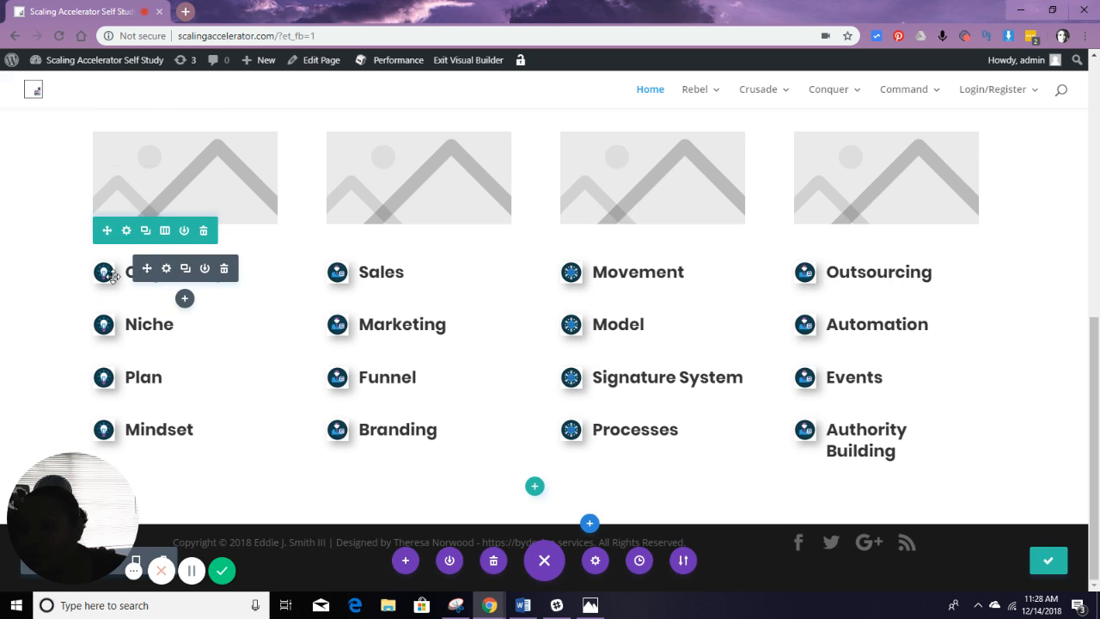
scroll(275, 266, "up", 5)
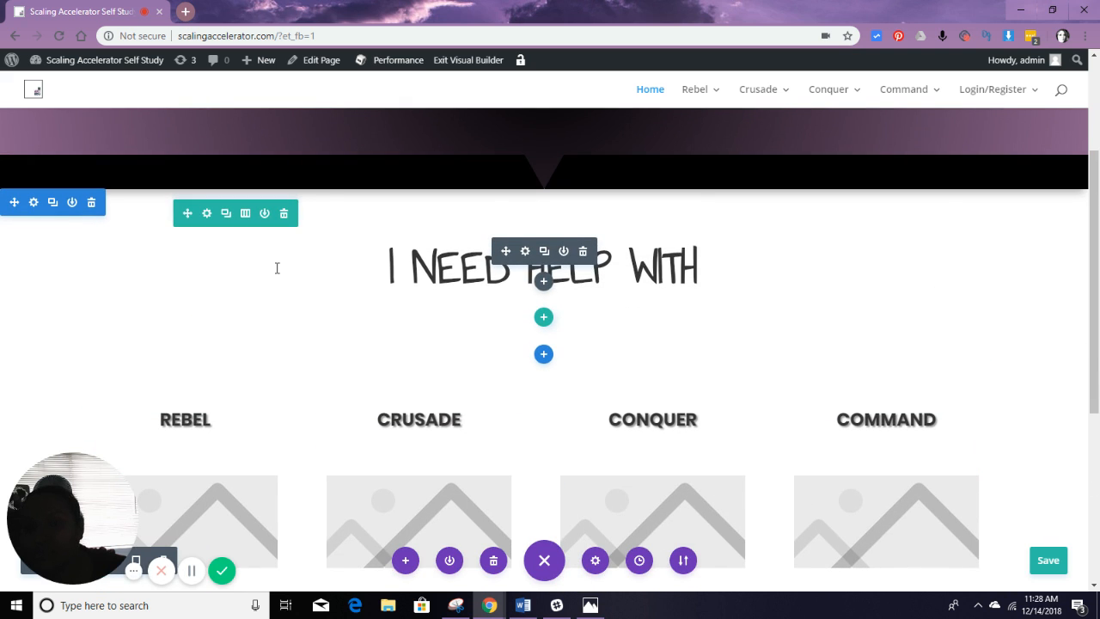
- Compare the order of the home page's Rebel topics with the site's Rebel navigation submenu
scroll(309, 358, "down", 2)
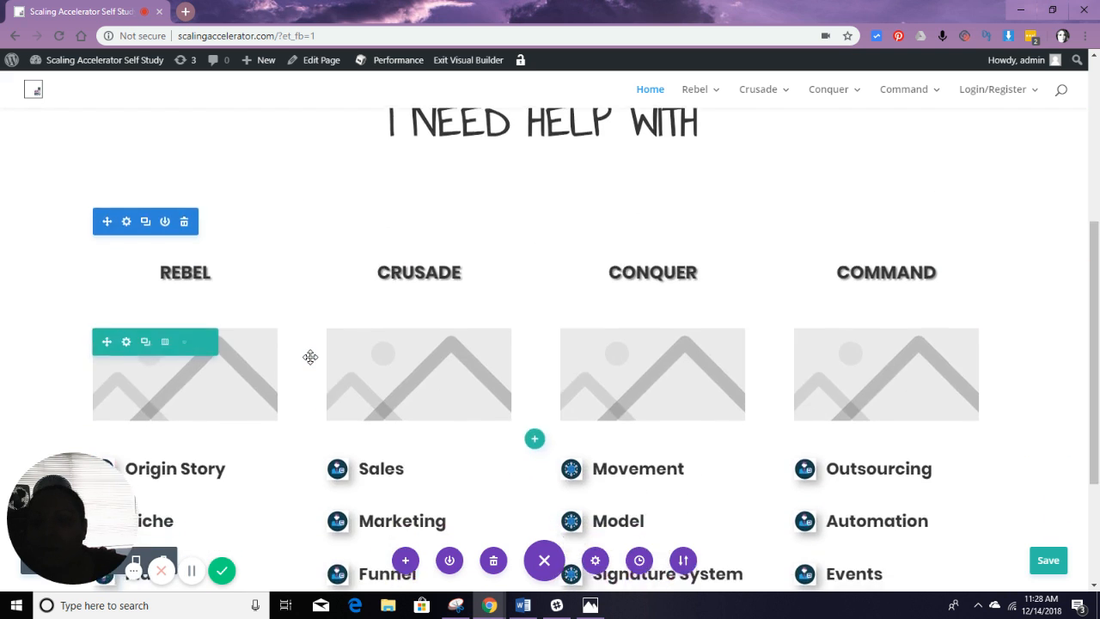
scroll(311, 357, "down", 2)
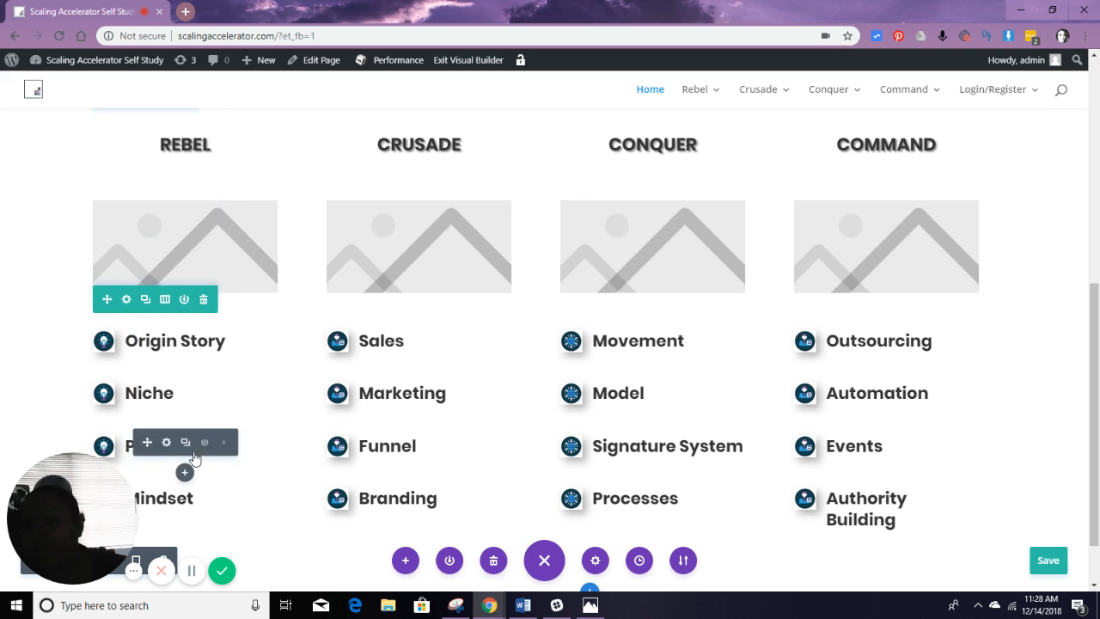
mouse_move(702, 93)
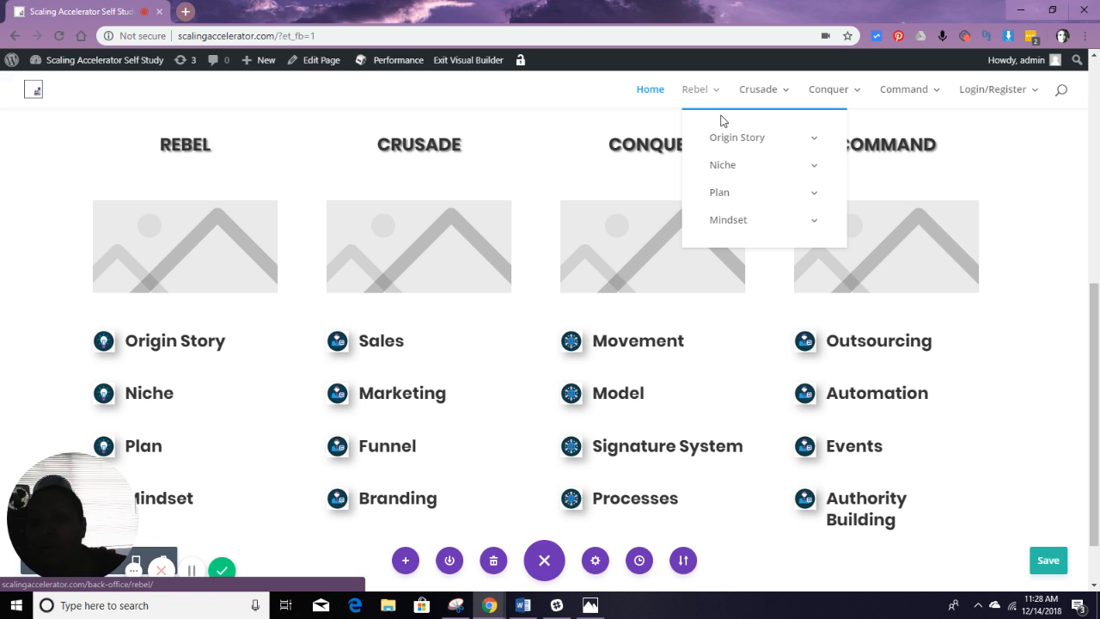
mouse_move(729, 145)
mouse_move(727, 164)
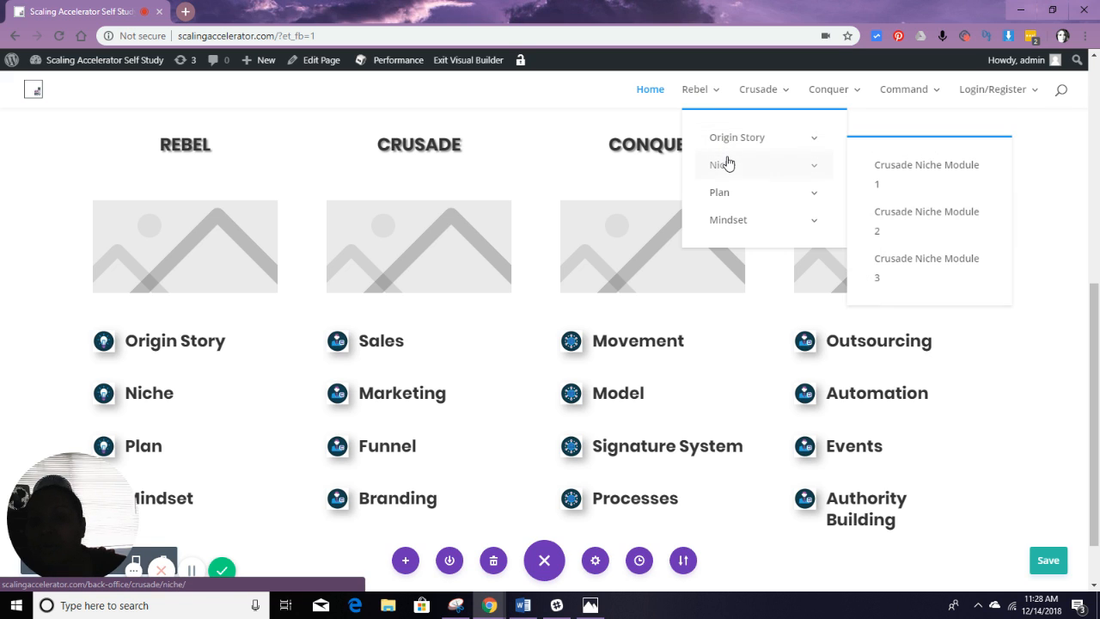
mouse_move(721, 232)
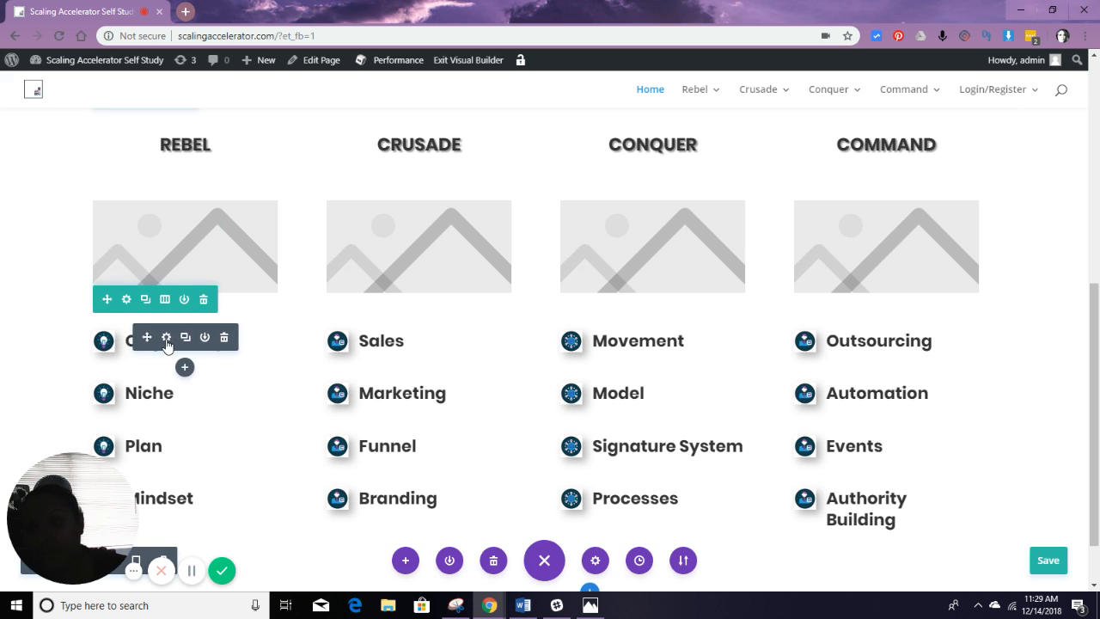
- Check the title link URL in the Rebel column's Origin Story blurb settings and close them without changes
left_click(166, 337)
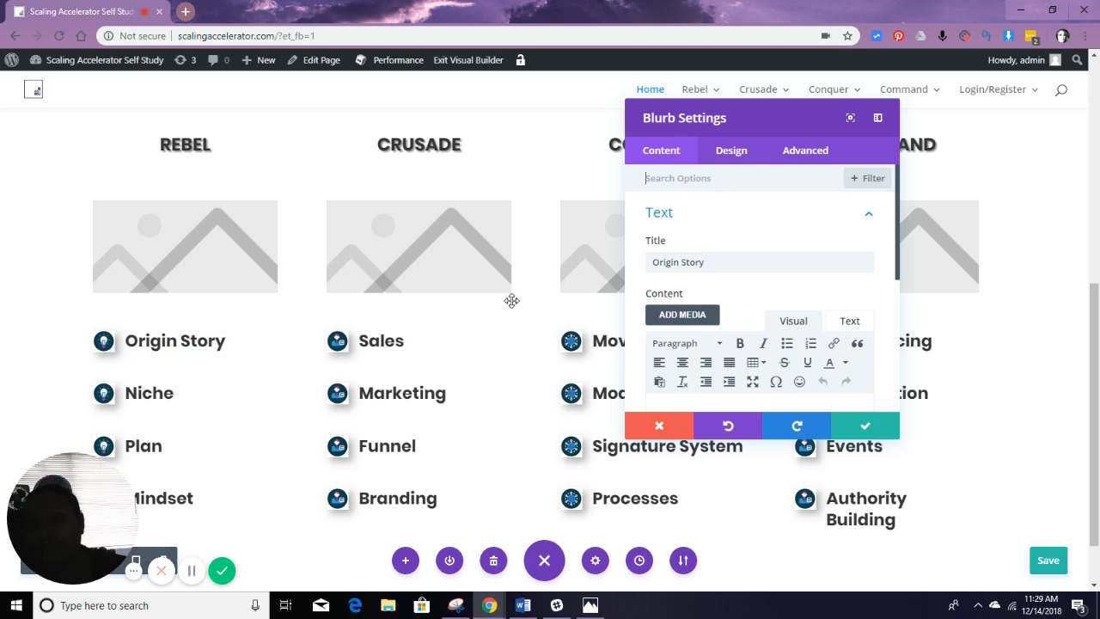
scroll(816, 265, "down", 3)
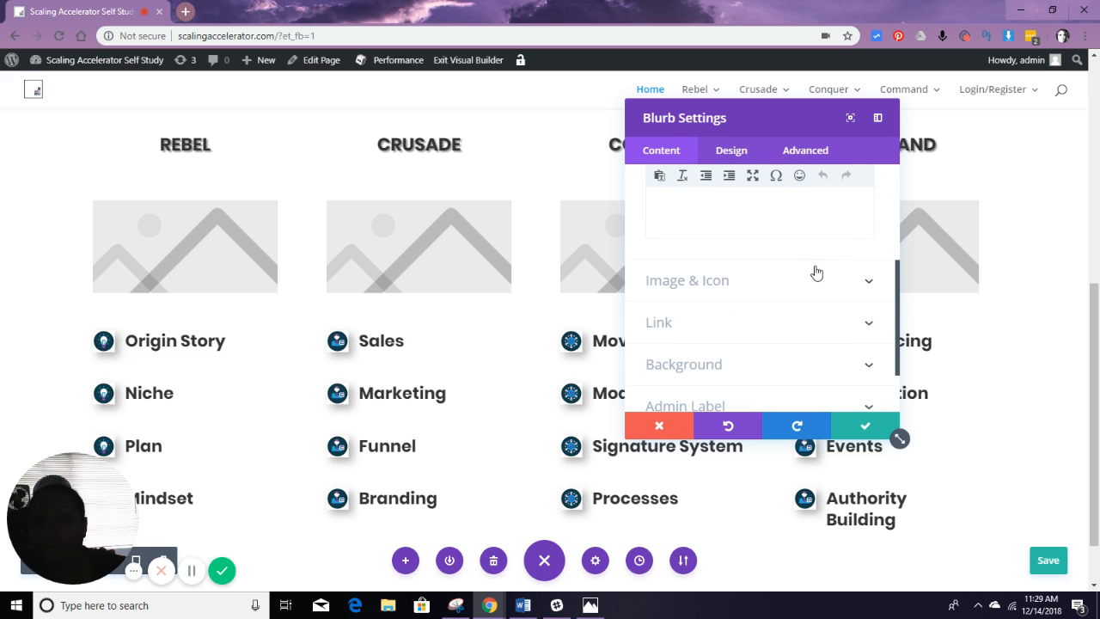
left_click(806, 324)
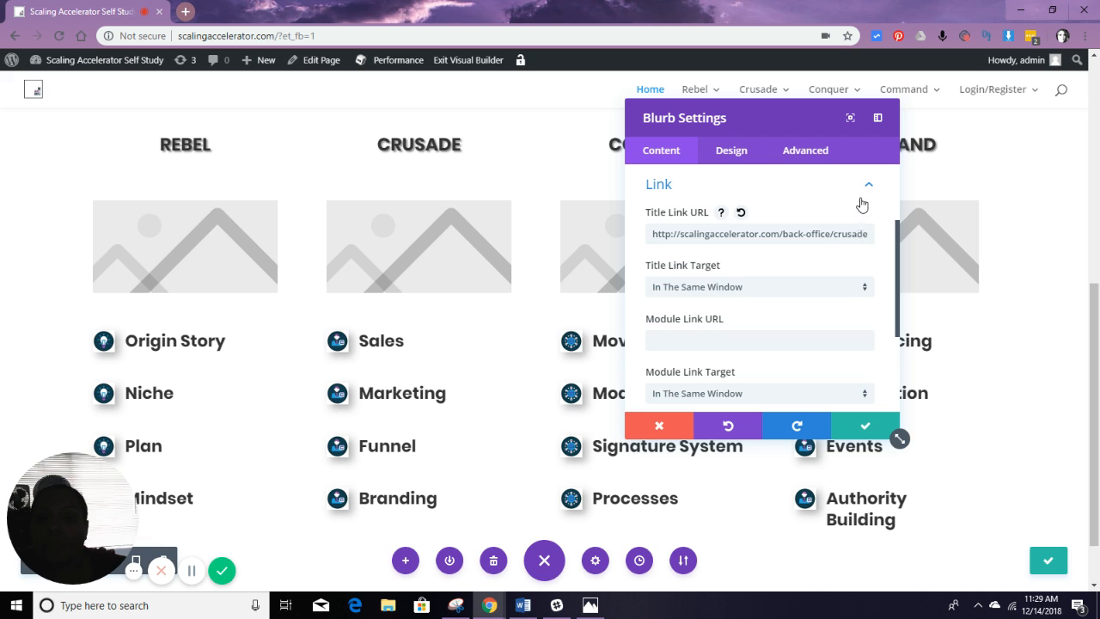
left_click(662, 427)
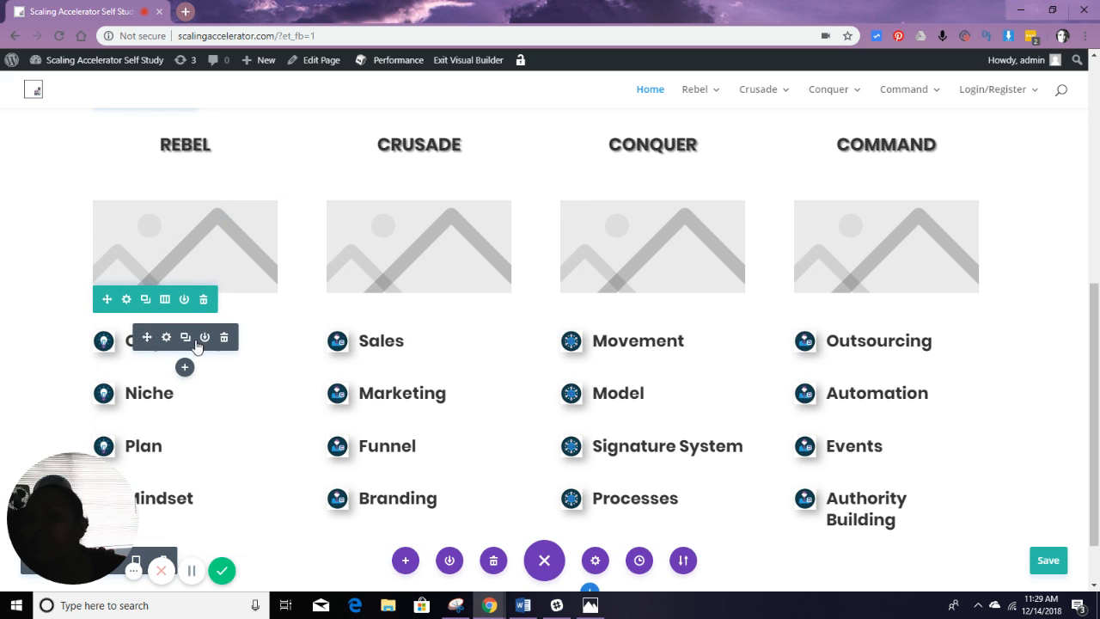
left_click(125, 345)
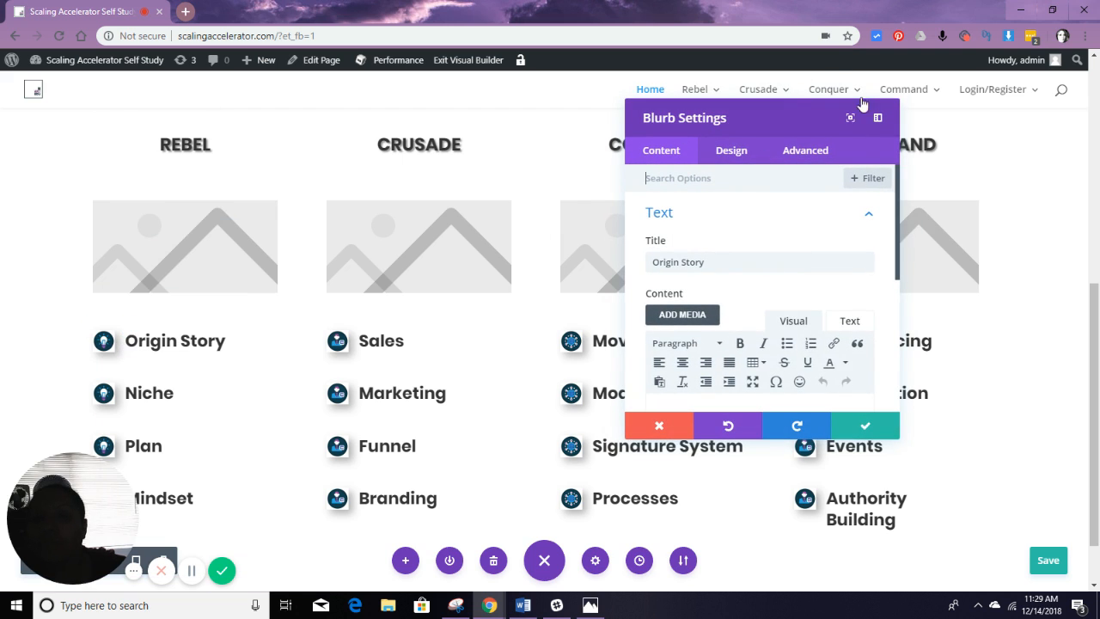
left_click(659, 424)
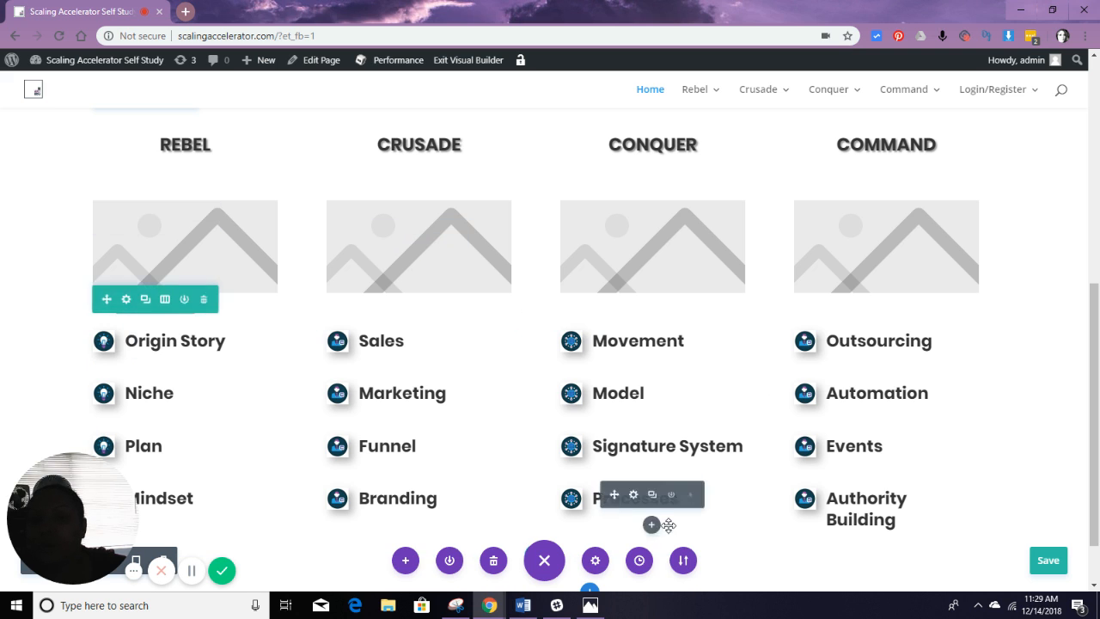
- Save the home page and open the Rebel Origin Story page in the Visual Builder
left_click(1048, 560)
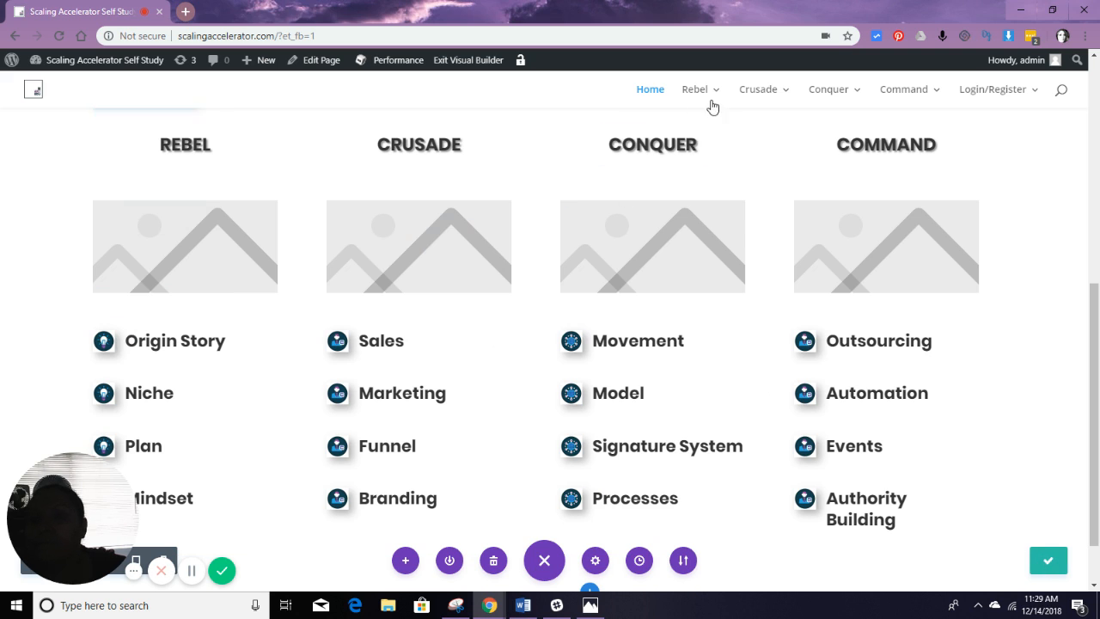
mouse_move(703, 92)
left_click(735, 140)
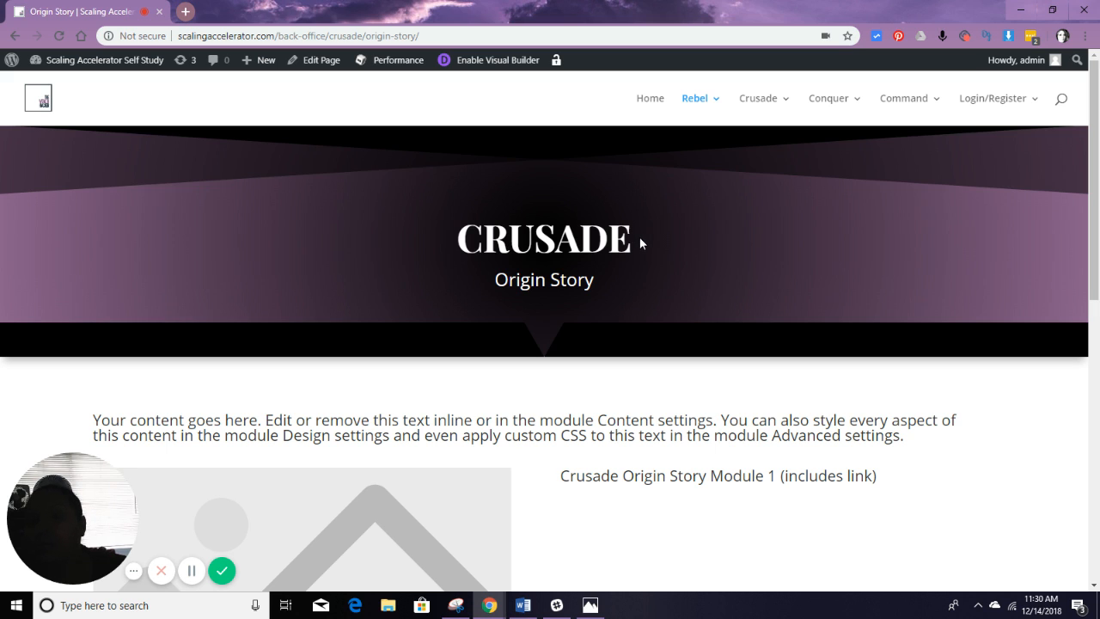
left_click(520, 67)
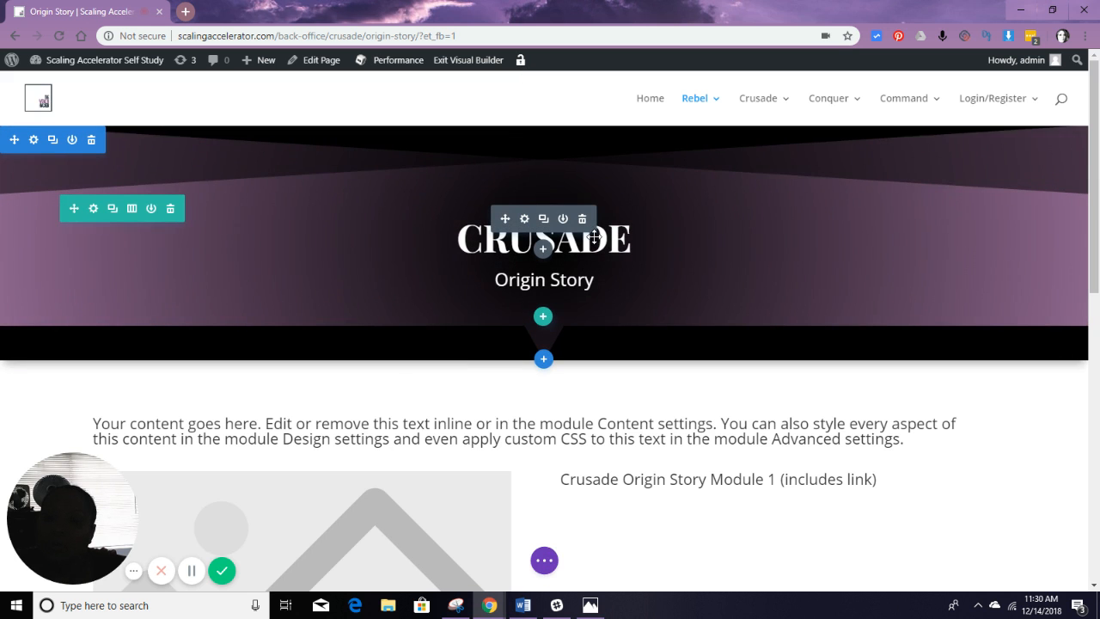
- Replace the Origin Story page's header heading with REBEL
left_click(628, 246)
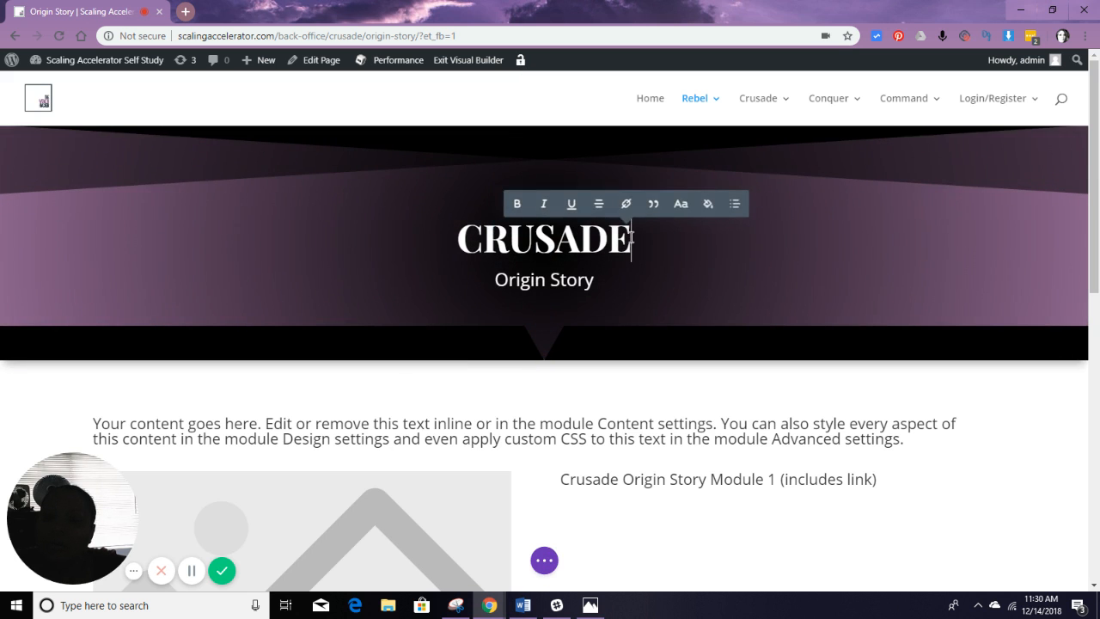
left_click_drag(628, 246, 455, 244)
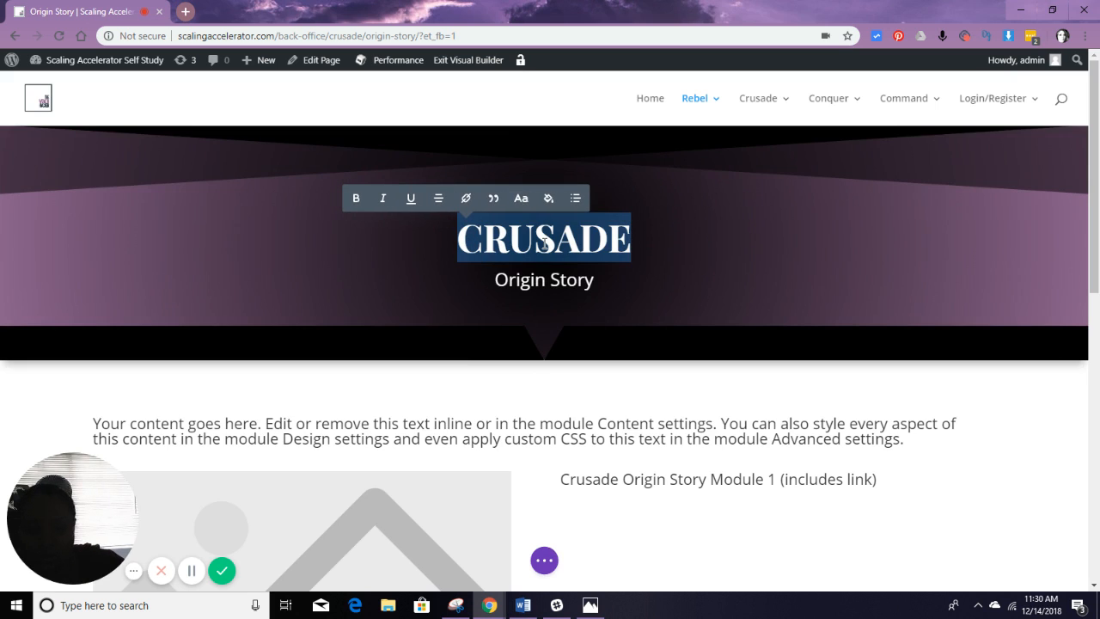
type("REBEL")
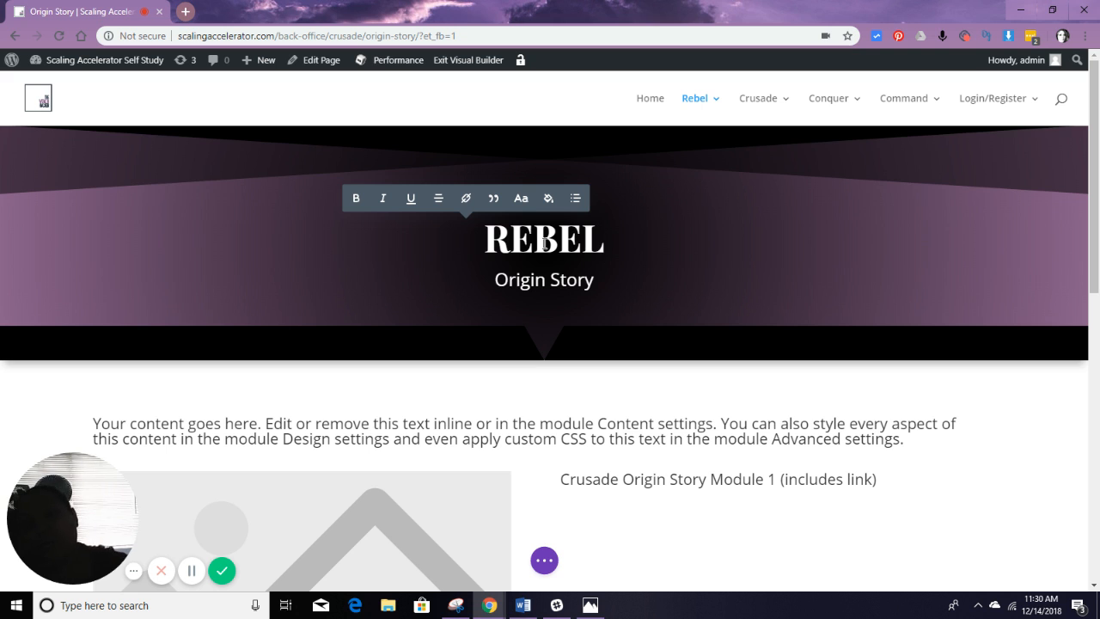
scroll(562, 314, "down", 2)
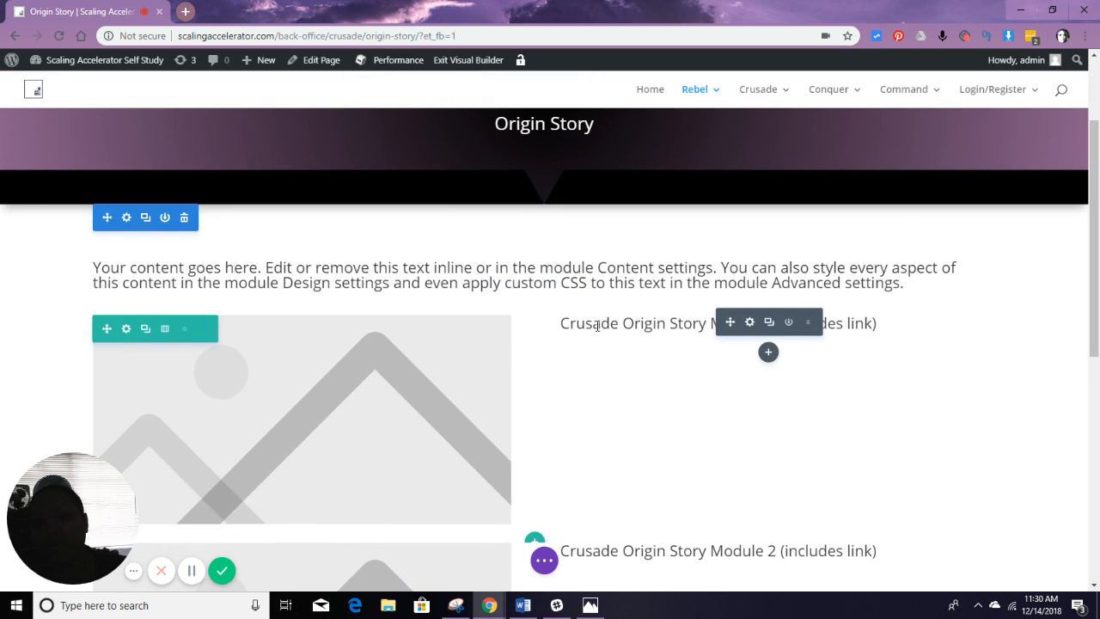
left_click(612, 324)
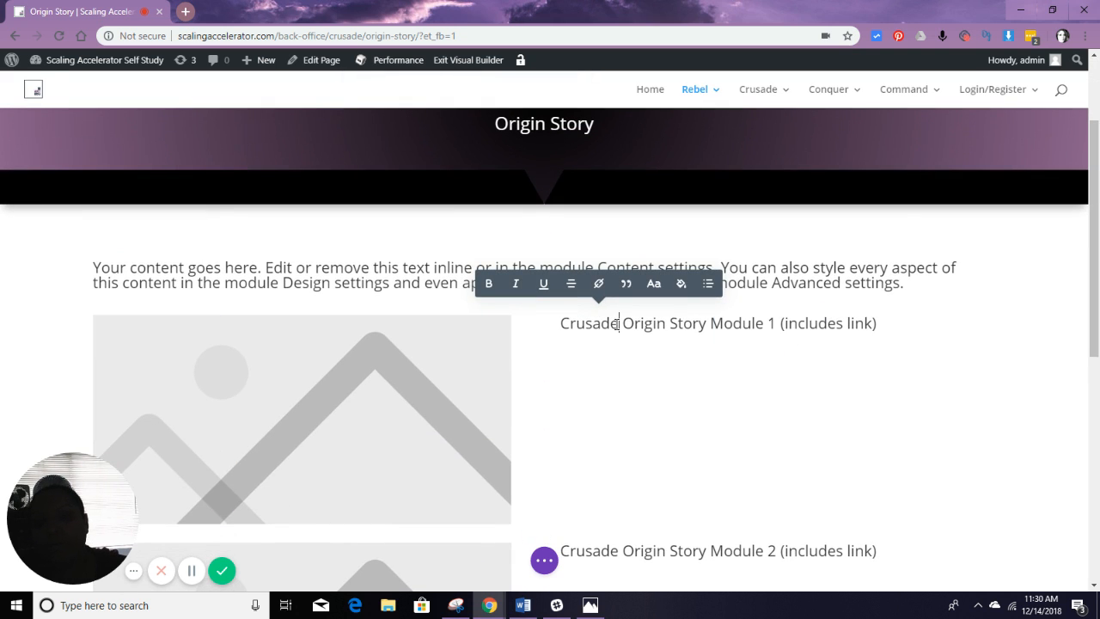
left_click_drag(619, 324, 570, 324)
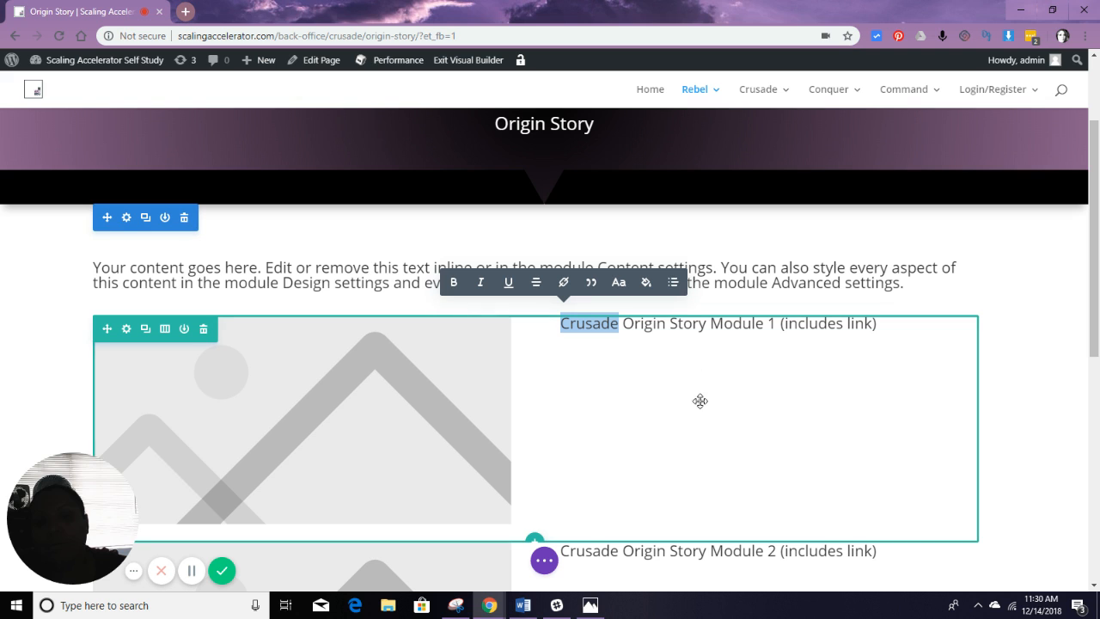
left_click(952, 281)
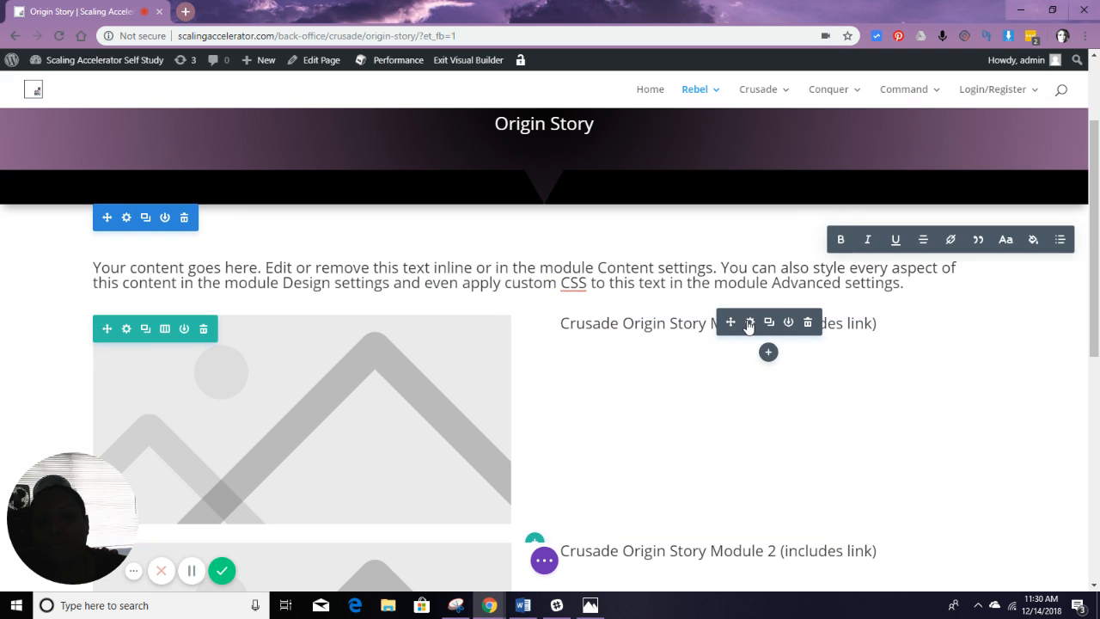
- Change the word Crusade to Rebel in the first Origin Story module's text through its settings
left_click(750, 323)
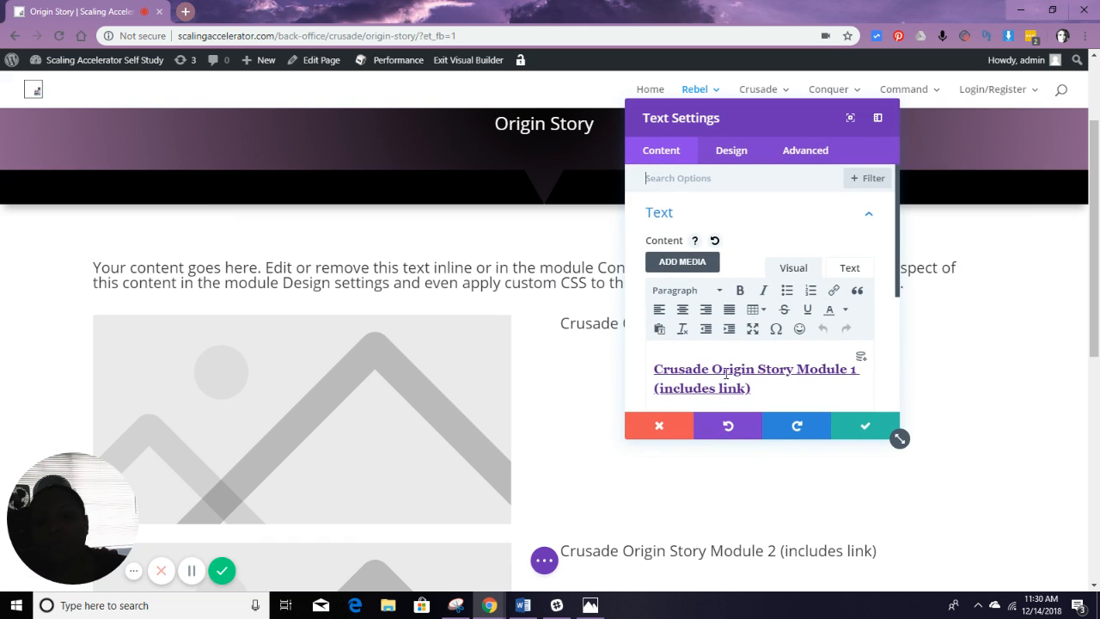
left_click_drag(707, 367, 657, 366)
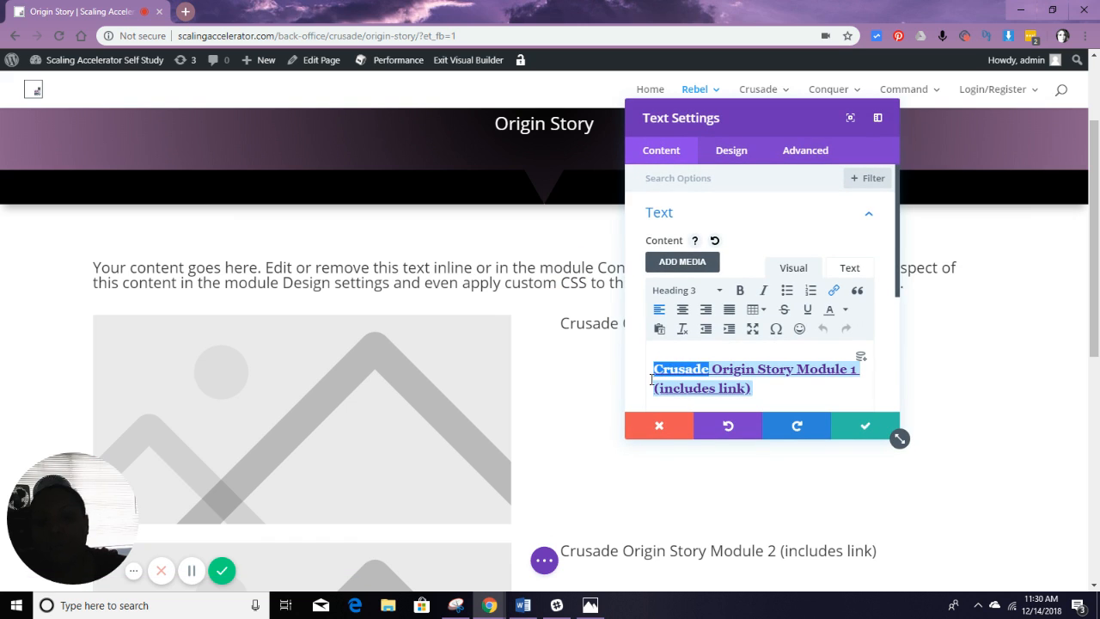
type("Rebel")
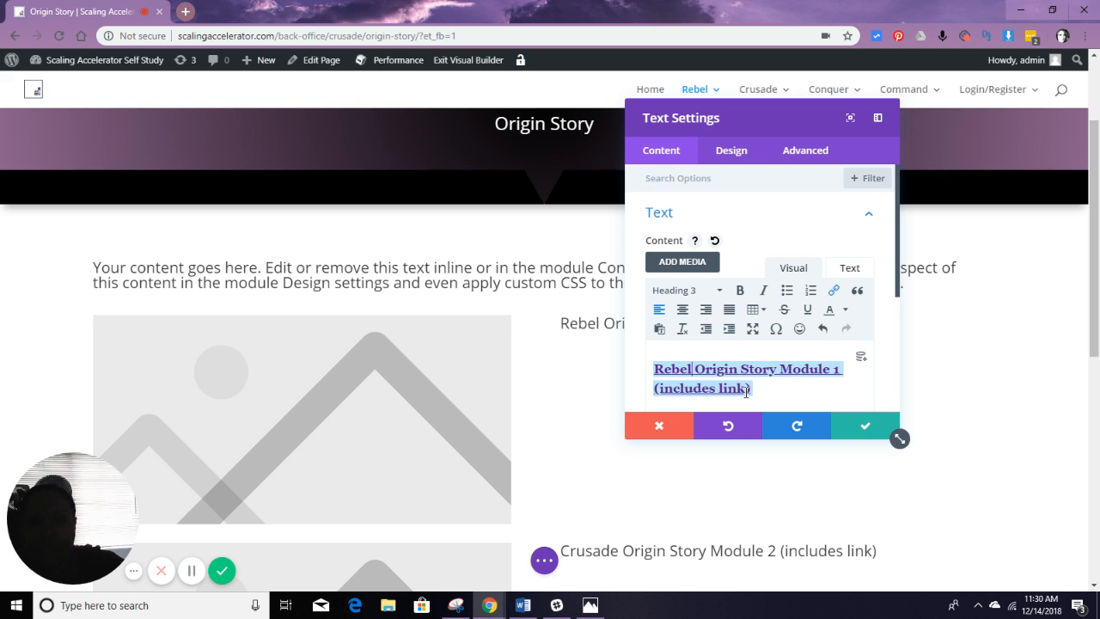
- Edit the Module 1 text link so that the URL segment following back-office reads rebel
left_click(835, 290)
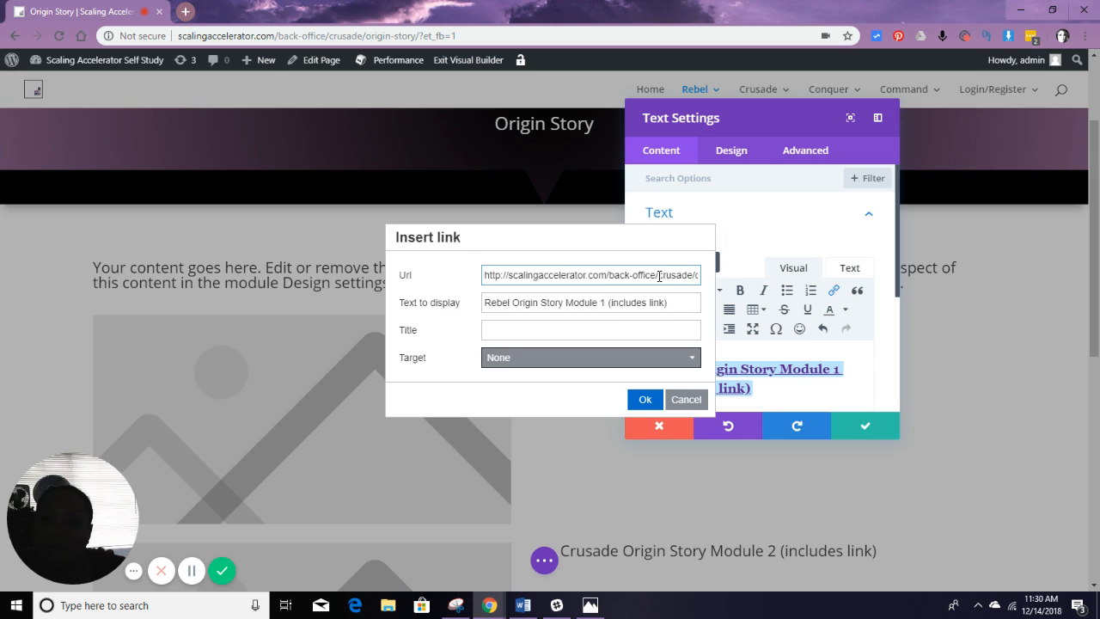
key("Delete")
key("Delete")
key("Delete")
key("Delete")
key("Delete")
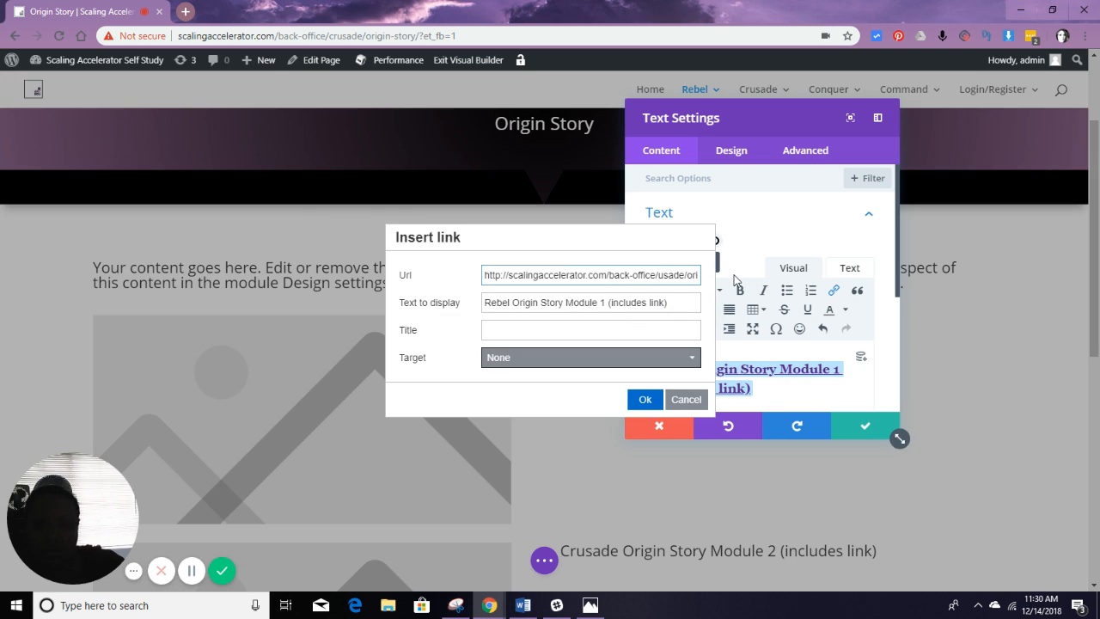
key("Delete")
key("Delete")
key("Delete")
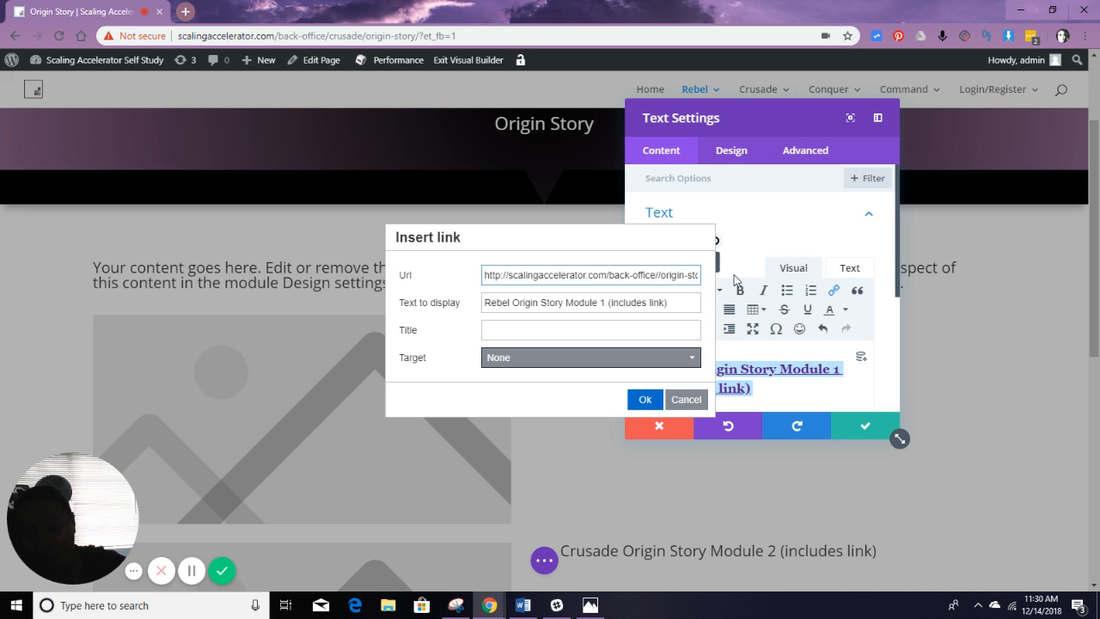
type("rebel/")
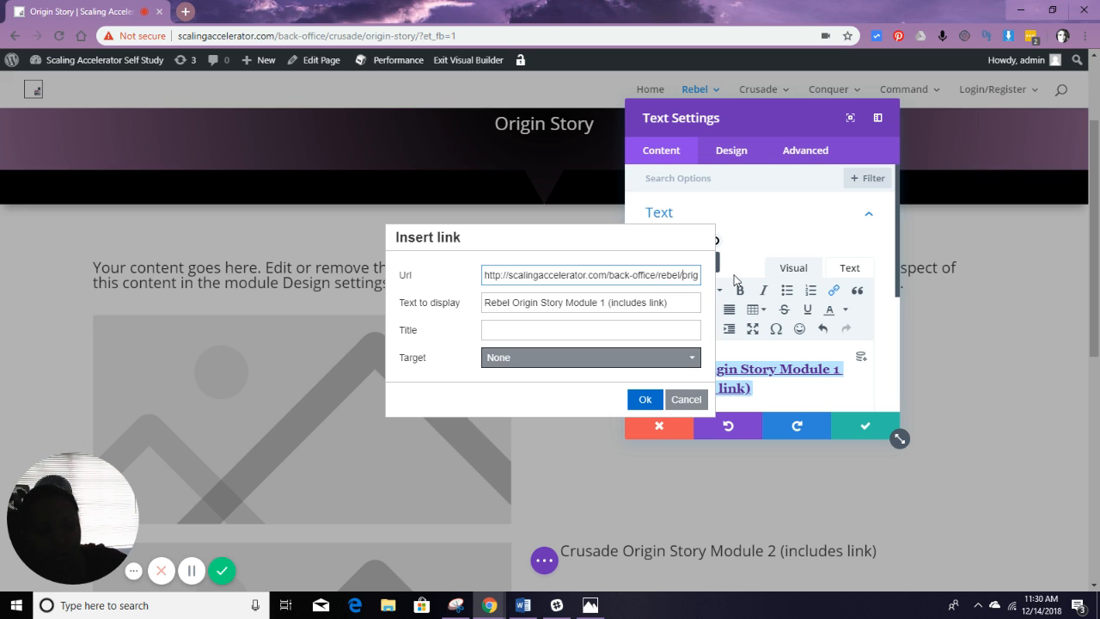
- Replace the crusade prefix in the last part of the Module 1 link URL with rebel and apply the link
key("Right")
key("Right")
key("Right")
key("Right")
key("Right")
key("Right")
key("Right")
key("Right")
key("Right")
key("Right")
key("Right")
key("Right")
key("Right")
key("Right")
key("Right")
key("Right")
key("Right")
key("Right")
key("Right")
key("Right")
key("Right")
key("Right")
key("Right")
key("Right")
key("Right")
key("Right")
key("Right")
key("Right")
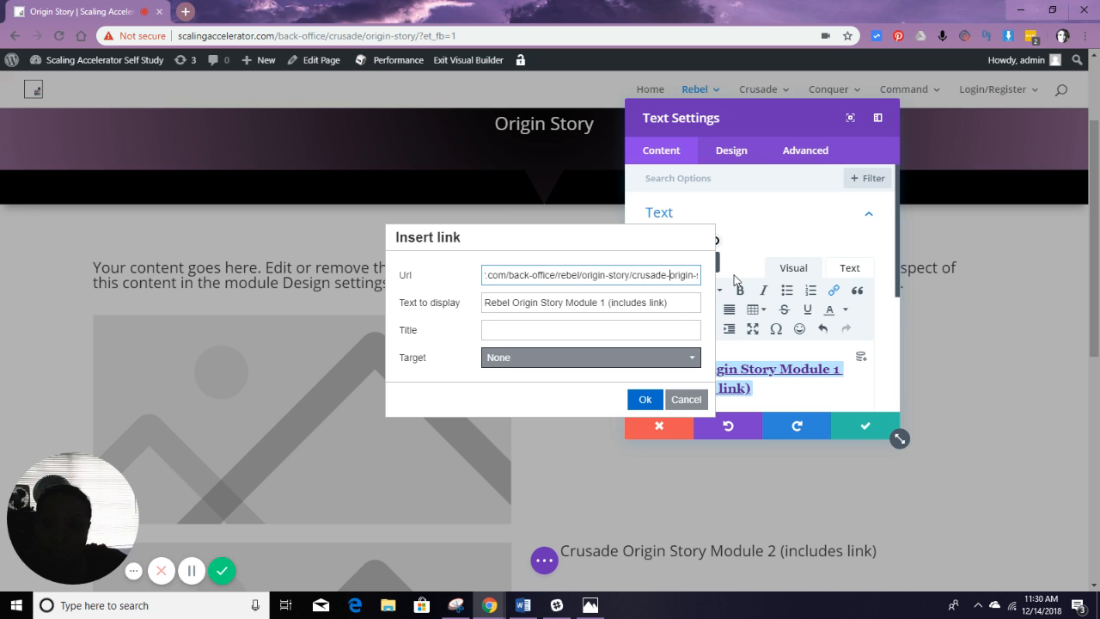
key("BackSpace")
key("BackSpace")
key("BackSpace")
key("BackSpace")
key("BackSpace")
key("BackSpace")
key("BackSpace")
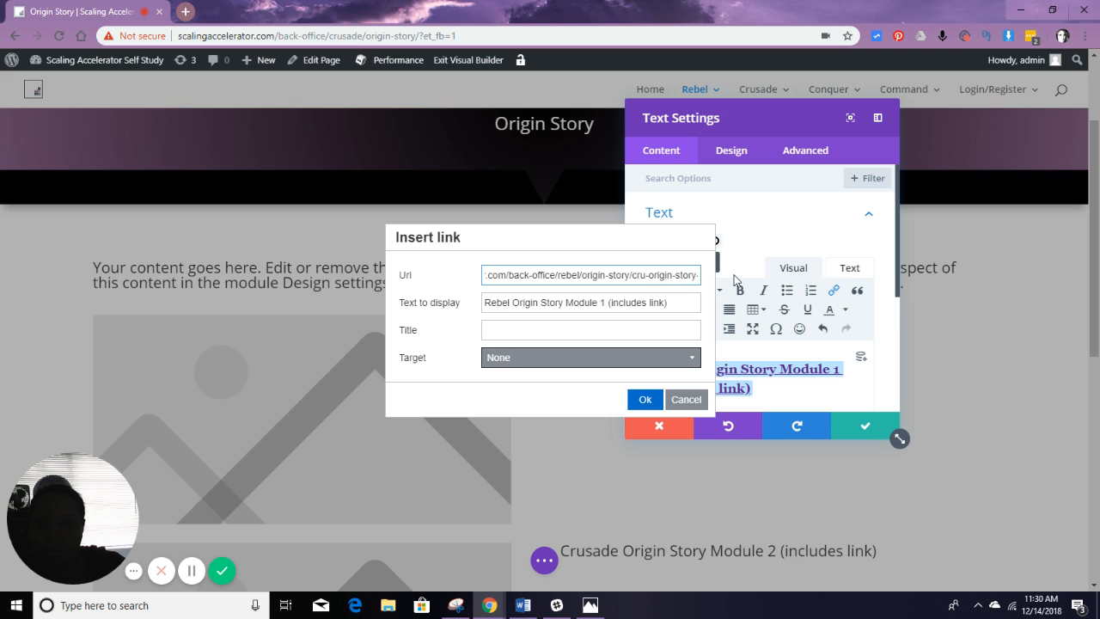
type("rebel")
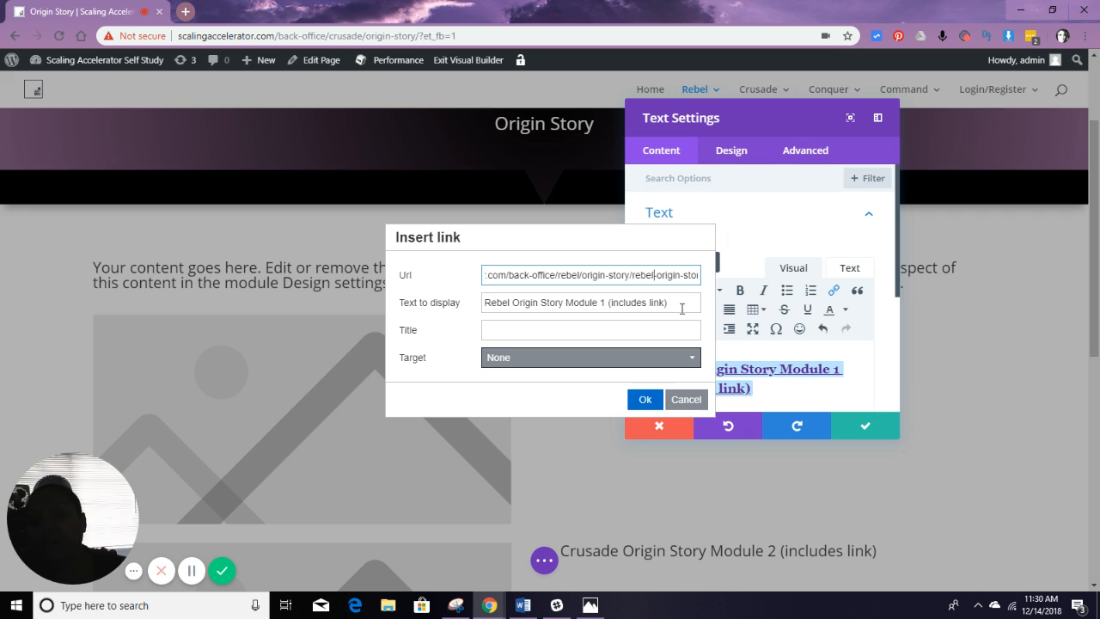
left_click(646, 400)
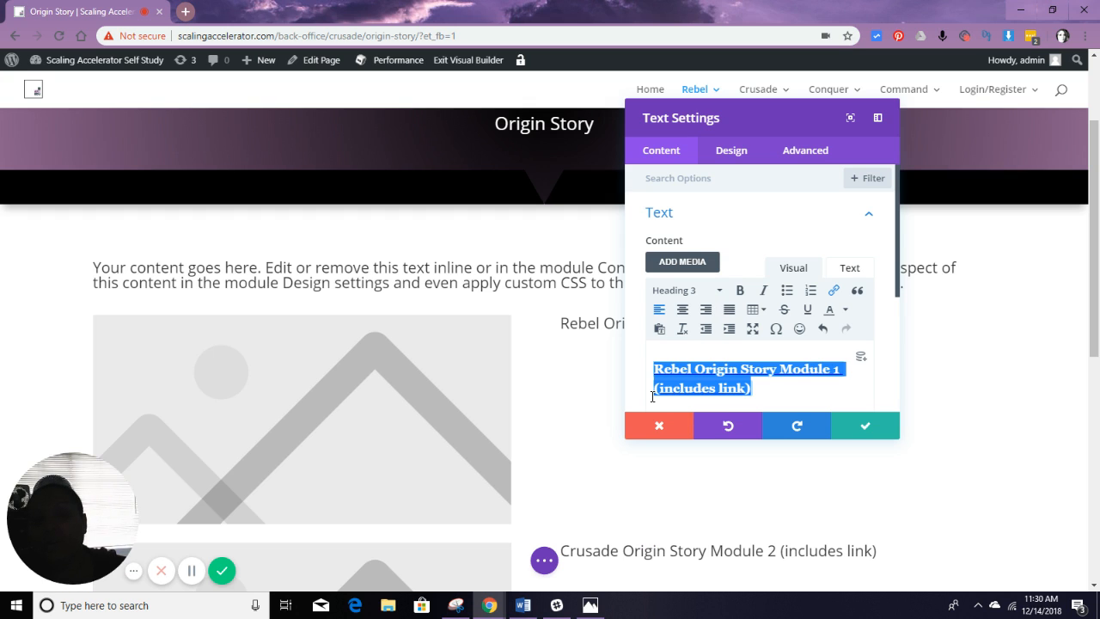
- Change the first Origin Story module's admin label to Rebel Origin Story Module 1 and save its settings
scroll(754, 339, "down", 2)
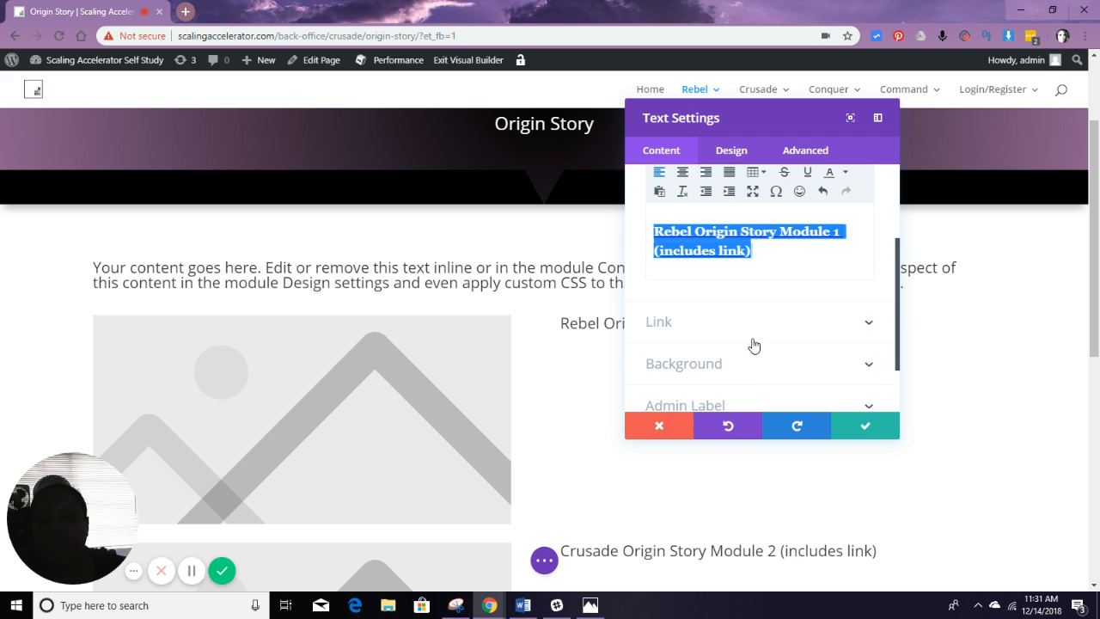
scroll(754, 346, "down", 2)
left_click(744, 341)
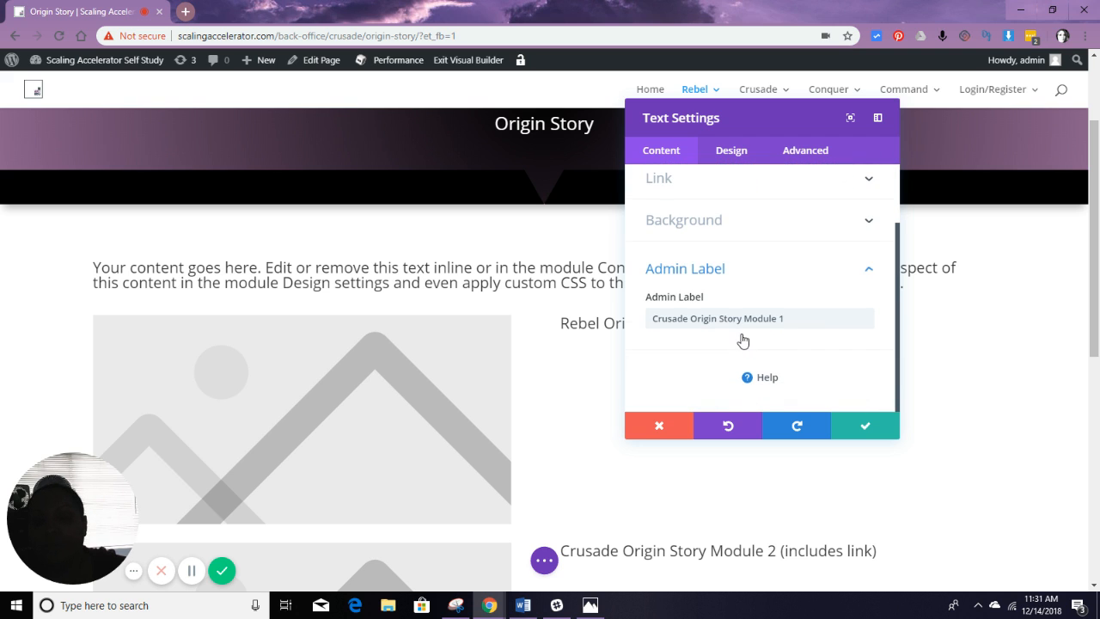
left_click_drag(688, 320, 546, 291)
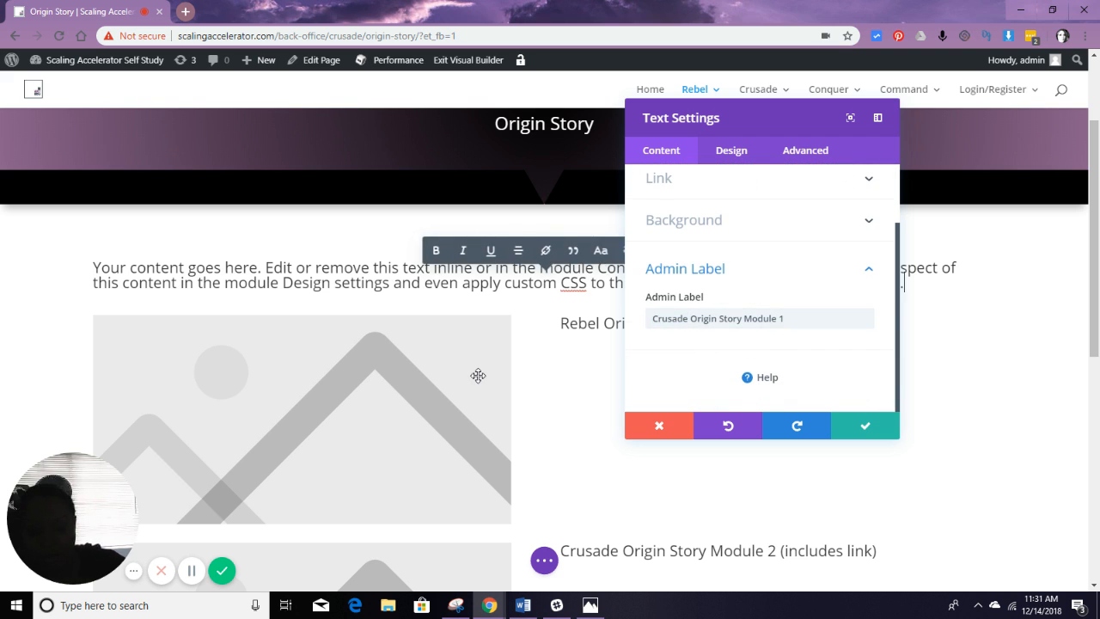
type("R")
left_click(672, 318)
left_click_drag(688, 317, 640, 322)
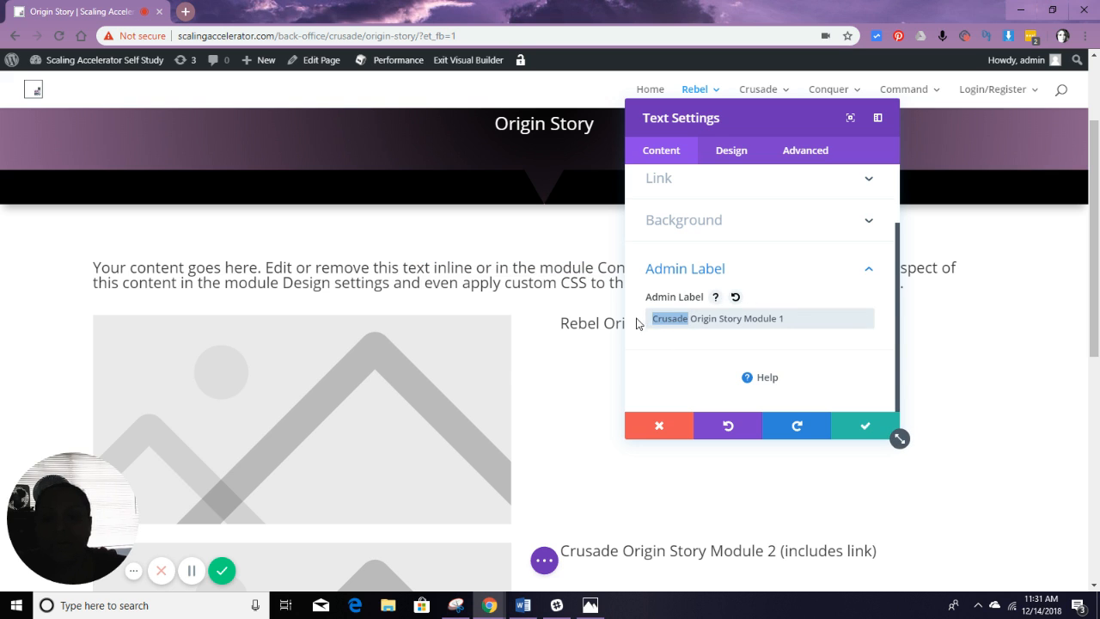
type("Rebel")
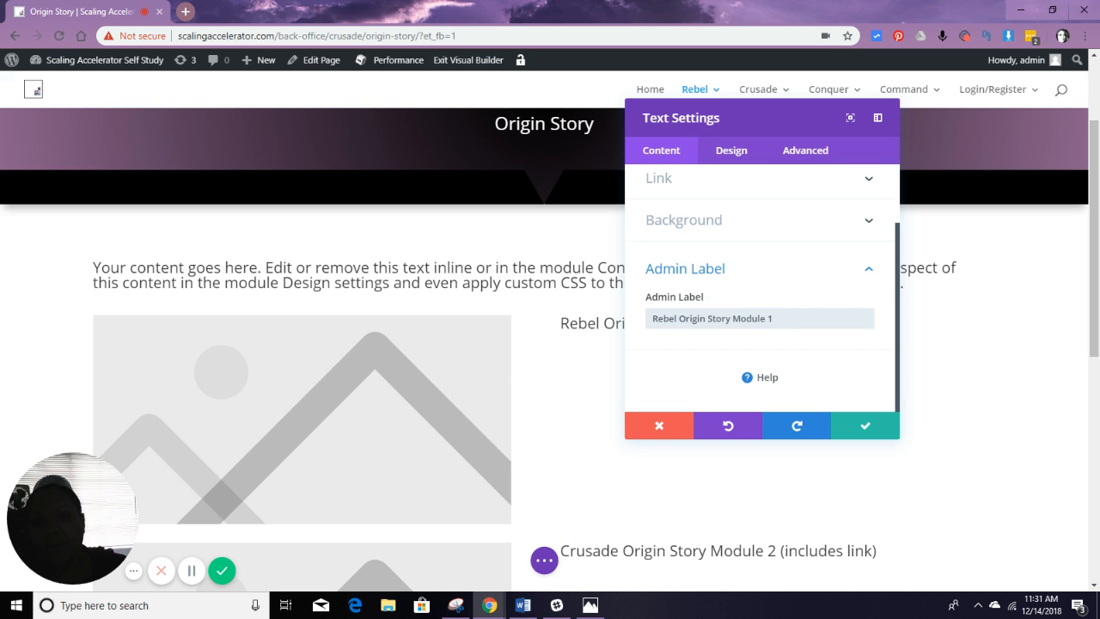
left_click(862, 428)
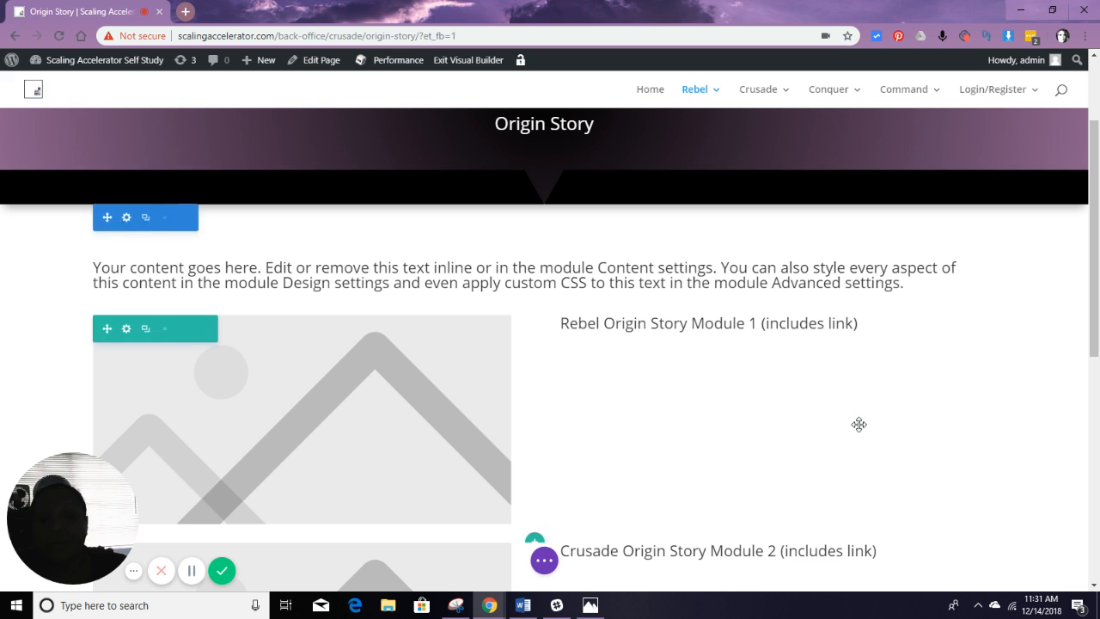
- Change the word Crusade to Rebel in the Origin Story Module 2 text through its settings
scroll(791, 349, "down", 2)
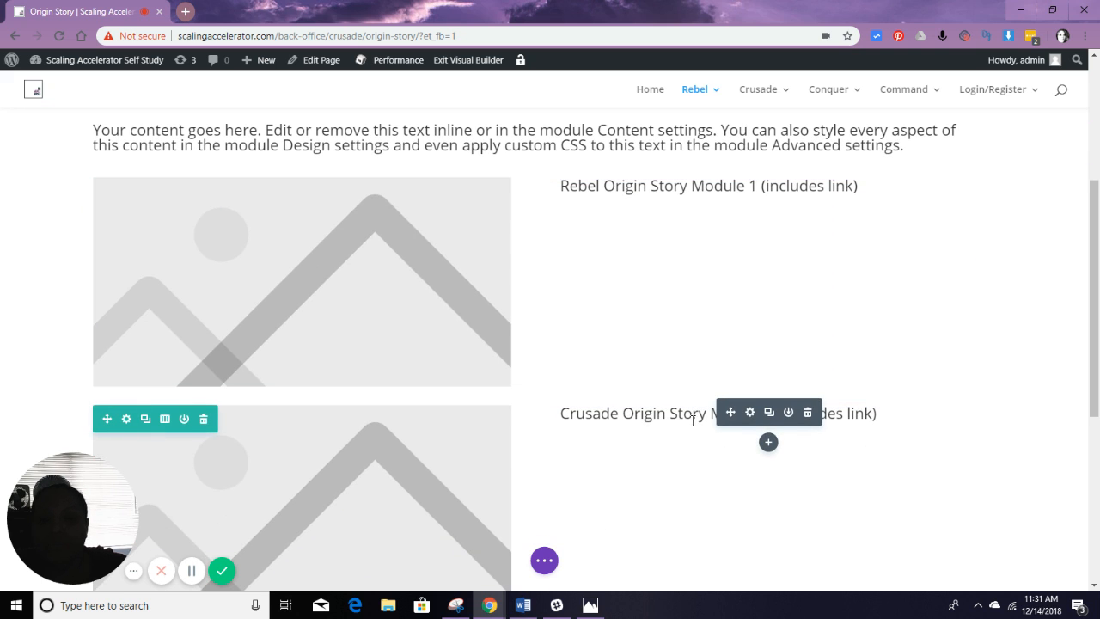
left_click(751, 413)
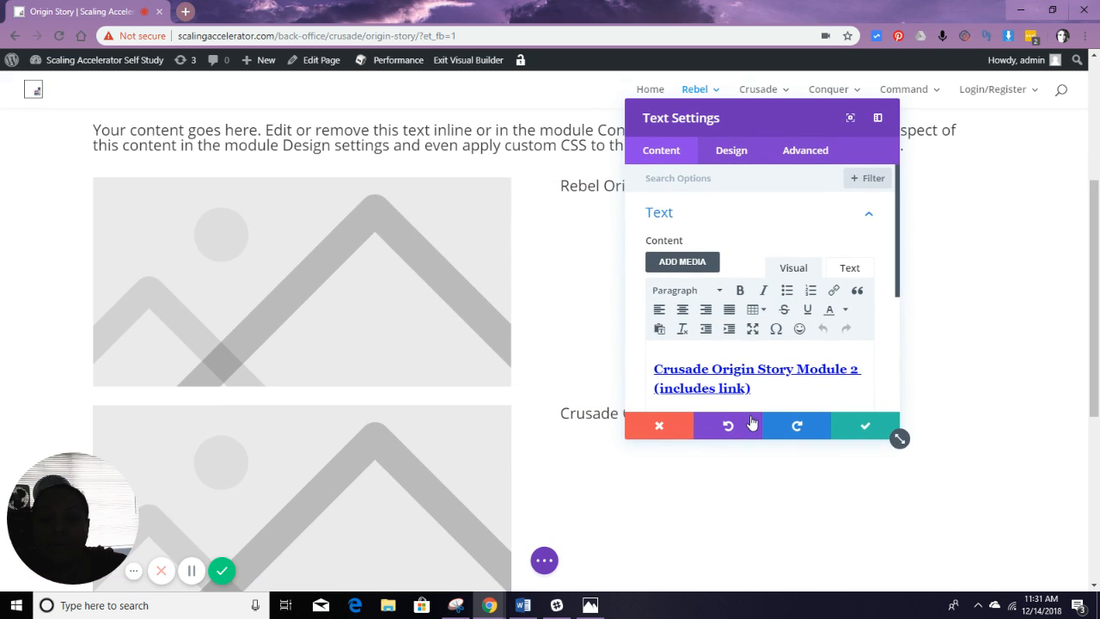
double_click(710, 370)
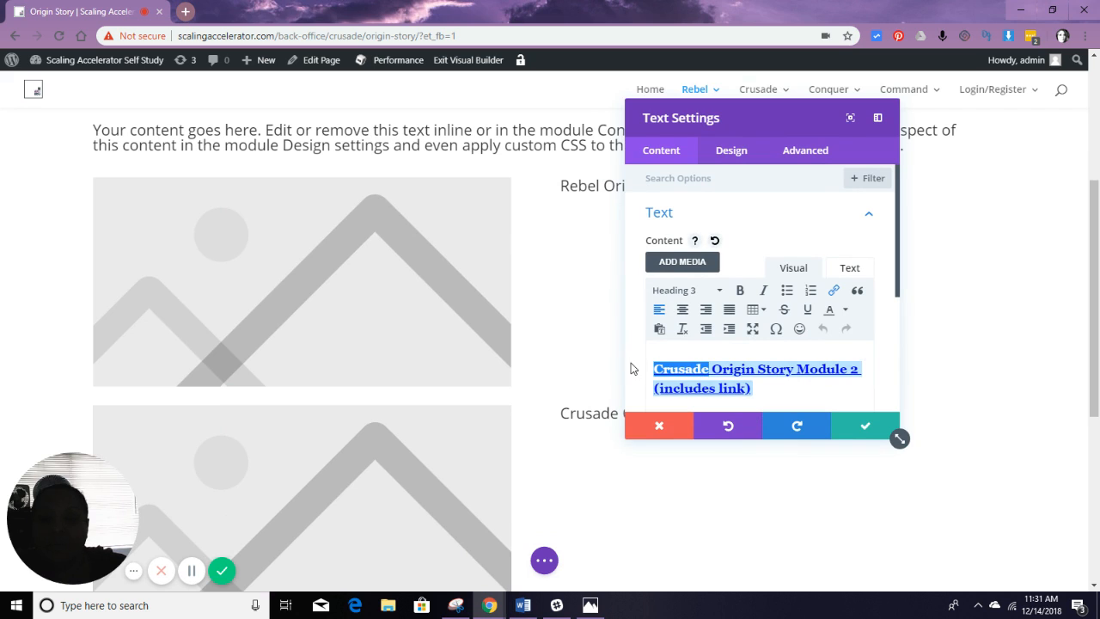
type("Rebel")
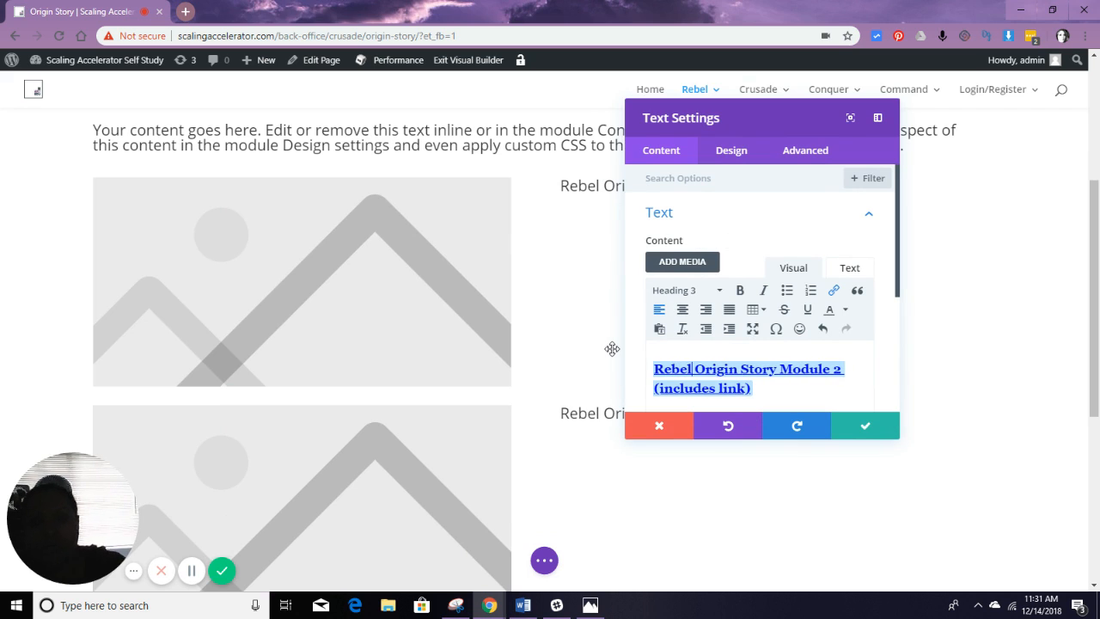
- Edit the Module 2 text link so that the URL segment following back-office reads rebel
left_click(834, 293)
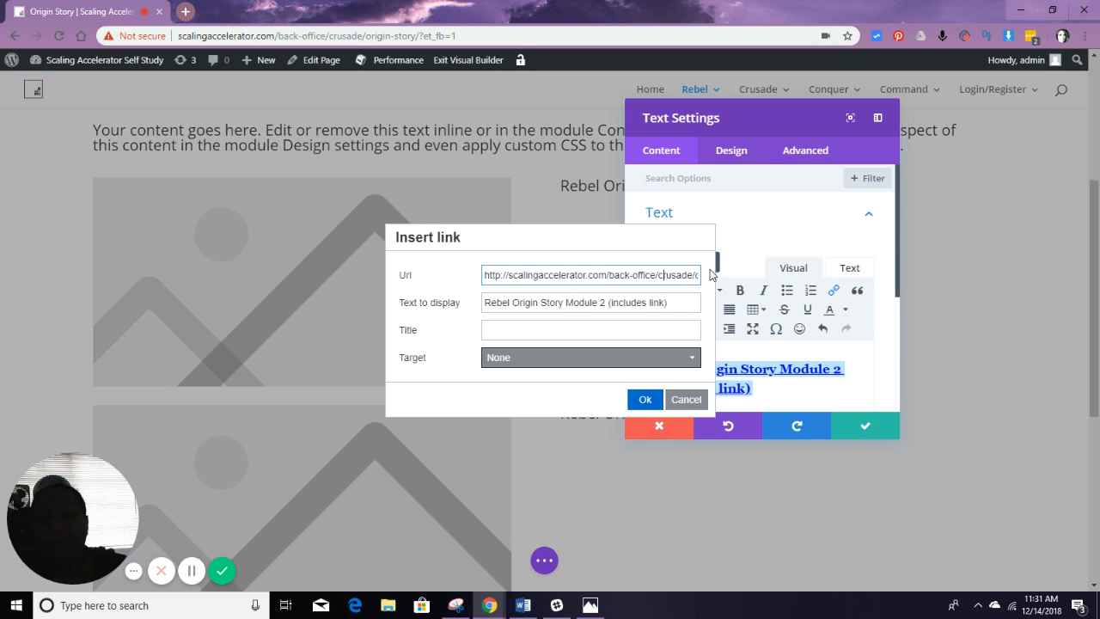
key("BackSpace")
key("Delete")
key("Delete")
key("Delete")
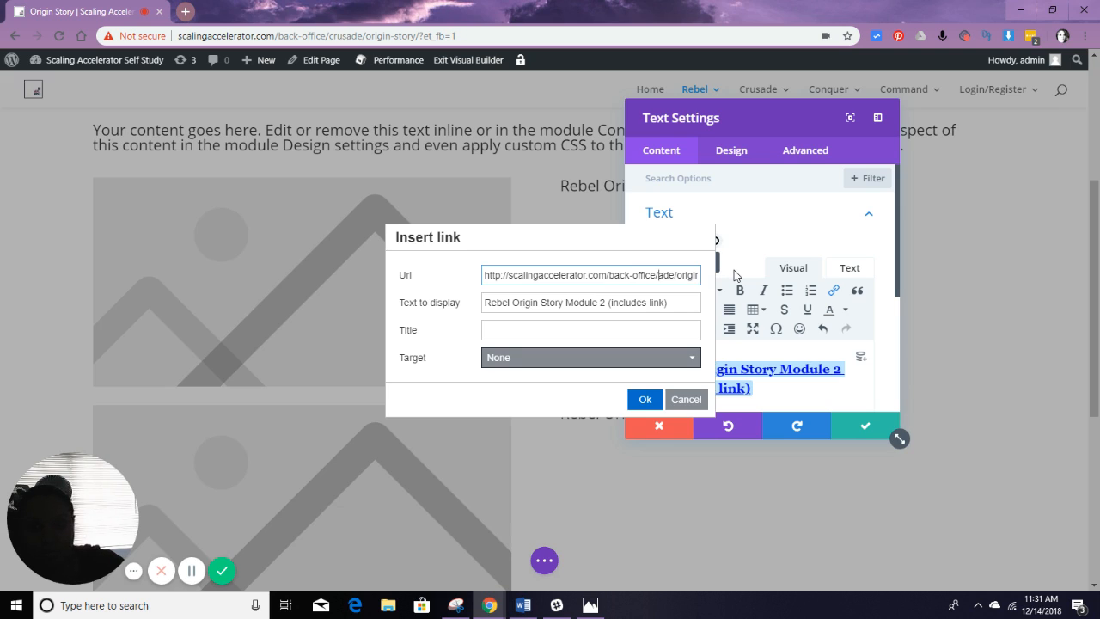
key("Delete")
key("Delete")
key("Delete")
key("Delete")
type("rebel/")
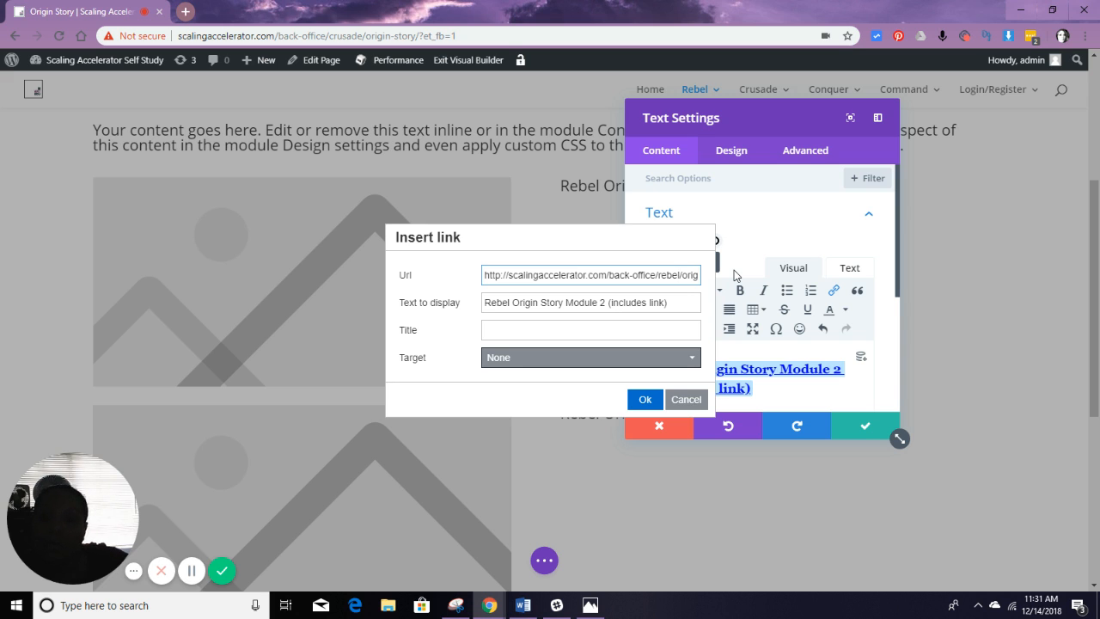
- Replace the crusade prefix in the last part of the Module 2 link URL with rebel and apply the link
key("Right")
key("Right")
key("Right")
key("Right")
key("Right")
key("Right")
key("Right")
key("Right")
key("Right")
key("Right")
key("Right")
key("Right")
key("Right")
key("Right")
key("Right")
key("Right")
key("Right")
key("Right")
key("Right")
key("Right")
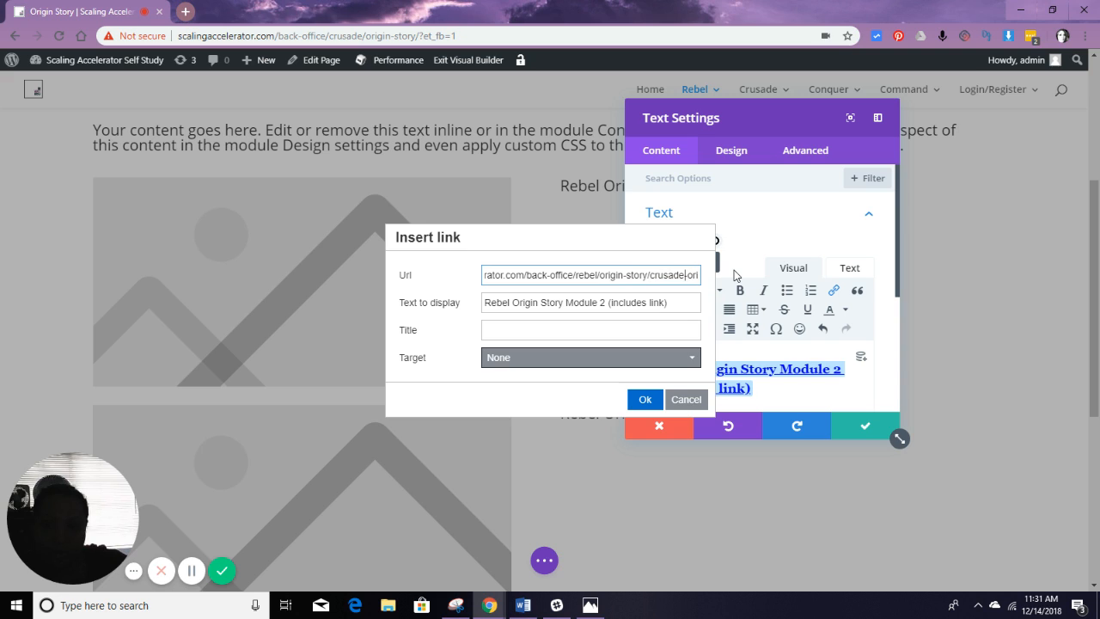
key("BackSpace")
key("BackSpace")
key("BackSpace")
key("BackSpace")
key("BackSpace")
key("BackSpace")
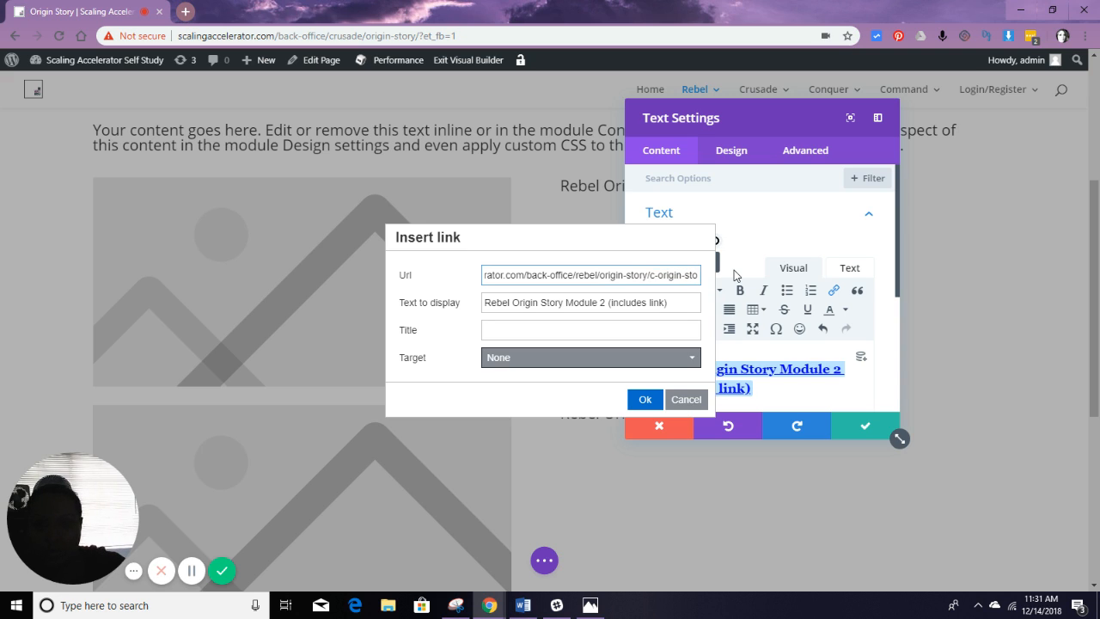
key("BackSpace")
type("rebel")
left_click(638, 400)
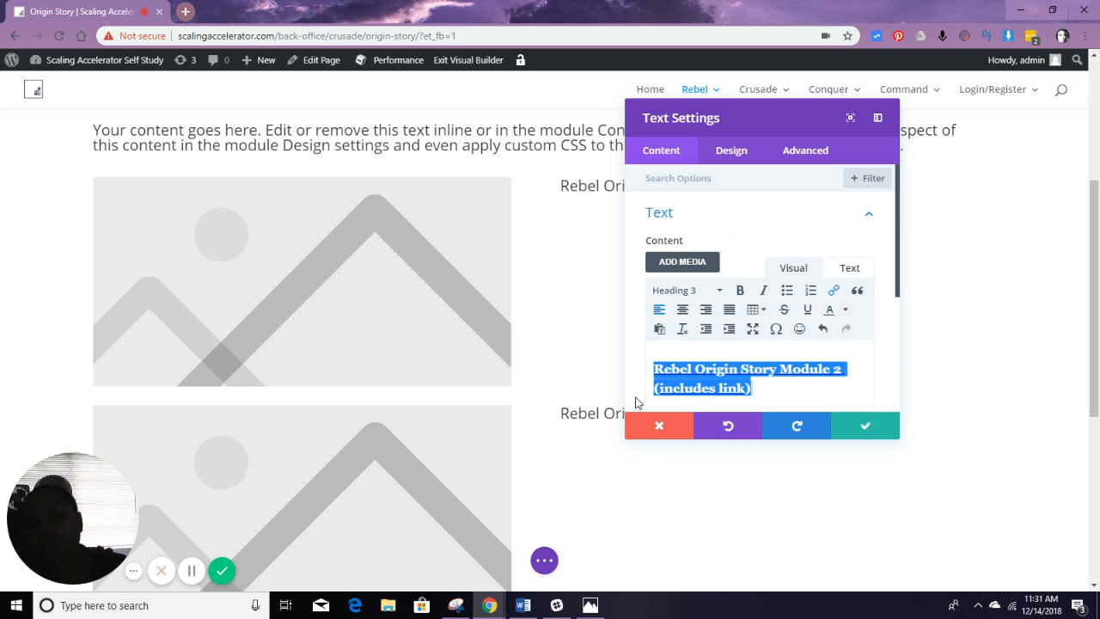
- Change the second module's admin label to Rebel Origin Story Module 2 and save its settings
scroll(795, 334, "down", 5)
left_click(785, 337)
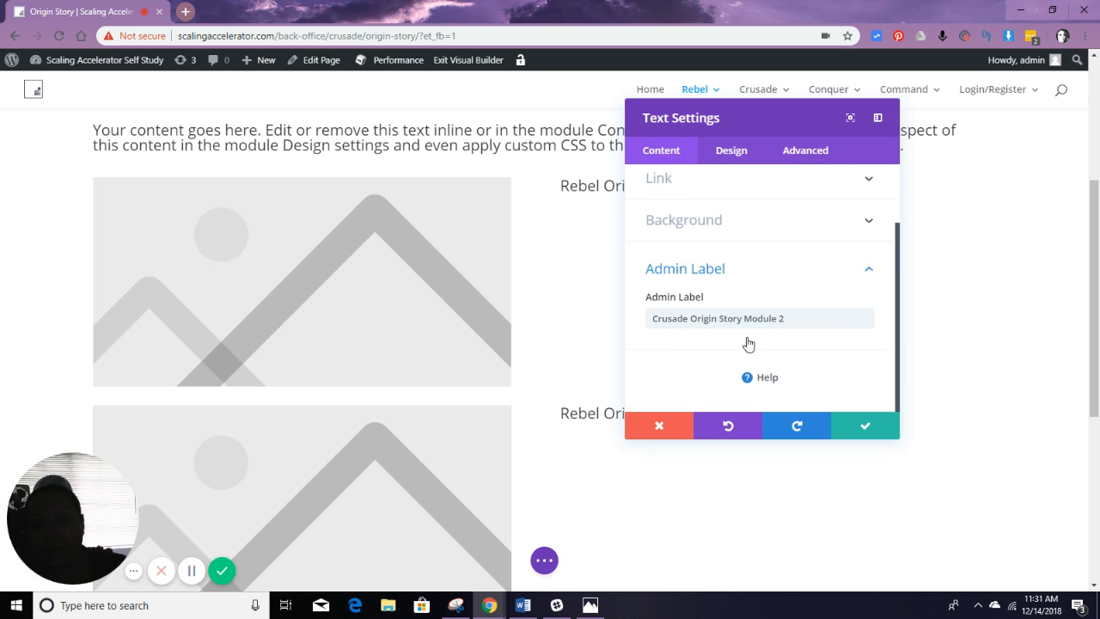
left_click_drag(692, 319, 649, 319)
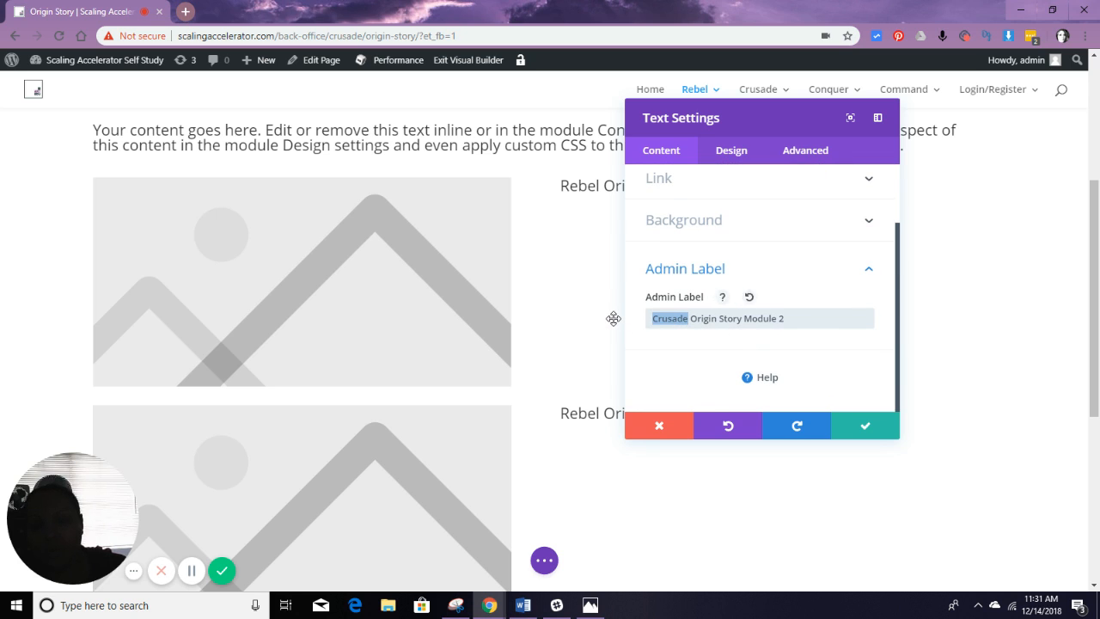
type("Rebel")
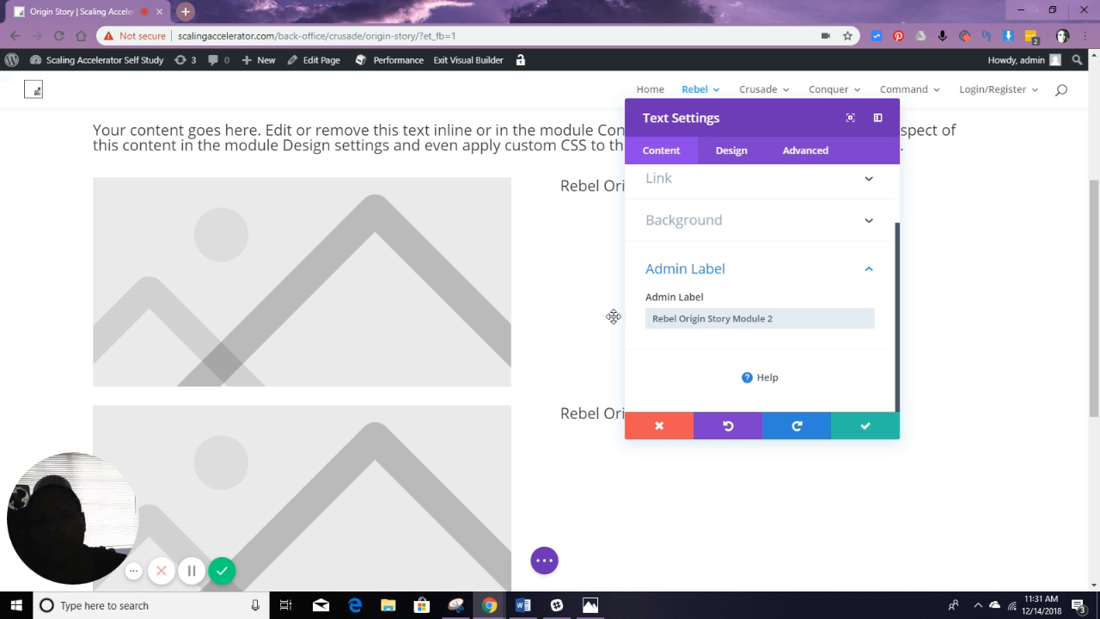
left_click(866, 426)
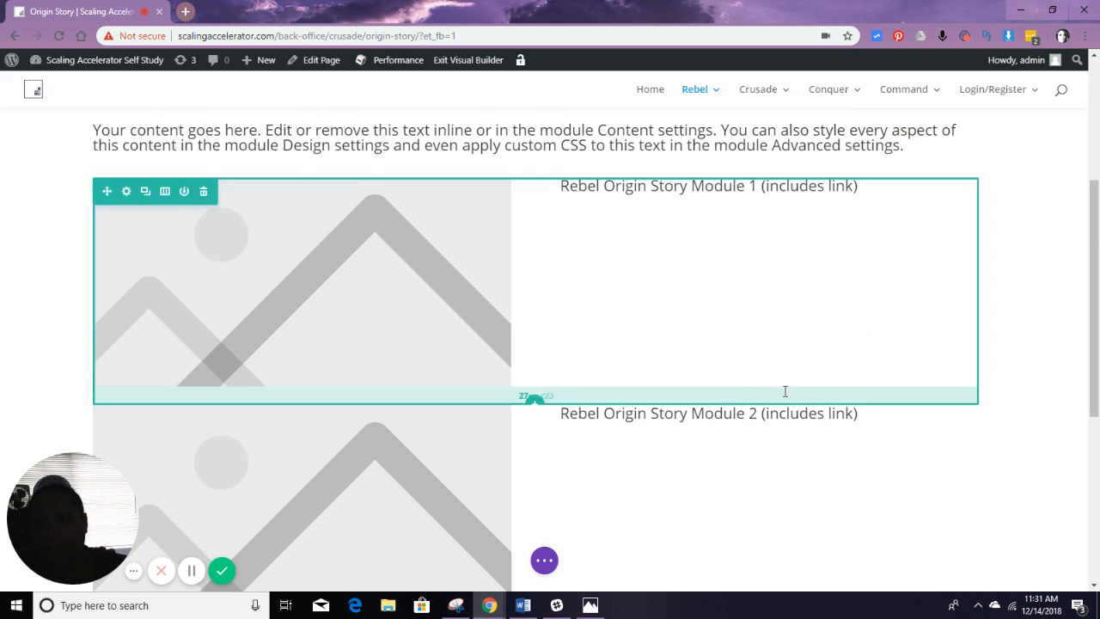
- Change the word Crusade to Rebel in the Origin Story Module 3 text through its settings
scroll(783, 385, "down", 3)
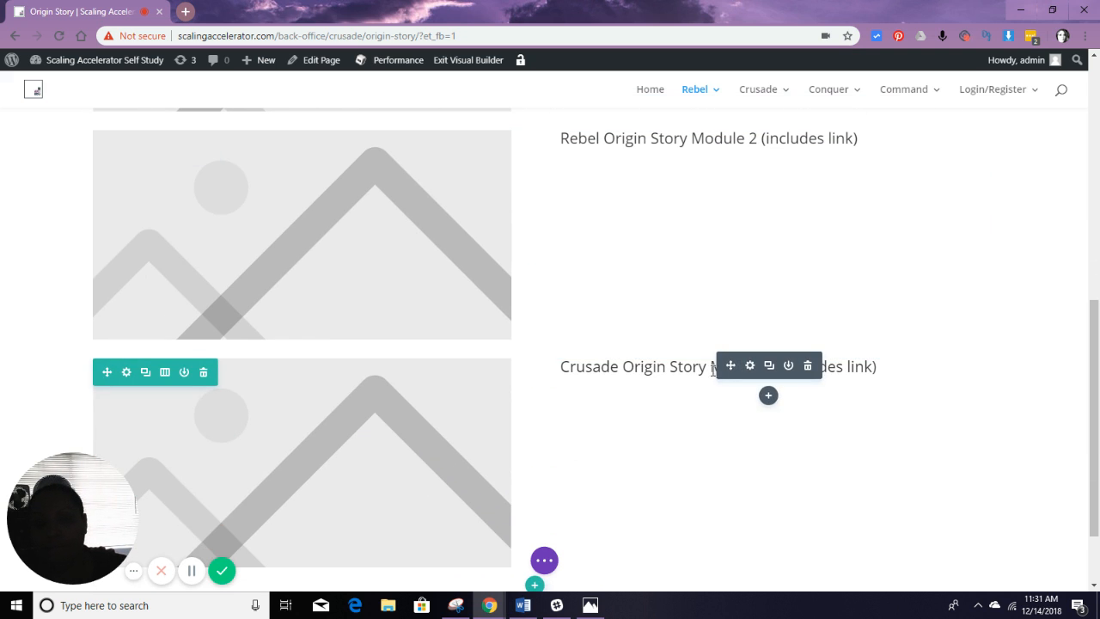
left_click(749, 366)
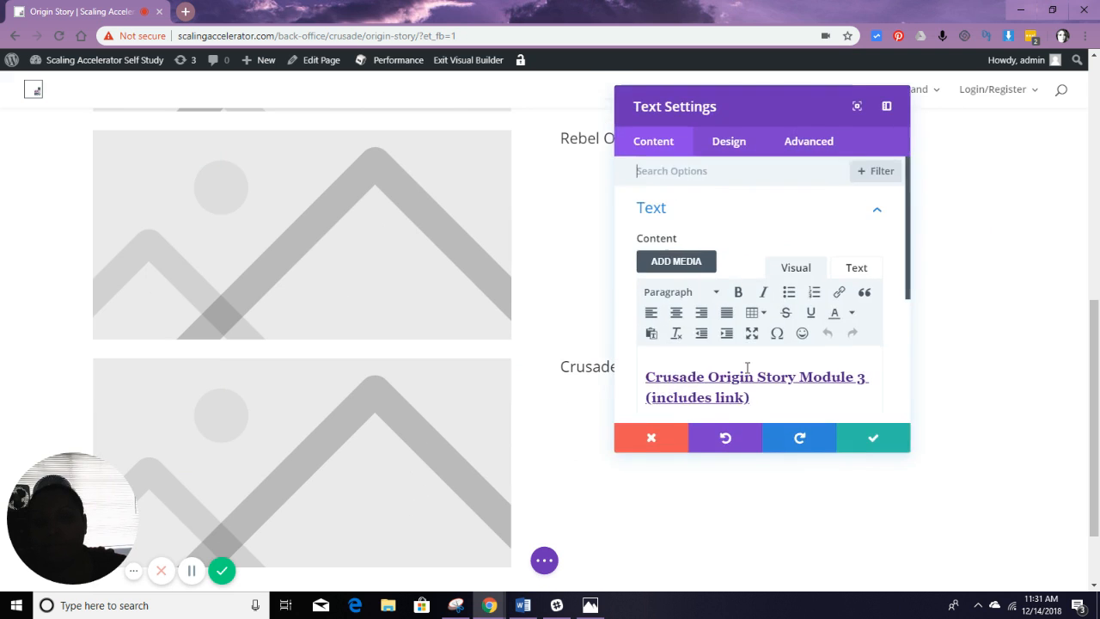
triple_click(703, 369)
double_click(703, 370)
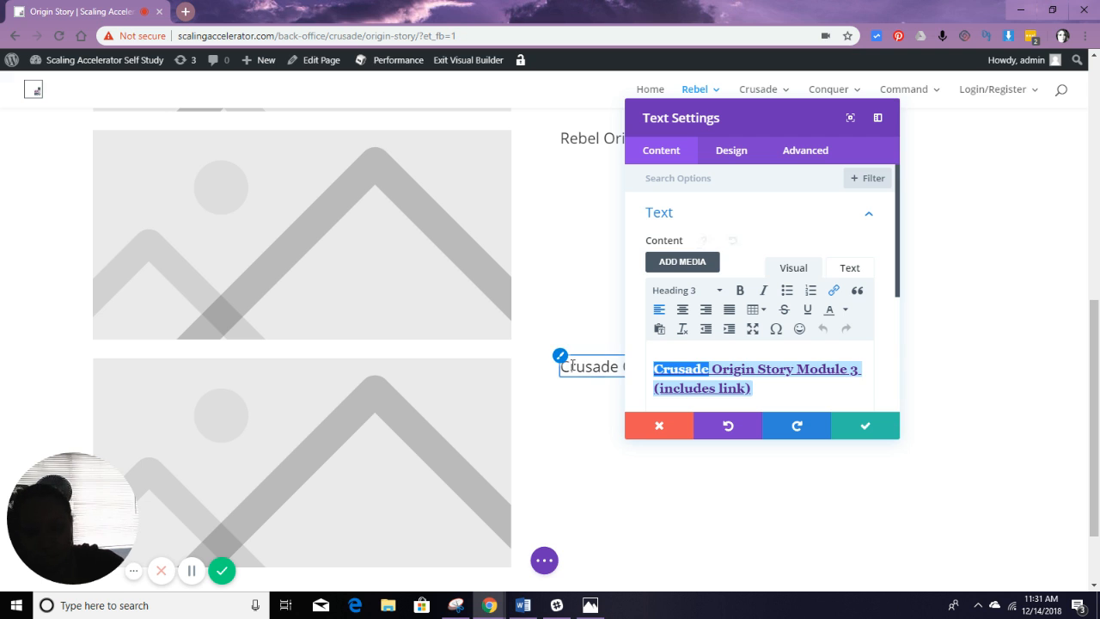
type("Rebel")
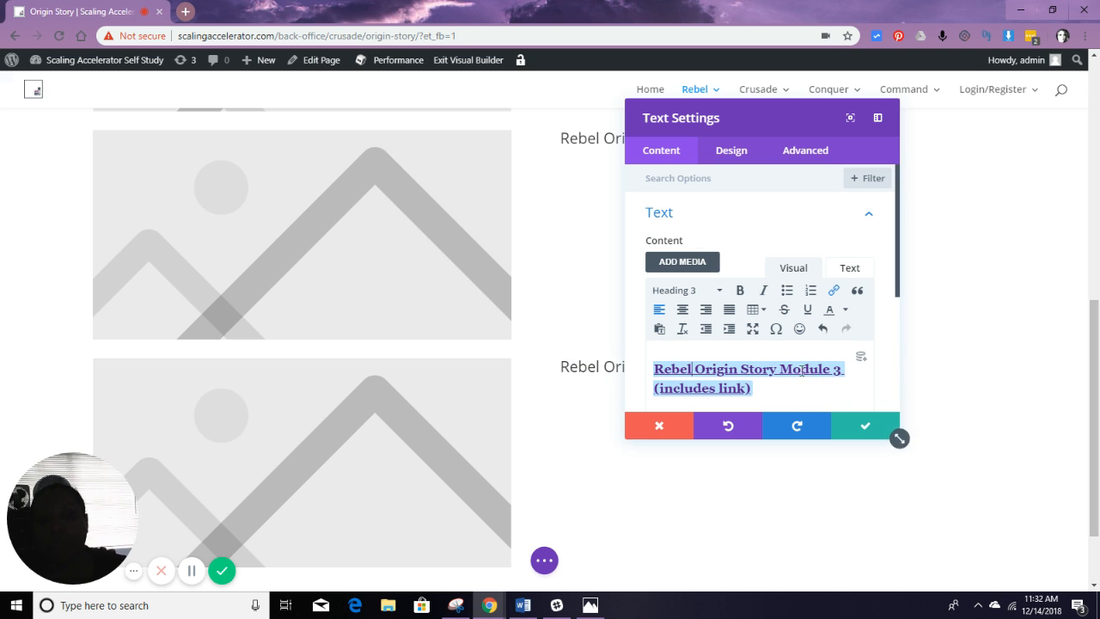
- Edit the Module 3 text link so that the URL segment following back-office reads rebel
left_click(834, 292)
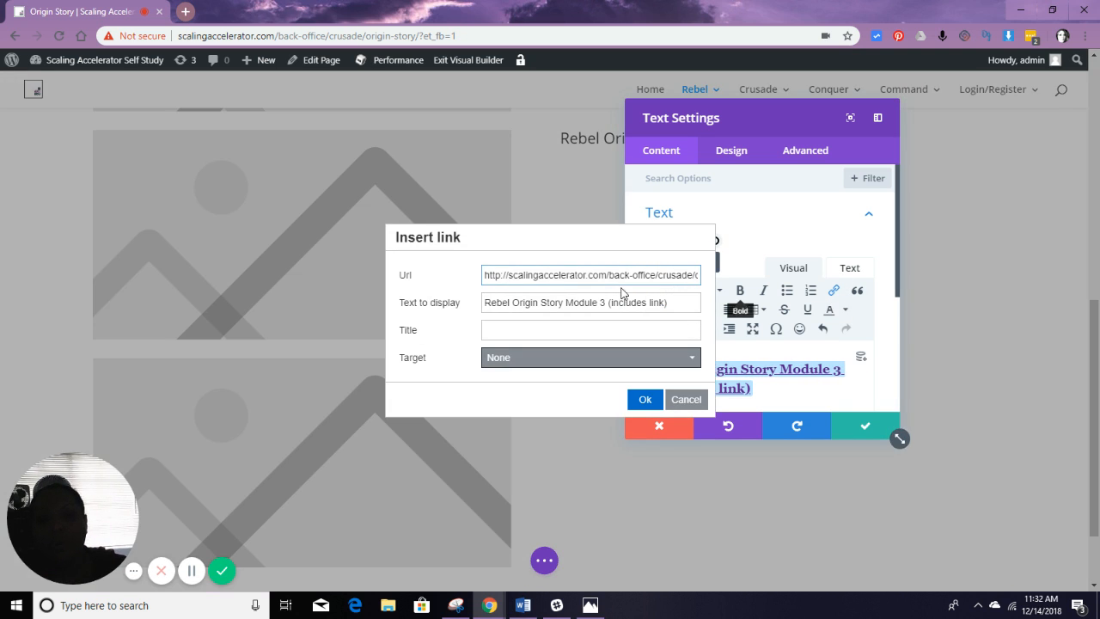
left_click(660, 274)
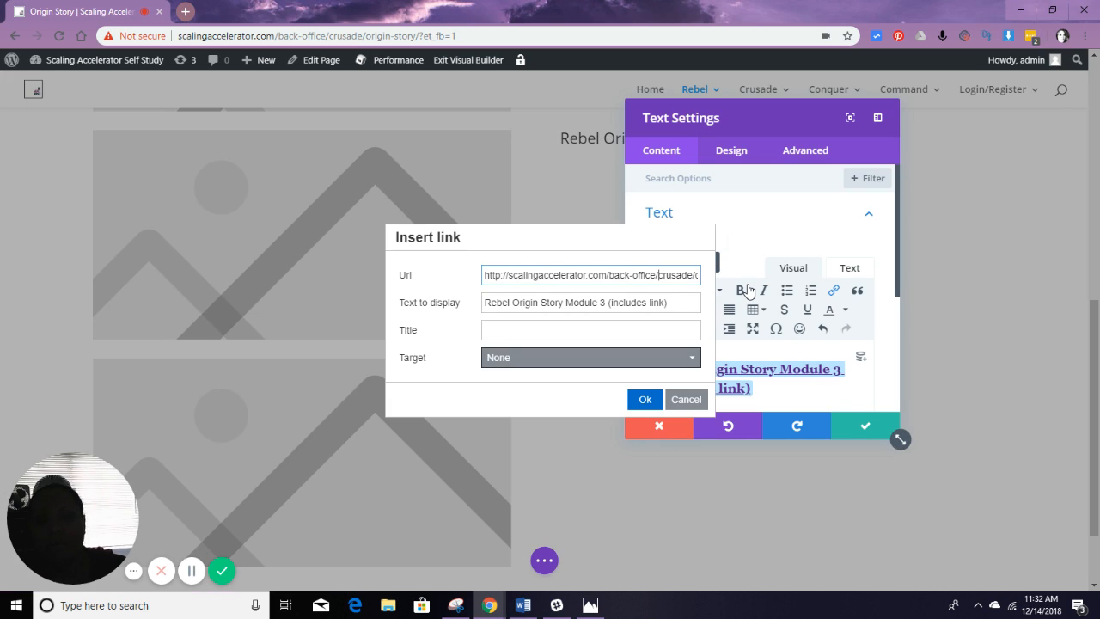
key("Delete")
key("Delete")
key("Delete")
key("Delete")
key("Delete")
key("Delete")
key("Delete")
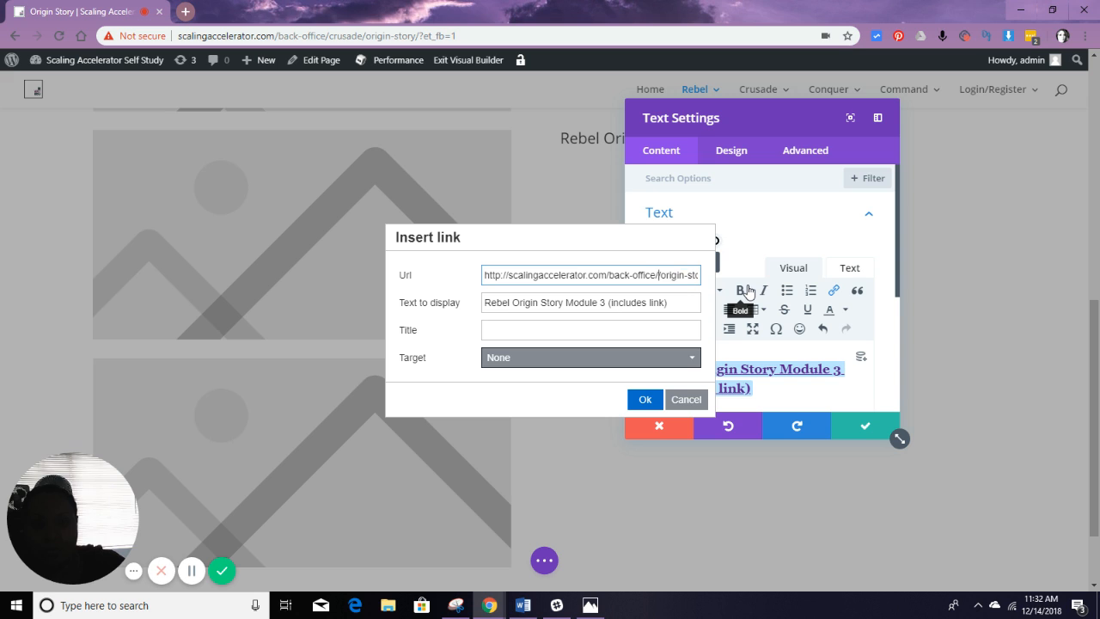
type("rebel/")
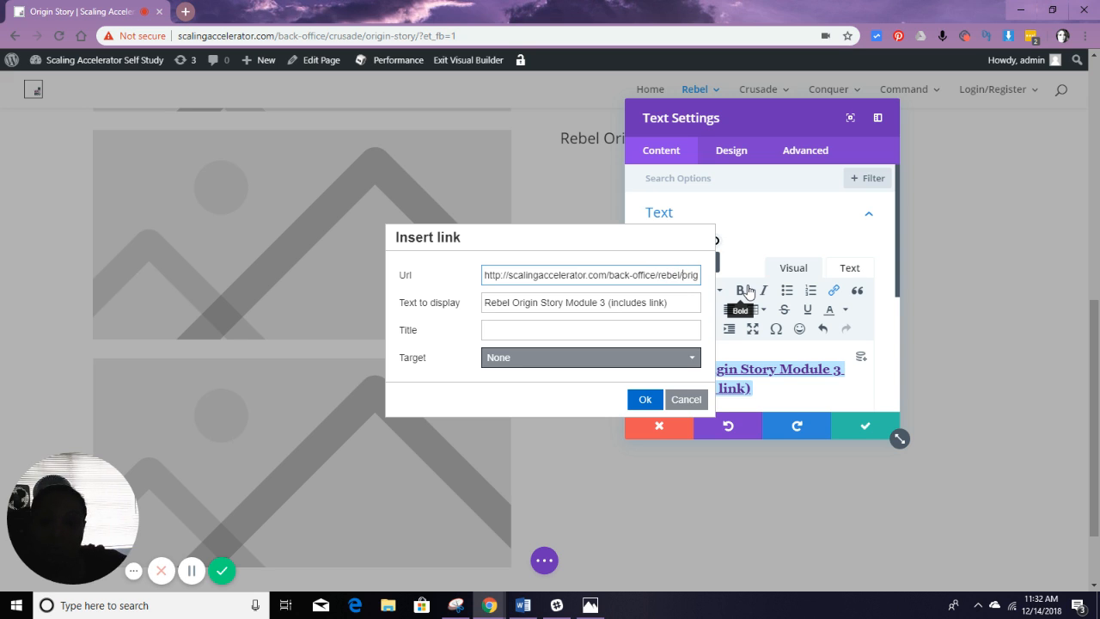
- Go through the rest of the Module 3 link URL, apply the link and save the module's settings
key("Right")
key("Right")
key("Right")
key("Right")
key("Right")
key("Right")
key("Right")
key("Right")
key("Right")
key("Right")
key("Right")
key("Right")
key("Right")
key("Right")
key("Right")
key("Right")
key("Right")
key("Right")
key("Right")
key("Right")
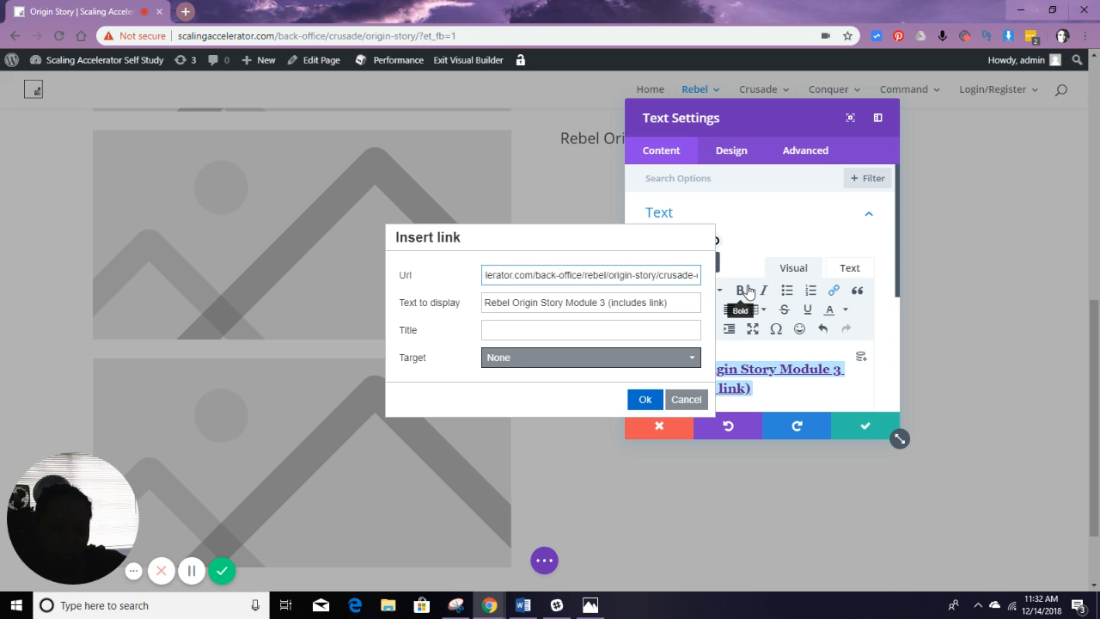
left_click(644, 399)
left_click(866, 426)
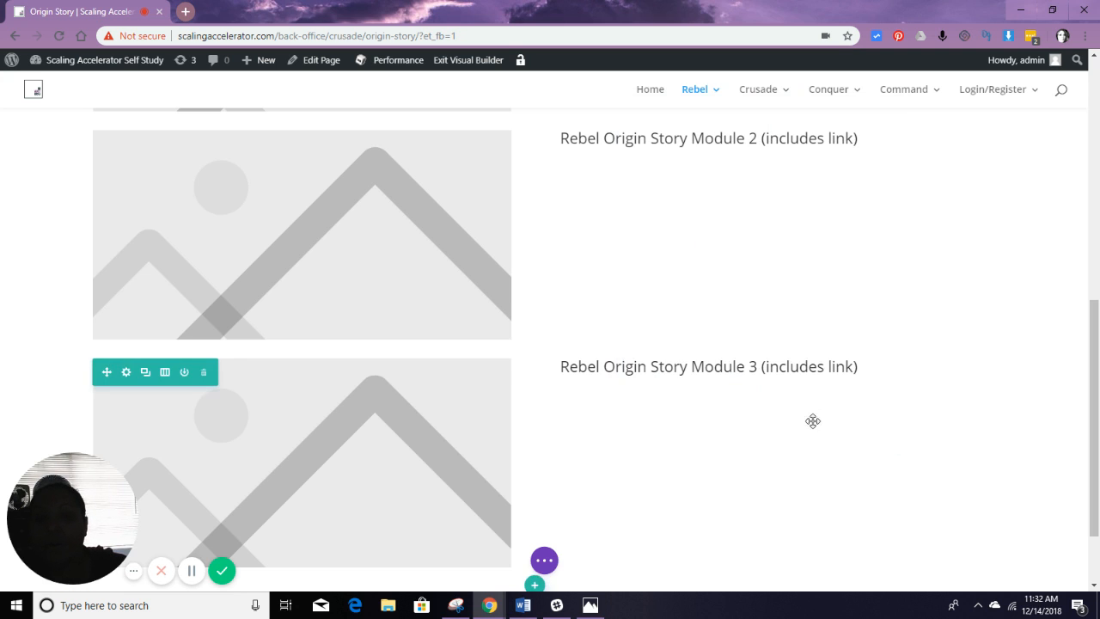
- Save the Origin Story page and exit the Visual Builder
scroll(762, 406, "down", 2)
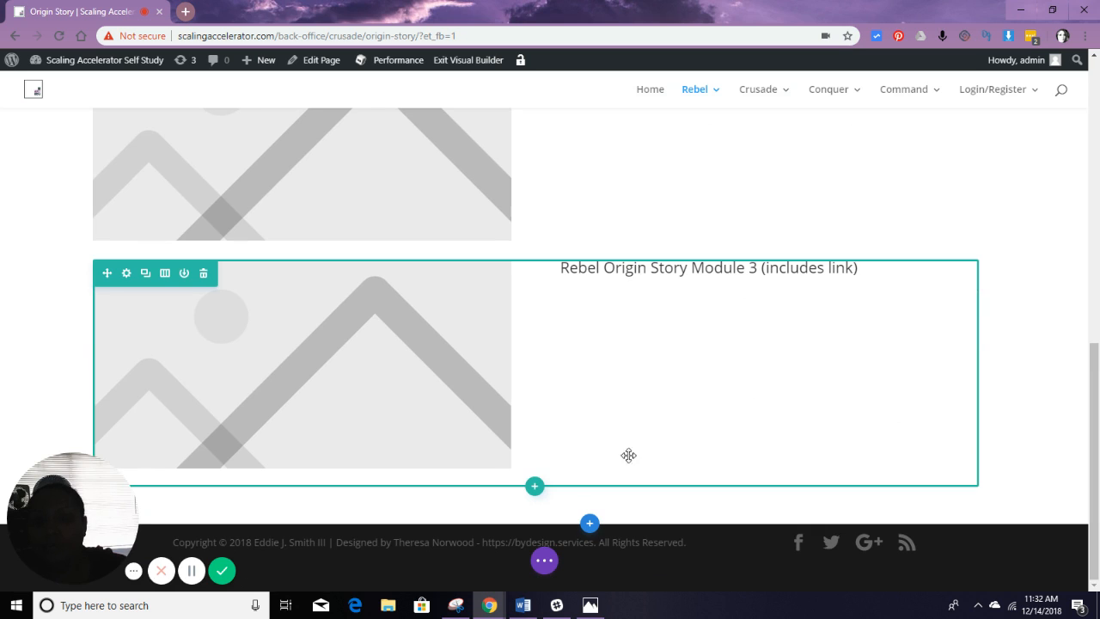
left_click(543, 562)
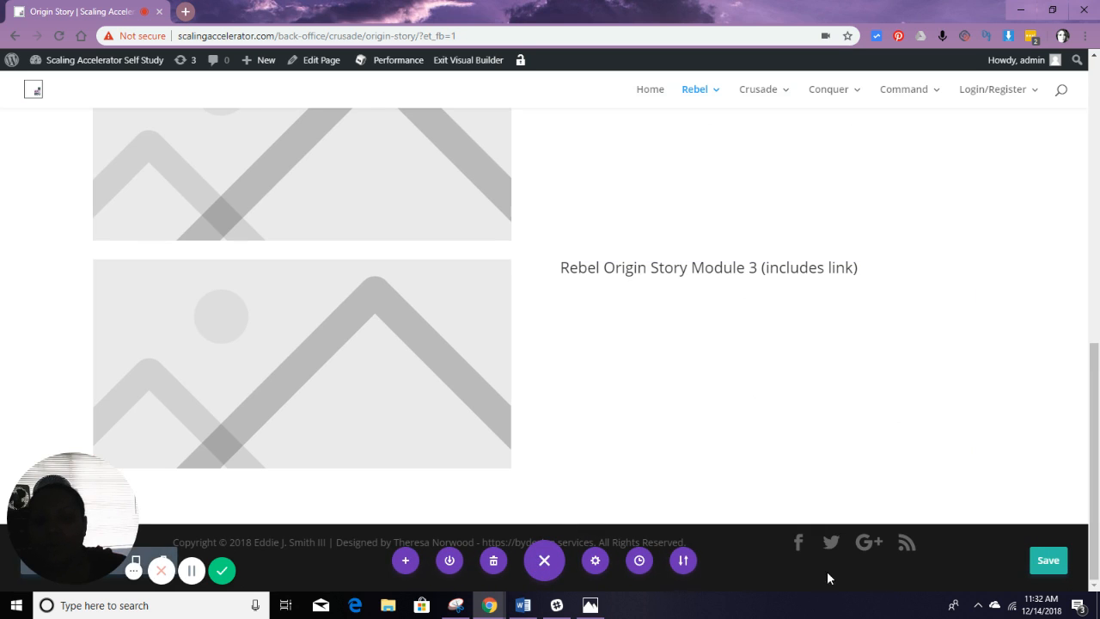
left_click(1042, 564)
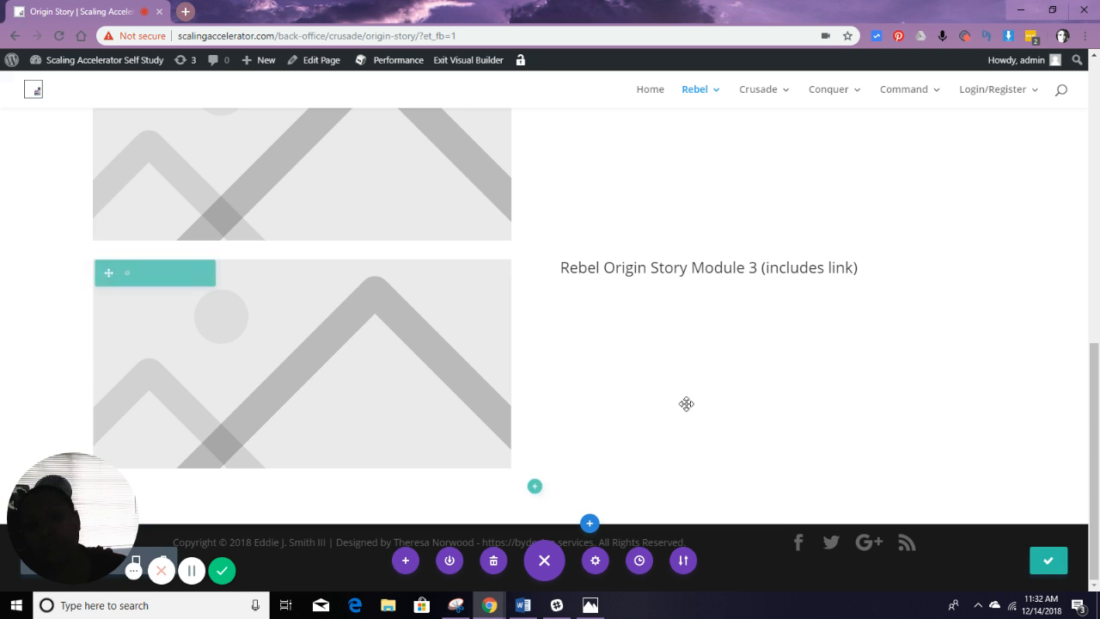
scroll(675, 388, "up", 3)
scroll(653, 344, "up", 4)
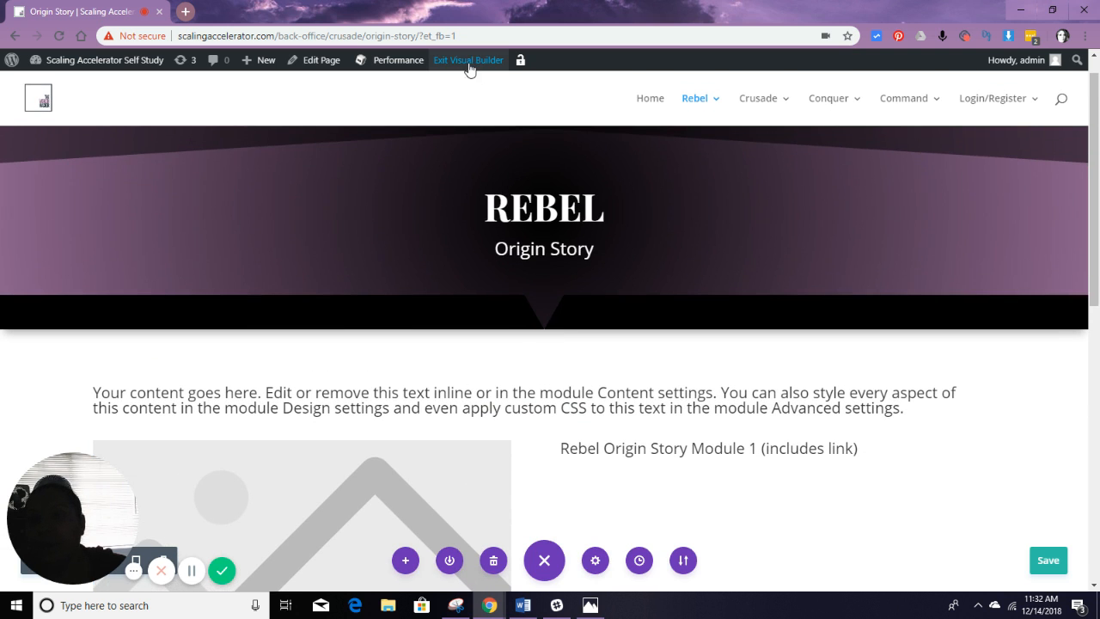
left_click(467, 60)
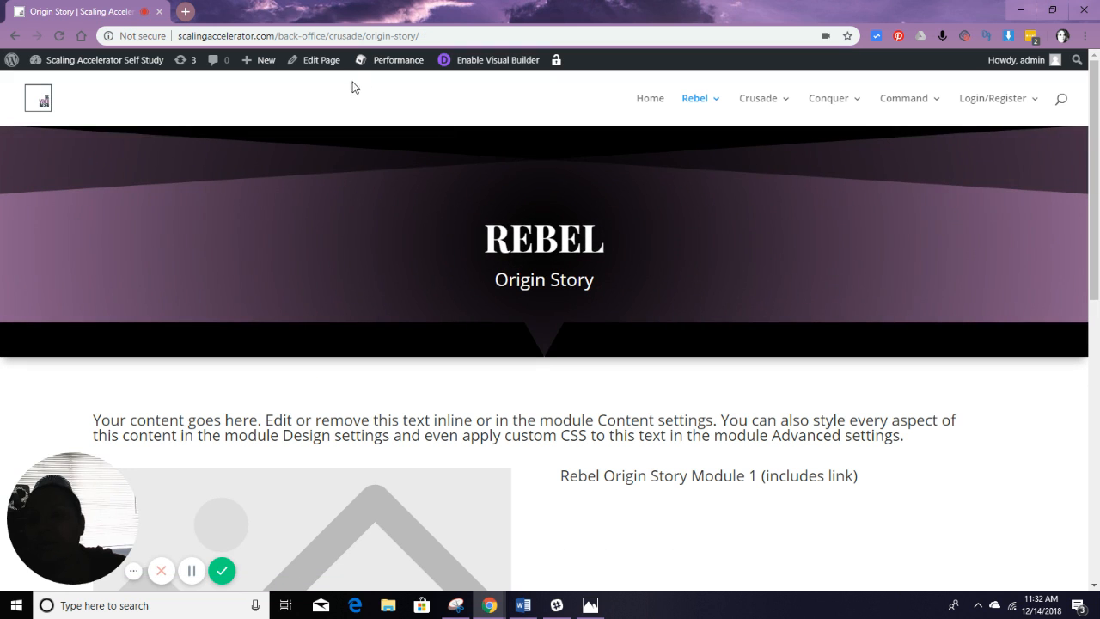
- Open the Origin Story page in the WordPress page editor and go through its builder layout and page attributes
left_click(310, 61)
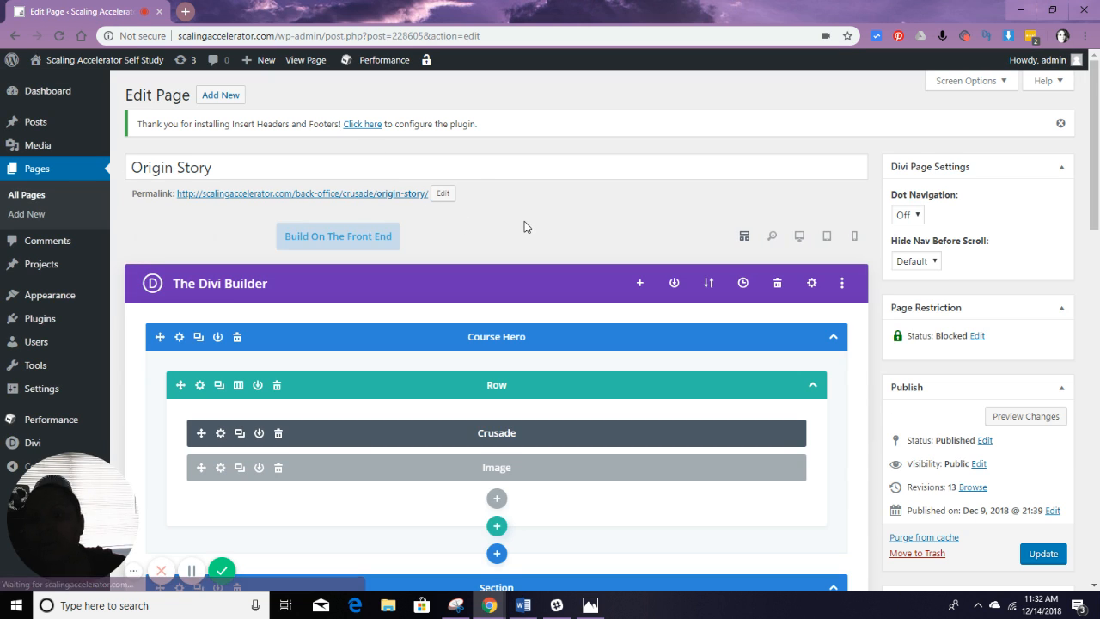
scroll(527, 226, "down", 1)
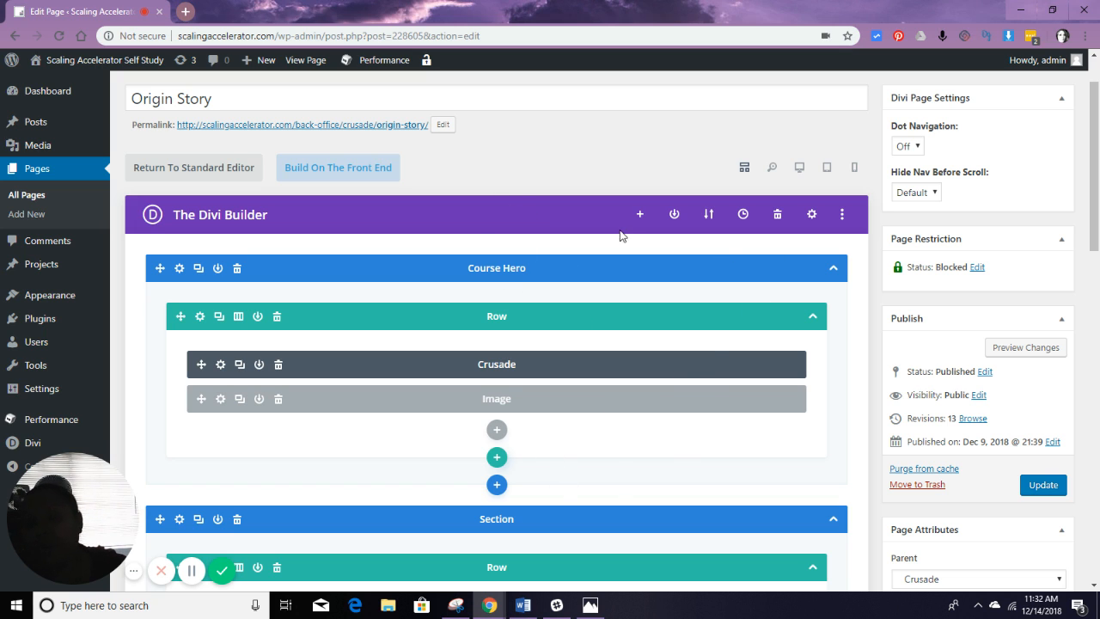
scroll(617, 235, "down", 2)
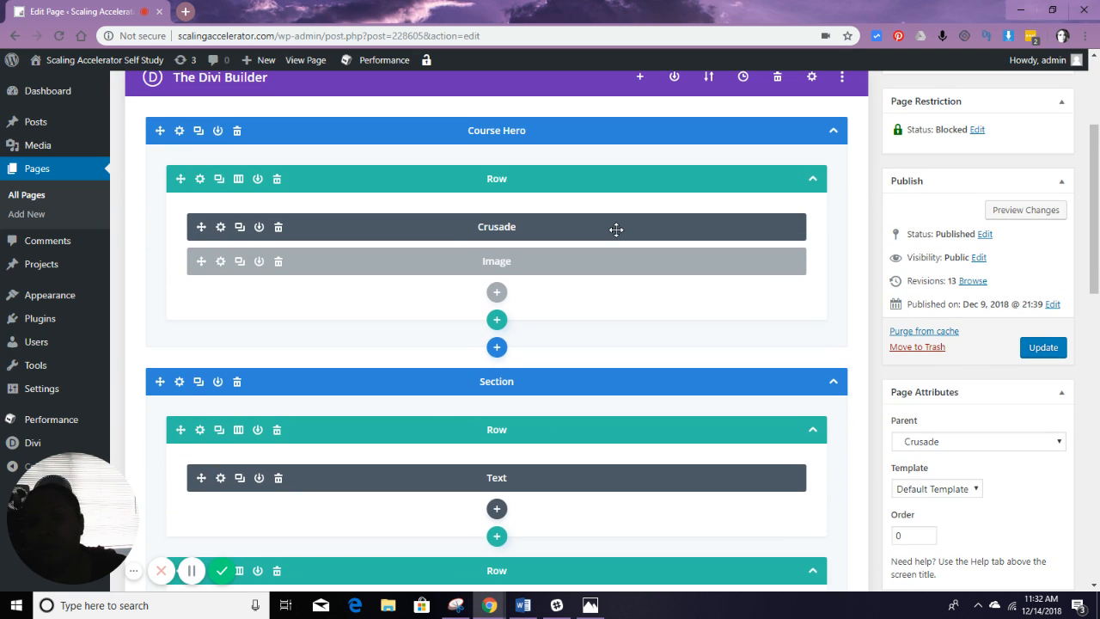
scroll(616, 230, "down", 1)
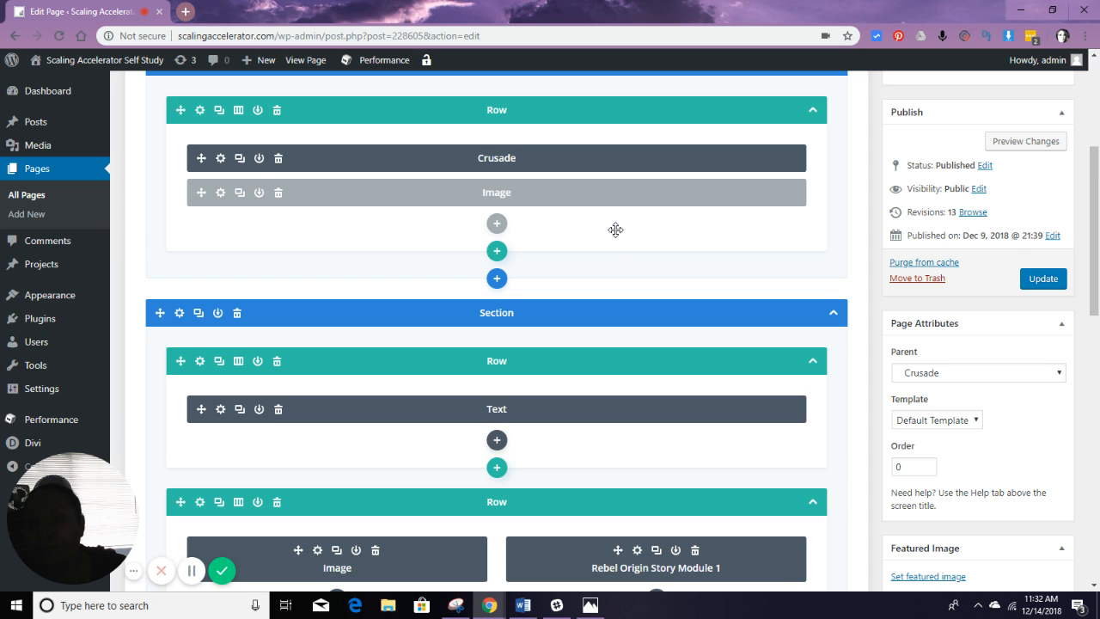
scroll(615, 229, "down", 1)
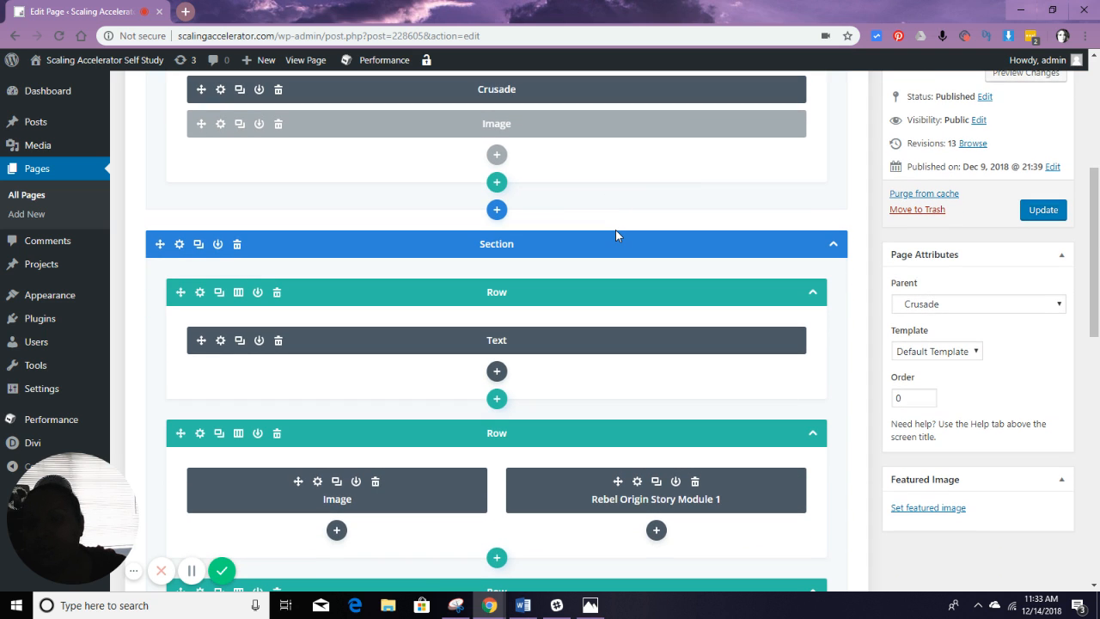
scroll(615, 230, "up", 4)
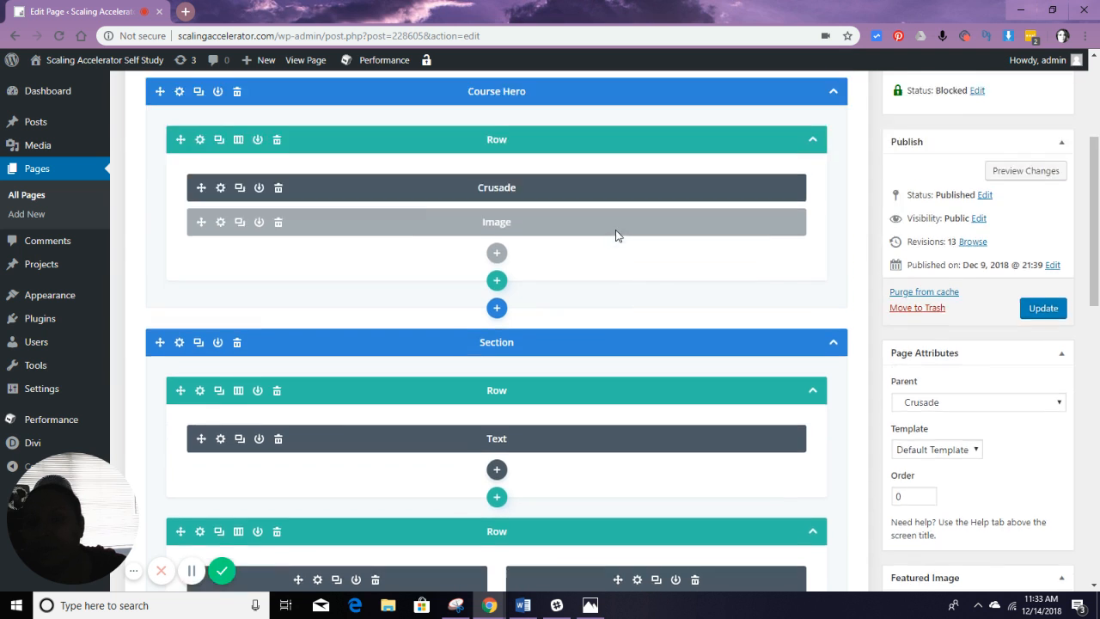
scroll(617, 235, "down", 3)
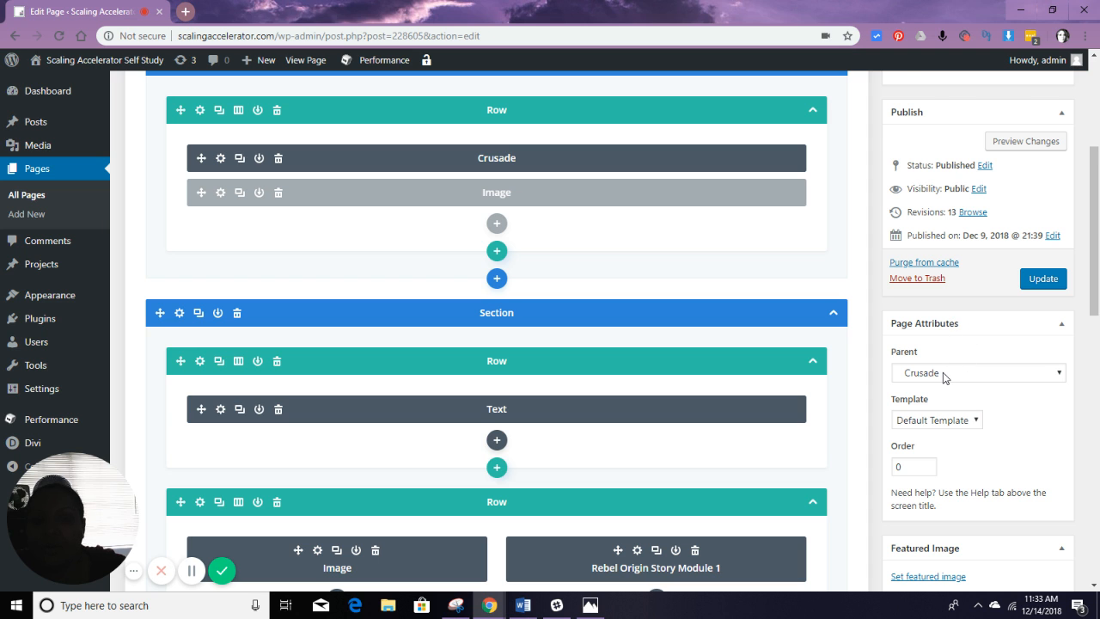
- Set the Origin Story page's parent to Rebel and update the page
left_click(945, 377)
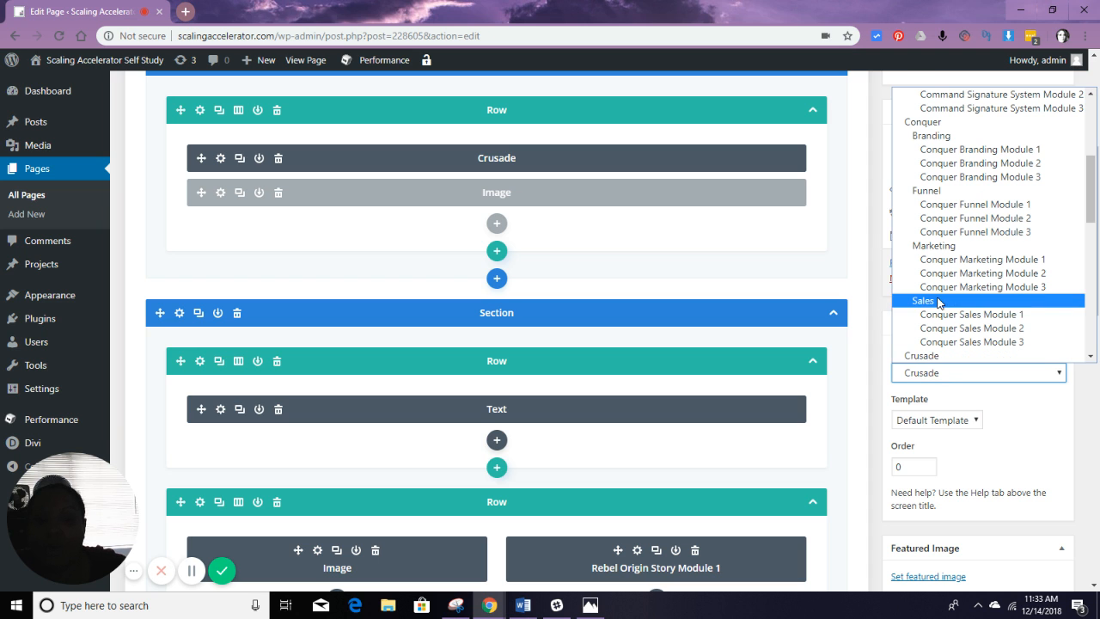
scroll(937, 310, "down", 10)
scroll(920, 314, "down", 3)
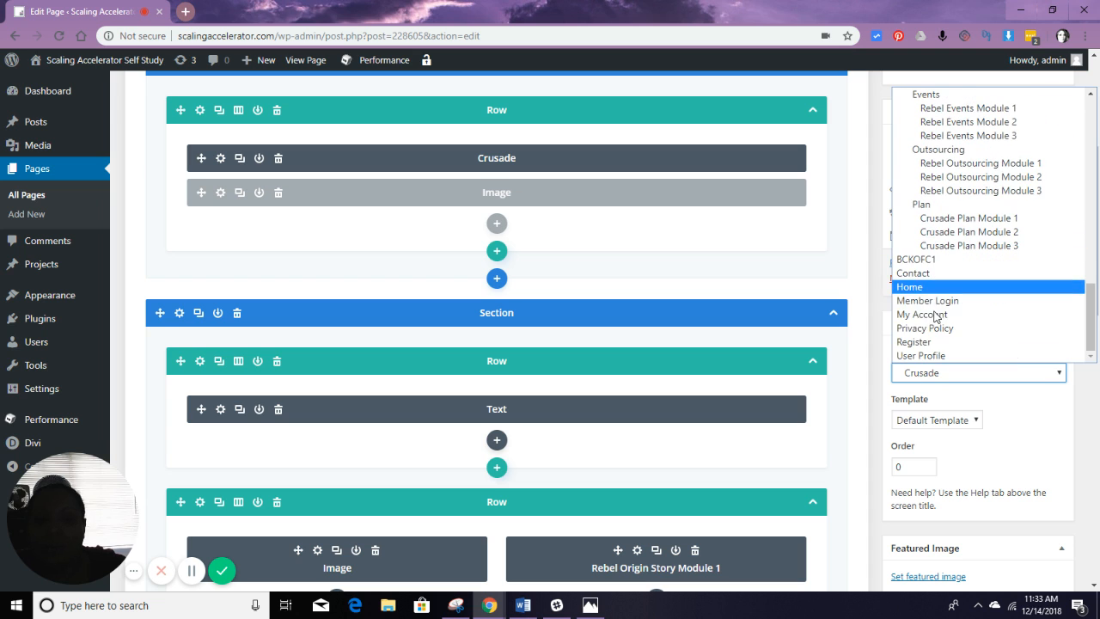
scroll(932, 286, "up", 15)
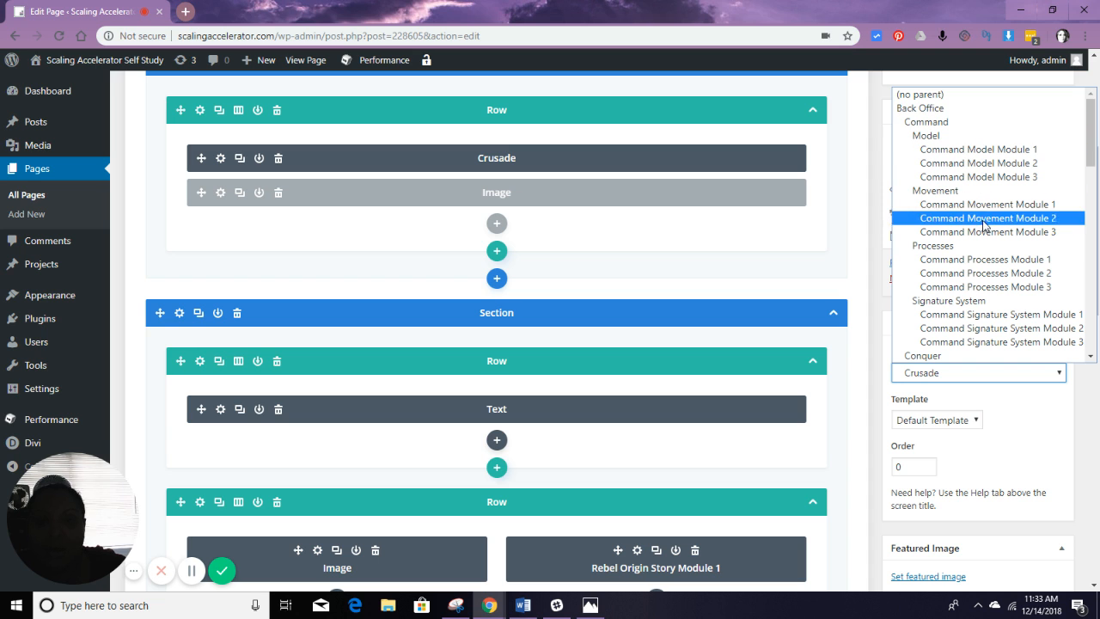
scroll(971, 346, "down", 3)
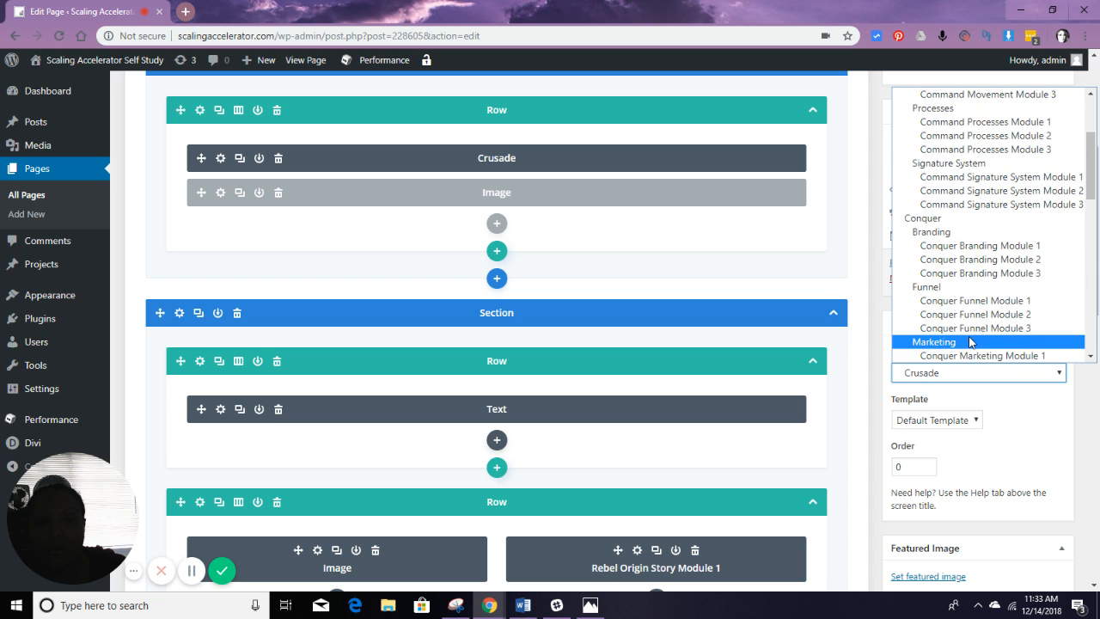
scroll(971, 344, "down", 3)
left_click(969, 317)
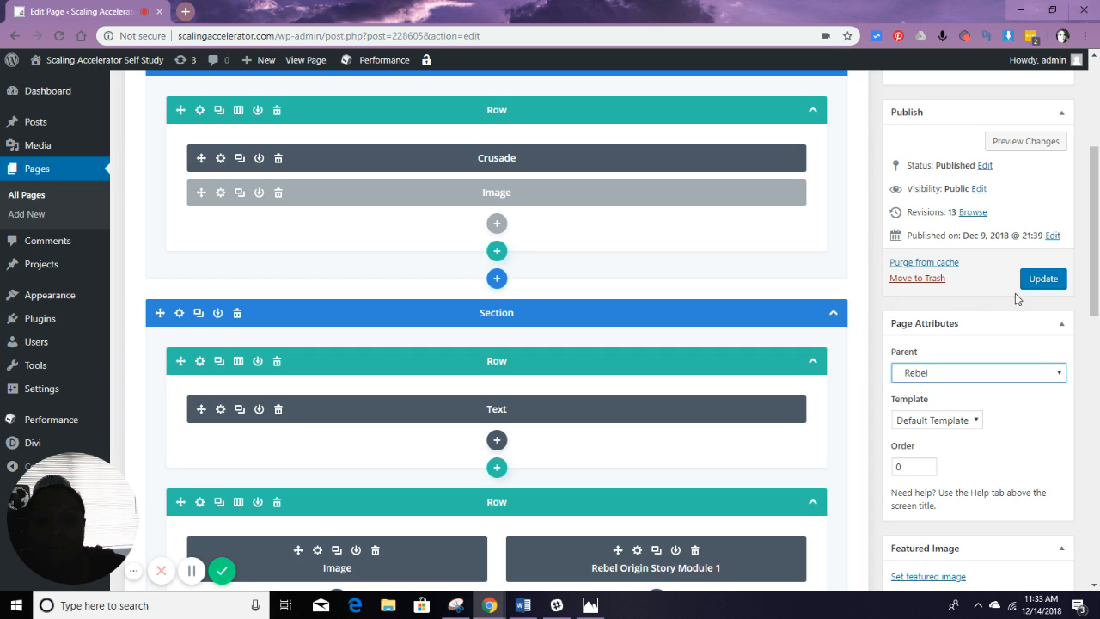
left_click(1044, 280)
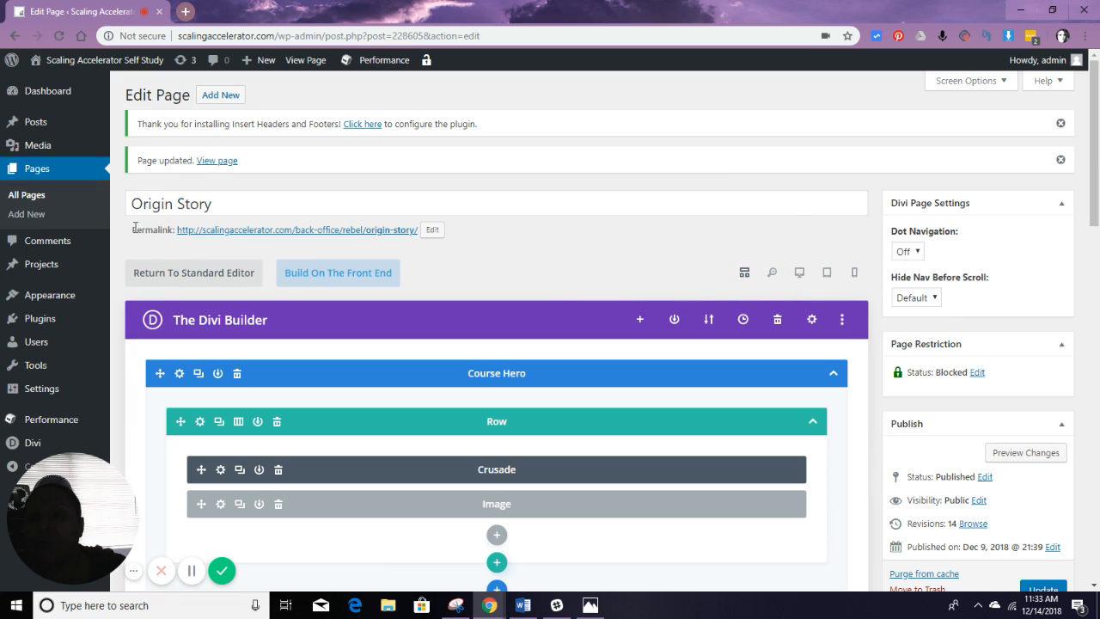
left_click_drag(135, 229, 486, 227)
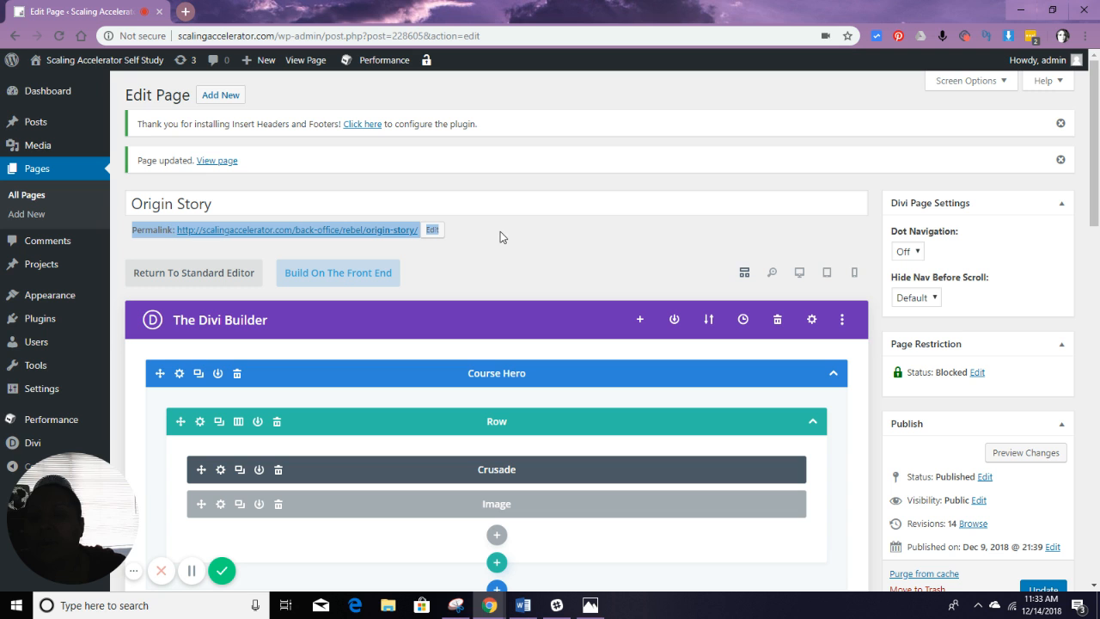
left_click(396, 272)
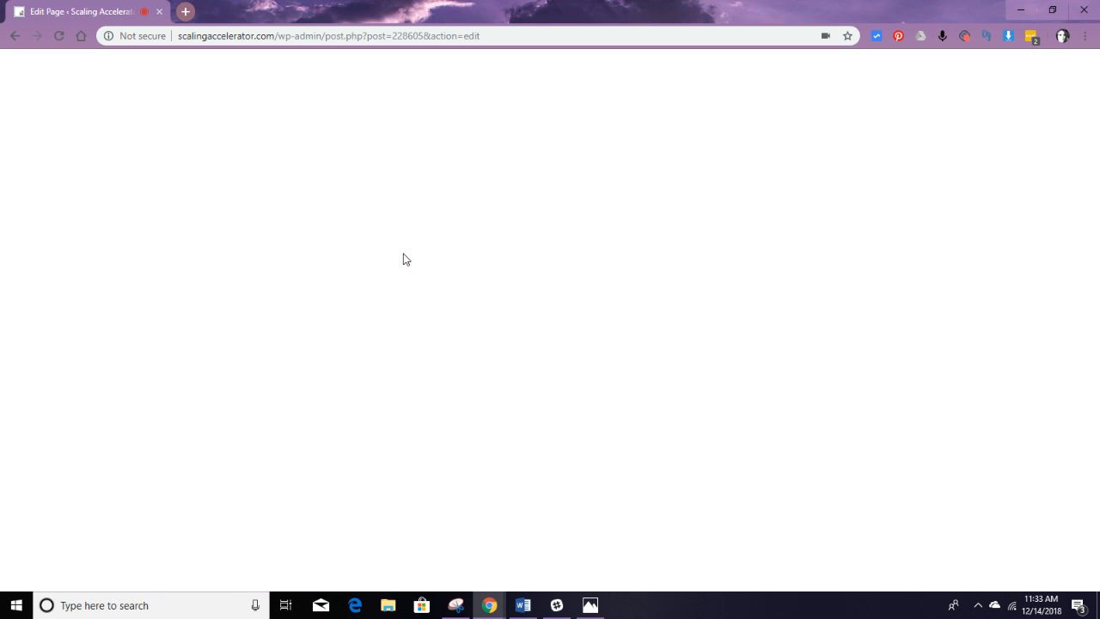
left_click(16, 40)
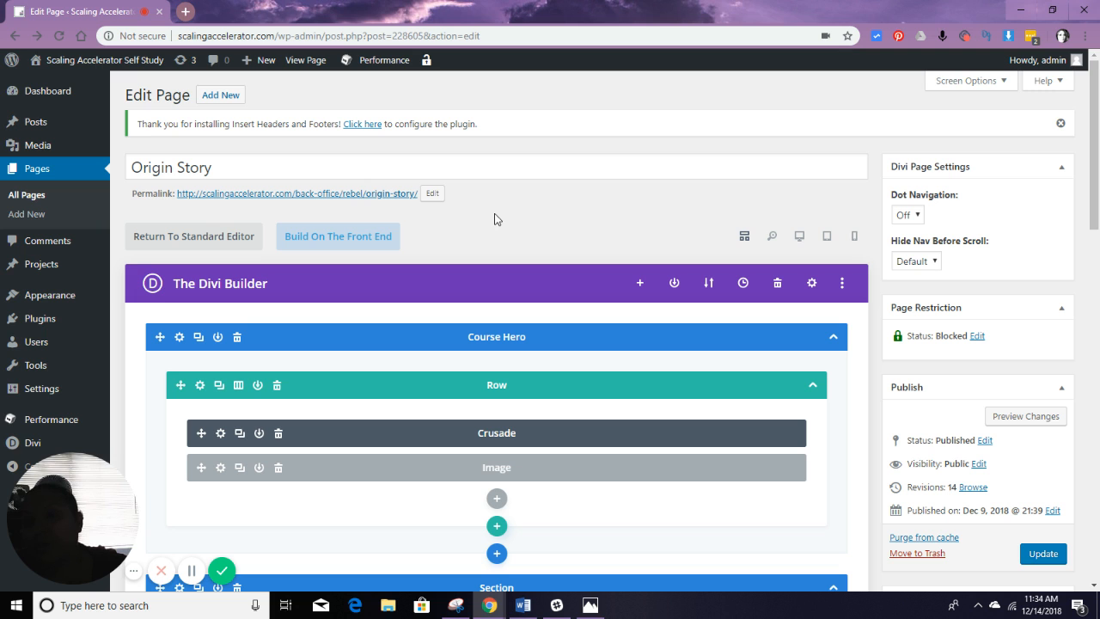
- Change the admin label of the Course Hero text module to Rebel and save the module's settings
scroll(494, 219, "down", 2)
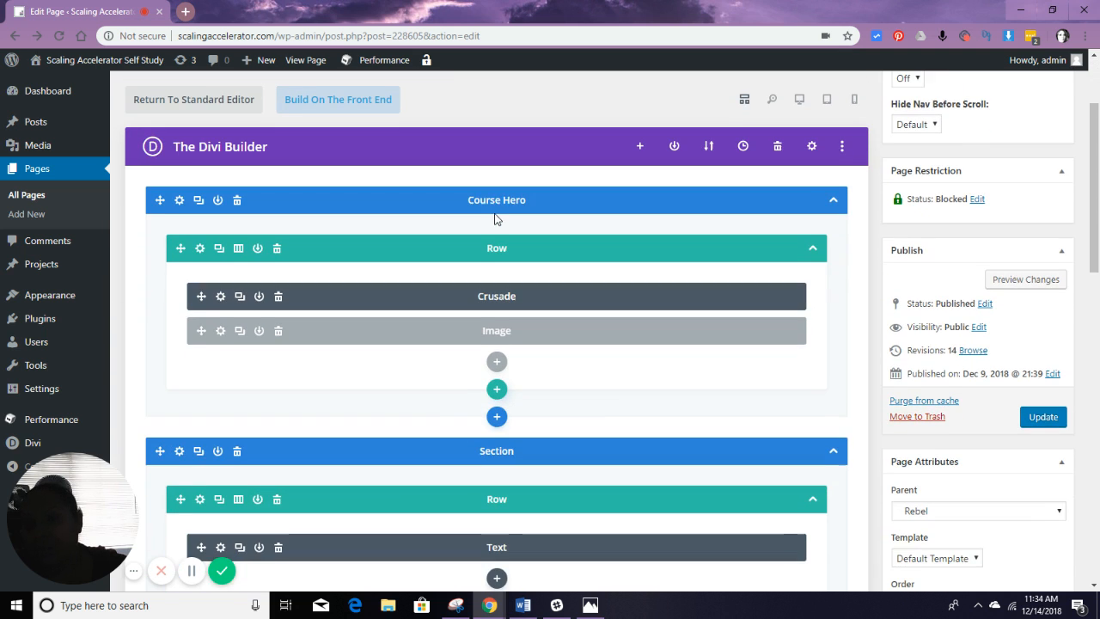
scroll(496, 217, "down", 2)
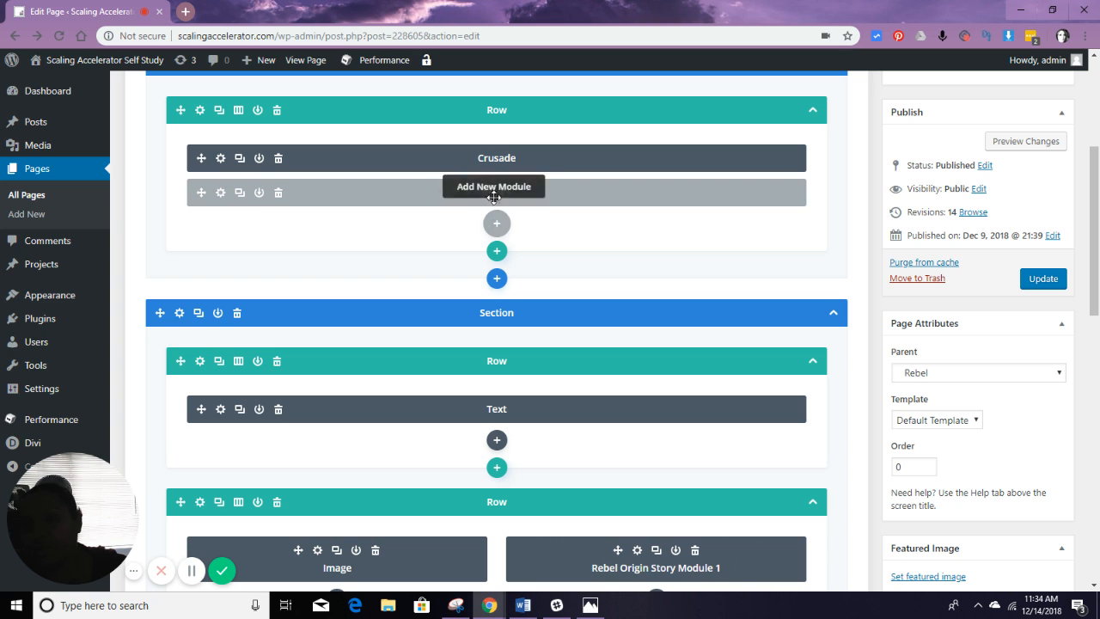
left_click(221, 159)
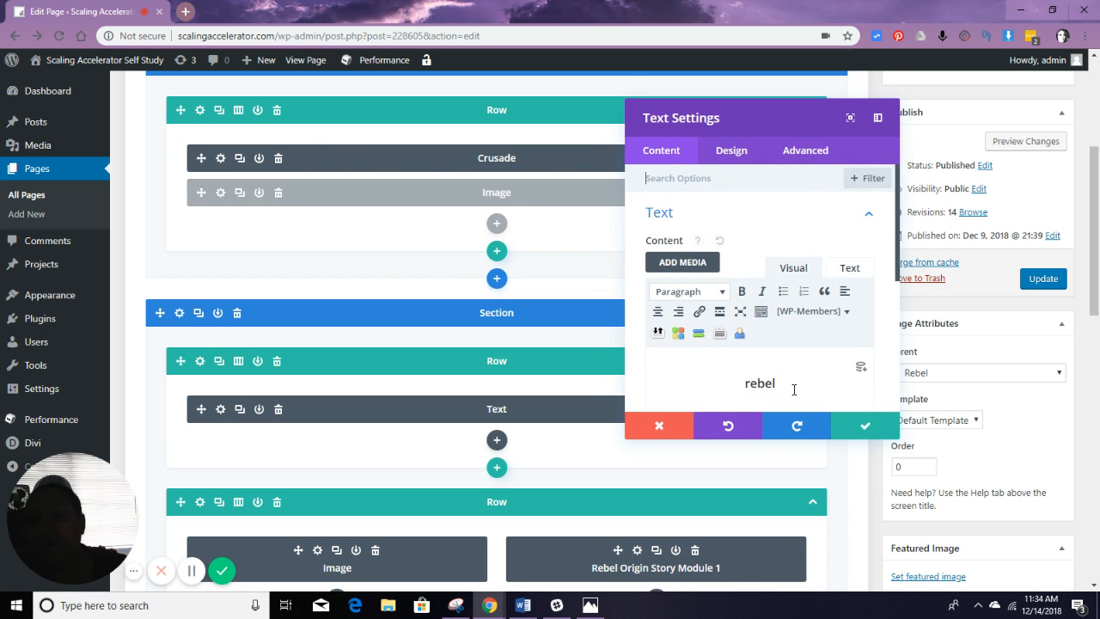
scroll(790, 384, "down", 5)
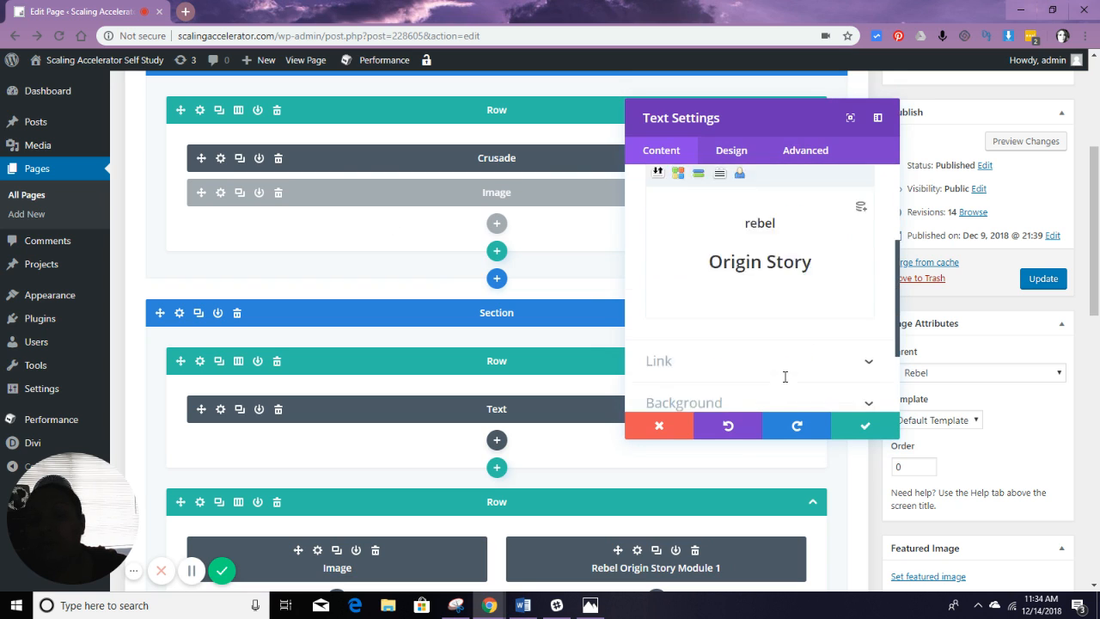
left_click(708, 341)
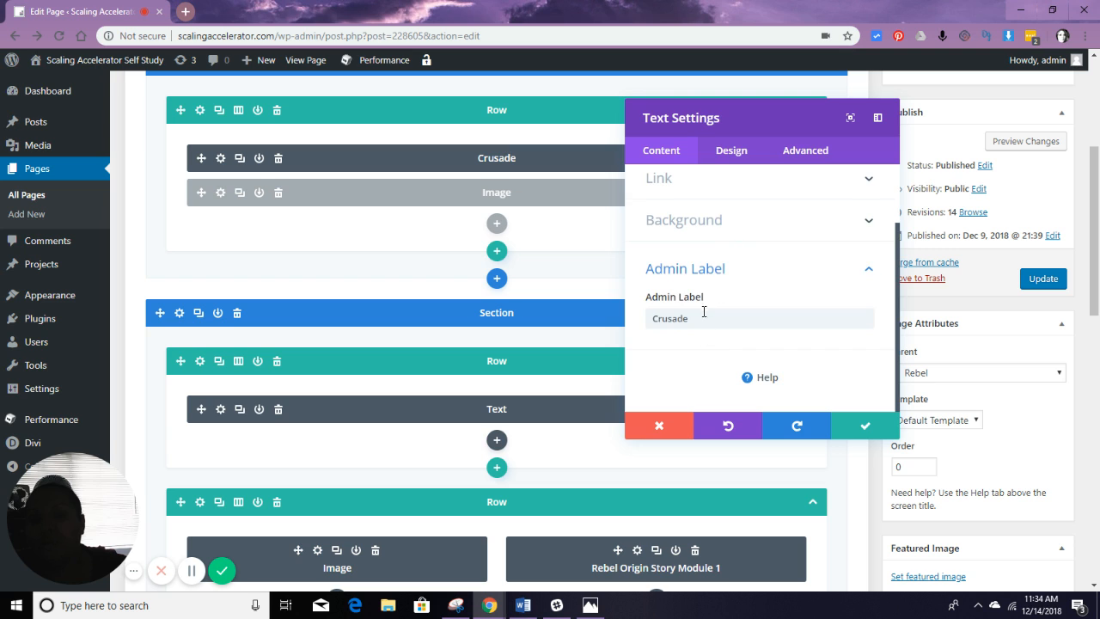
left_click_drag(695, 318, 624, 295)
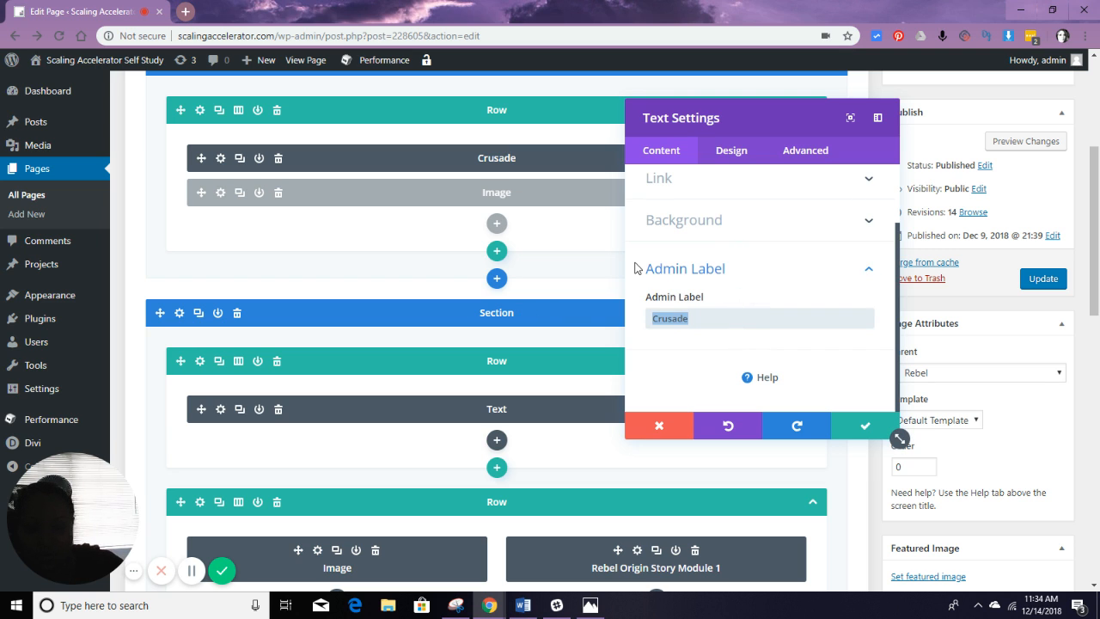
type("Rebel")
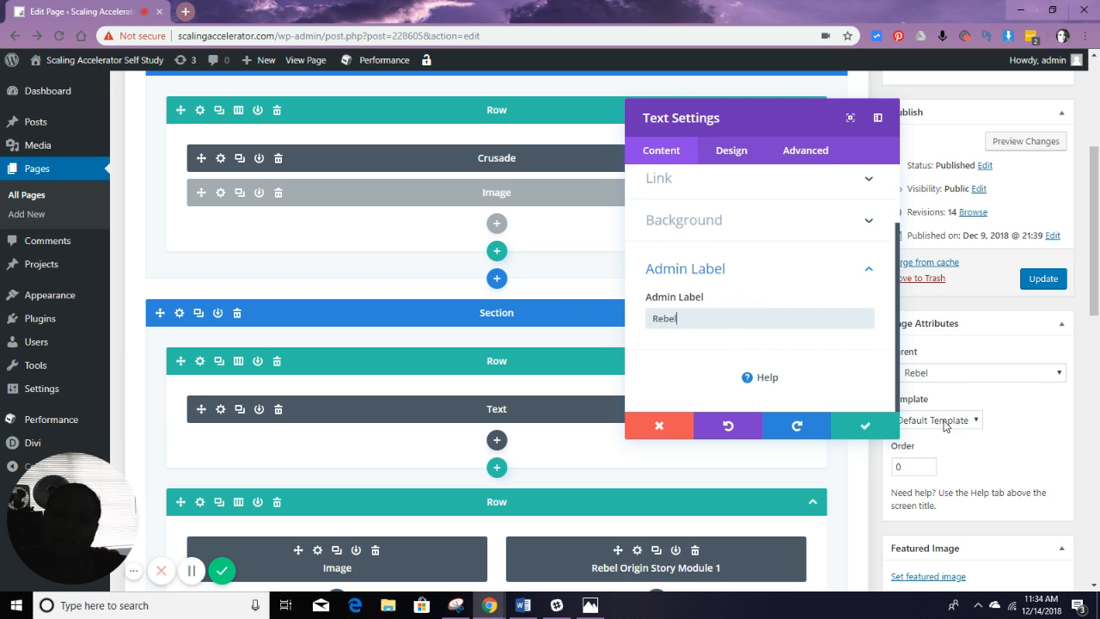
left_click(865, 425)
- Change the Module 3 text module's admin label to Rebel Origin Story Module 3, save its settings and update the page
scroll(720, 340, "down", 1)
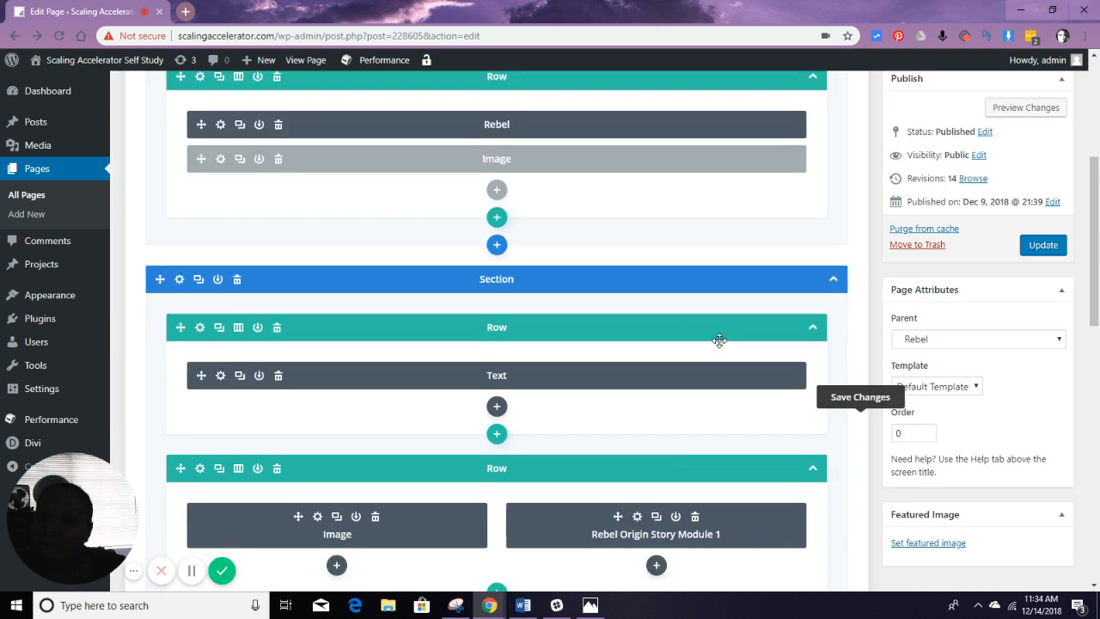
scroll(720, 340, "down", 5)
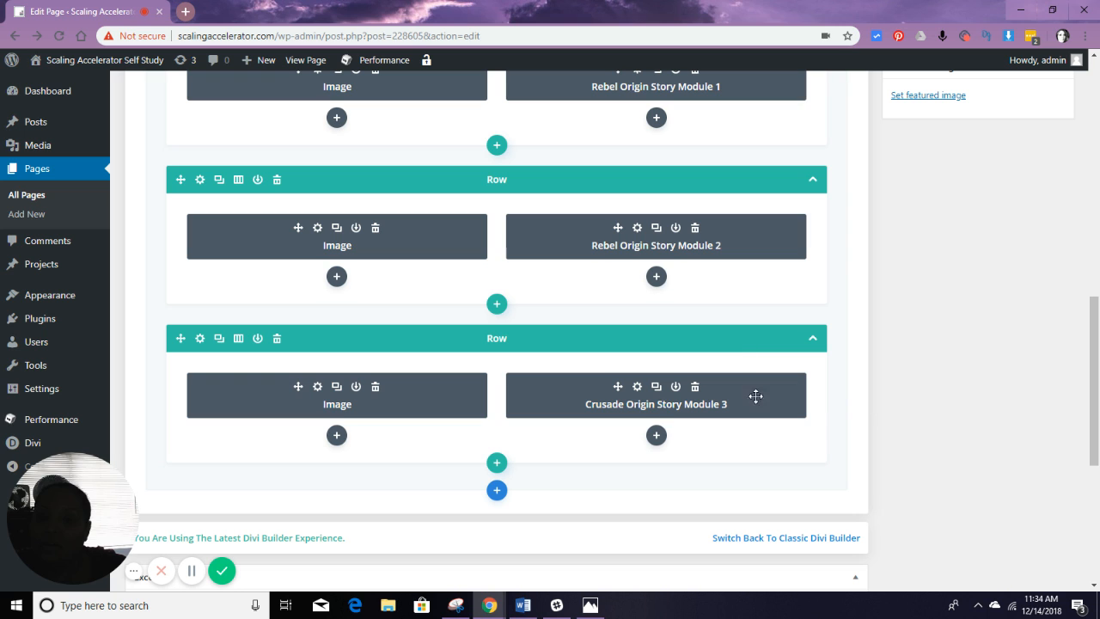
left_click(637, 387)
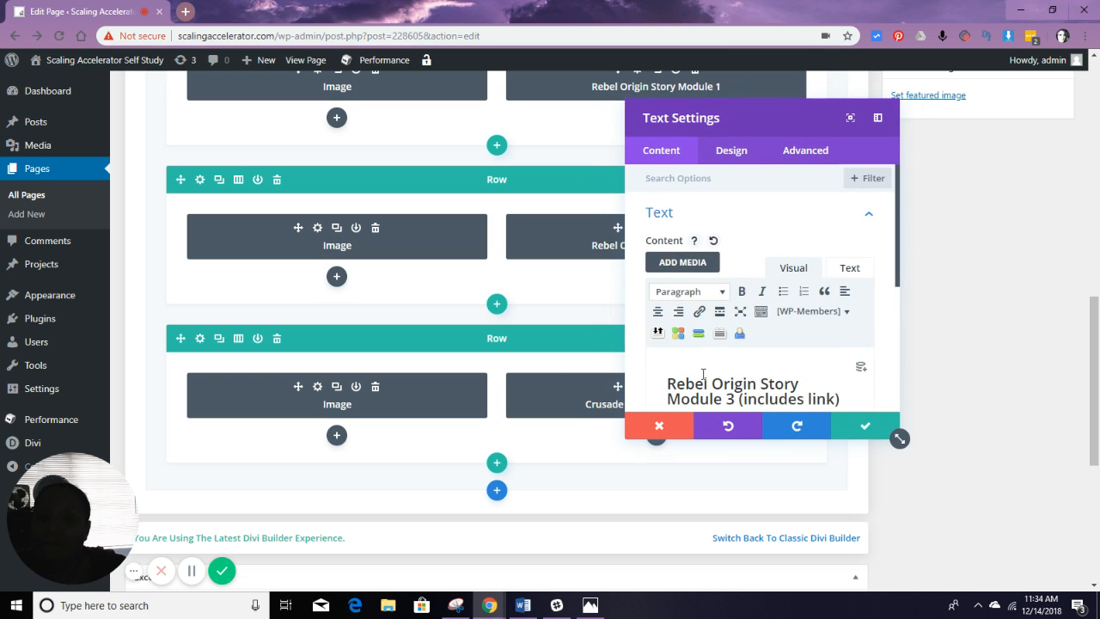
scroll(730, 375, "down", 1)
scroll(730, 376, "down", 5)
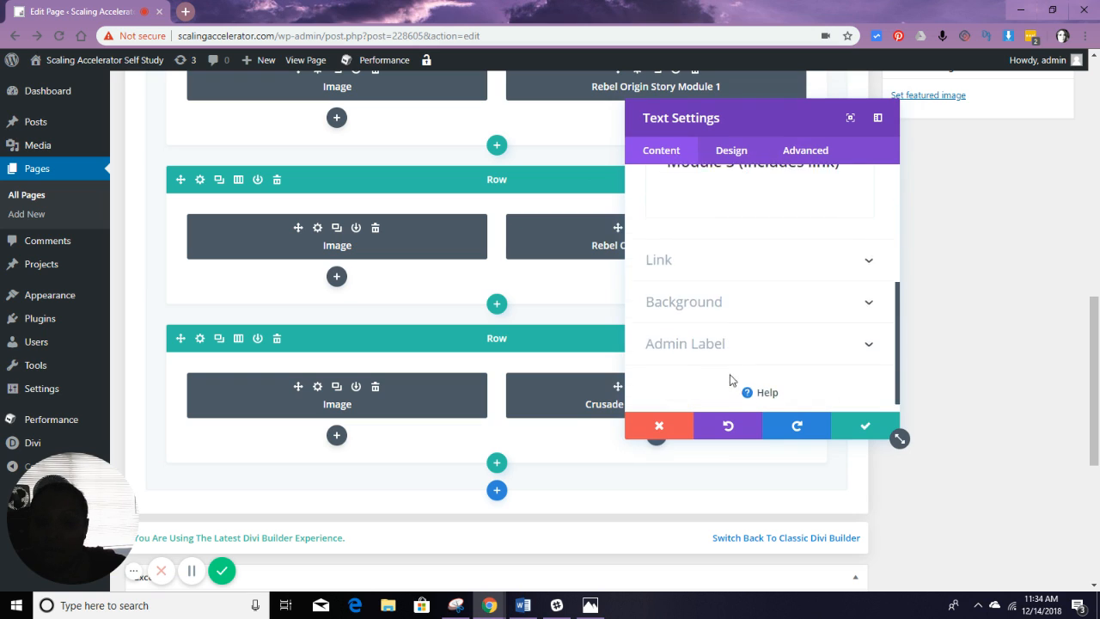
left_click(732, 339)
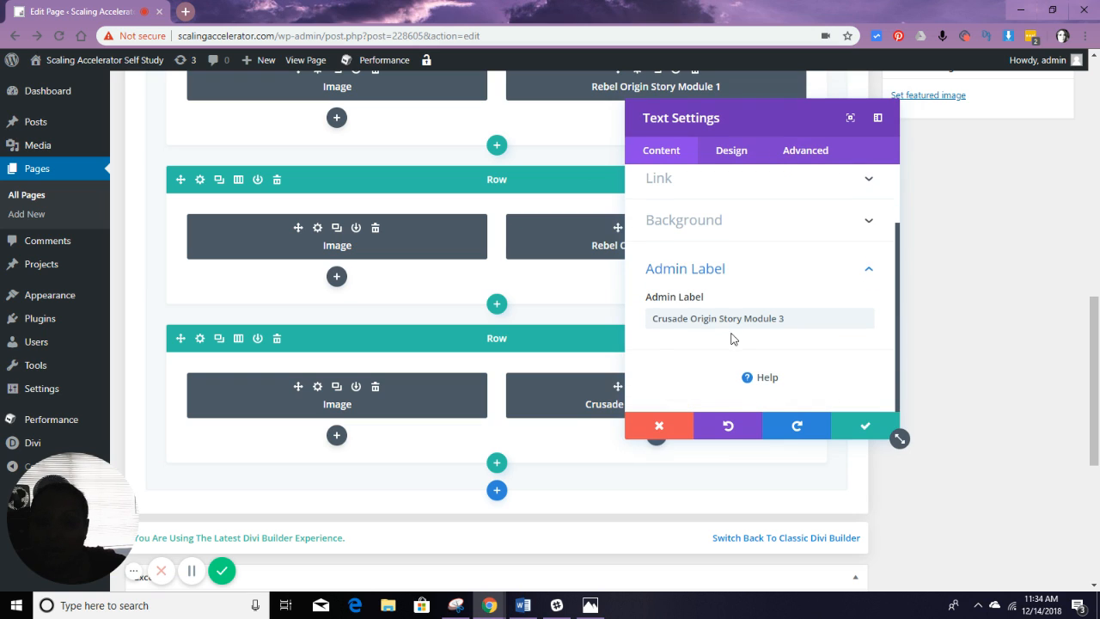
double_click(675, 318)
type("Rebel")
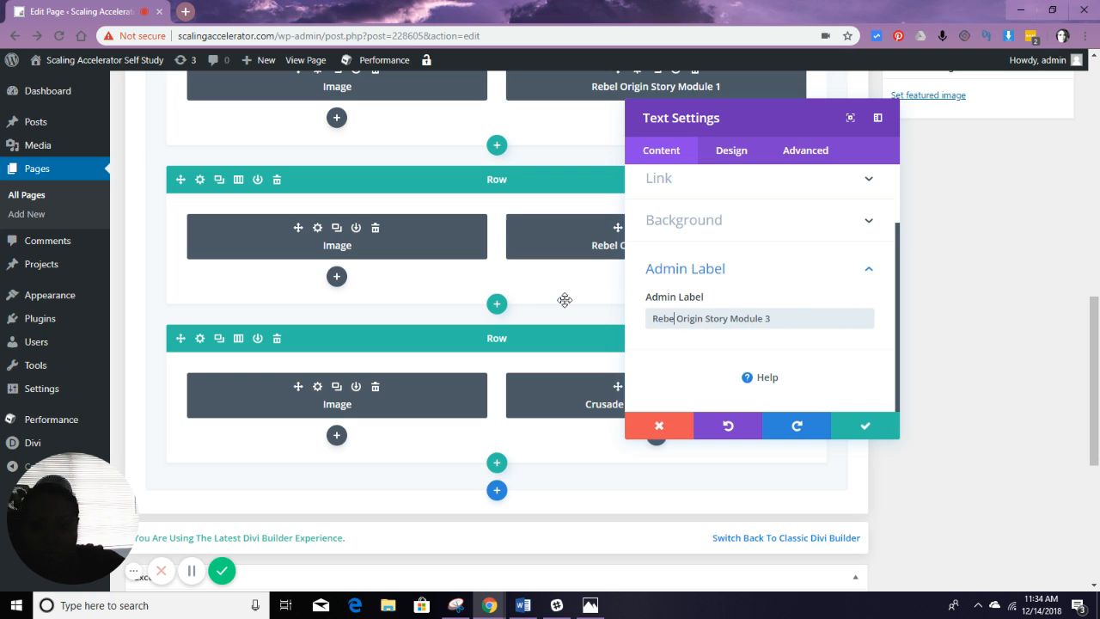
left_click(865, 425)
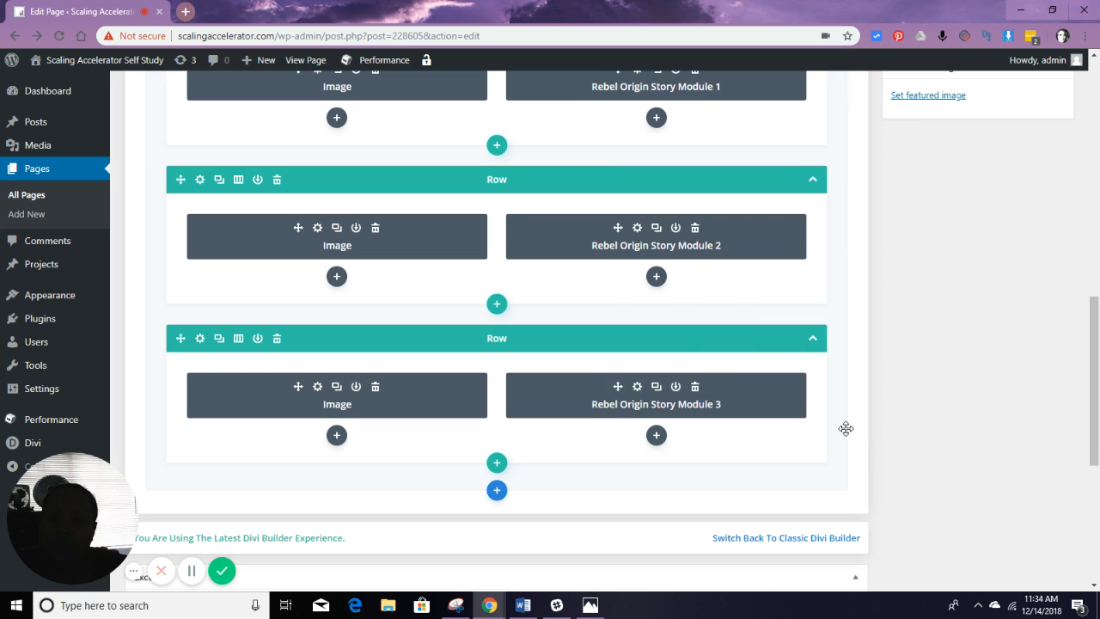
scroll(893, 263, "up", 5)
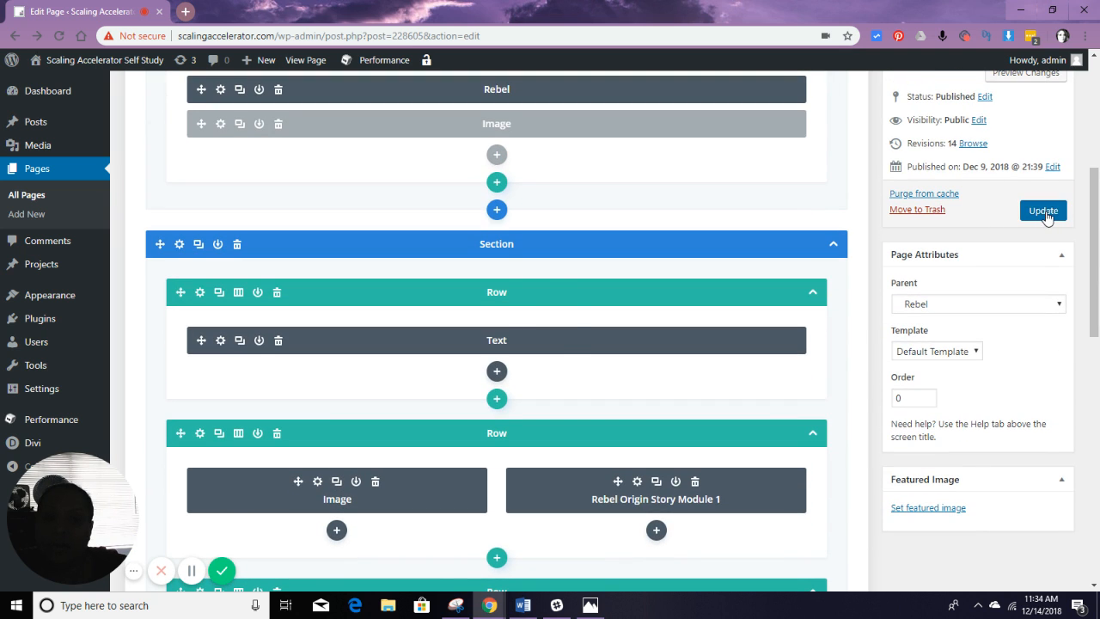
left_click(1043, 214)
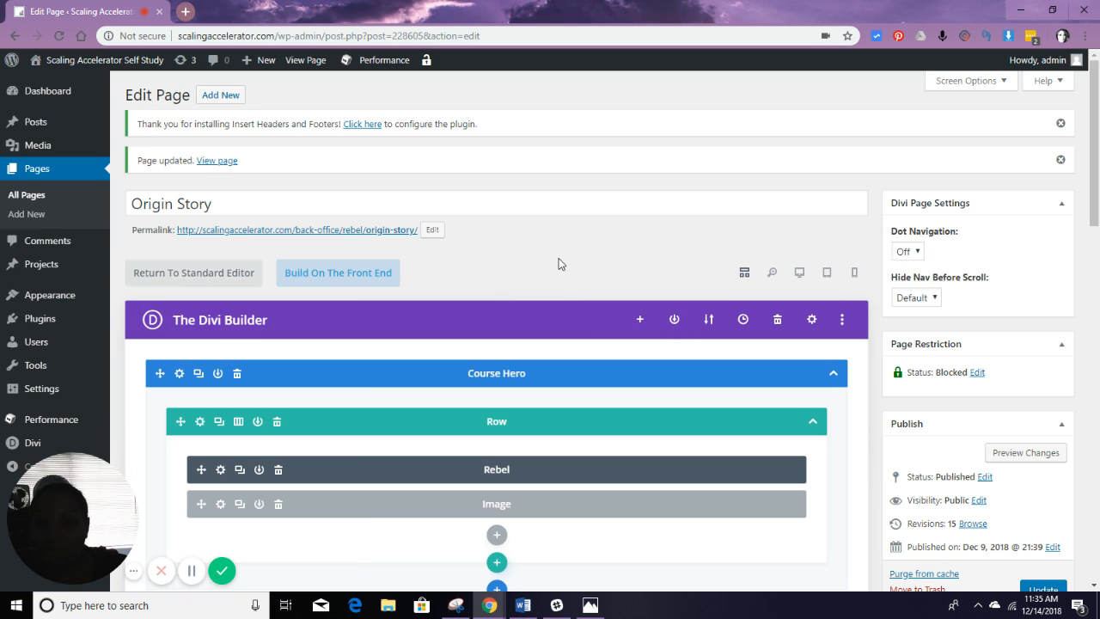
- View the published Origin Story page and check the Origin Story submenu under Rebel in the site navigation
left_click(305, 61)
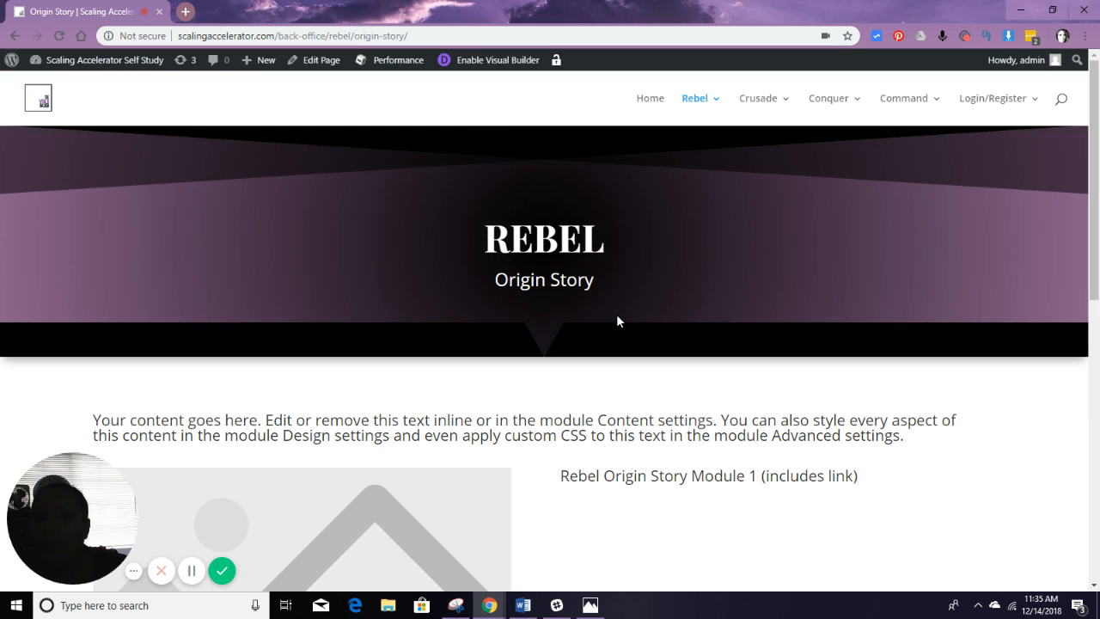
mouse_move(693, 109)
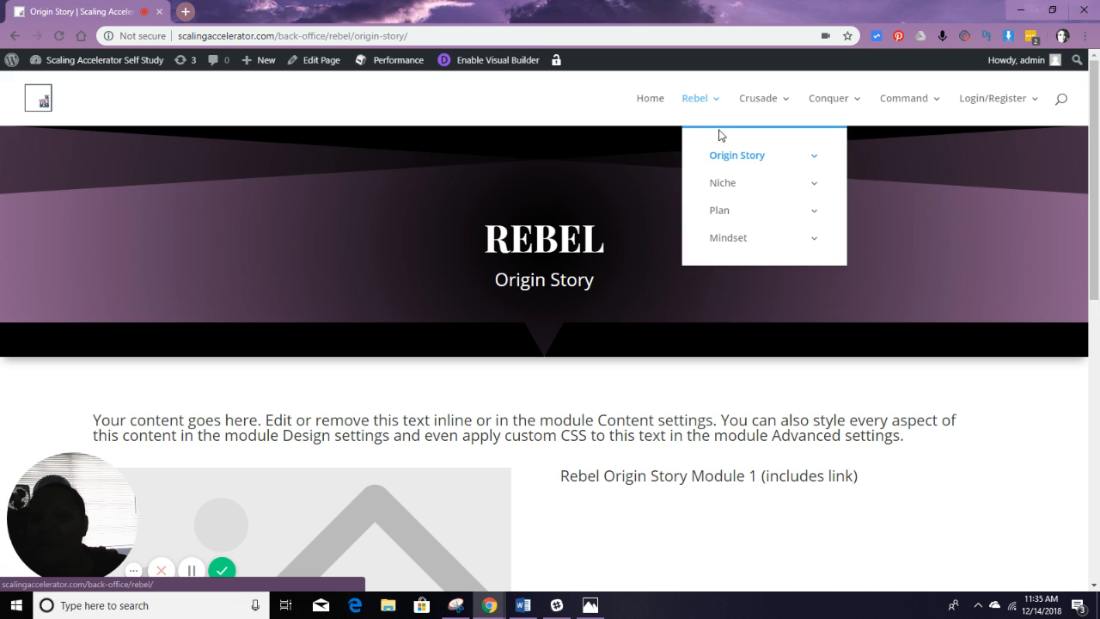
mouse_move(730, 158)
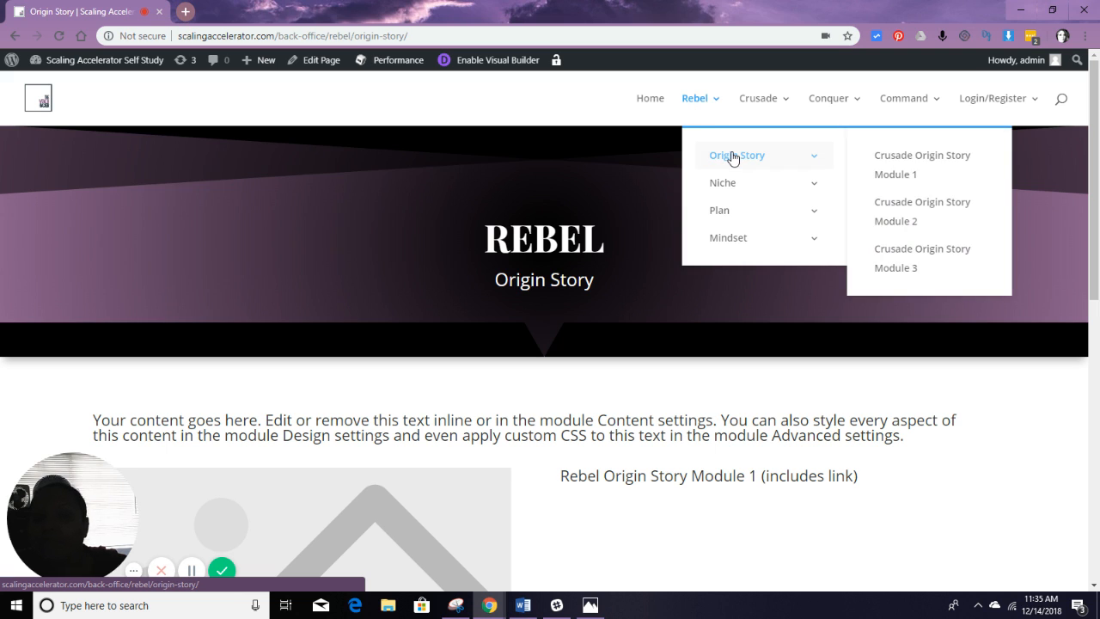
- Open the Crusade Origin Story Module 1 page from the site navigation for editing and check its parent page setting
left_click(890, 161)
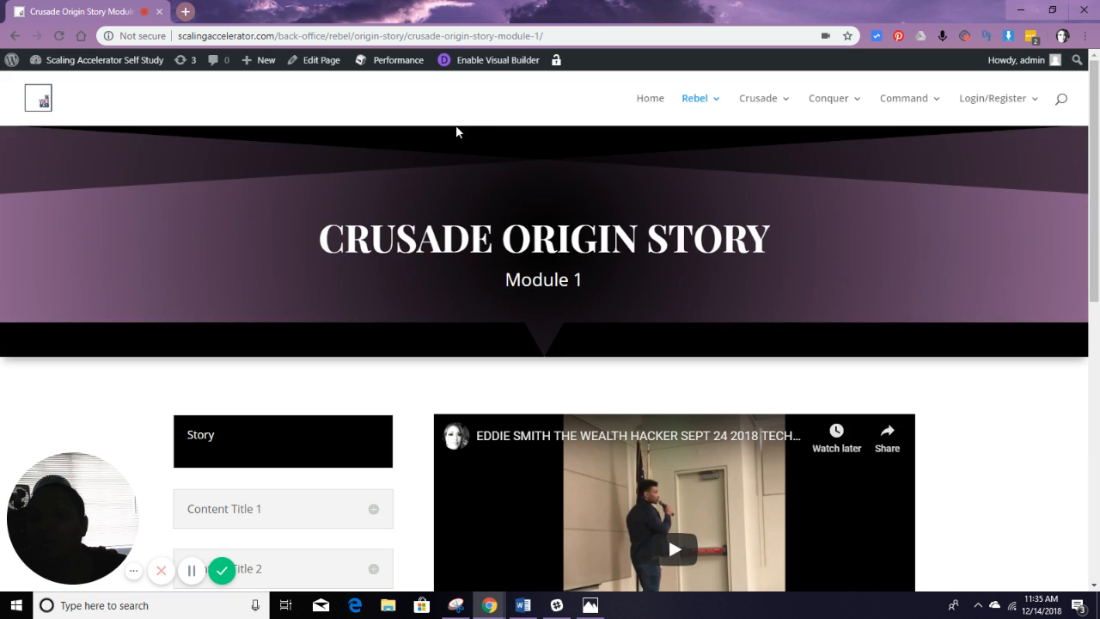
left_click(332, 64)
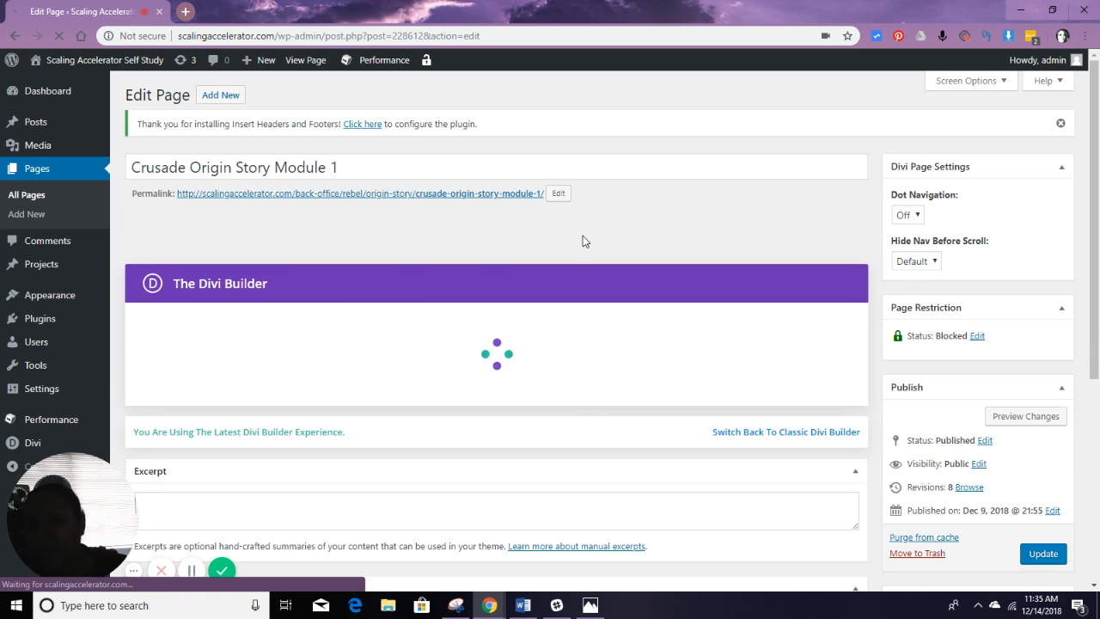
left_click_drag(575, 194, 610, 197)
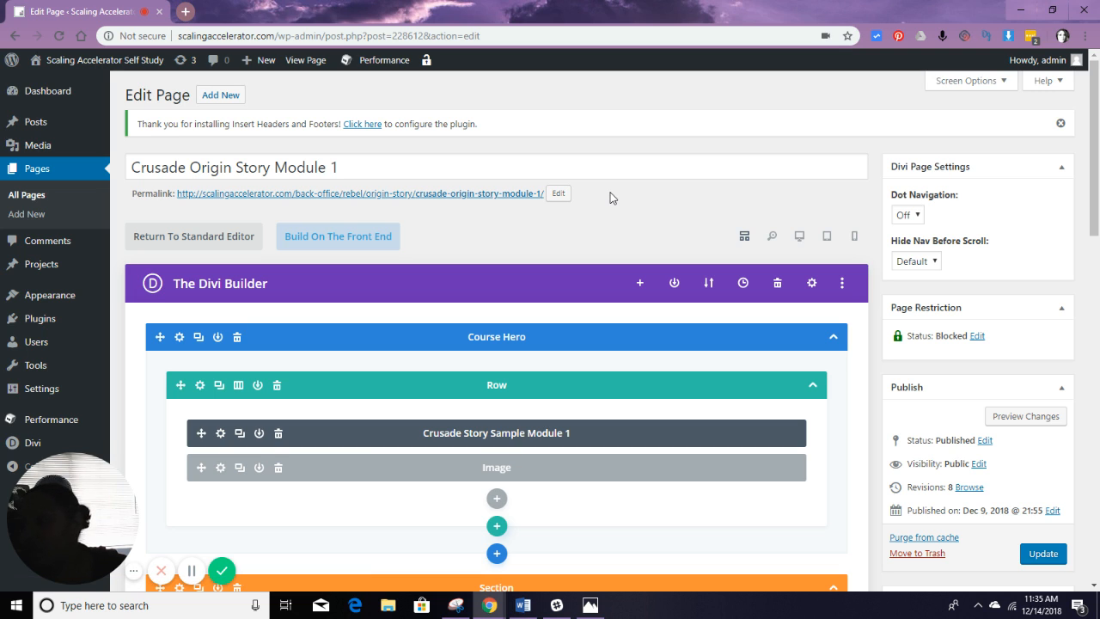
scroll(611, 198, "down", 1)
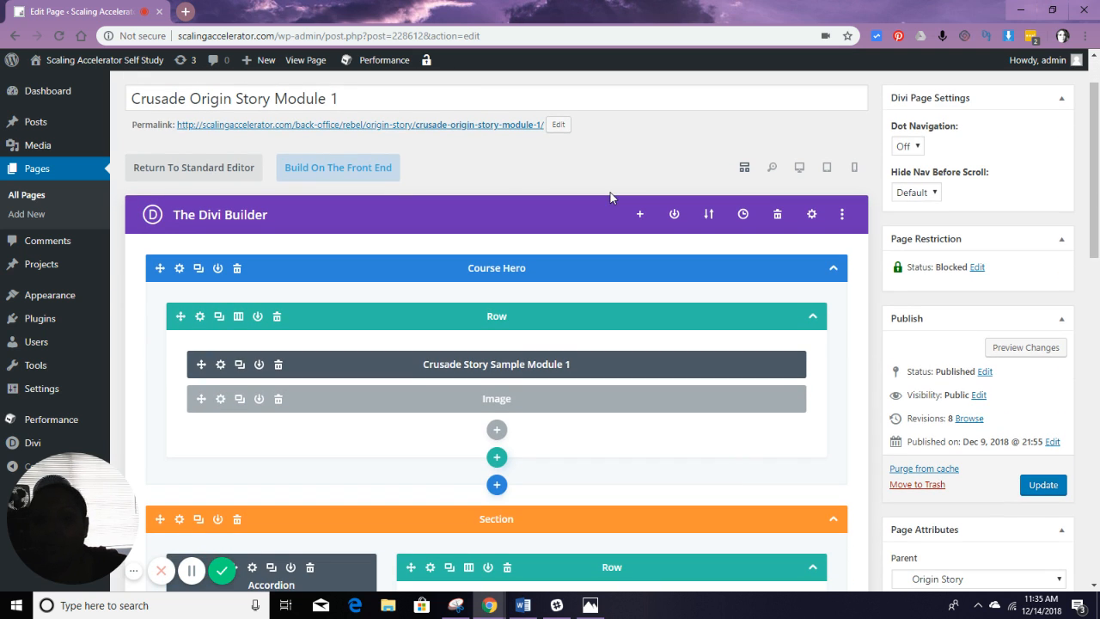
scroll(772, 328, "down", 2)
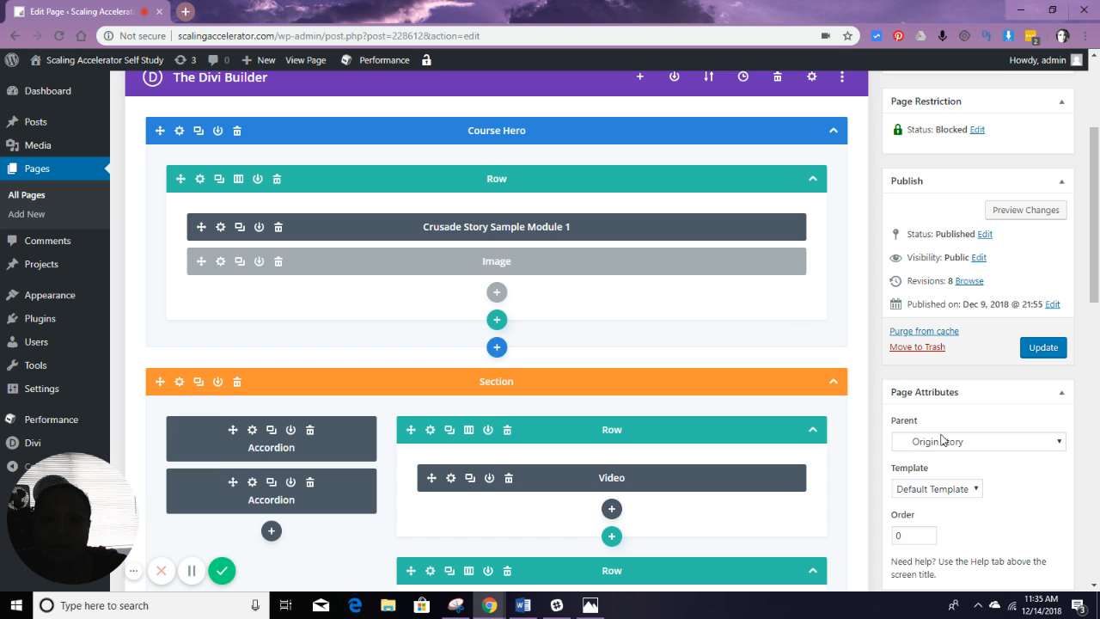
left_click(952, 443)
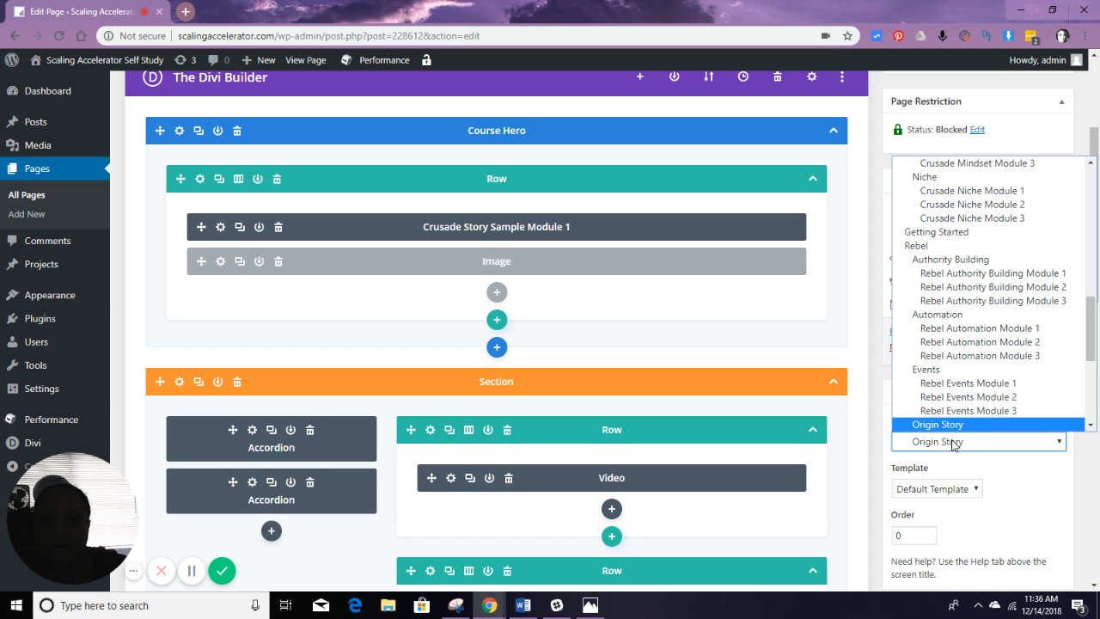
left_click(952, 443)
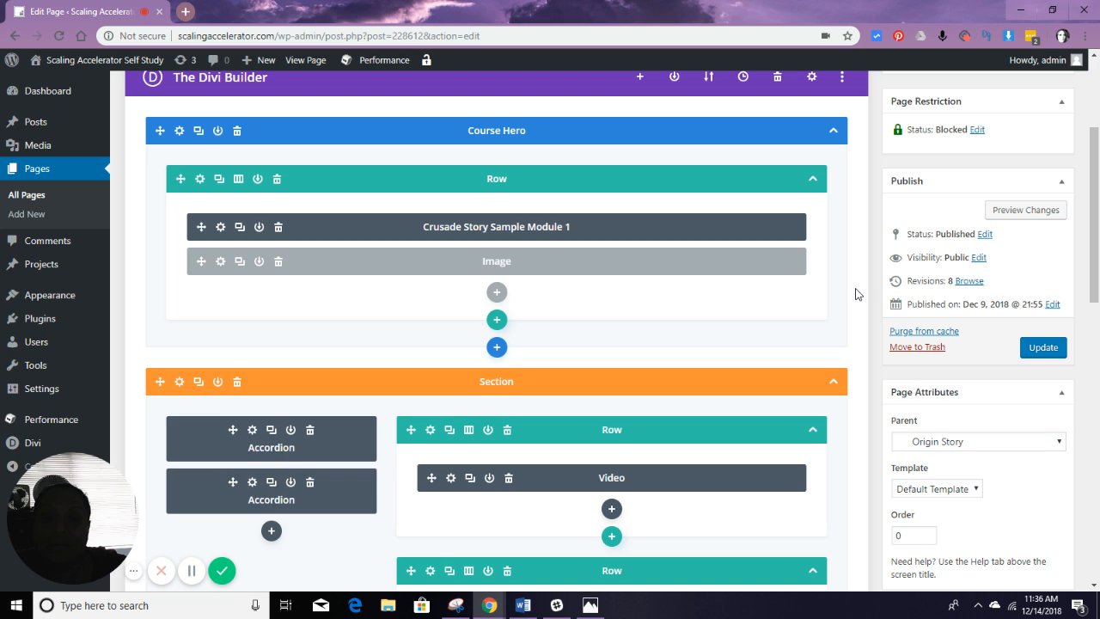
- Retitle the page Rebel Origin Story Module 1 and update it
scroll(855, 295, "up", 3)
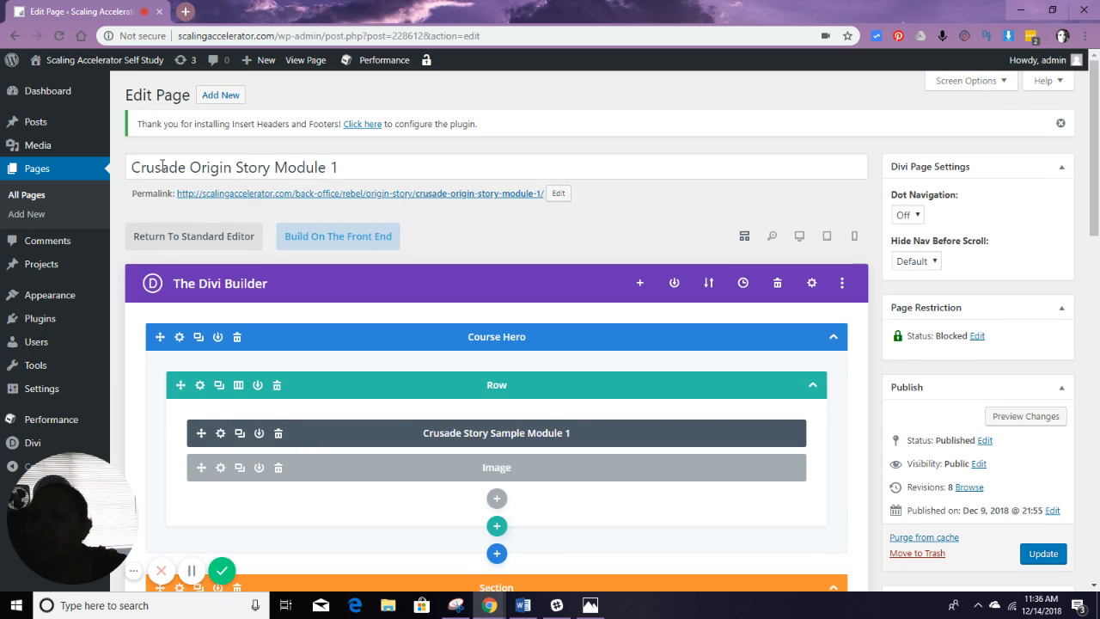
double_click(193, 167)
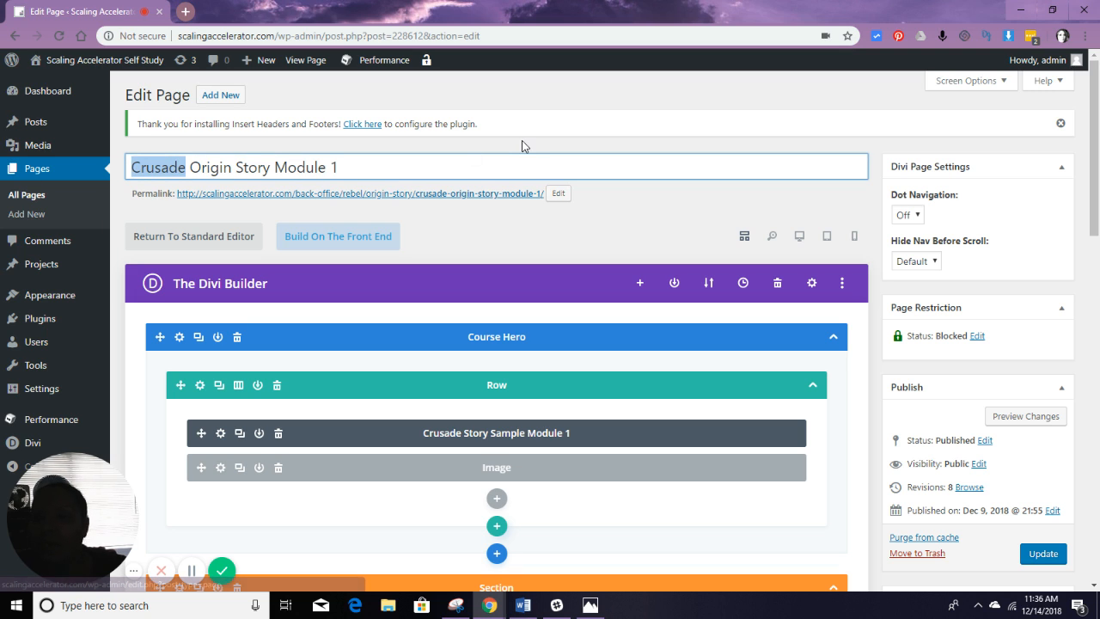
type("Rebel")
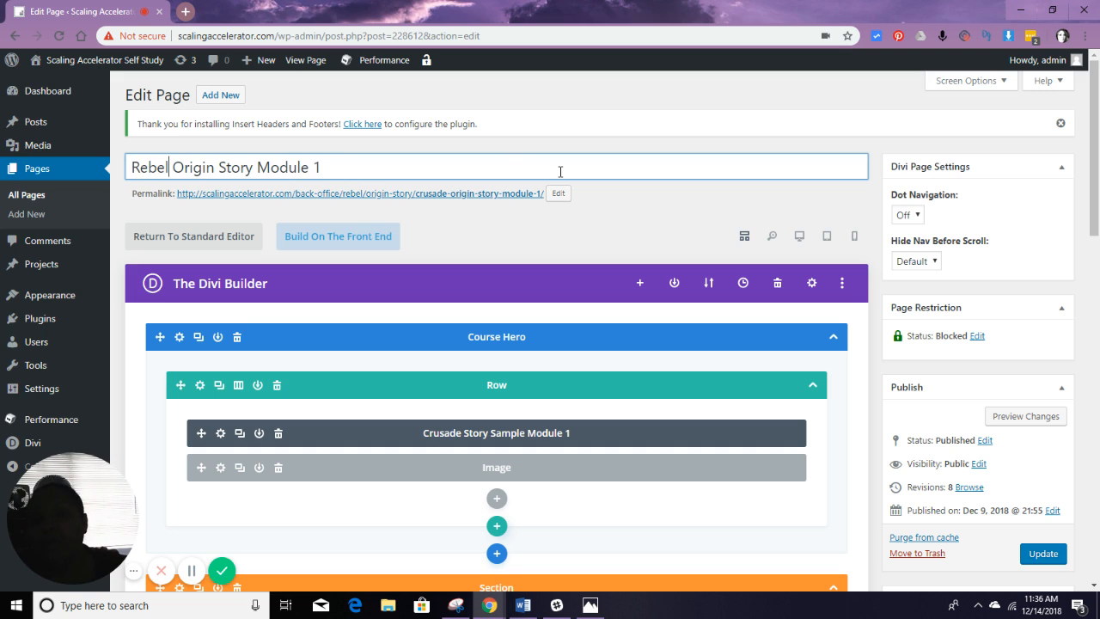
left_click(1045, 557)
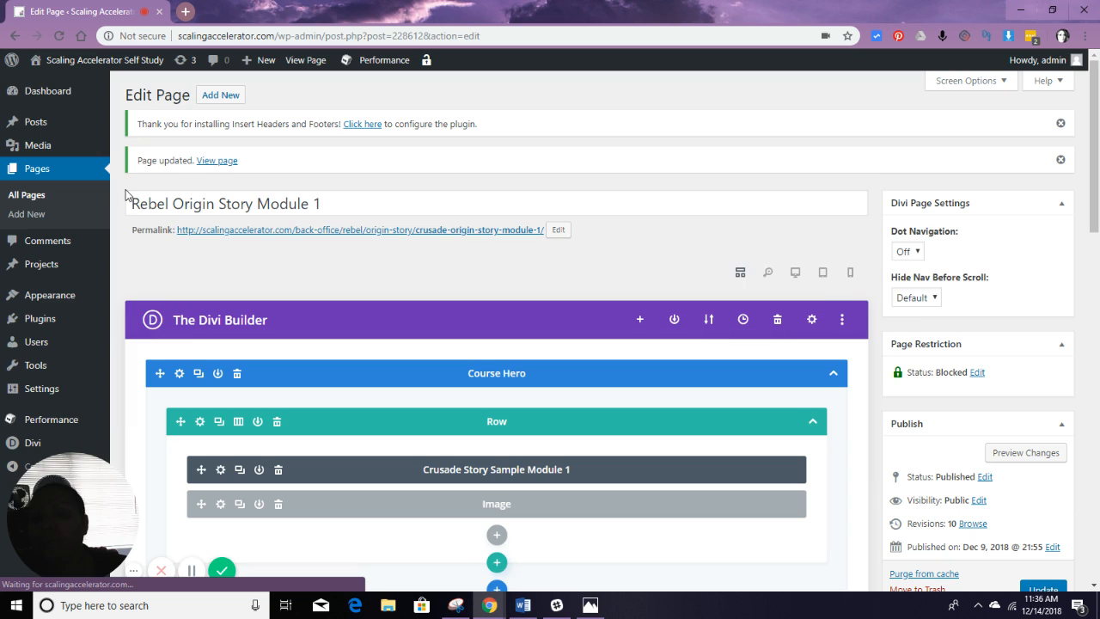
- Change the page's permalink slug to rebel-origin-story-module-1 and update the page
left_click(558, 230)
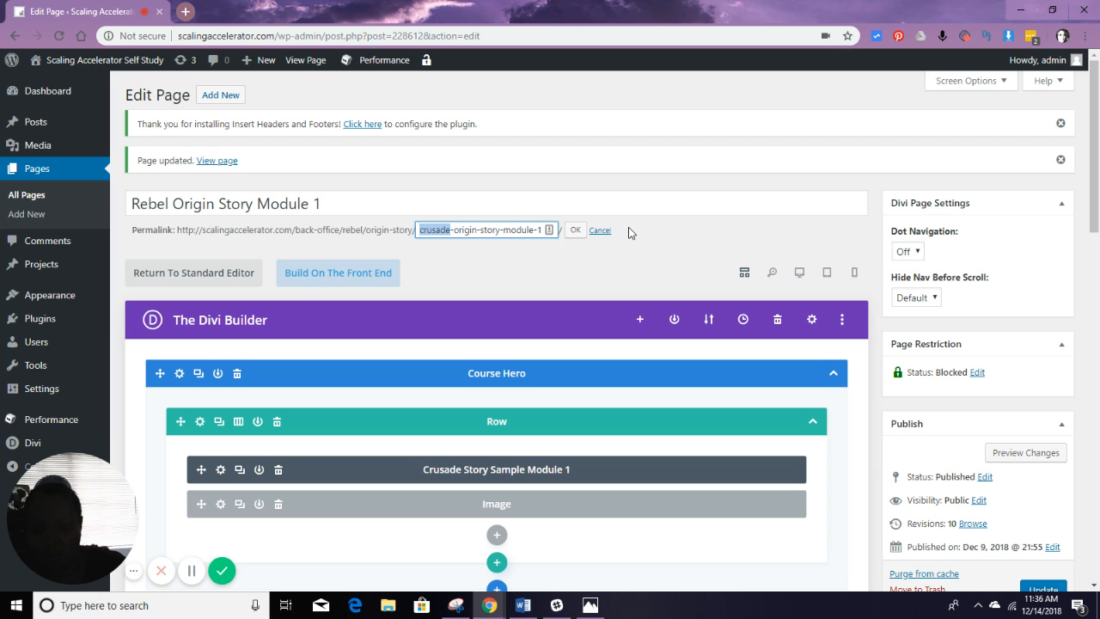
type("rebel")
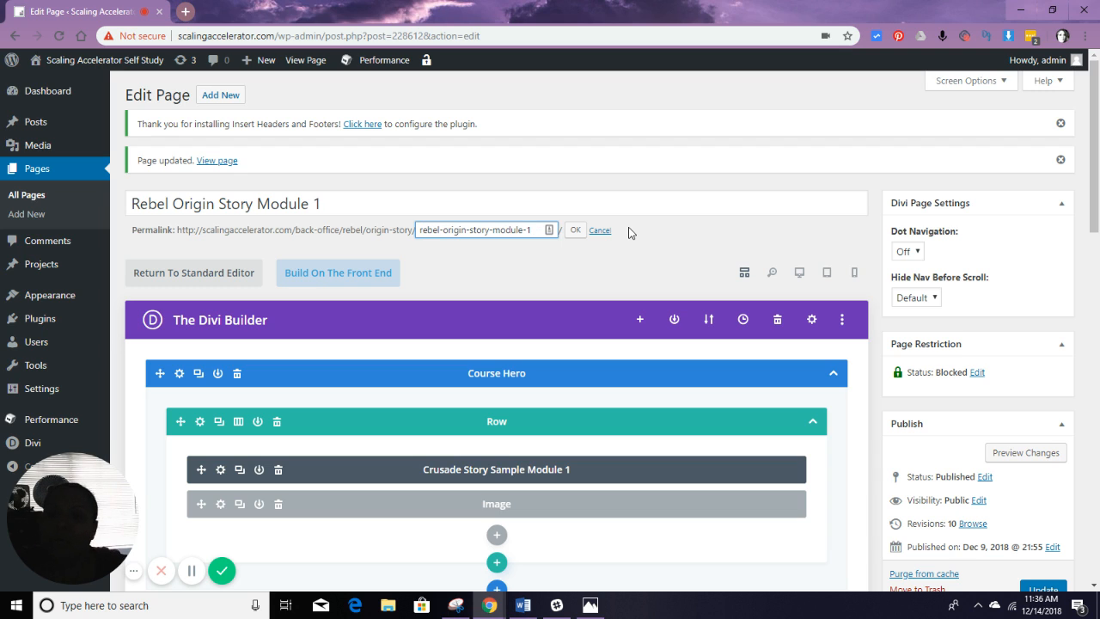
left_click(575, 230)
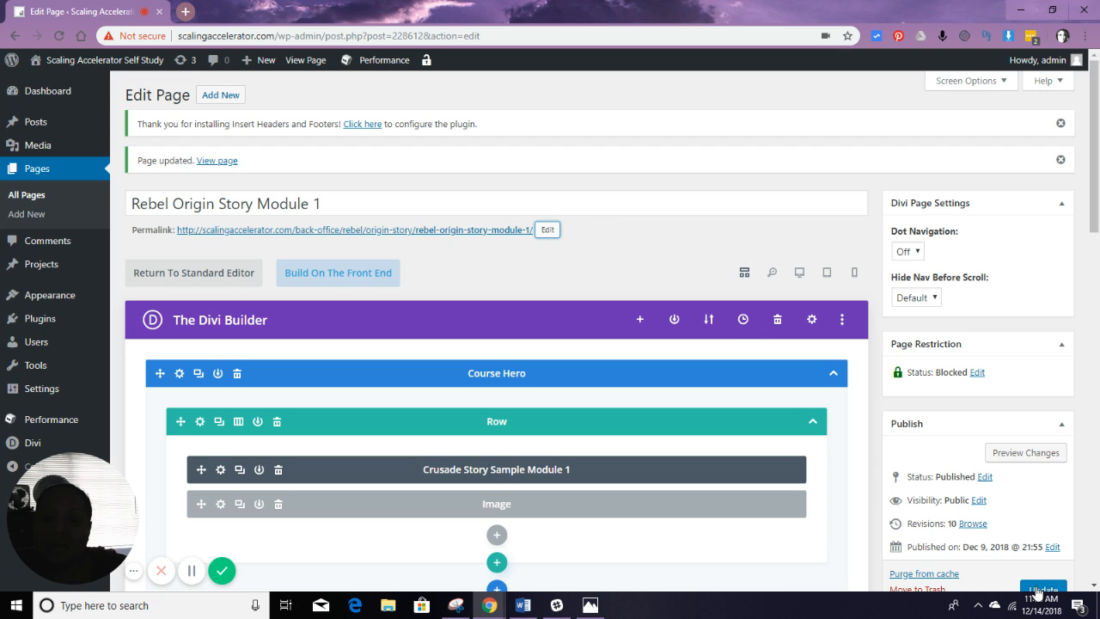
scroll(1014, 413, "down", 2)
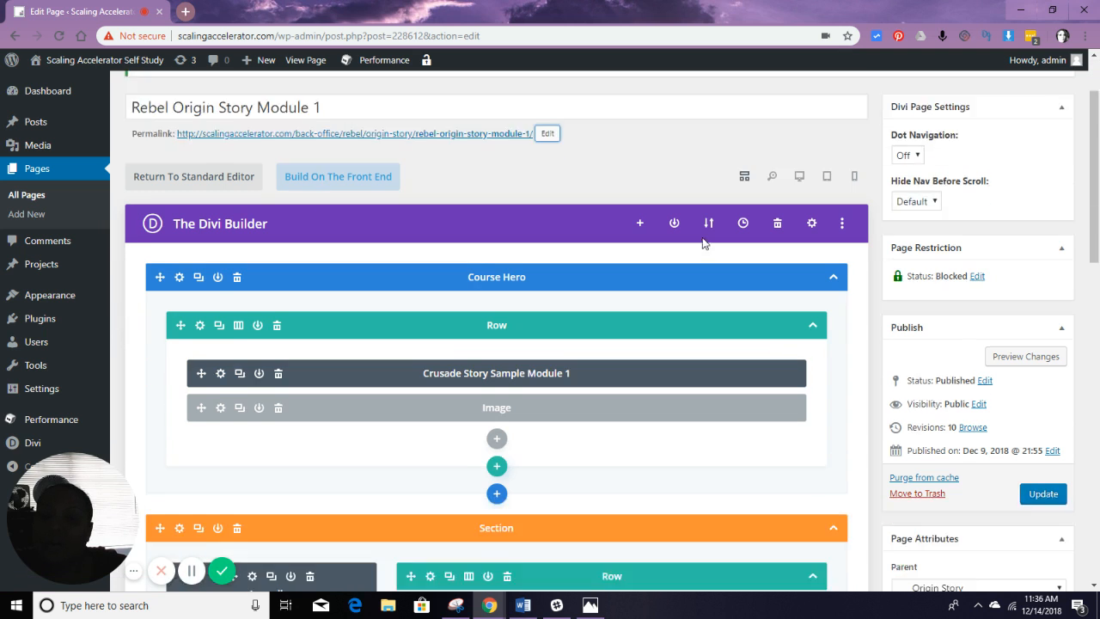
left_click(1039, 394)
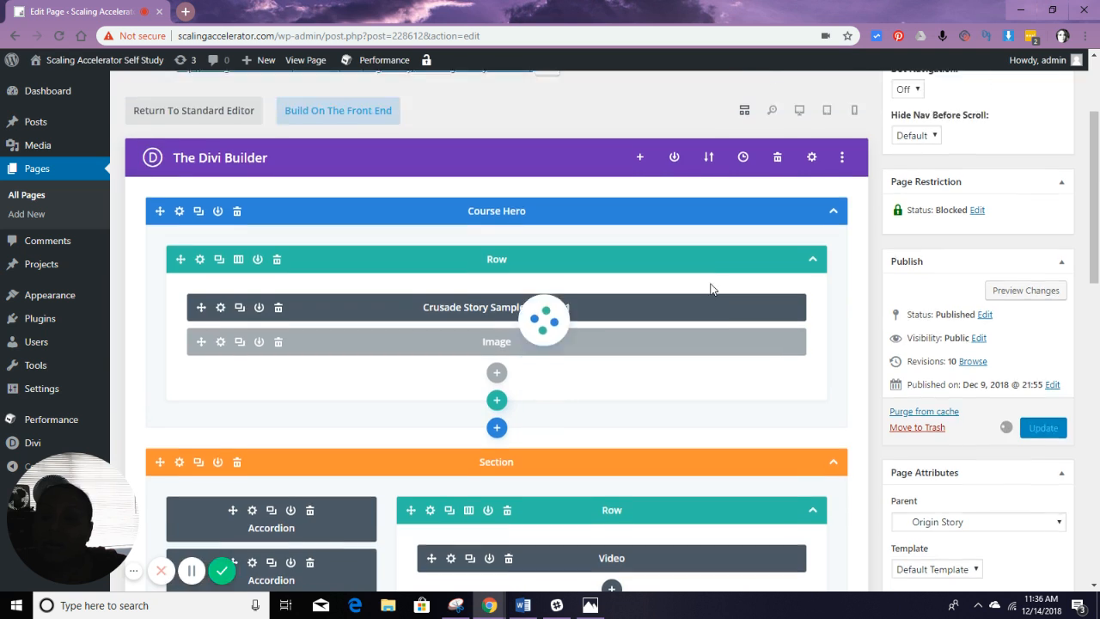
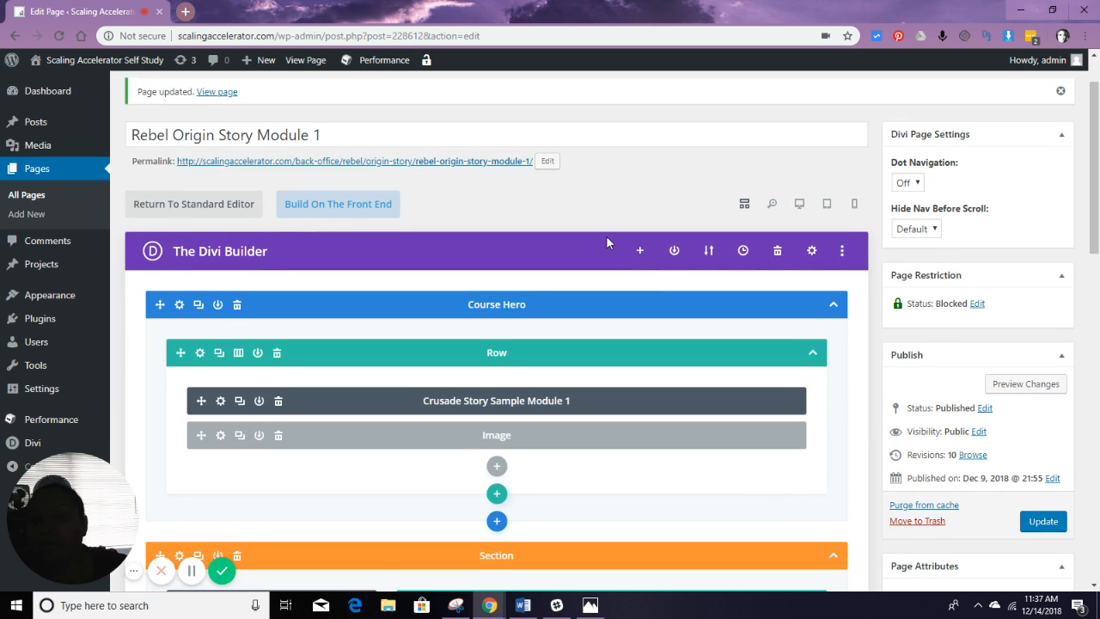
- Change the Course Hero text module's heading to "rebel origin story" and save the module's settings
scroll(606, 236, "down", 2)
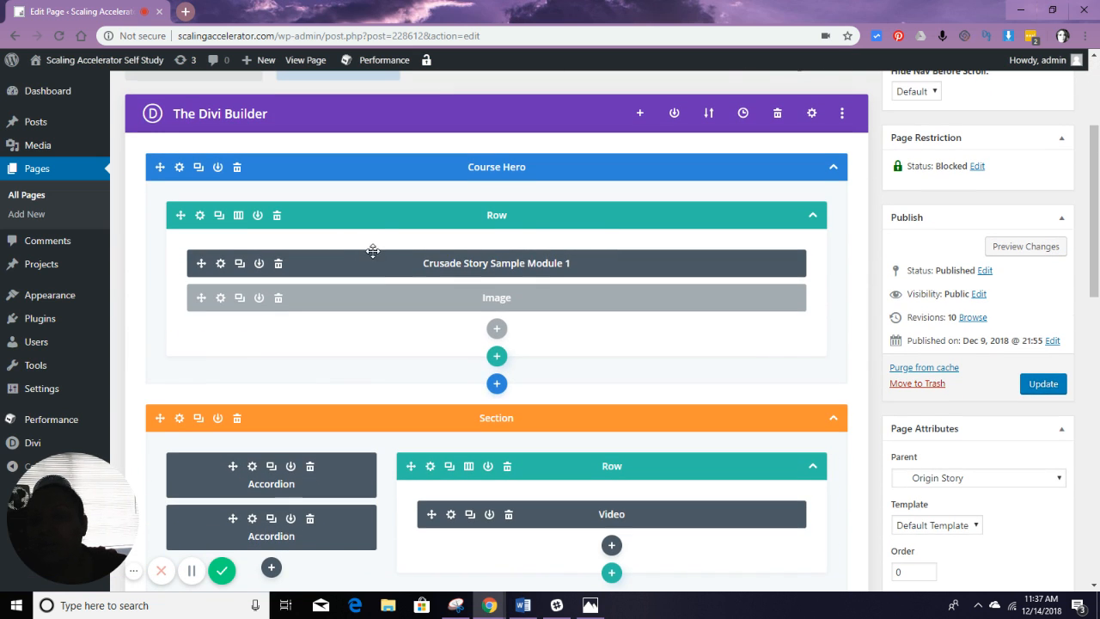
left_click(220, 264)
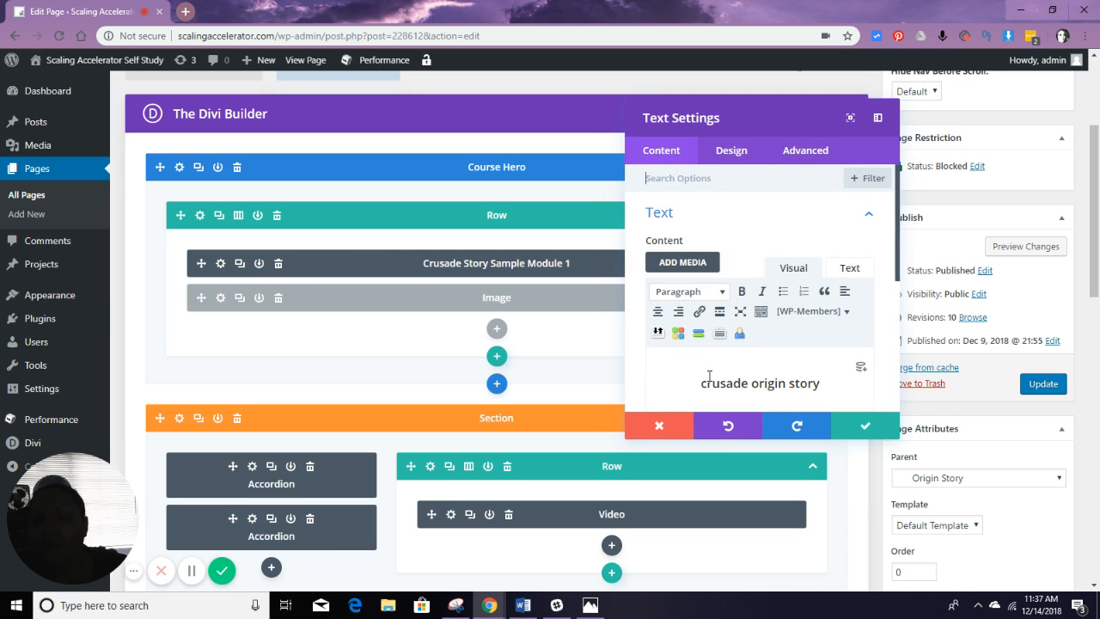
left_click_drag(748, 384, 685, 381)
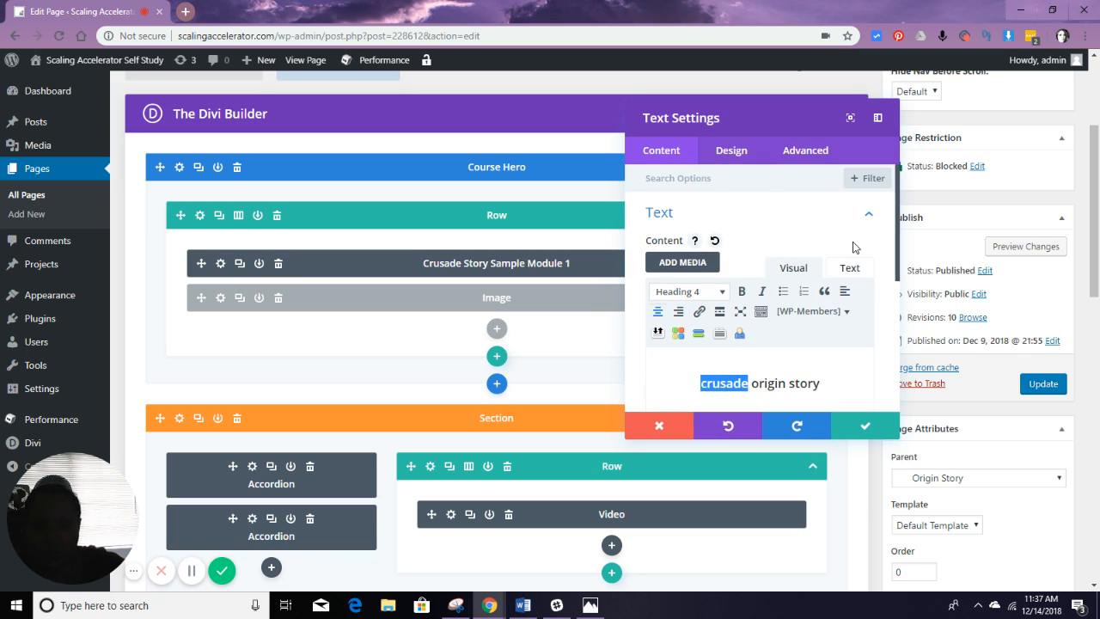
type("rebel")
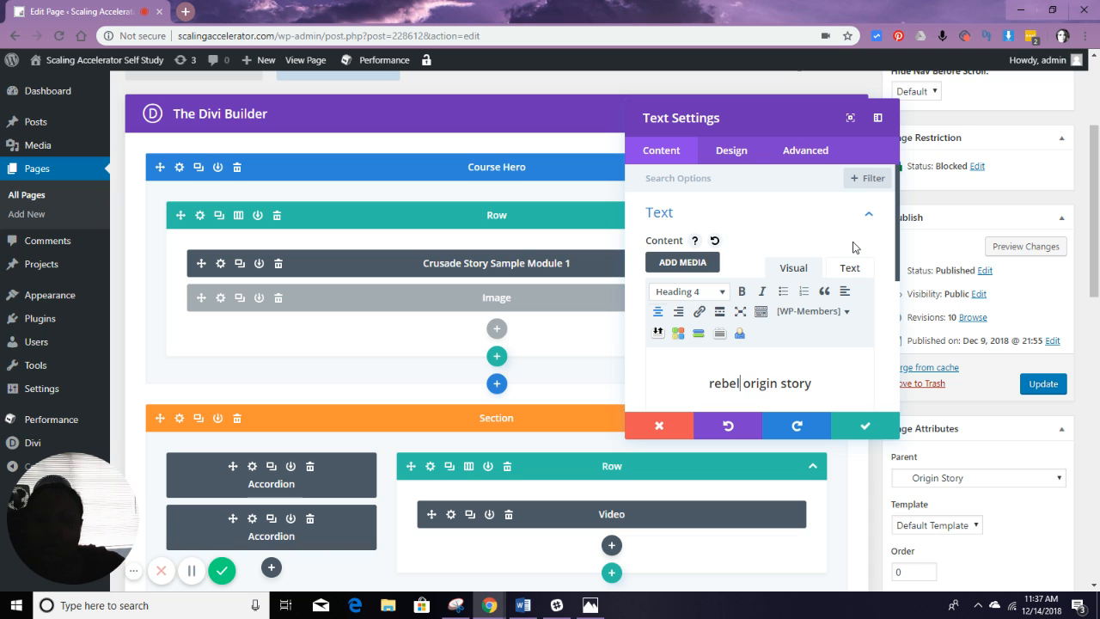
left_click(865, 425)
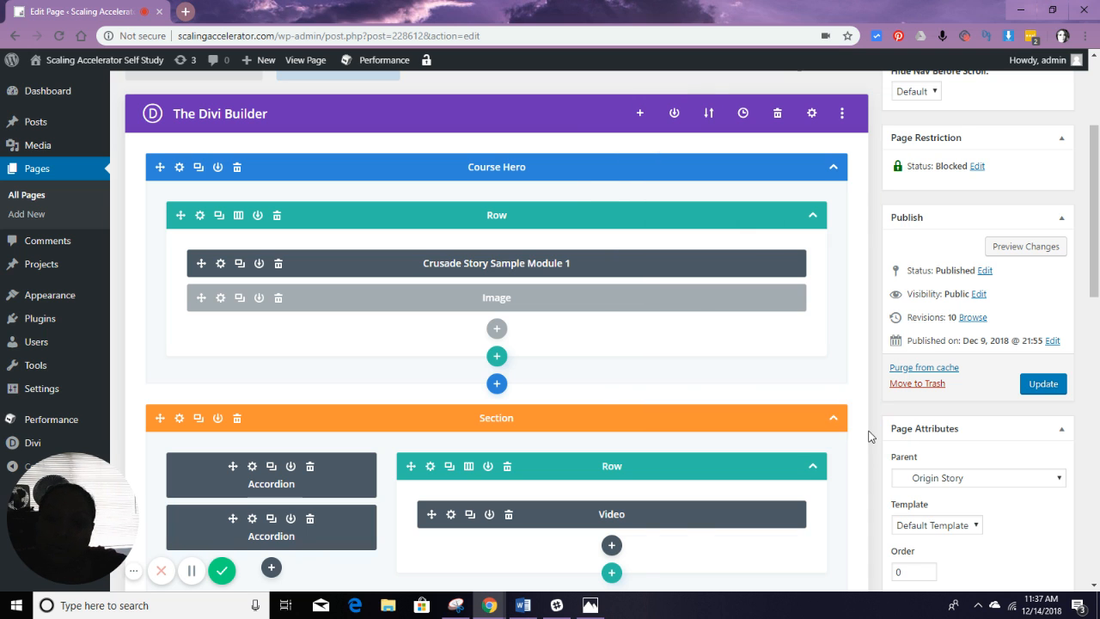
- Change the Course Hero text module's admin label to Rebel Origin Story Module 1 and save the module's settings
scroll(713, 360, "up", 3)
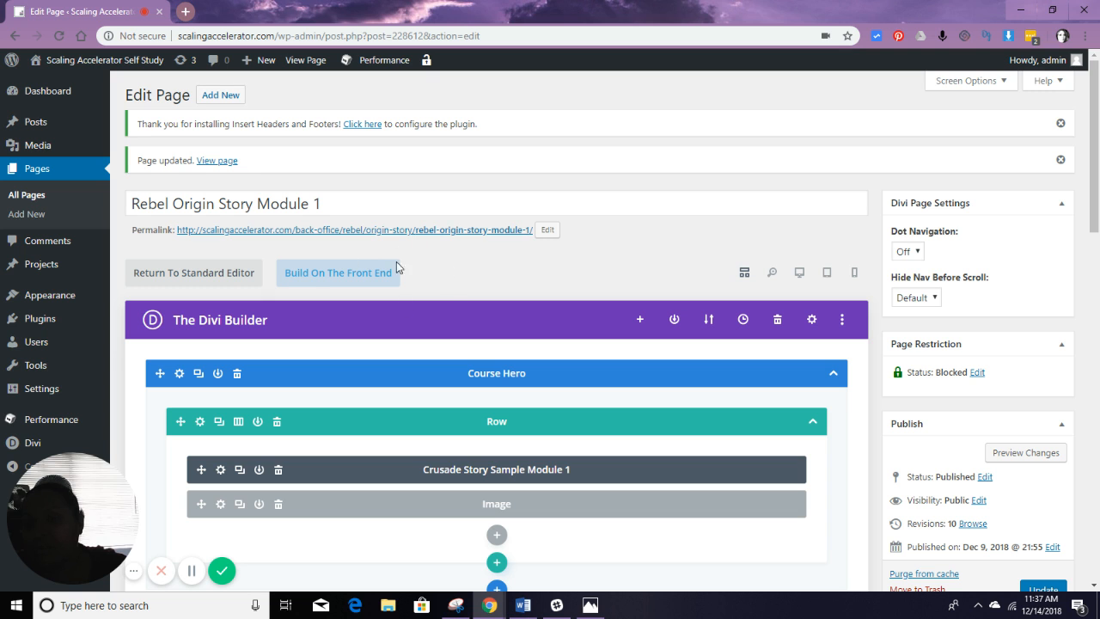
scroll(539, 307, "down", 3)
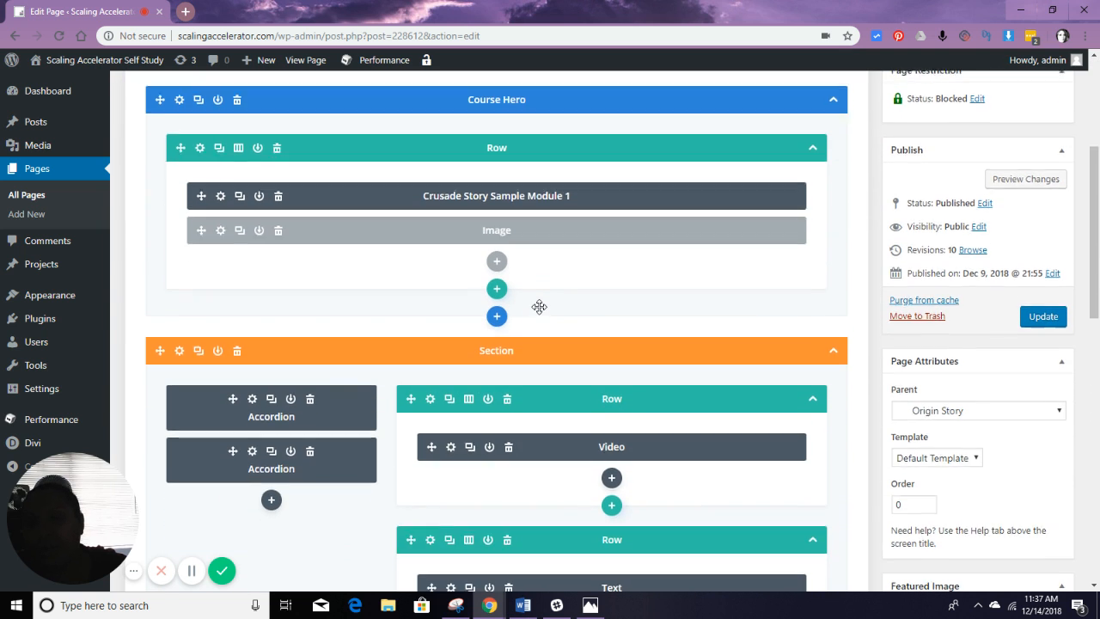
scroll(539, 307, "down", 1)
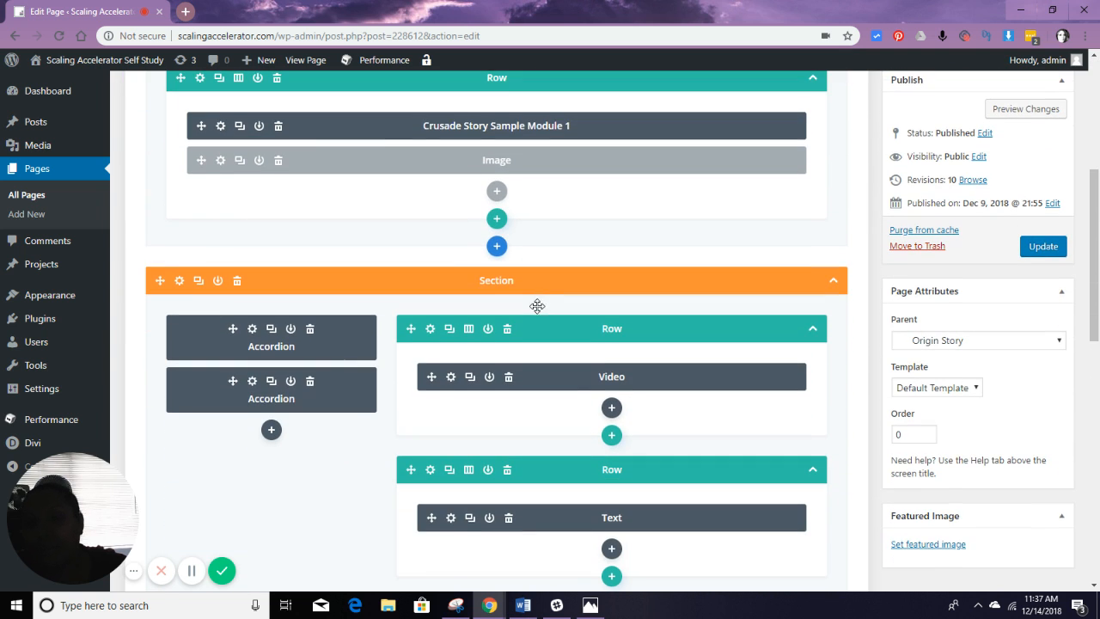
left_click(220, 125)
scroll(697, 279, "down", 3)
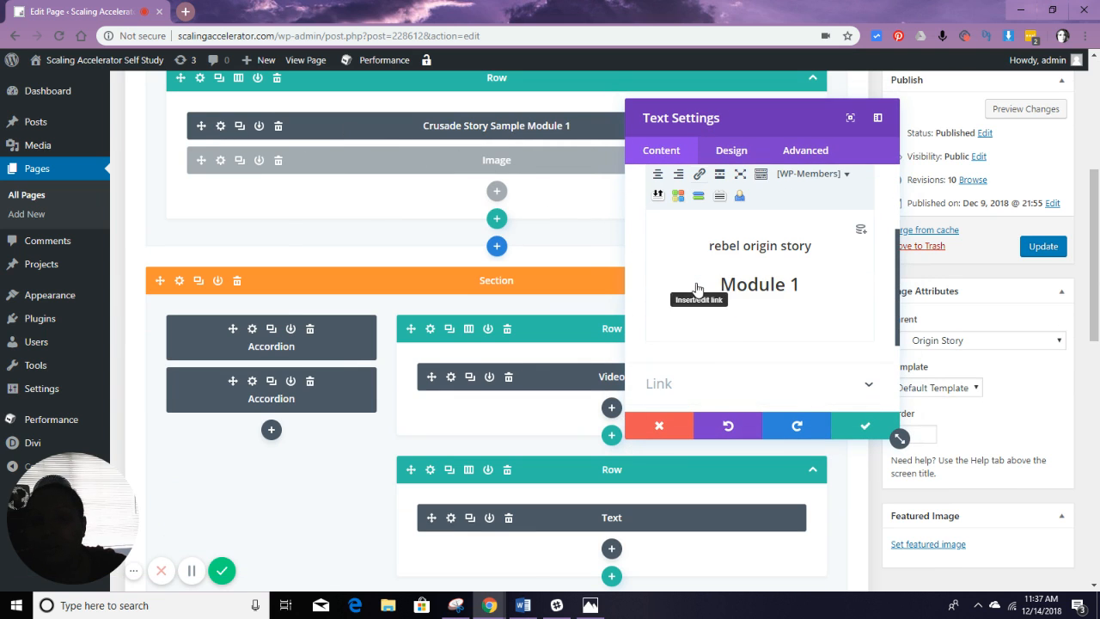
scroll(697, 284, "down", 2)
left_click(708, 327)
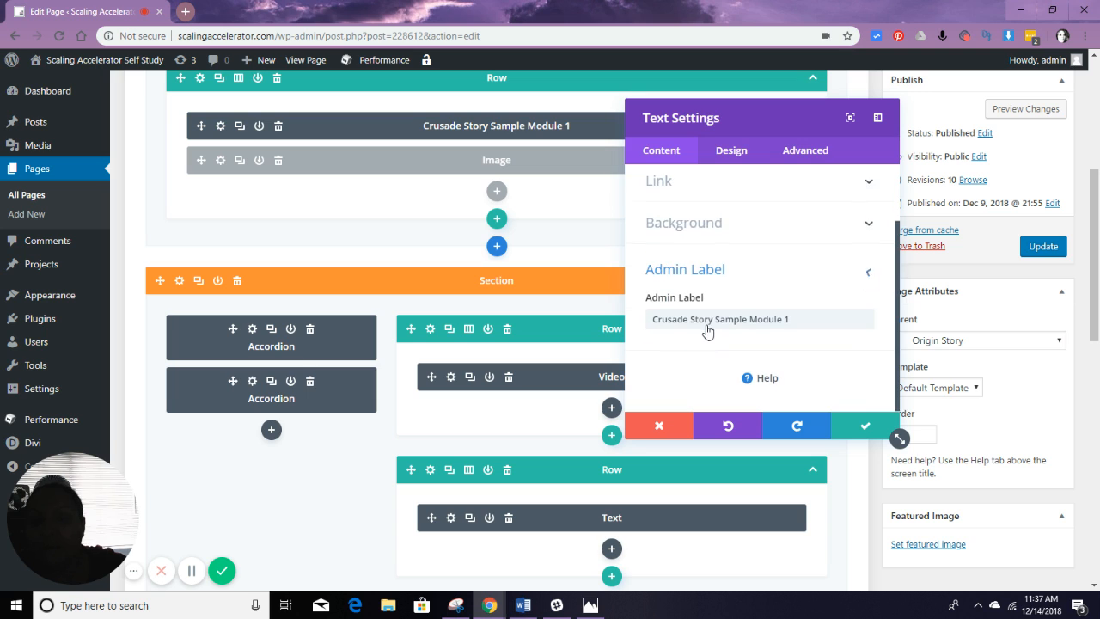
double_click(691, 318)
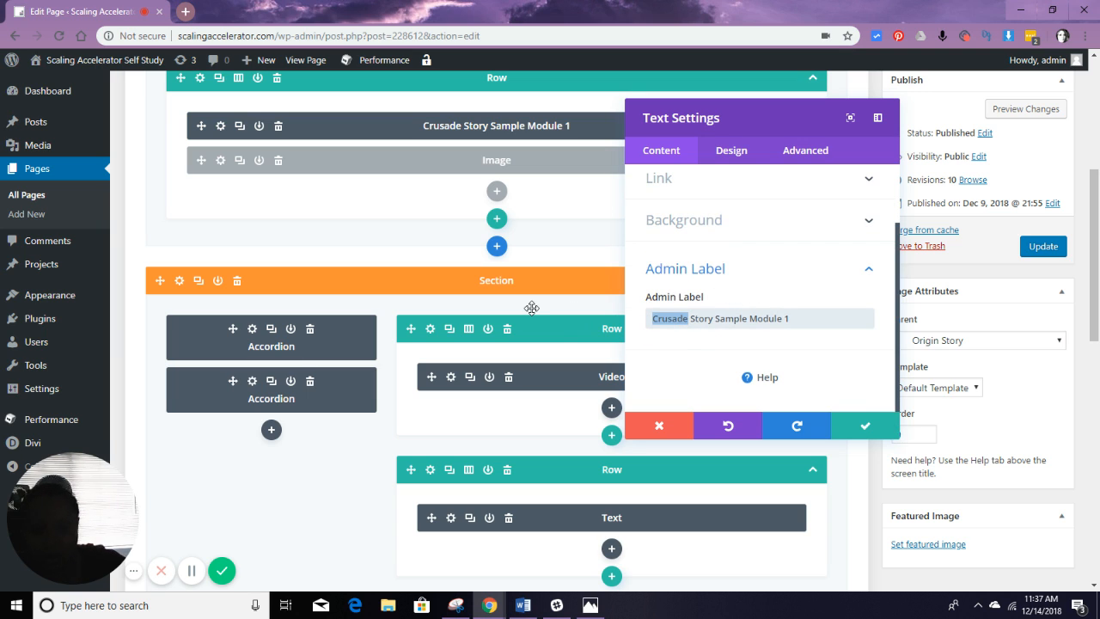
type("Rebel")
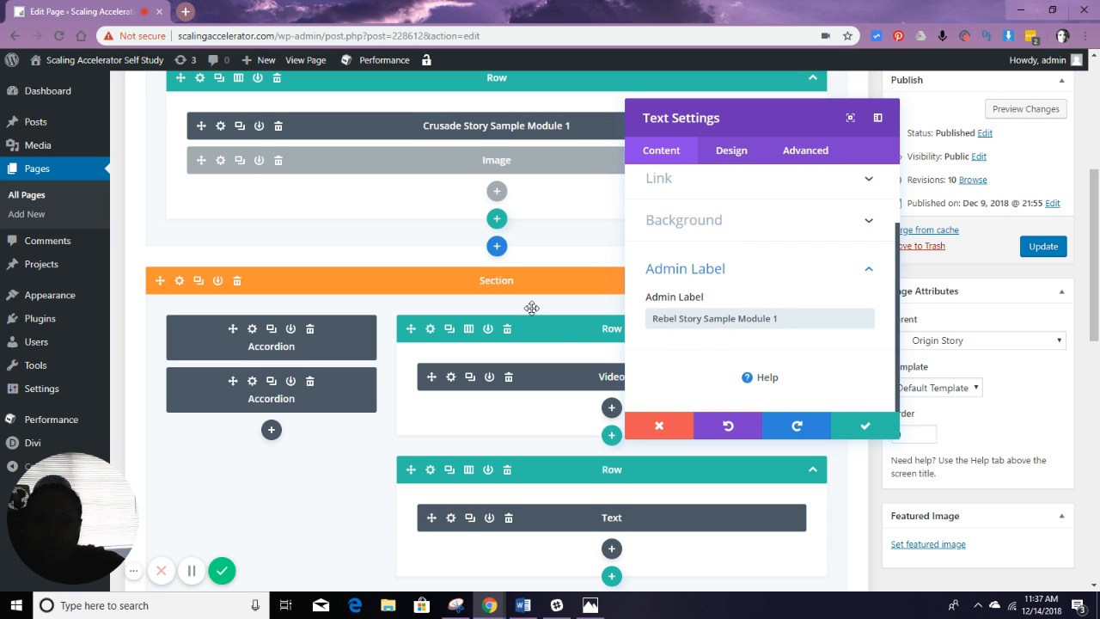
type(" Origin")
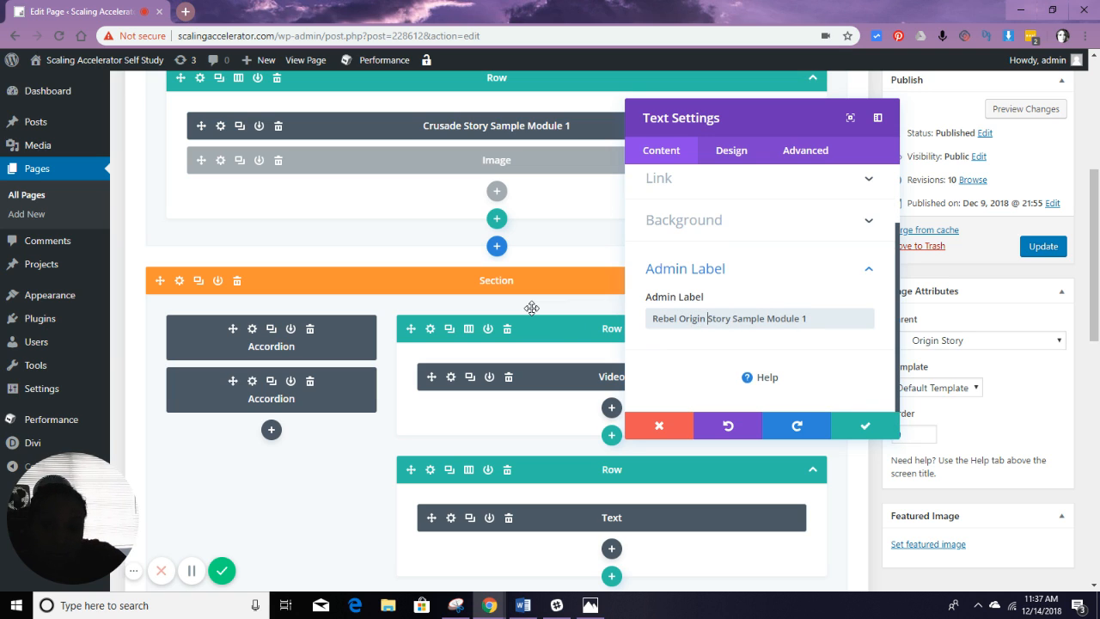
key("BackSpace")
key("BackSpace")
key("BackSpace")
key("BackSpace")
key("BackSpace")
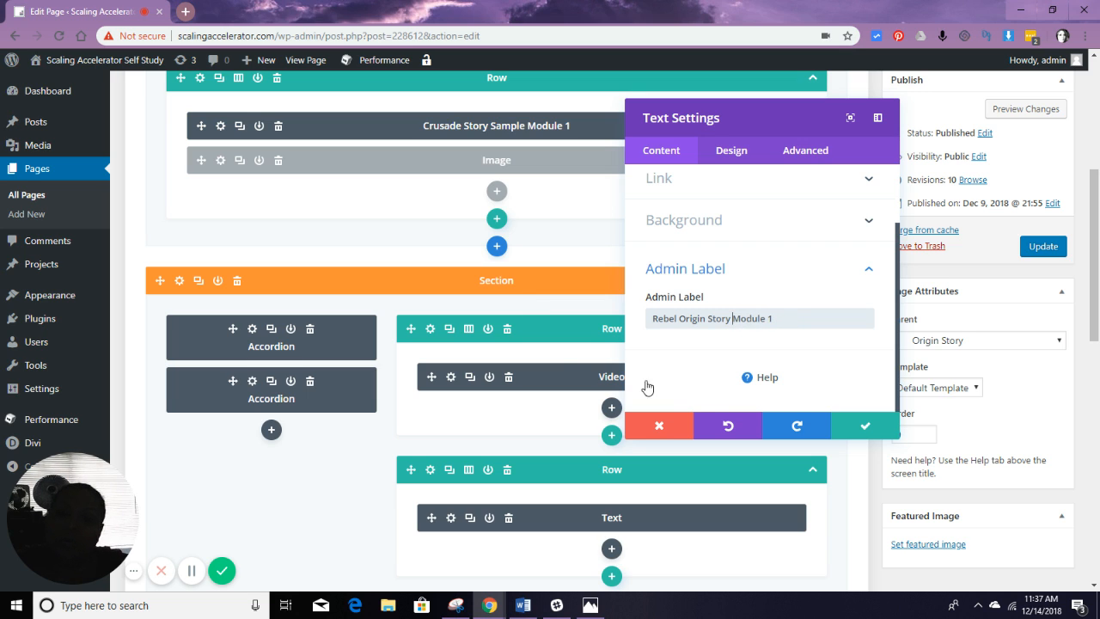
left_click(860, 430)
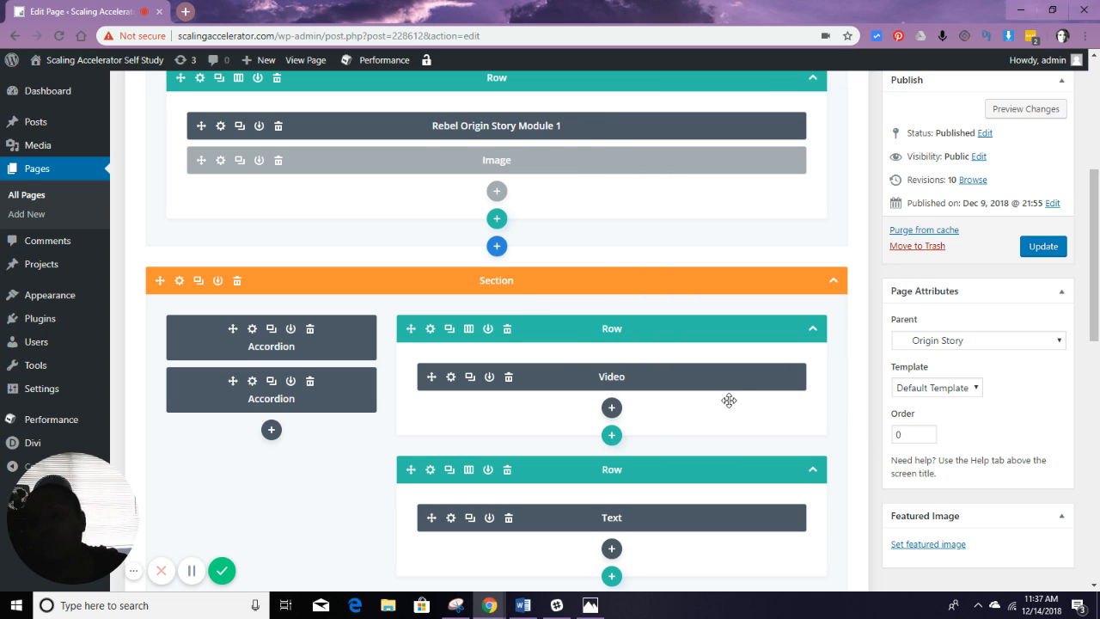
- Look over the remaining page sections, update the Rebel Origin Story Module 1 page and view it on the site
scroll(728, 399, "down", 3)
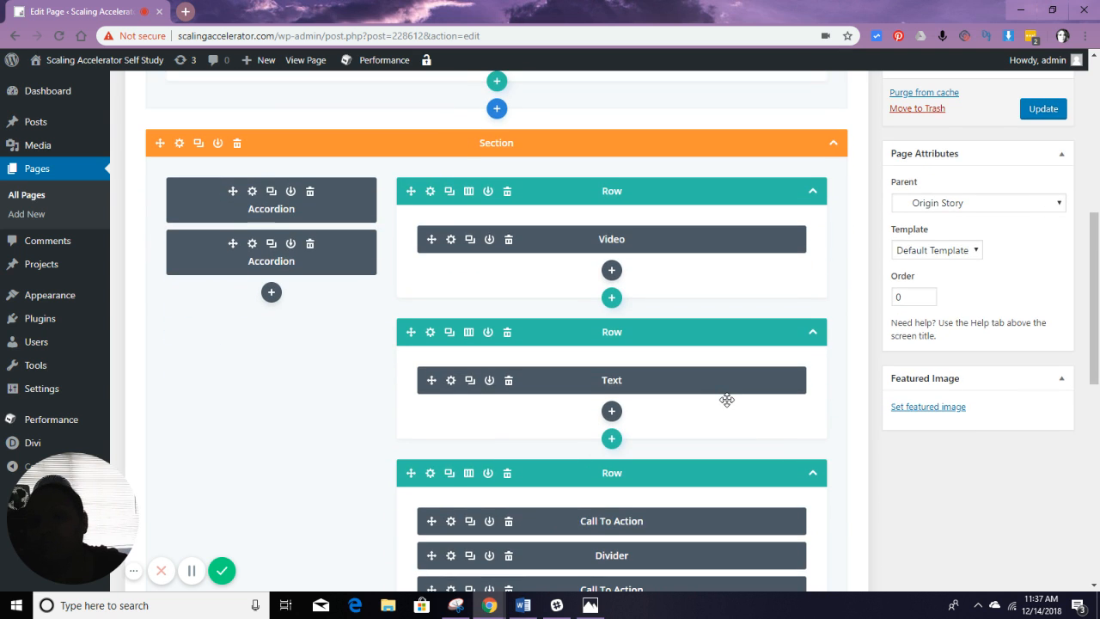
scroll(727, 399, "down", 3)
scroll(728, 400, "up", 3)
left_click(1046, 109)
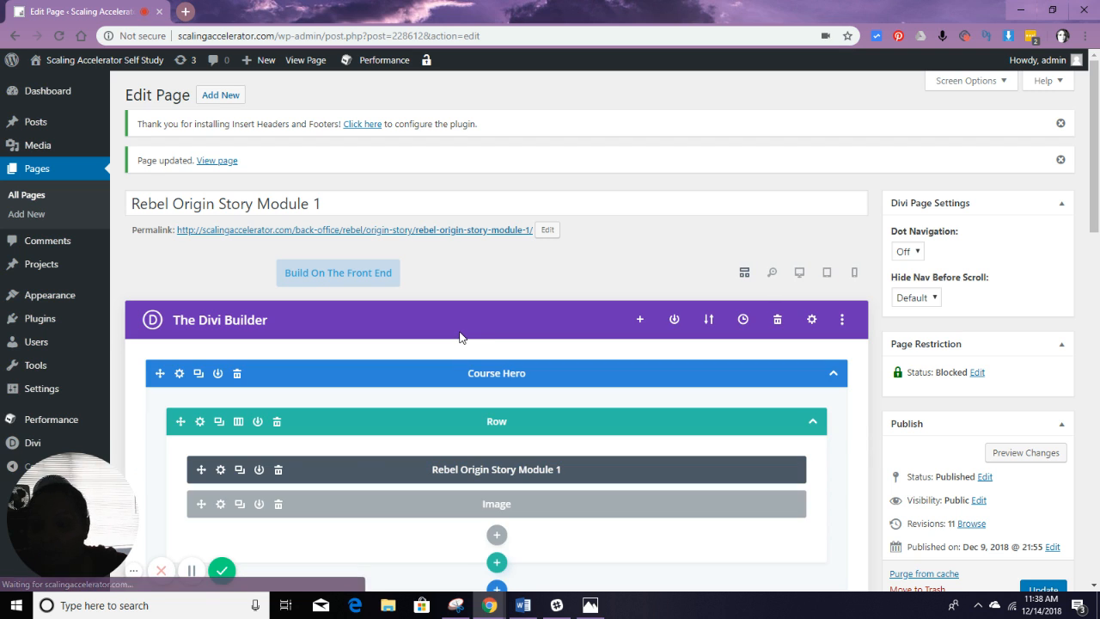
left_click(305, 69)
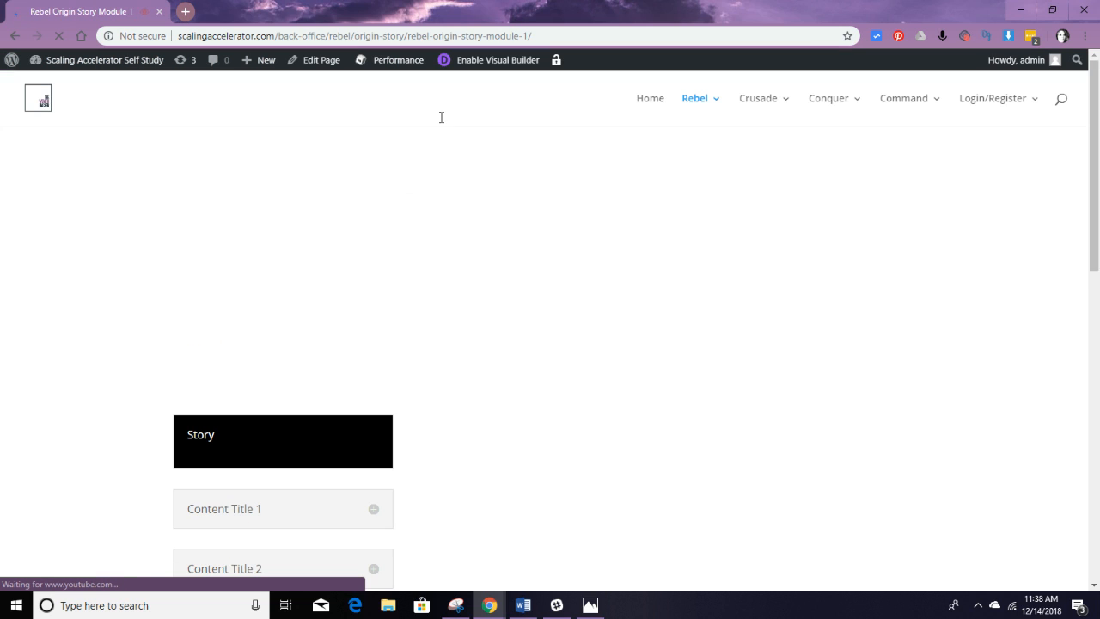
- Look over the published Rebel Origin Story Module 1 page for headings that still carry the Crusade name
scroll(452, 349, "down", 2)
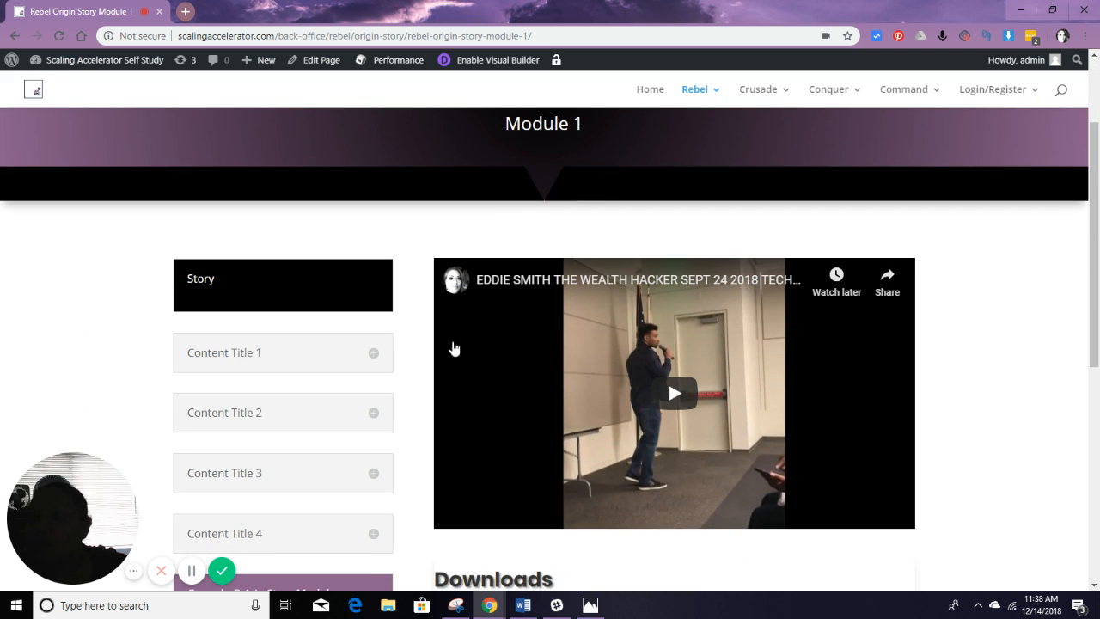
scroll(356, 344, "down", 2)
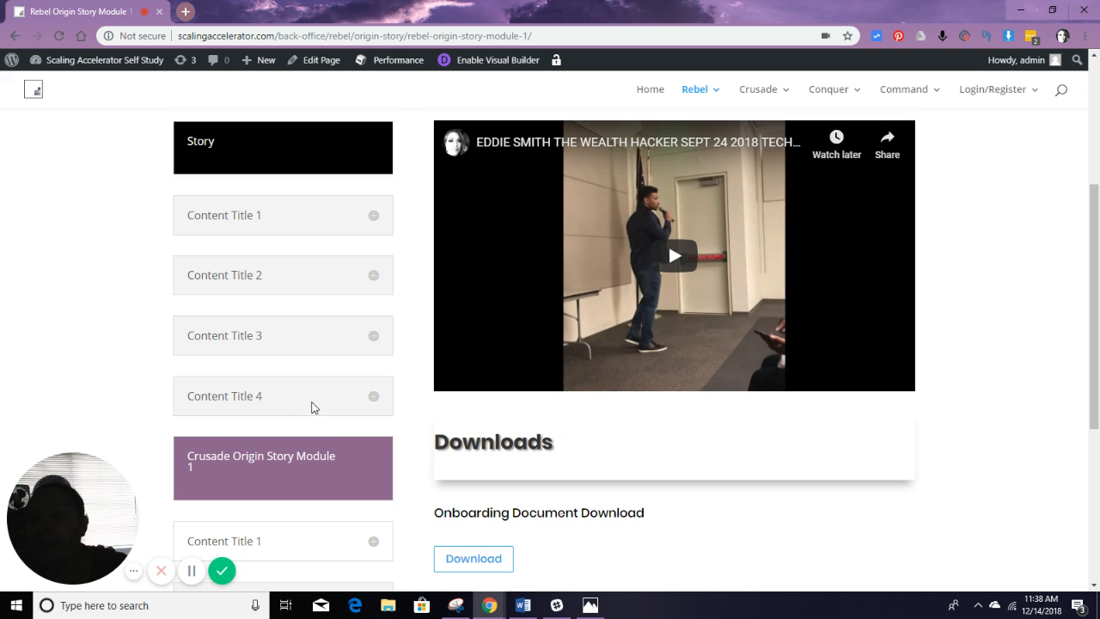
scroll(312, 408, "down", 2)
scroll(357, 381, "down", 2)
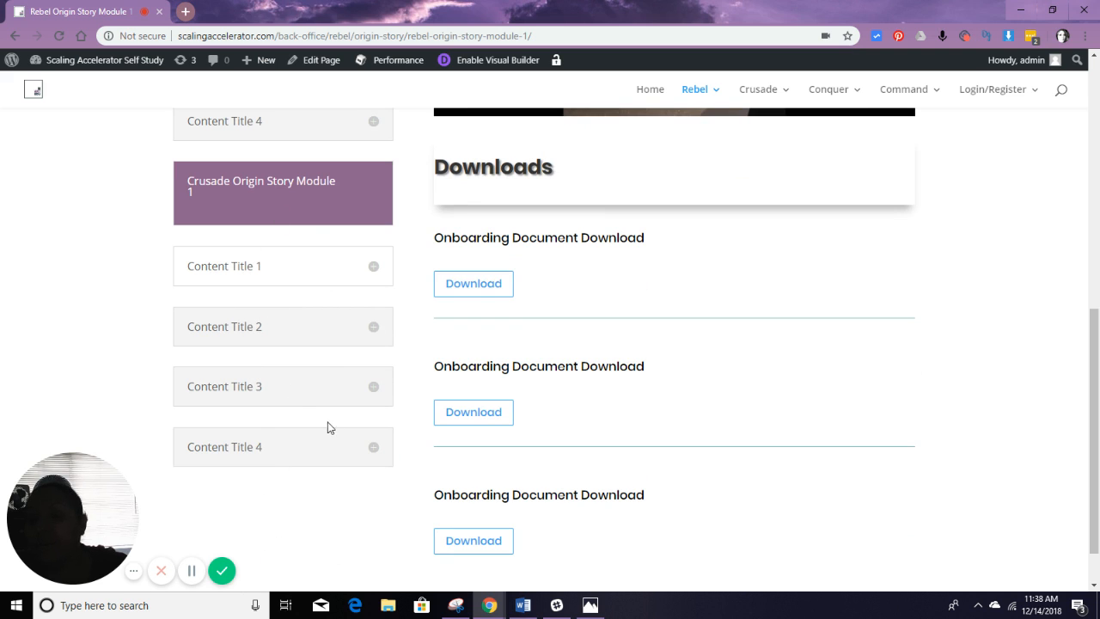
scroll(353, 381, "up", 4)
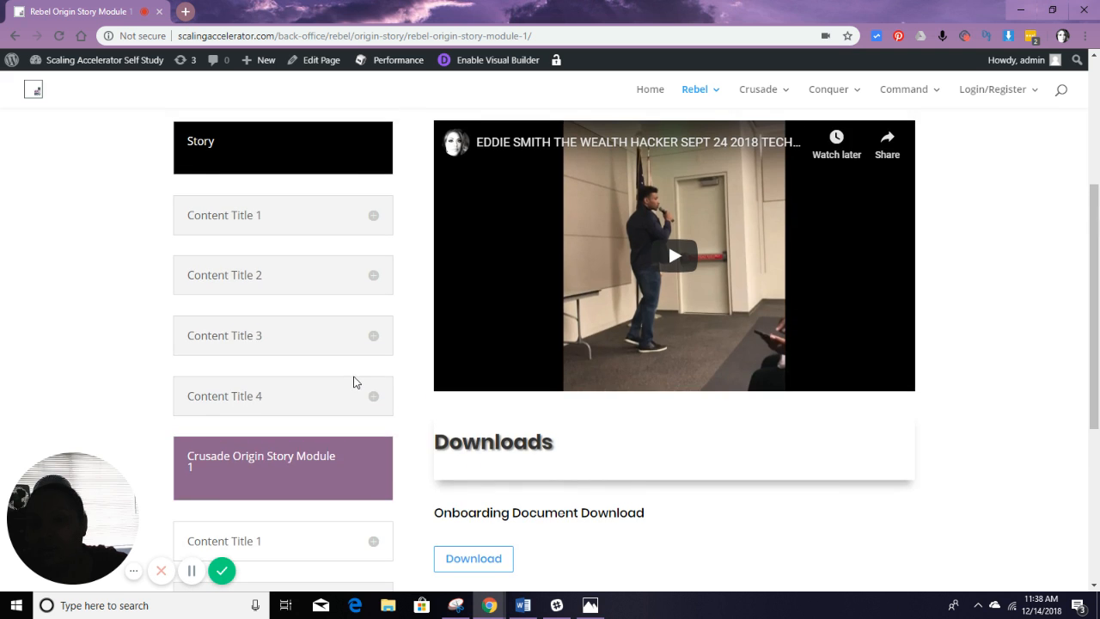
scroll(353, 381, "up", 1)
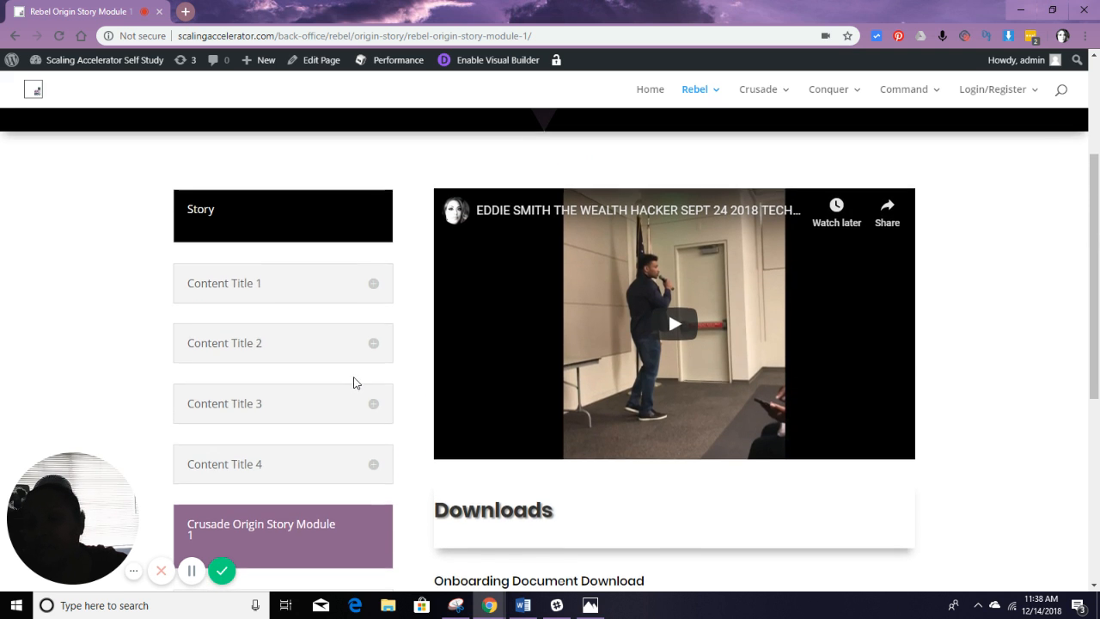
scroll(353, 381, "down", 3)
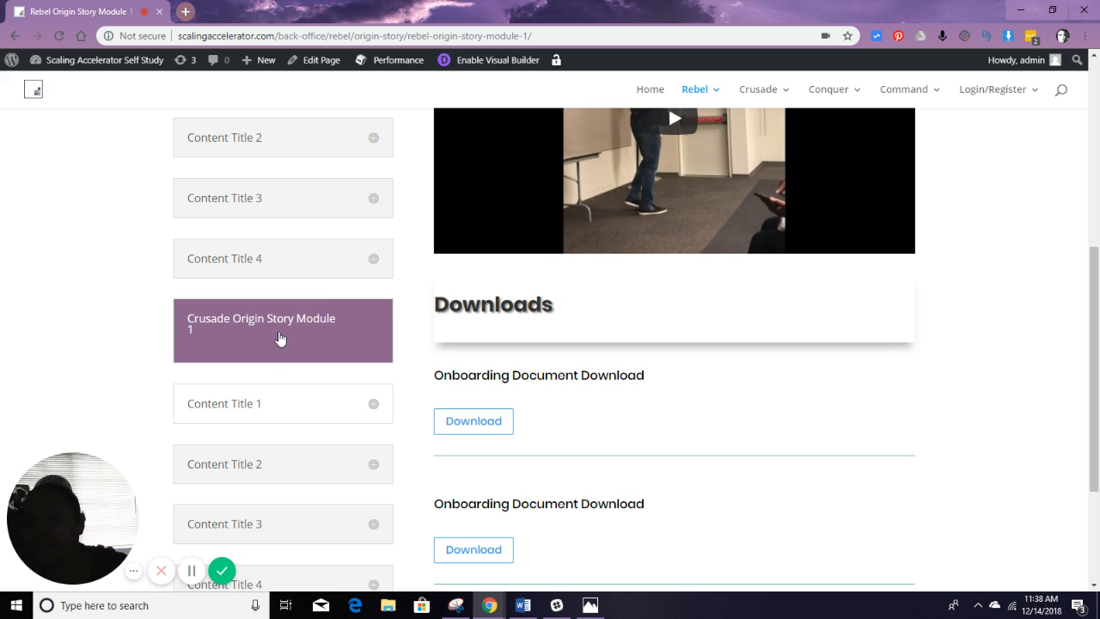
- Edit the page in the Visual Builder and open the settings of the accordion containing the Crusade Origin Story Module 1 item
left_click(481, 62)
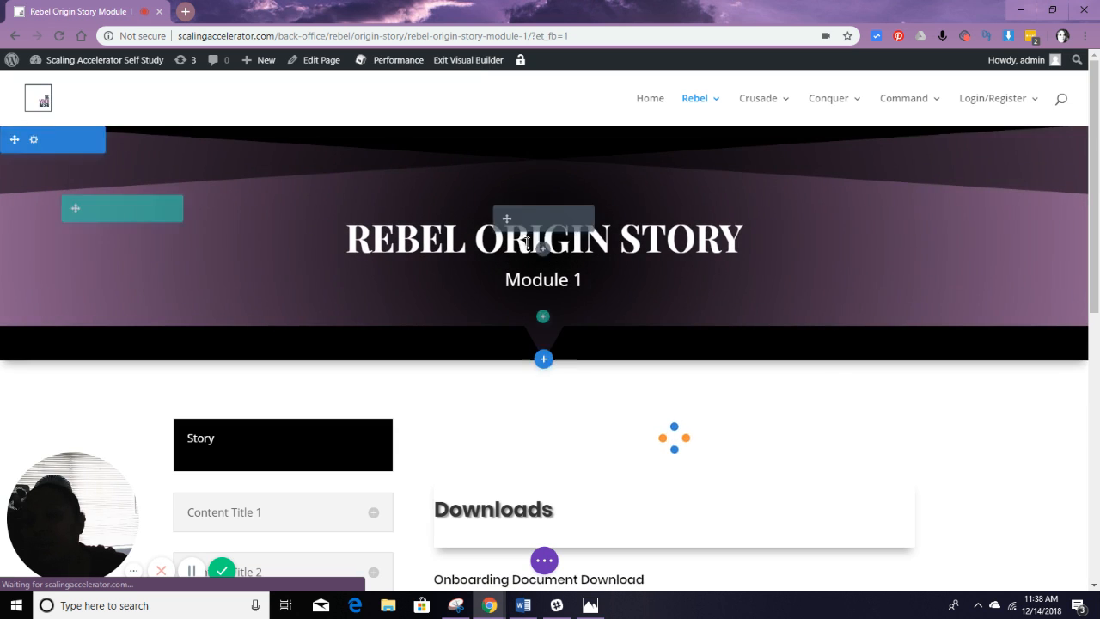
scroll(524, 238, "down", 5)
scroll(199, 408, "down", 1)
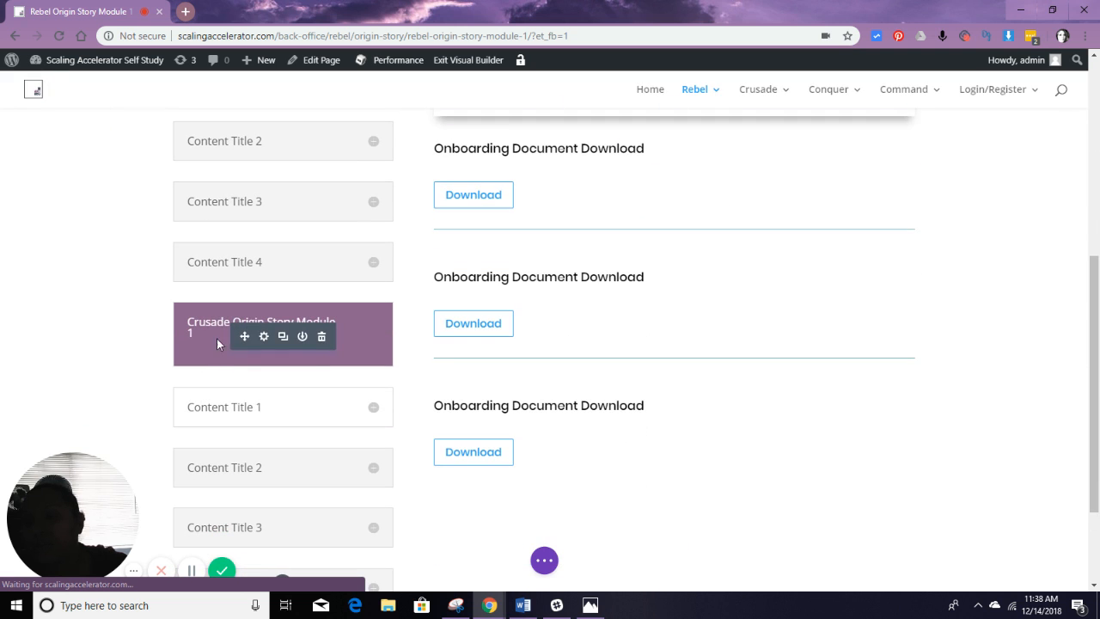
mouse_move(263, 351)
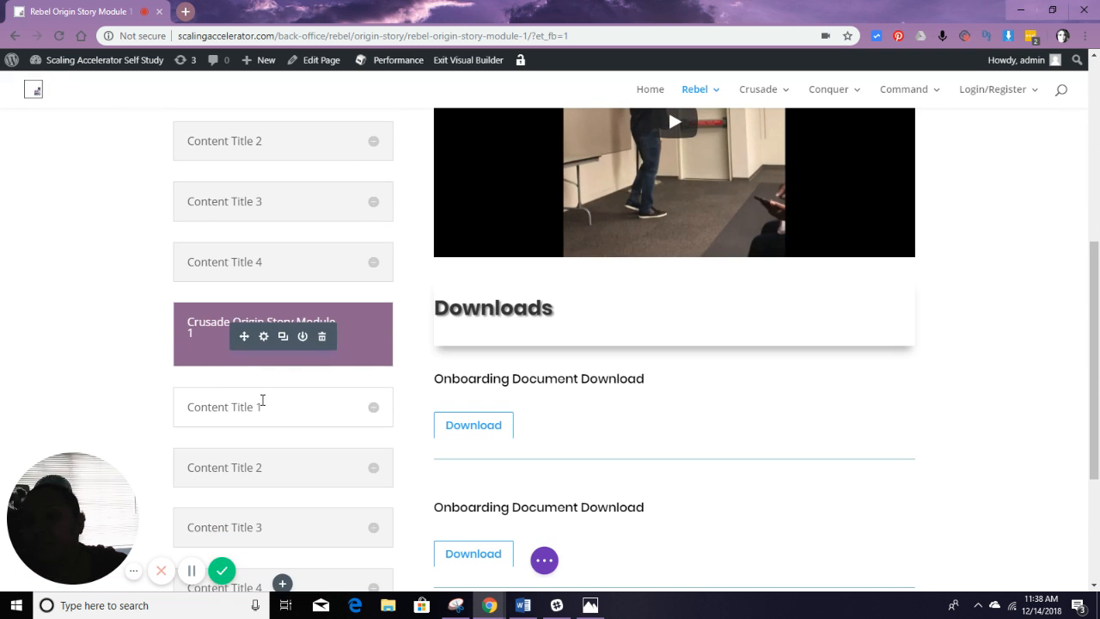
left_click(264, 336)
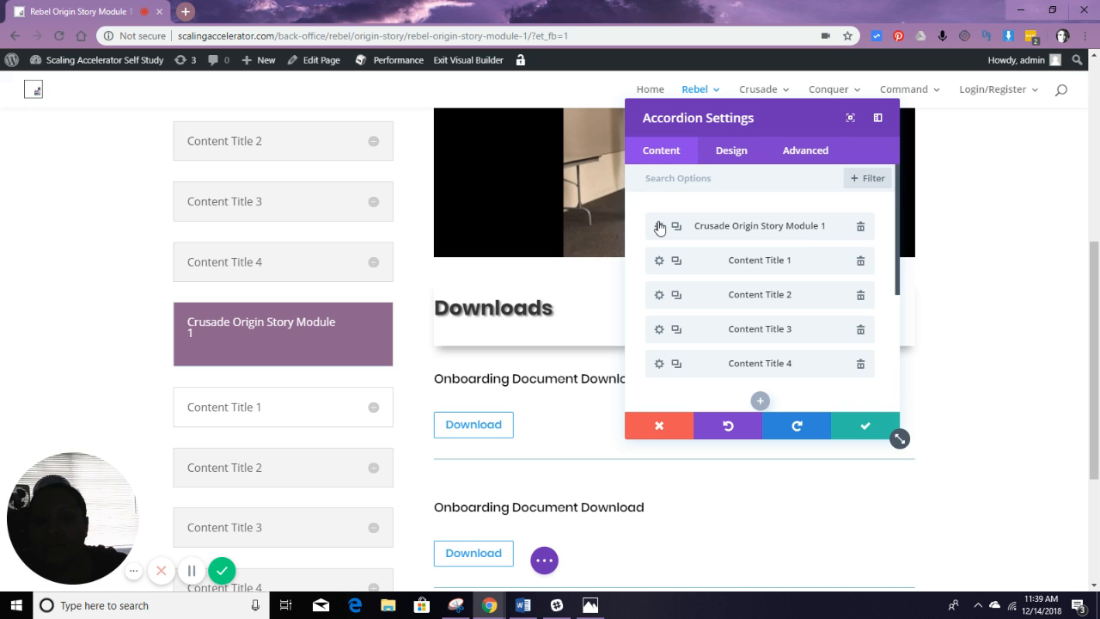
- Retitle the accordion's first item Rebel Origin Story Module 1 and save the item
left_click(659, 226)
left_click_drag(687, 264, 589, 257)
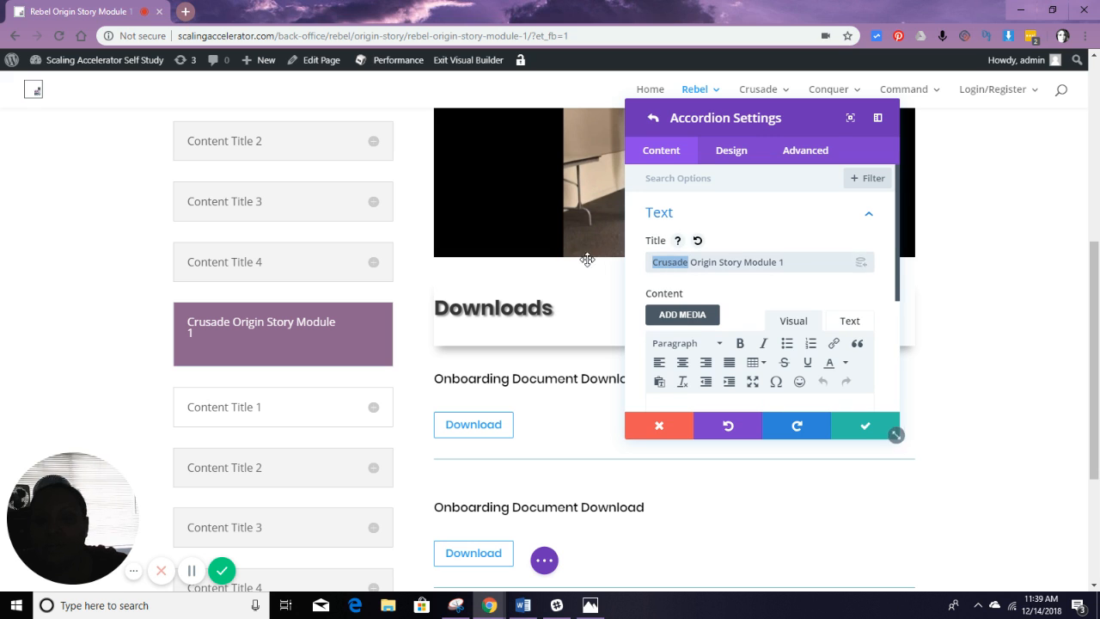
type("Rebel")
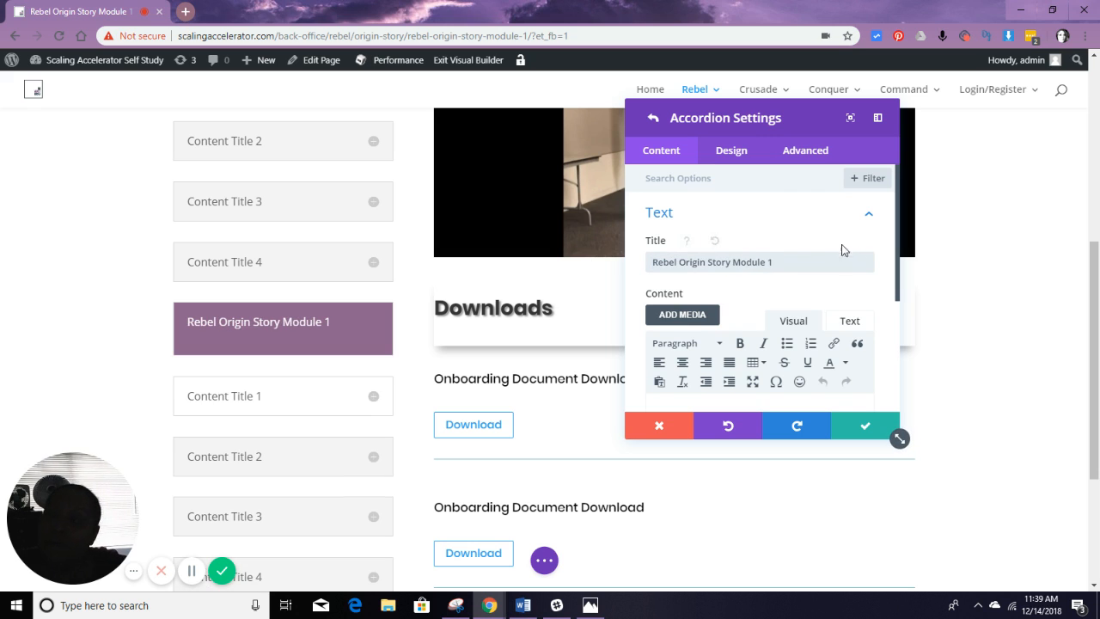
scroll(836, 262, "down", 3)
scroll(832, 266, "down", 1)
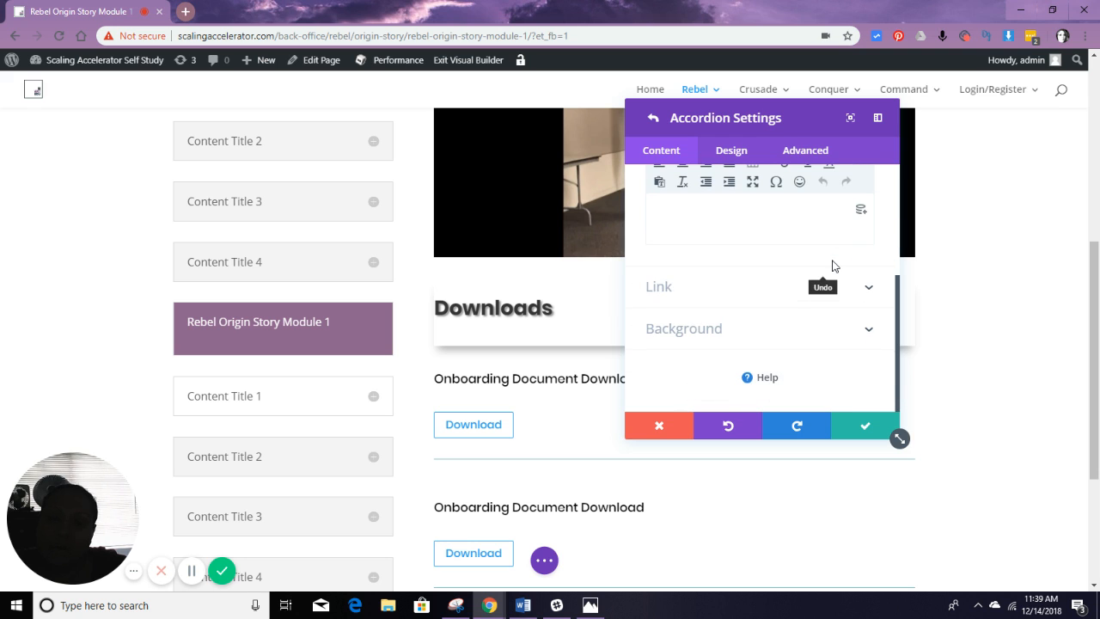
scroll(831, 264, "up", 3)
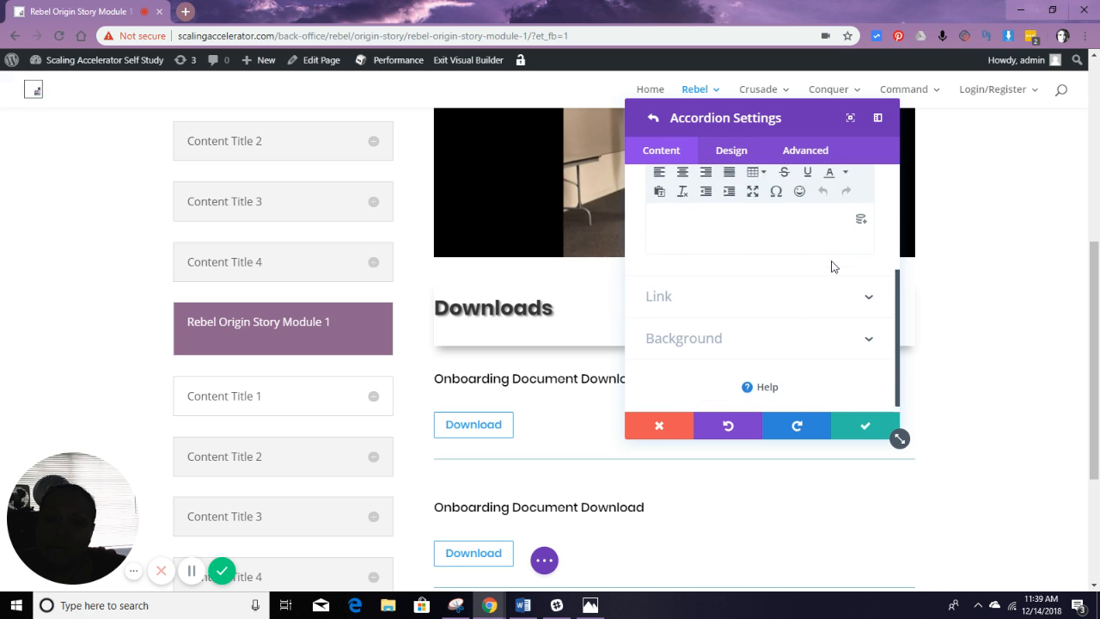
left_click(869, 427)
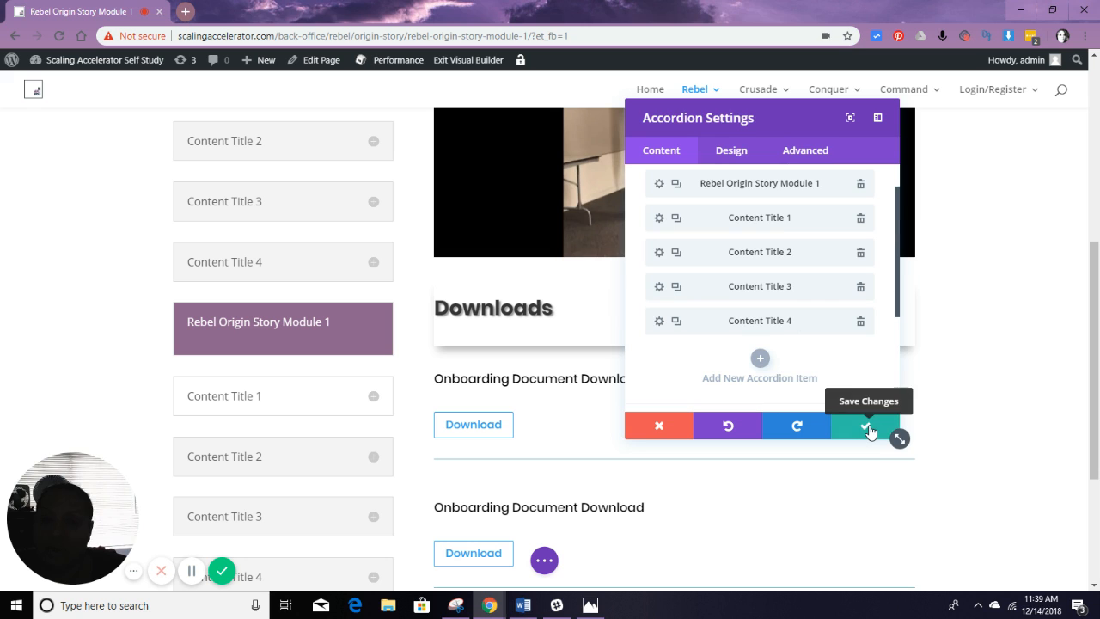
- Set the accordion's admin label to Rebel Origin Story Module 1 and save the module's settings
scroll(820, 279, "up", 2)
scroll(819, 283, "down", 5)
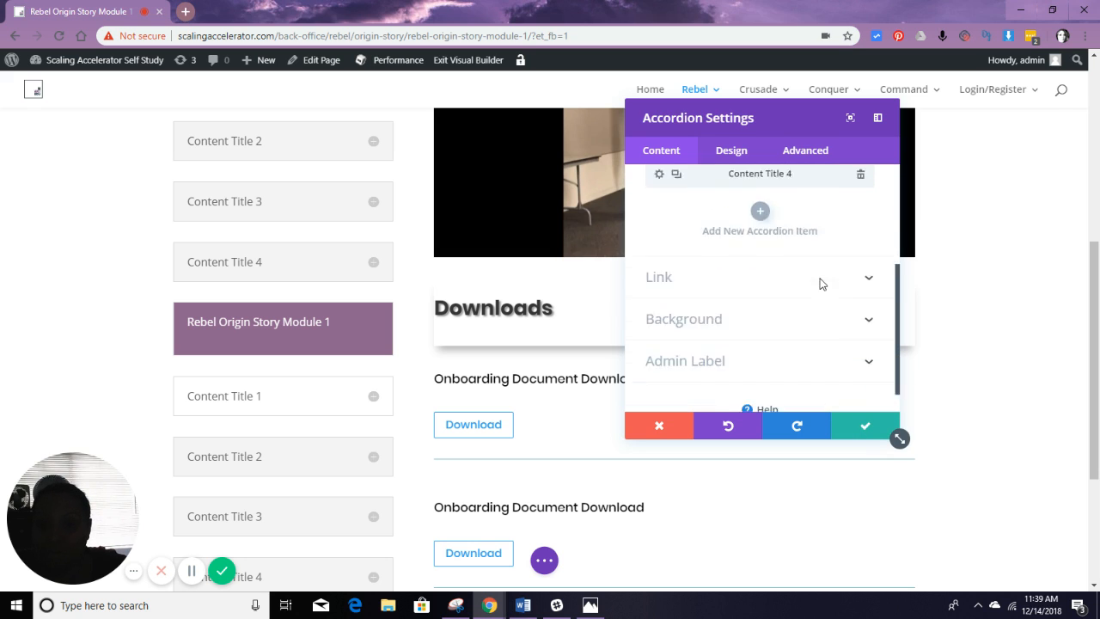
scroll(728, 335, "up", 2)
scroll(727, 344, "down", 3)
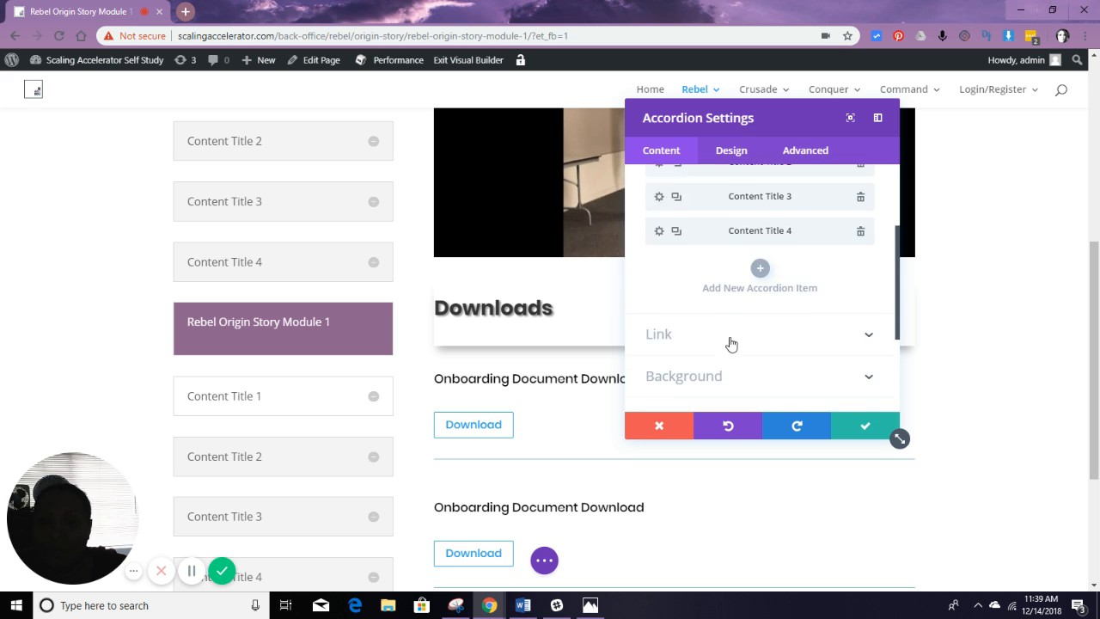
left_click(730, 339)
left_click(717, 319)
left_click(575, 318)
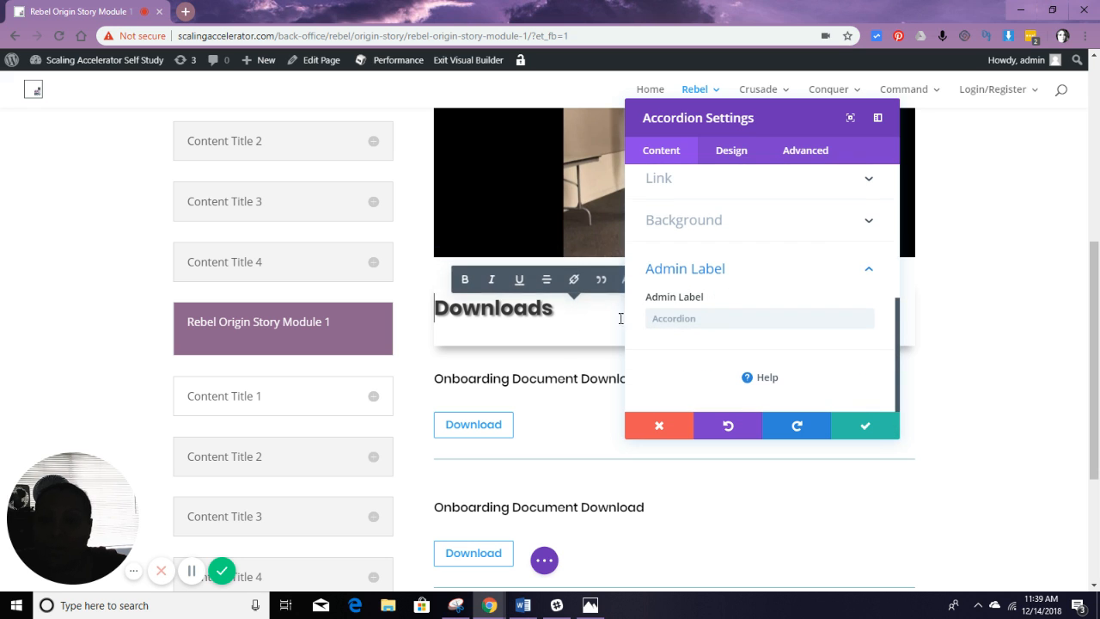
left_click(730, 316)
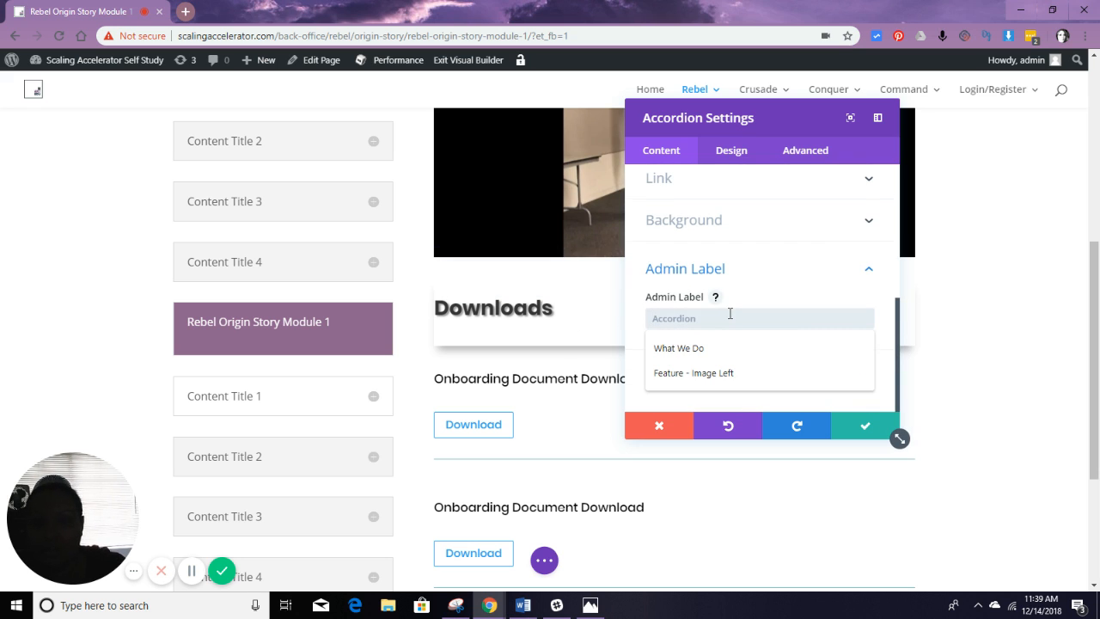
type("Rebel Origin Story Module 1")
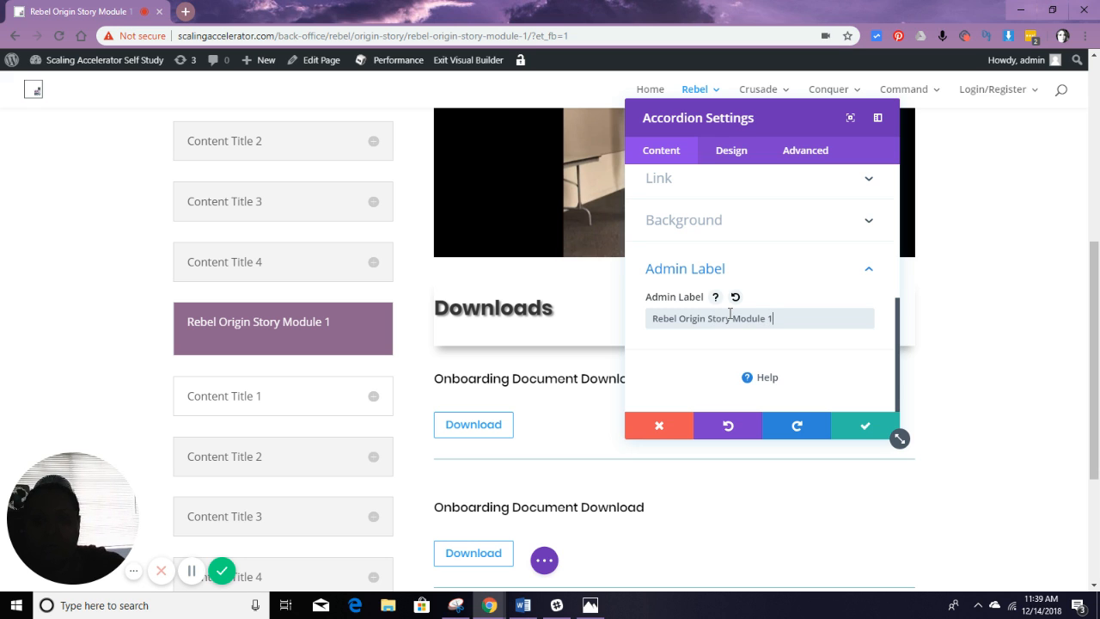
left_click(864, 427)
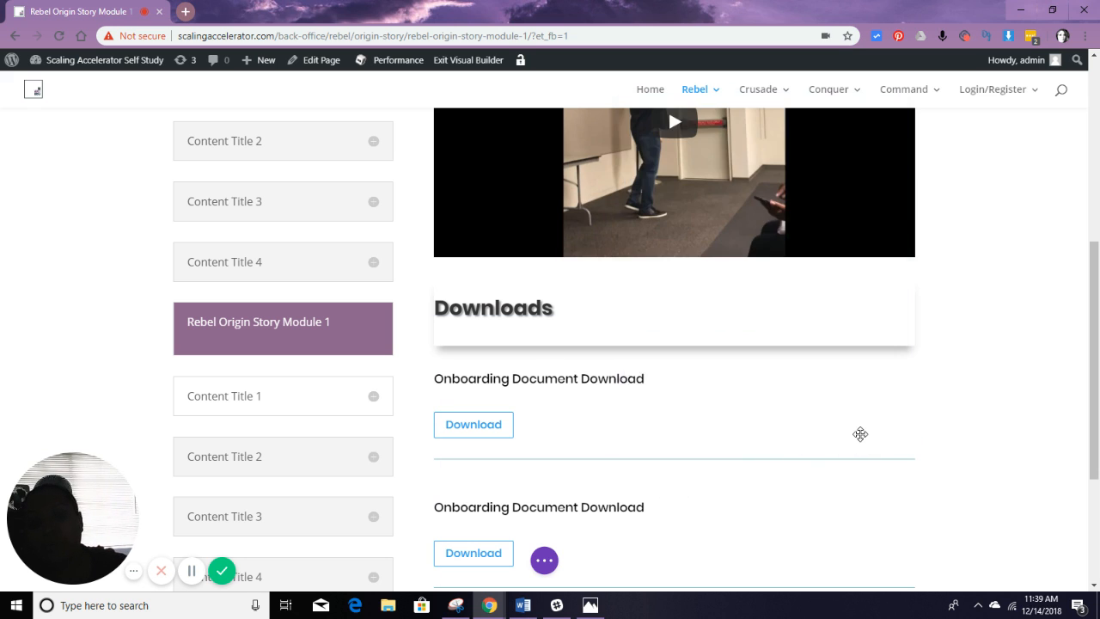
- Check the rest of the Module 1 page, save it and exit the Visual Builder
scroll(619, 429, "up", 4)
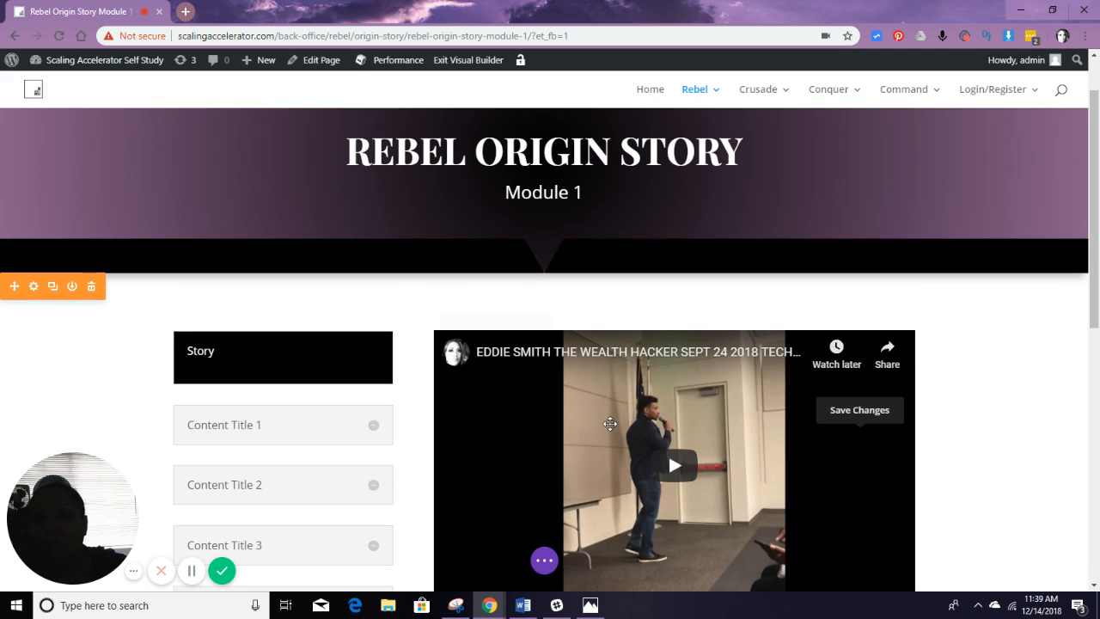
mouse_move(611, 424)
scroll(610, 424, "down", 1)
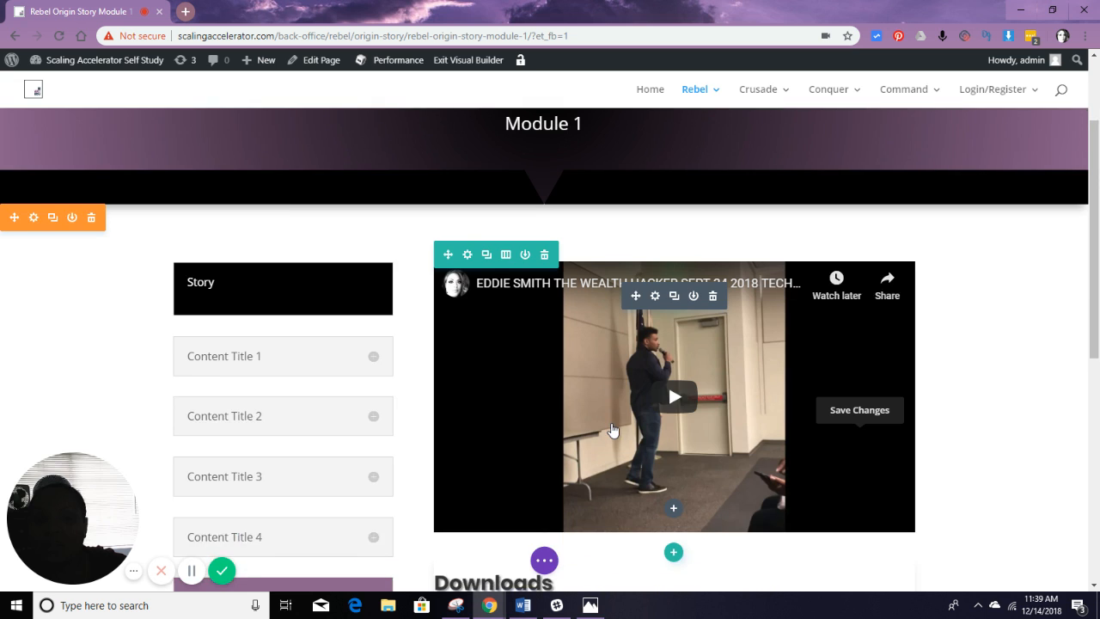
scroll(612, 426, "up", 2)
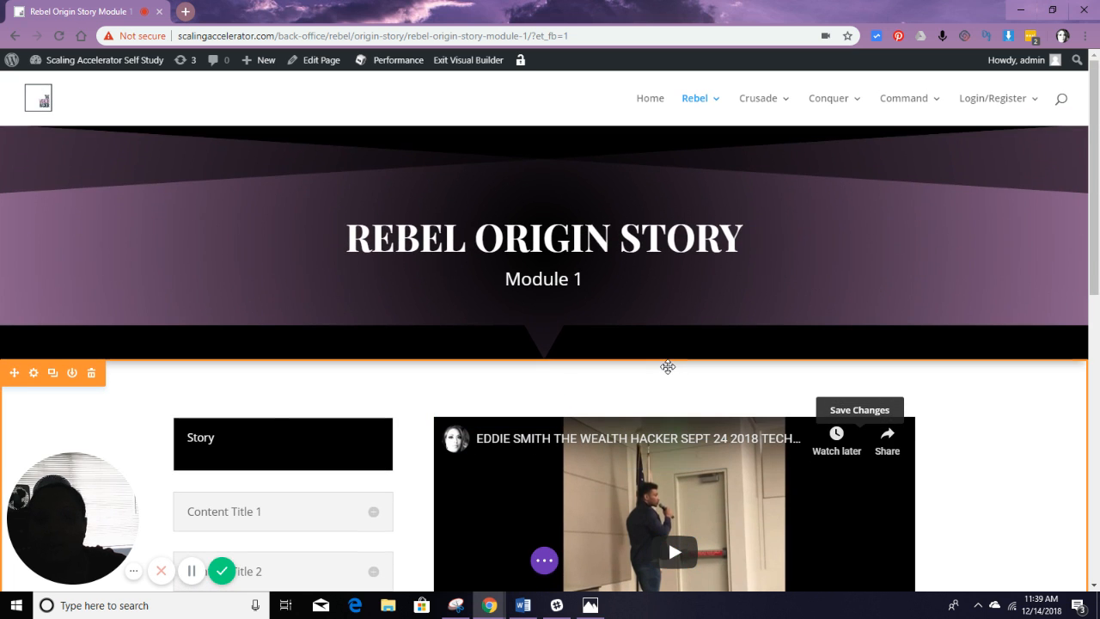
scroll(668, 458, "down", 3)
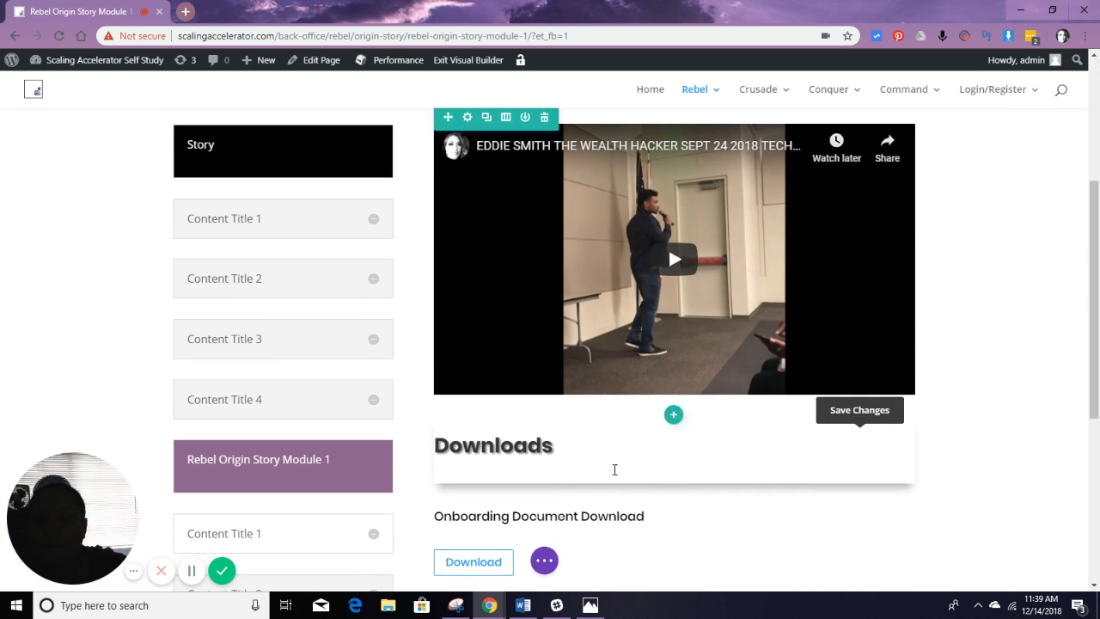
left_click(545, 561)
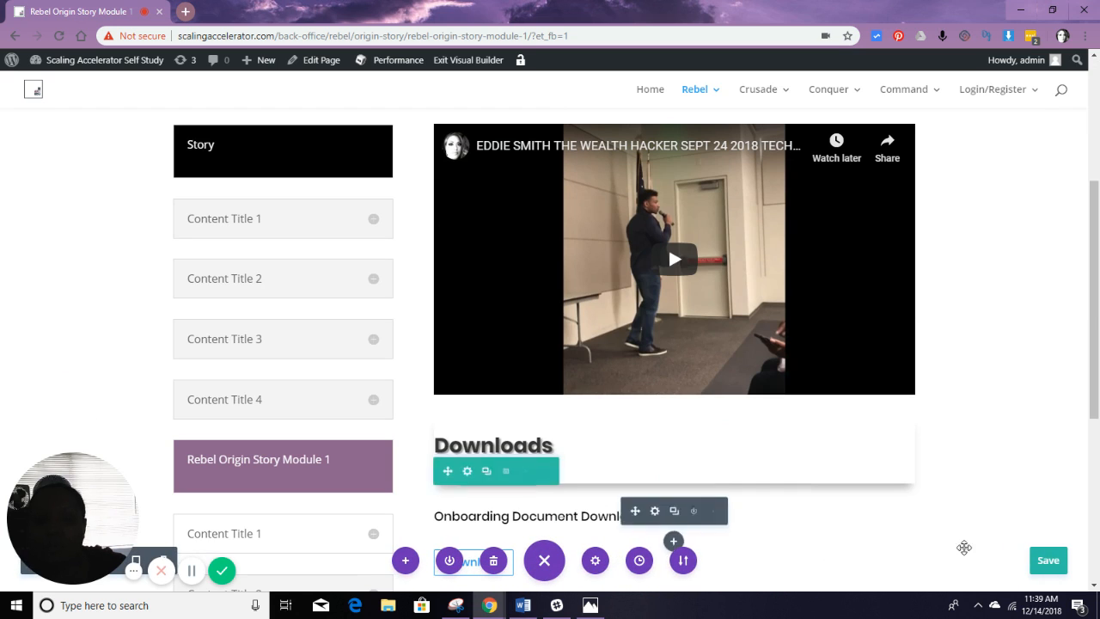
left_click(1049, 560)
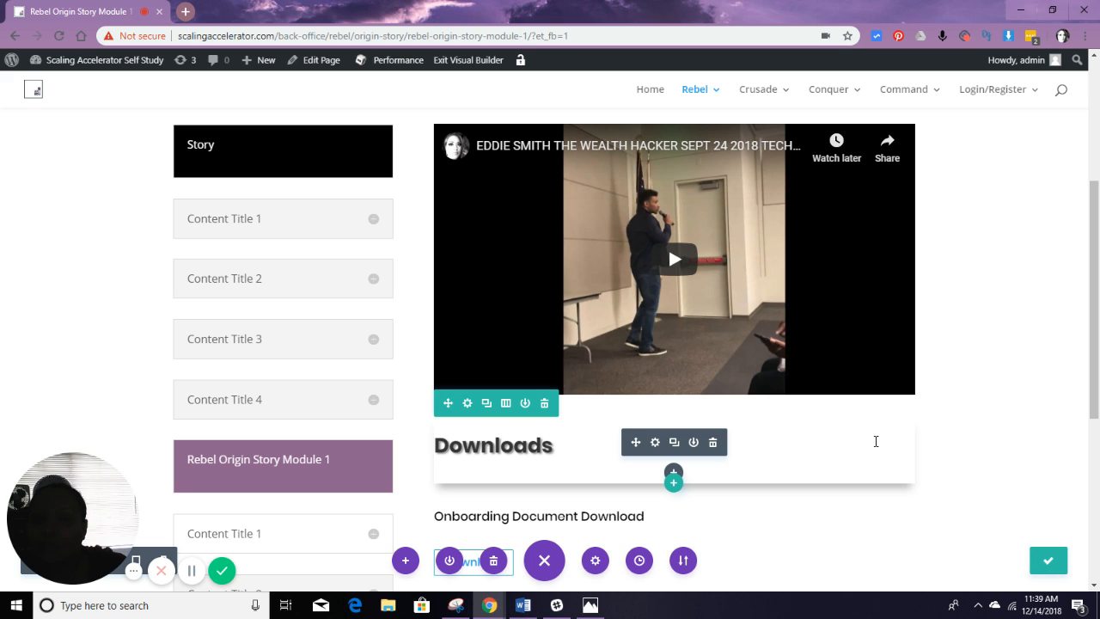
left_click(477, 62)
- Go to the Crusade Origin Story Module 2 page under Rebel's Origin Story and enable the Visual Builder on it
mouse_move(685, 107)
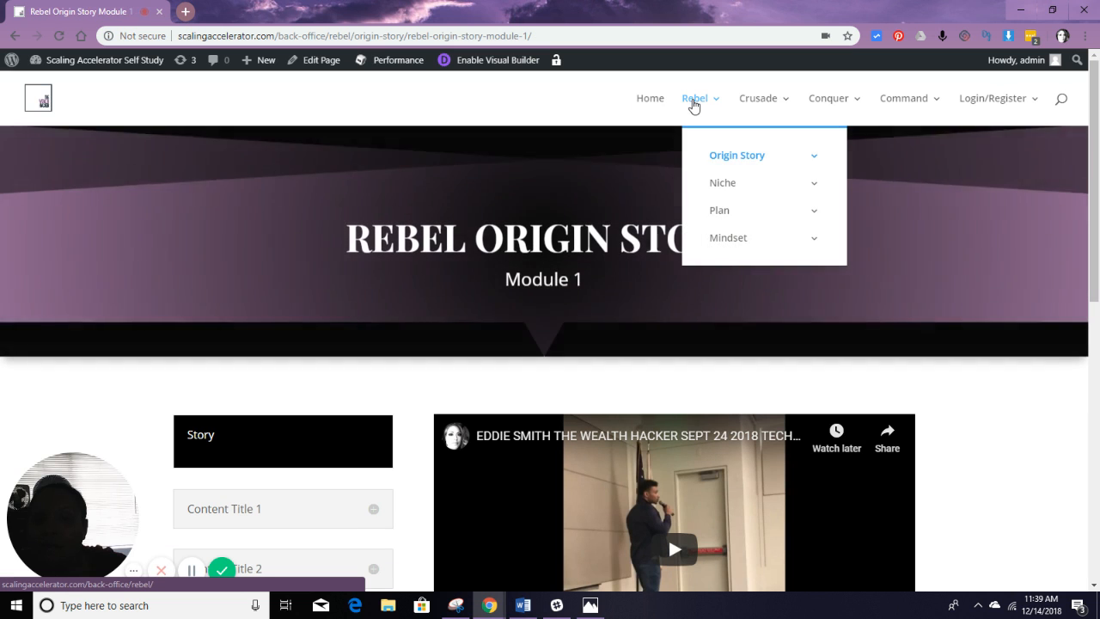
mouse_move(737, 162)
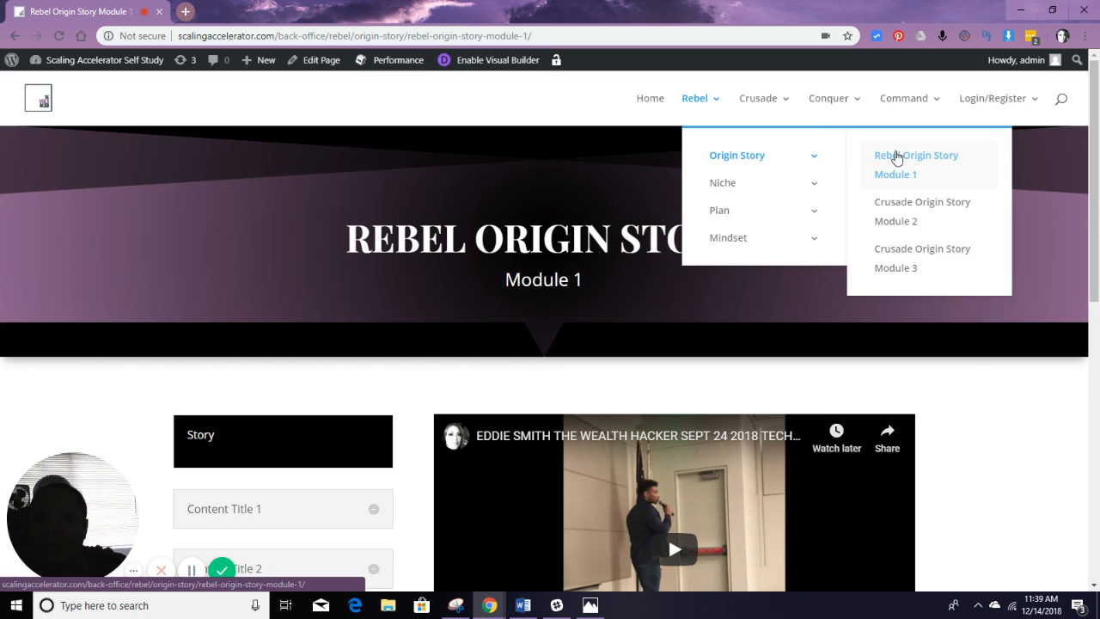
left_click(926, 221)
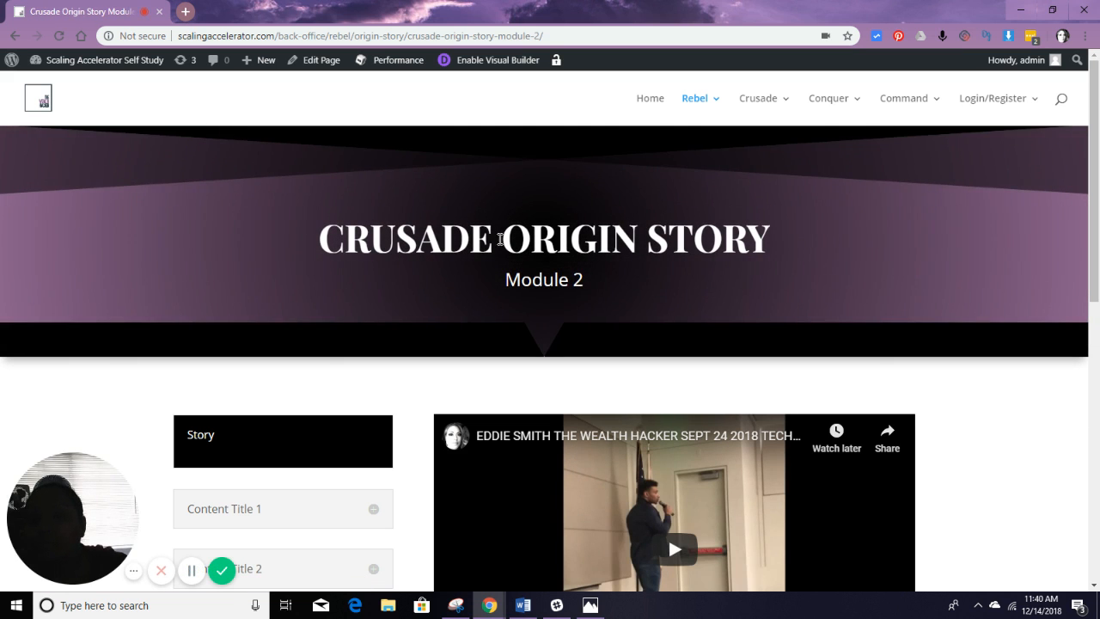
left_click(499, 63)
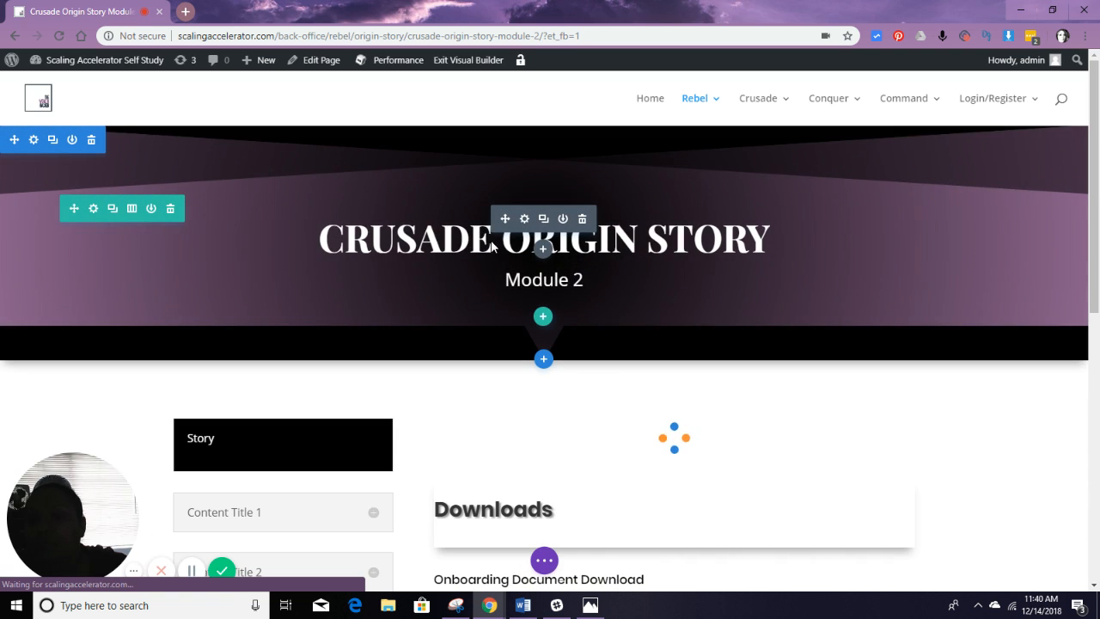
- Replace the word Crusade with REBEL in the Module 2 page's hero heading
left_click(492, 239)
left_click_drag(492, 239, 328, 237)
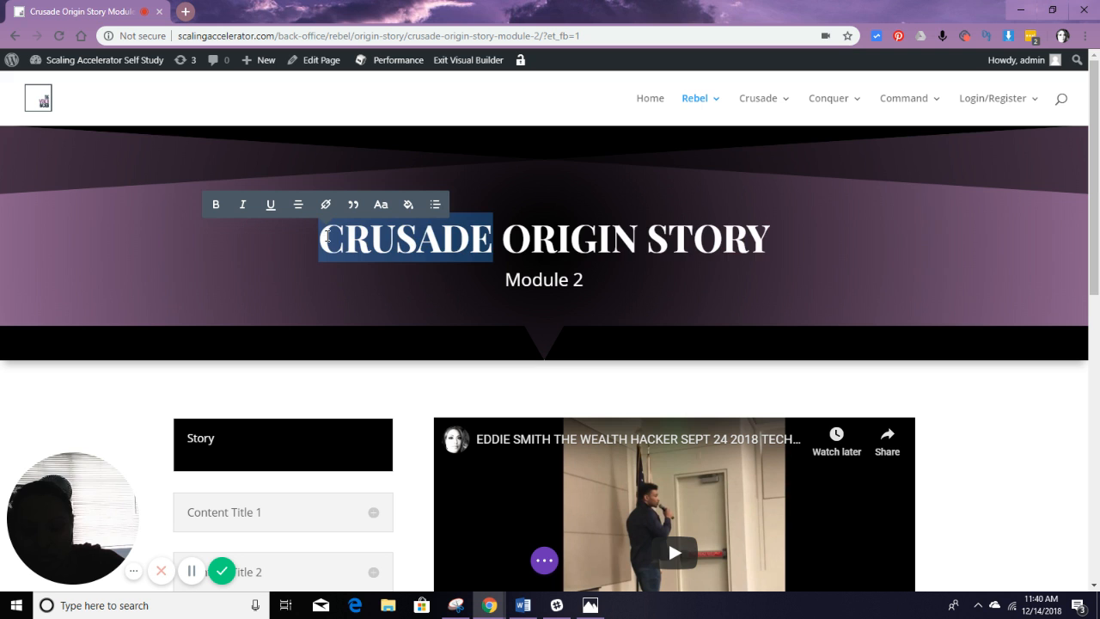
type("REBEL")
- Change the purple accordion item's title to Rebel Origin Story Module 2 directly on the page
scroll(424, 214, "down", 4)
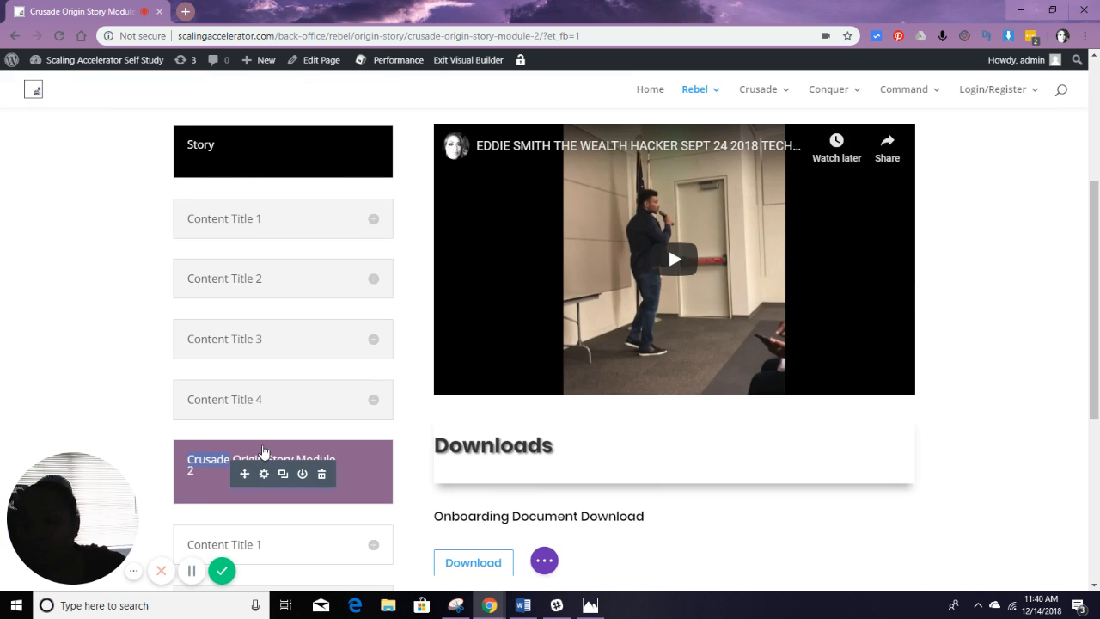
type("Rebel")
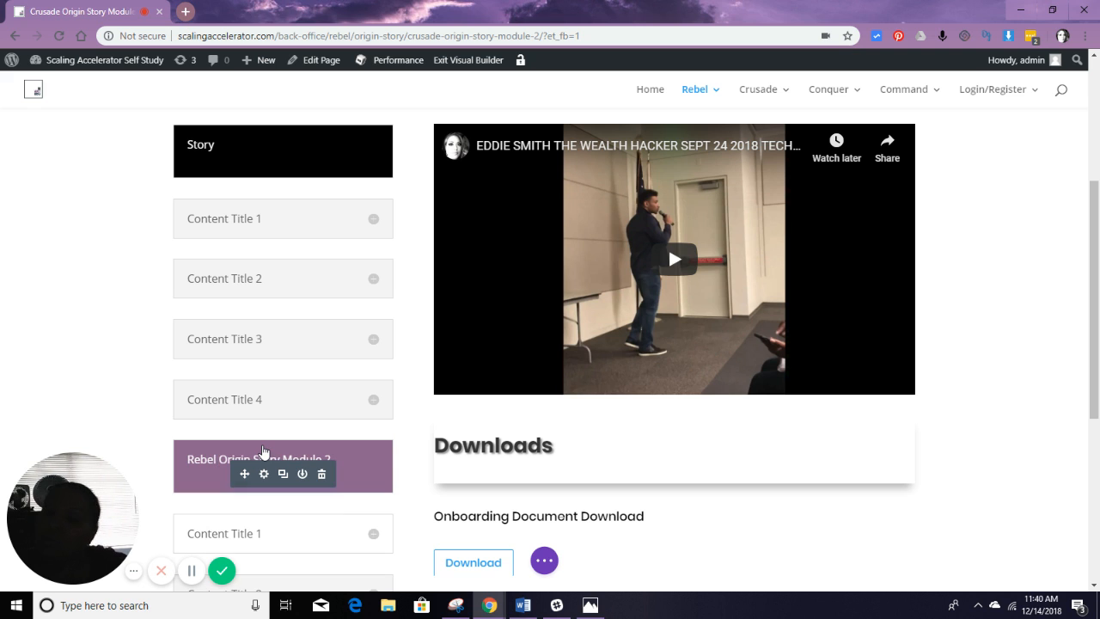
scroll(260, 429, "down", 2)
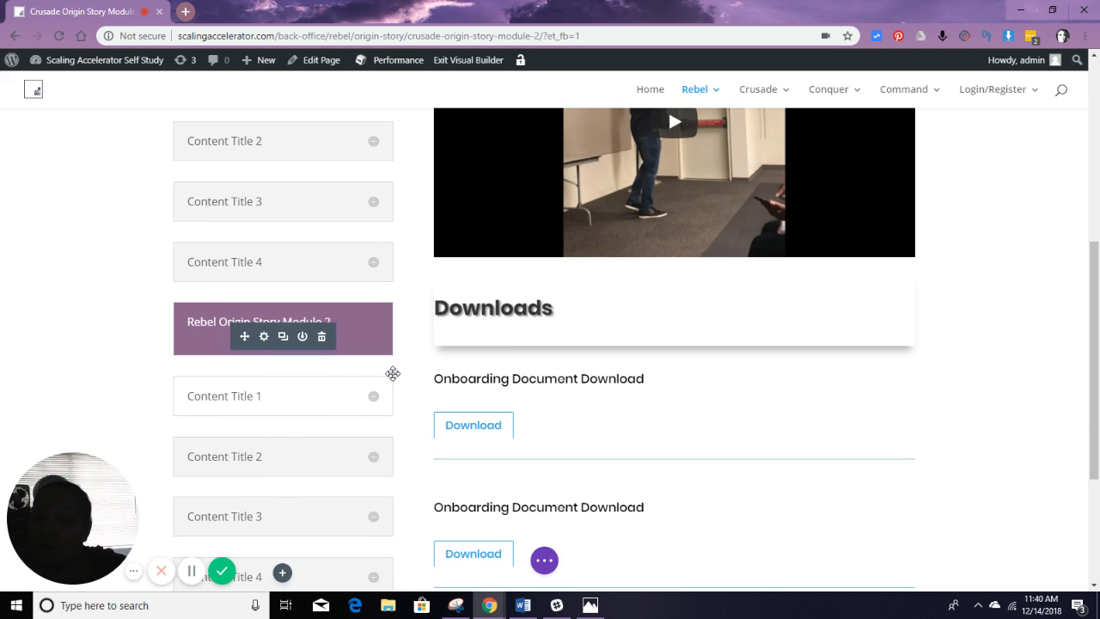
- Save the Module 2 page's changes and exit the Visual Builder
left_click(545, 560)
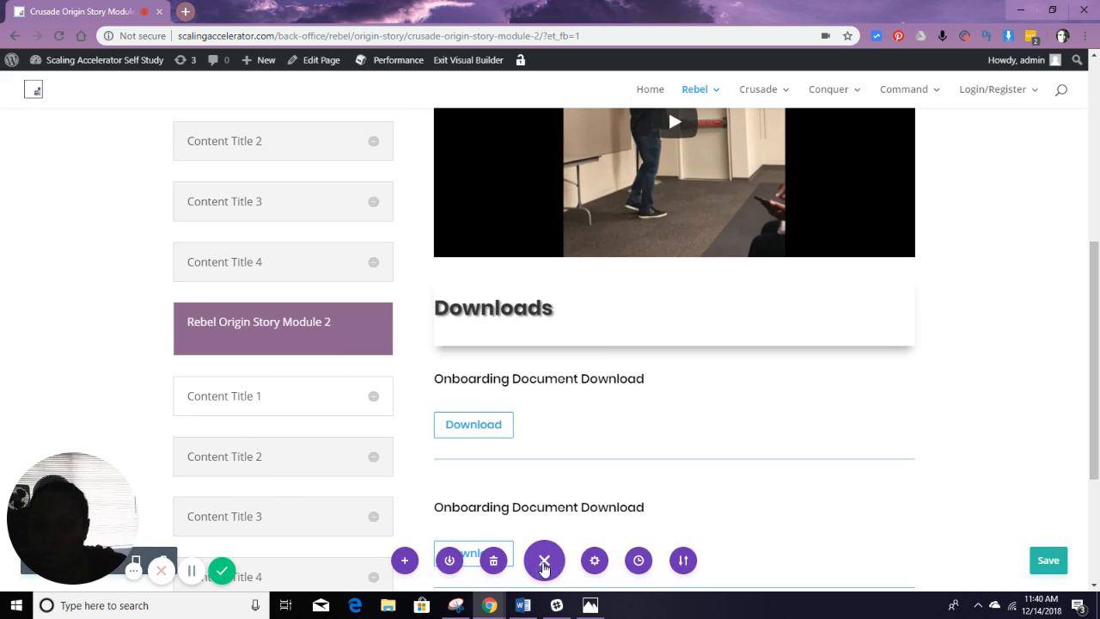
left_click(1049, 561)
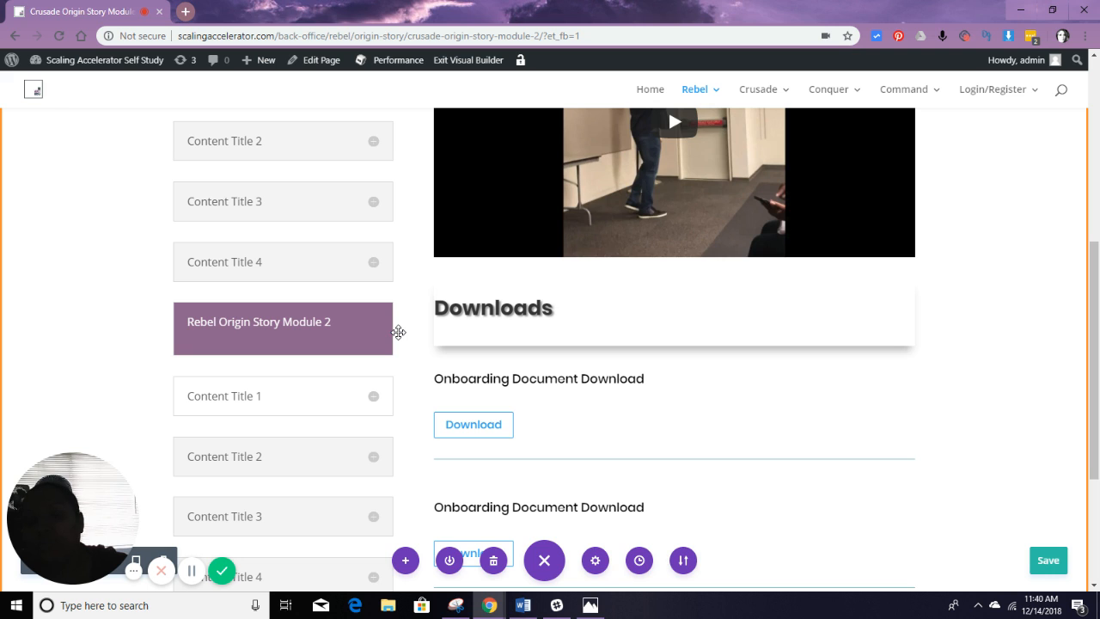
scroll(397, 331, "up", 5)
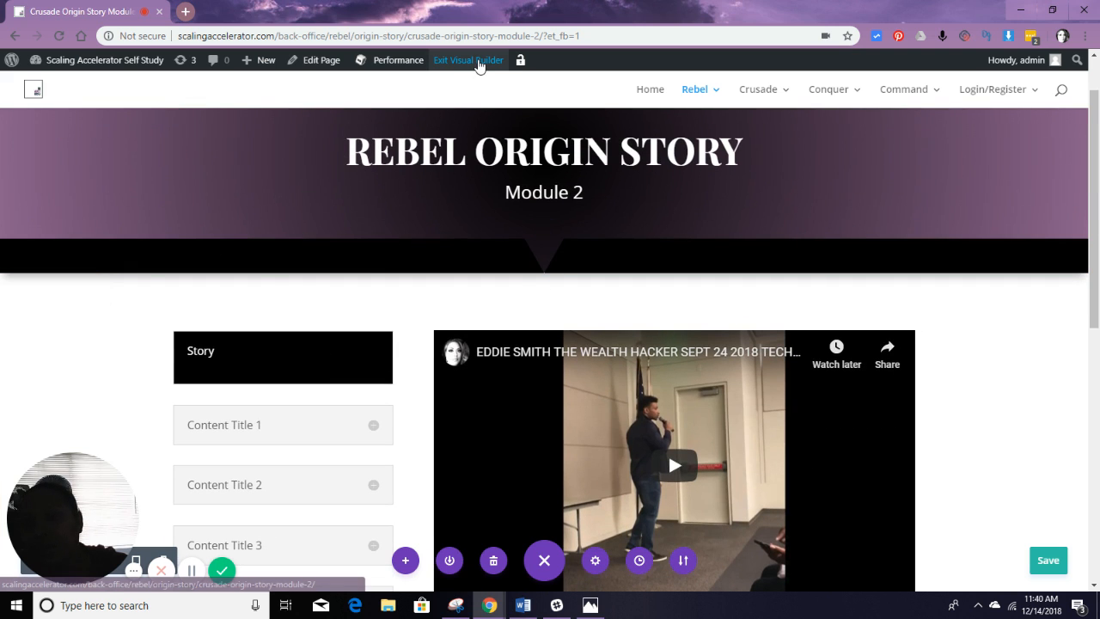
left_click(480, 67)
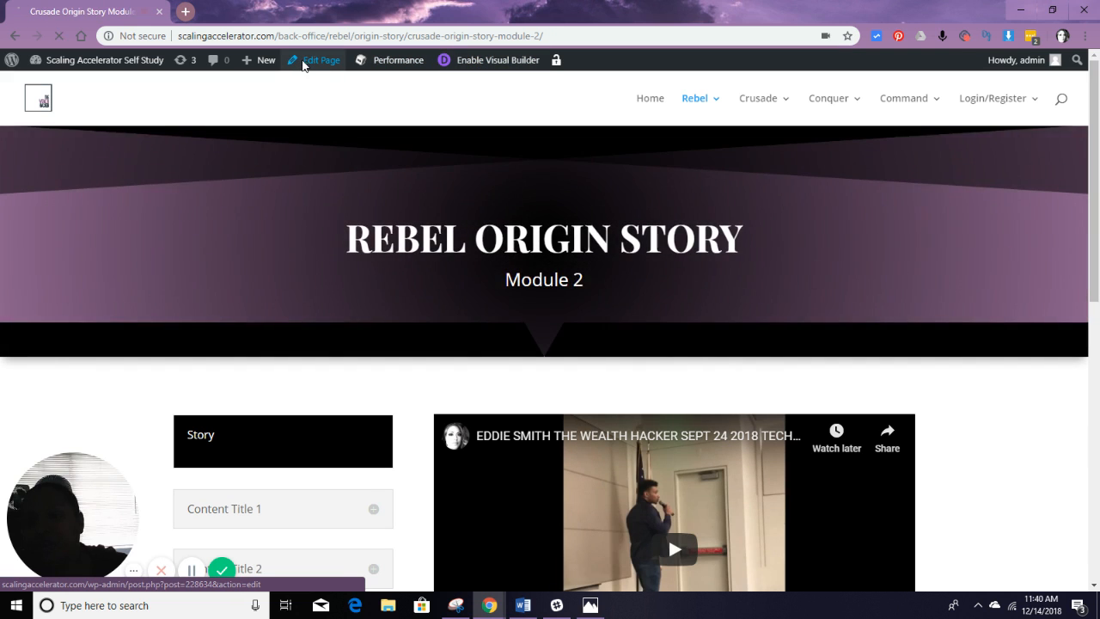
- Open the Module 2 page in the back-end editor, retitle it Rebel Origin Story Module 2 and update it
left_click(303, 64)
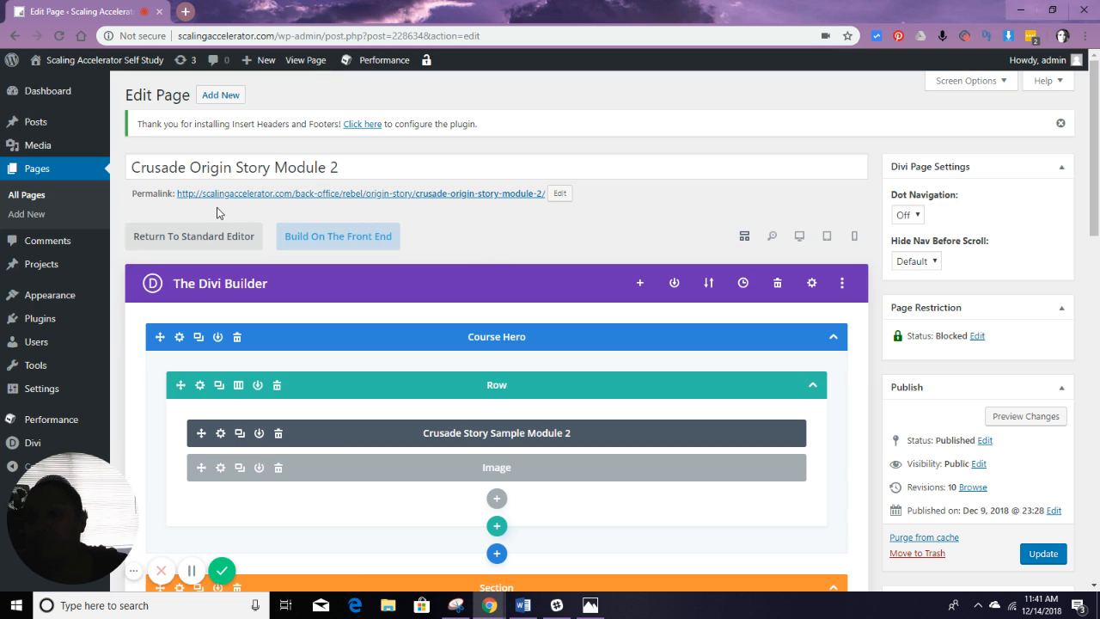
double_click(187, 166)
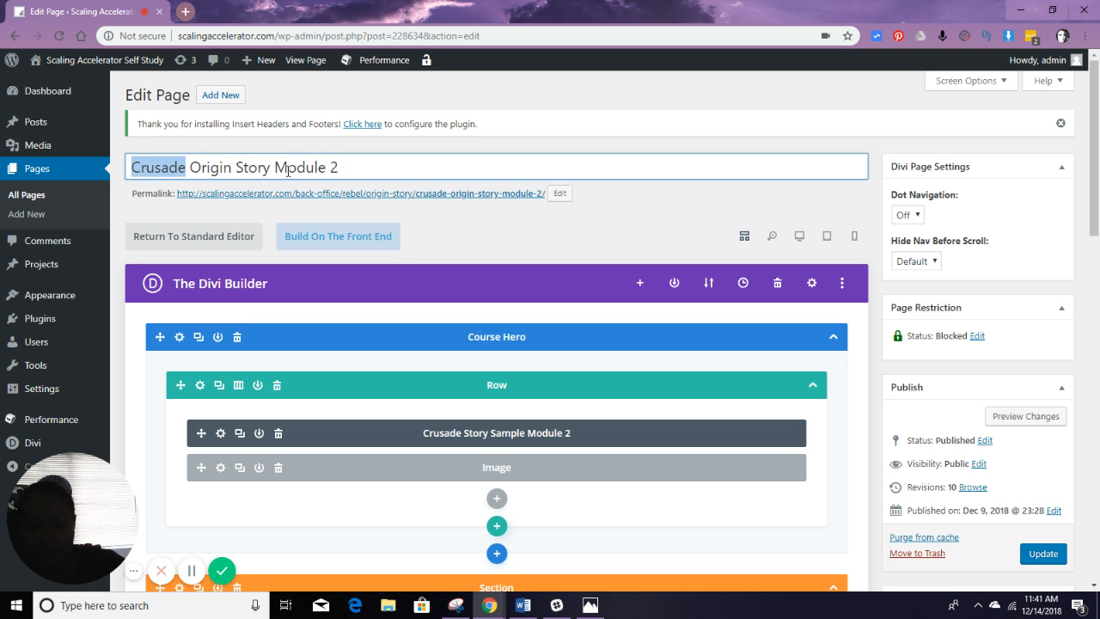
type("Rebel")
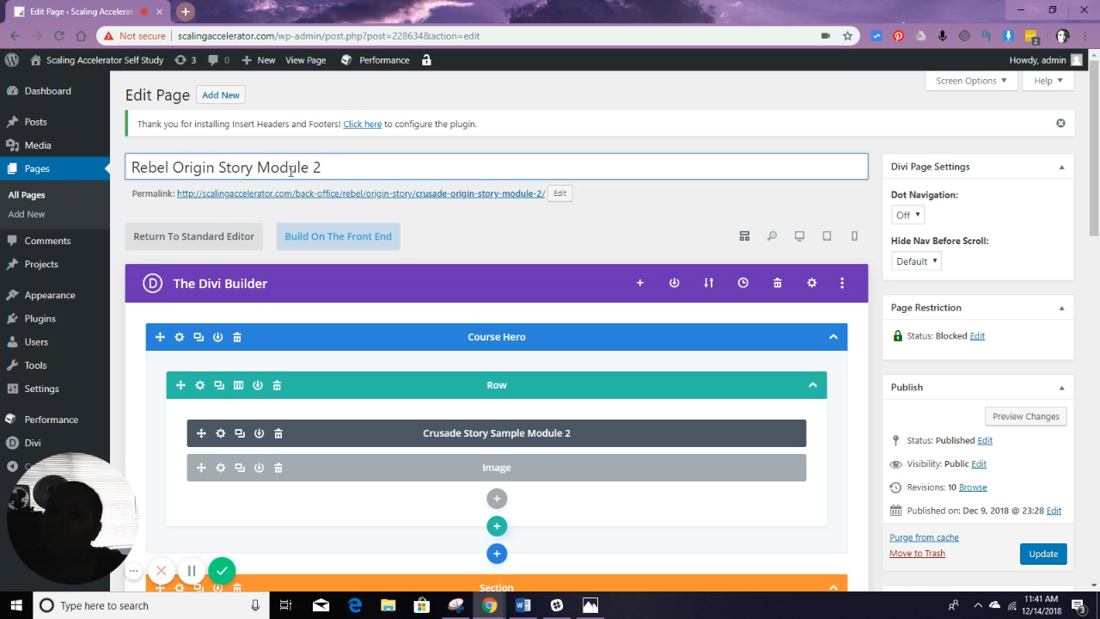
left_click(1044, 556)
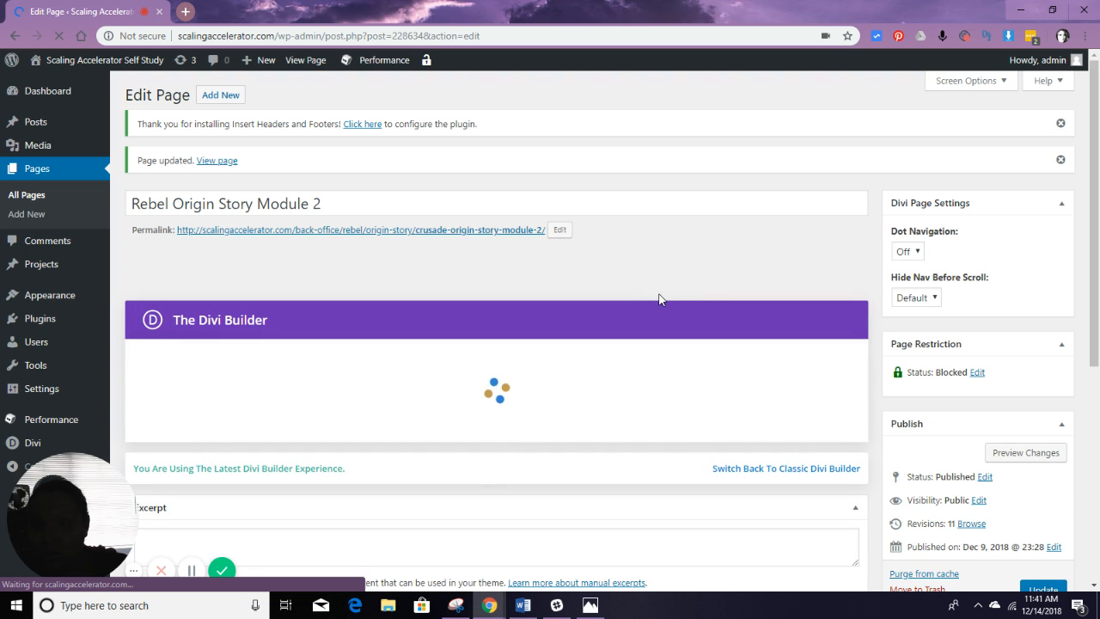
- Change the page's permalink slug to rebel-origin-story-module-2 and update the page
left_click(559, 231)
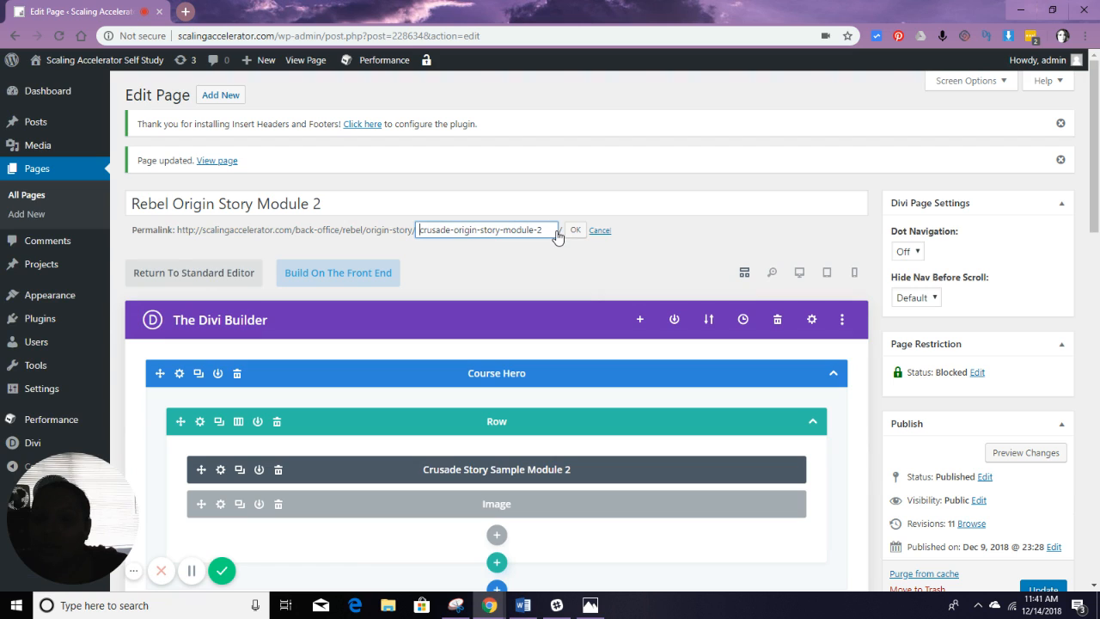
left_click_drag(451, 231, 405, 227)
type("rebel")
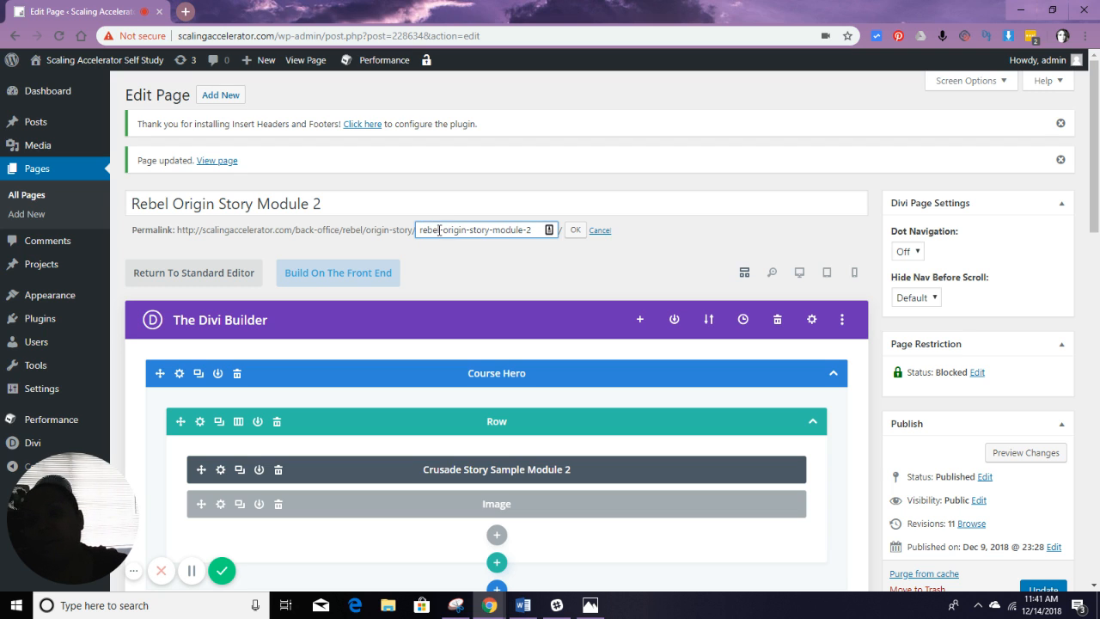
left_click(576, 230)
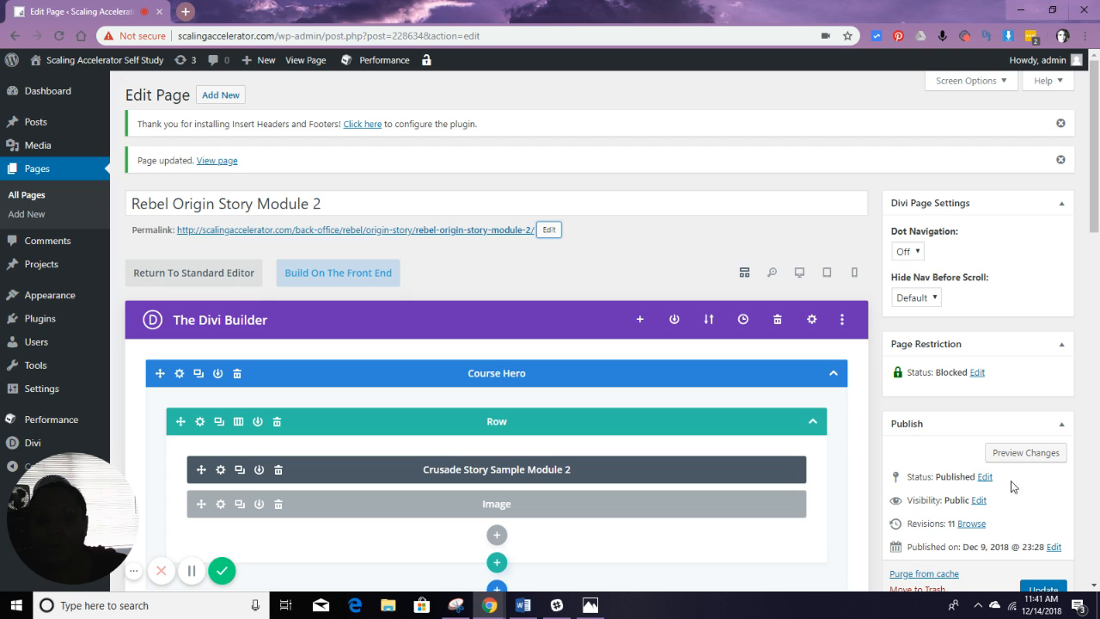
left_click(1059, 590)
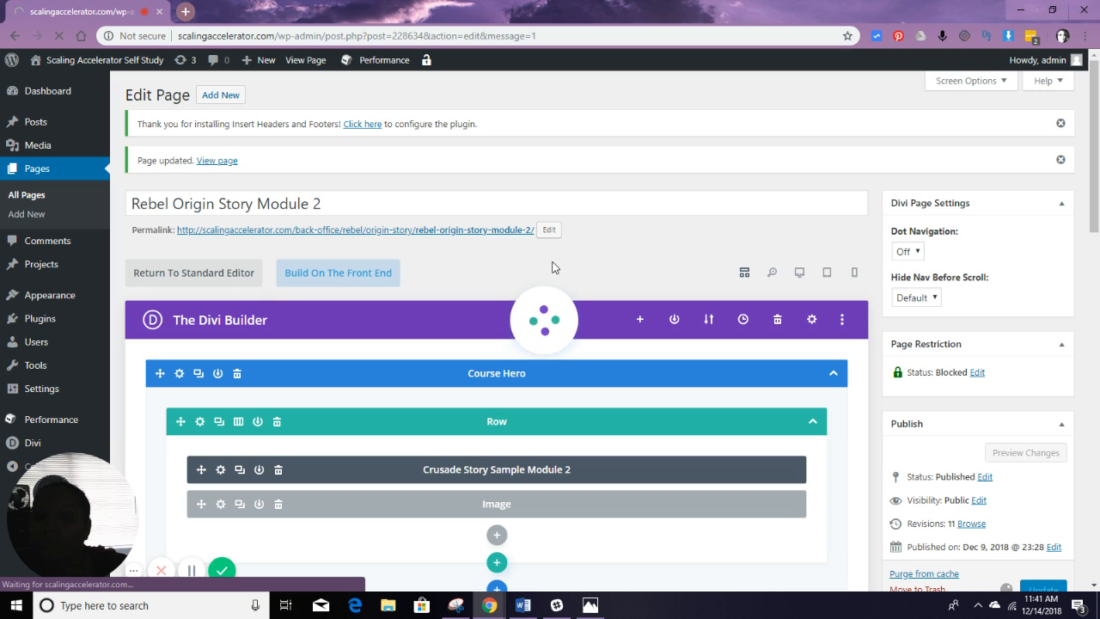
- Set the admin label of the Course Hero section's text module to Rebel Origin Story Module 2
scroll(556, 268, "down", 2)
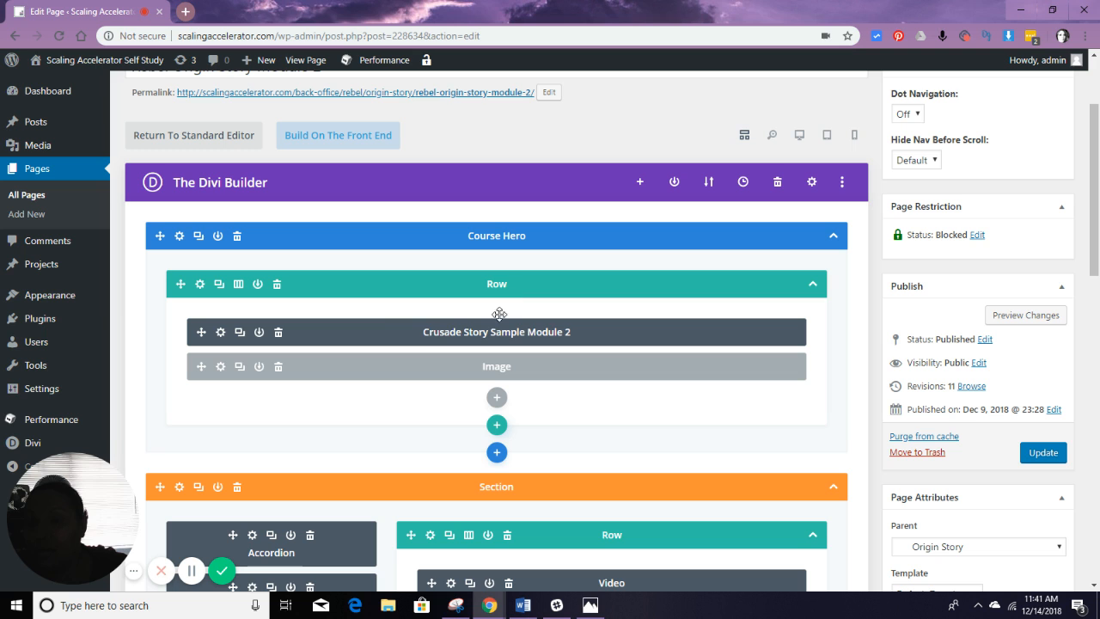
left_click(220, 333)
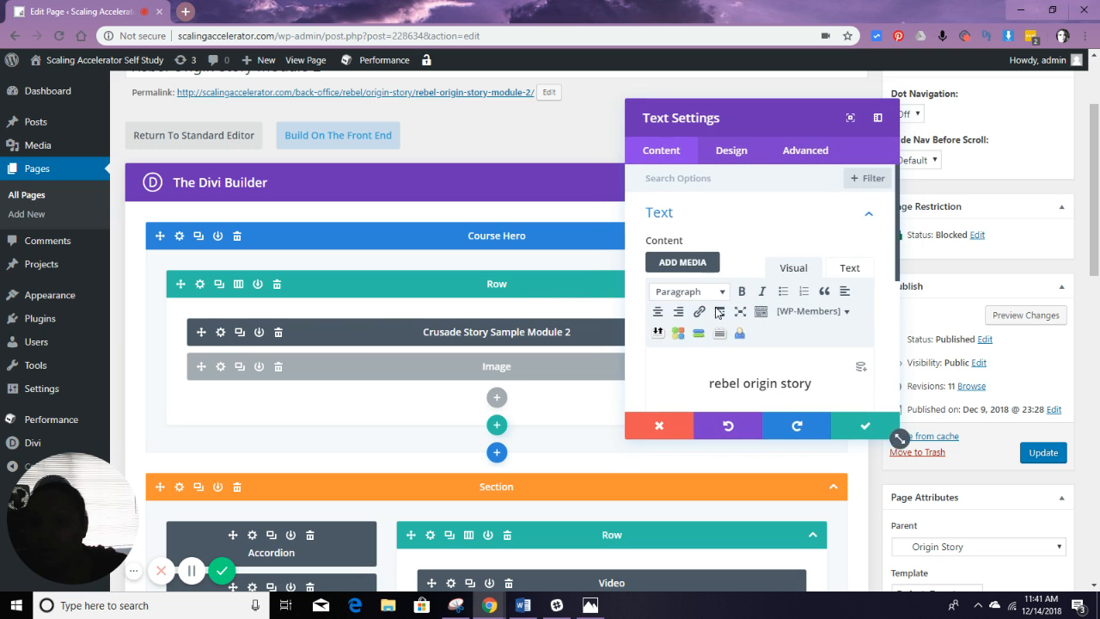
scroll(770, 379, "down", 1)
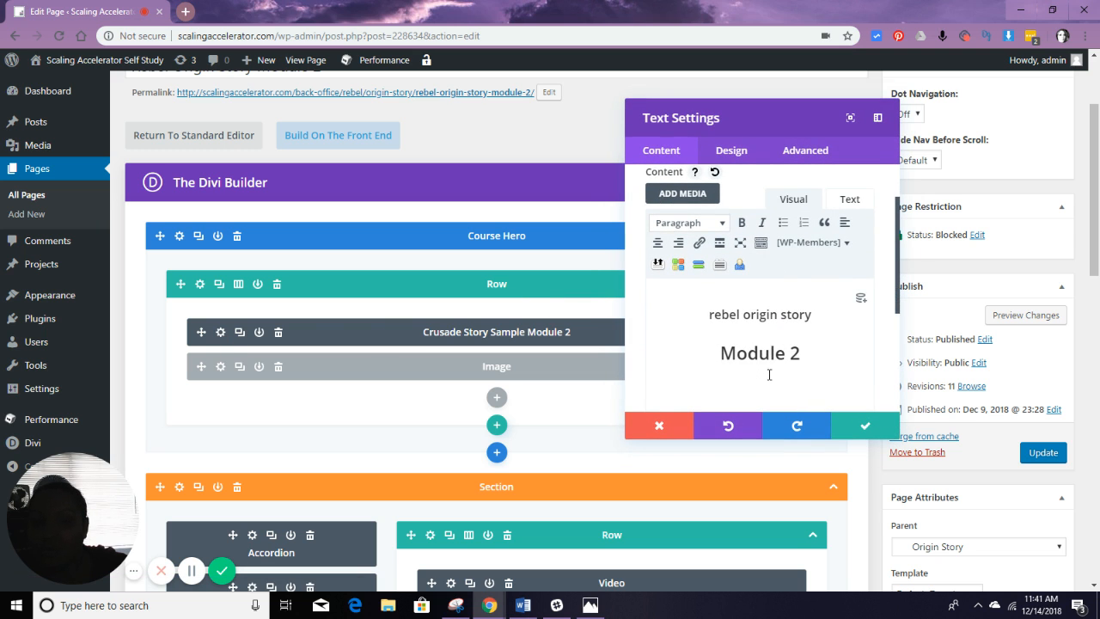
scroll(769, 375, "down", 3)
left_click(742, 334)
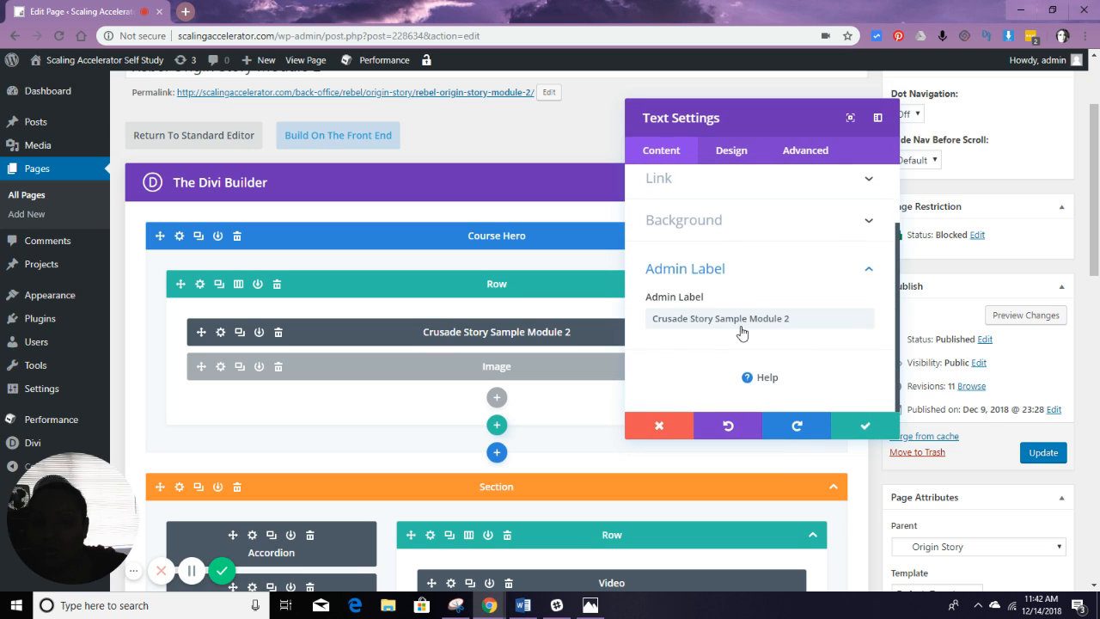
double_click(679, 317)
type("R")
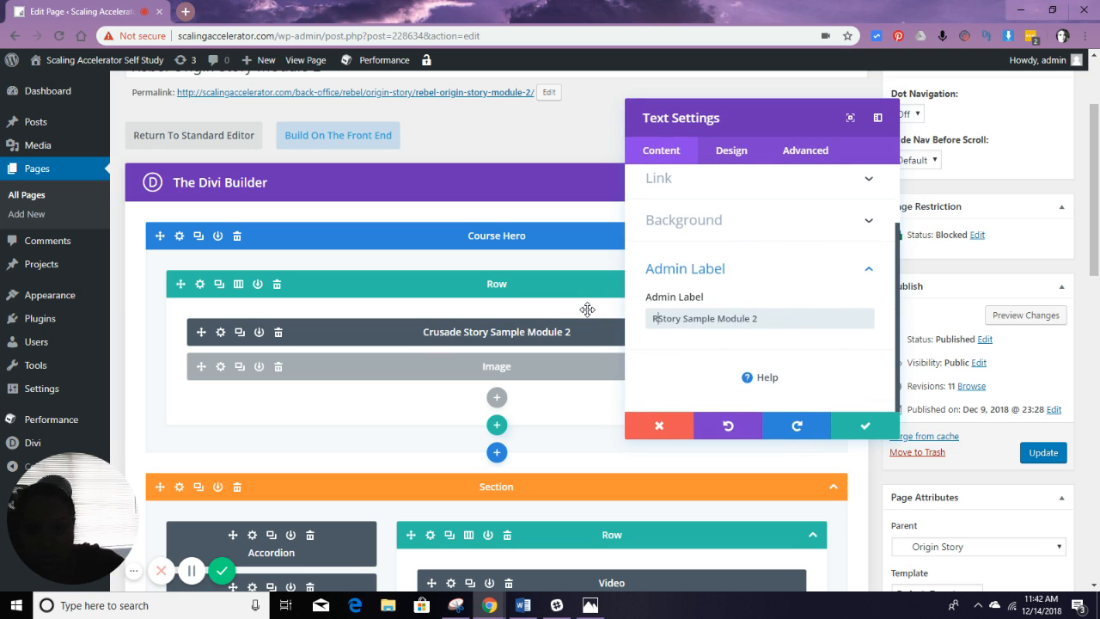
type("ebel ")
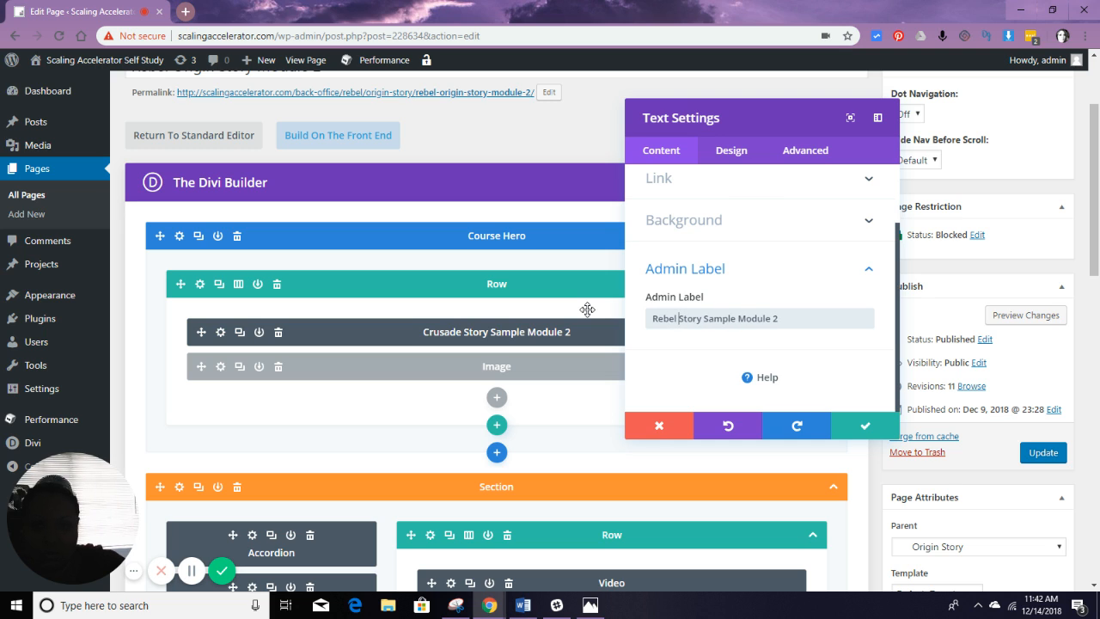
type("Origin")
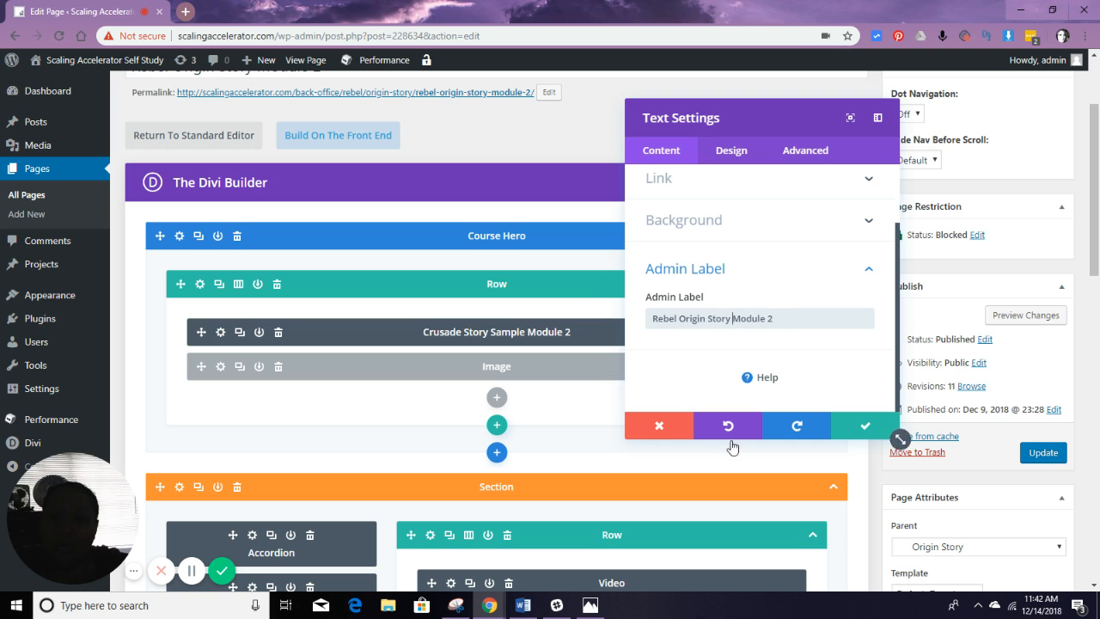
left_click(863, 428)
- Set the second accordion module's admin label to Rebel Origin Story Module 2 and update the page
scroll(753, 392, "down", 2)
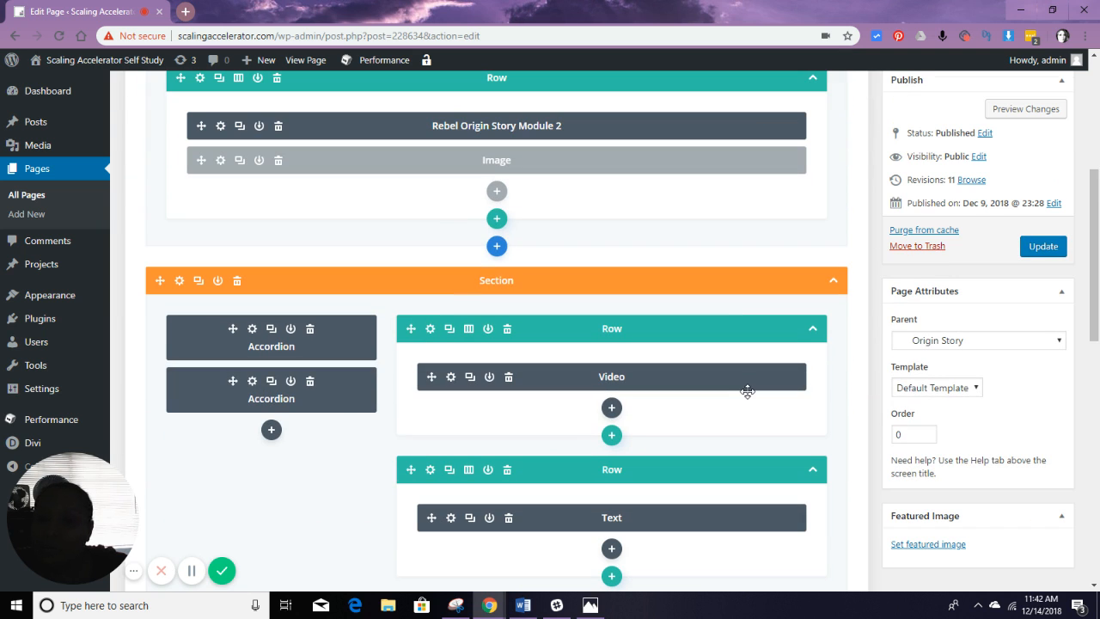
left_click(251, 381)
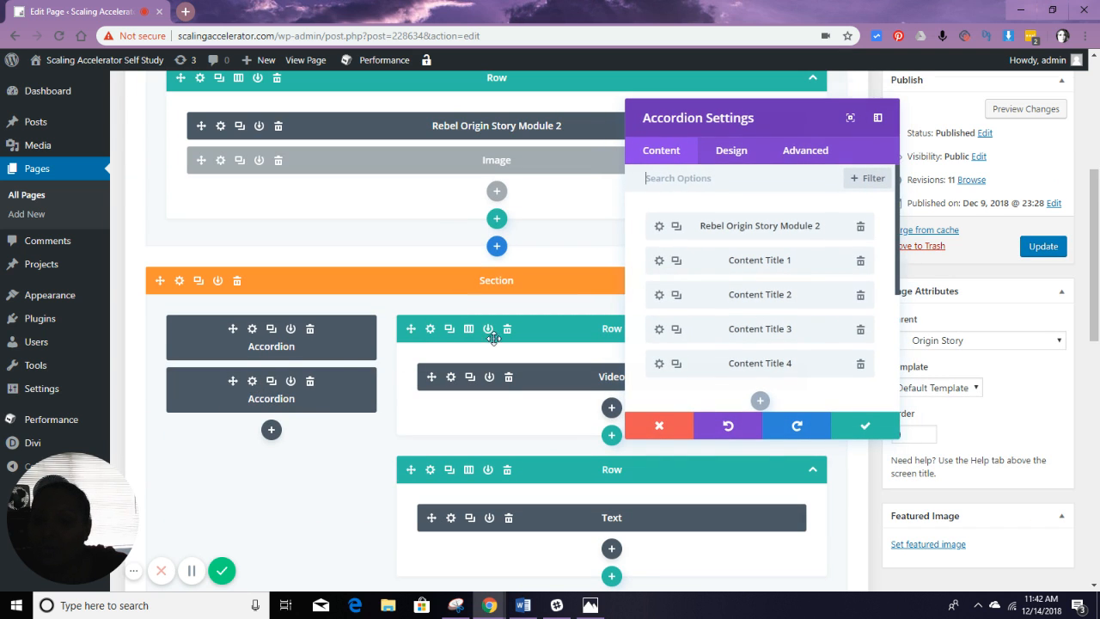
left_click(660, 228)
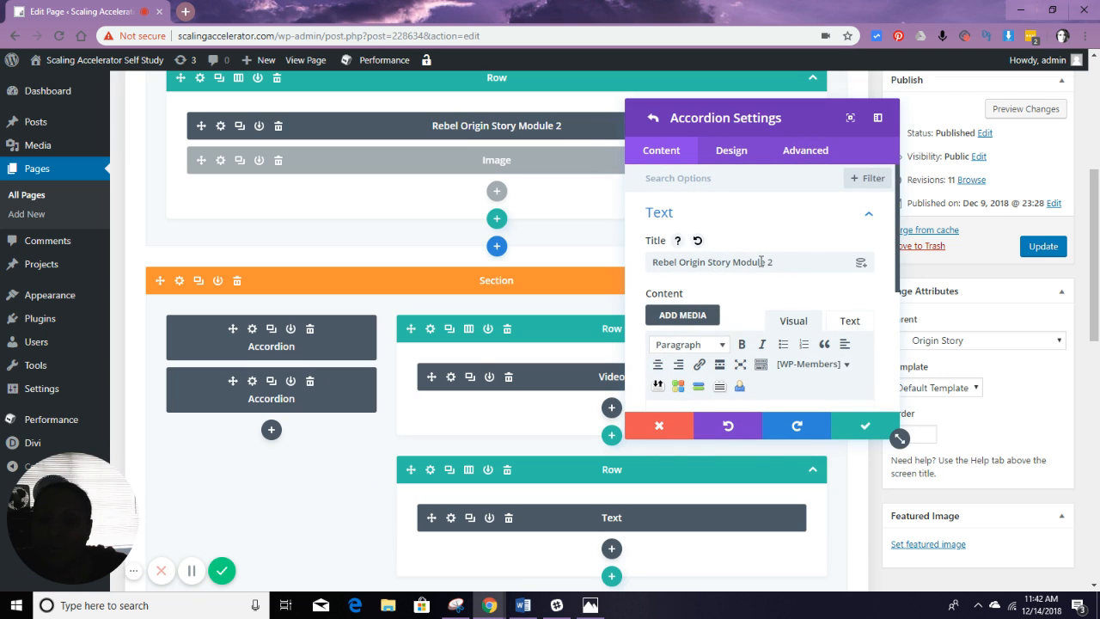
scroll(785, 263, "down", 3)
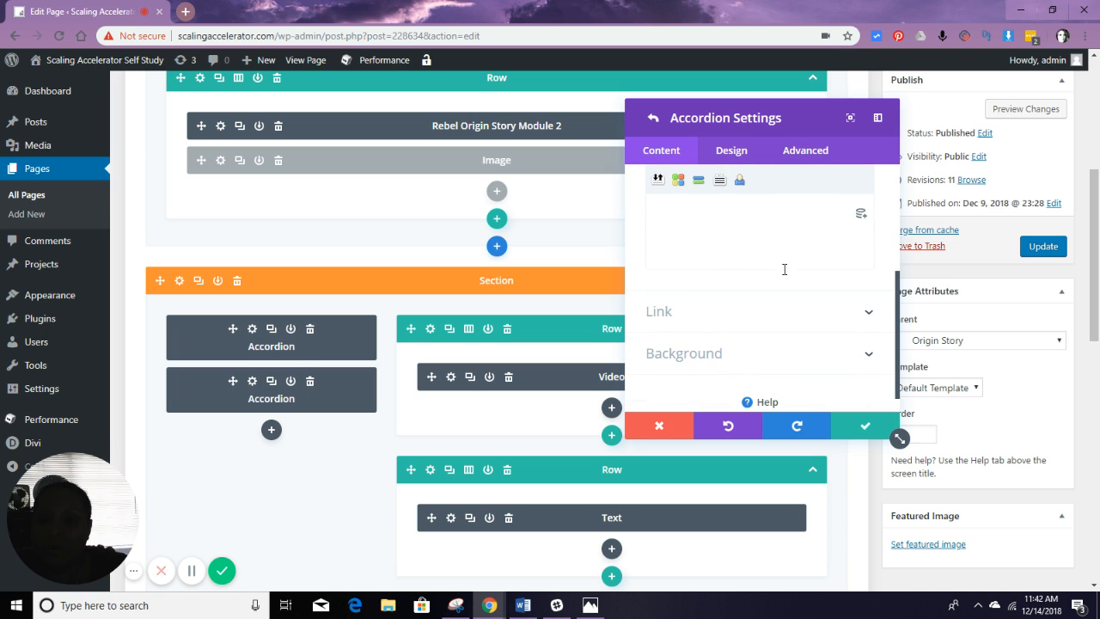
left_click(875, 426)
scroll(752, 318, "down", 1)
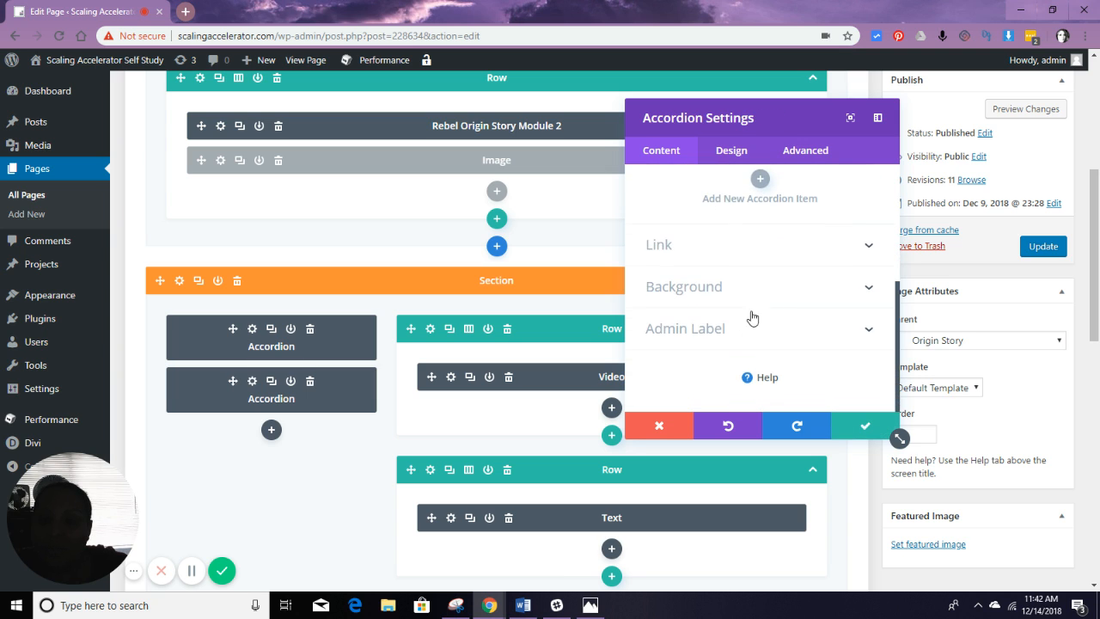
scroll(711, 329, "up", 1)
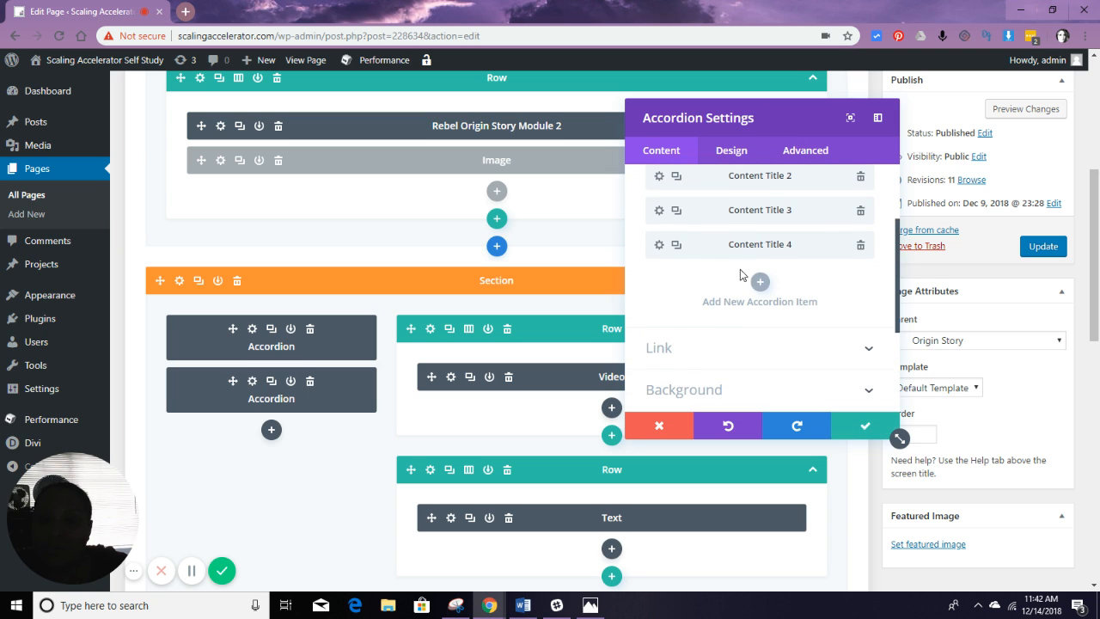
scroll(719, 256, "down", 2)
left_click(705, 349)
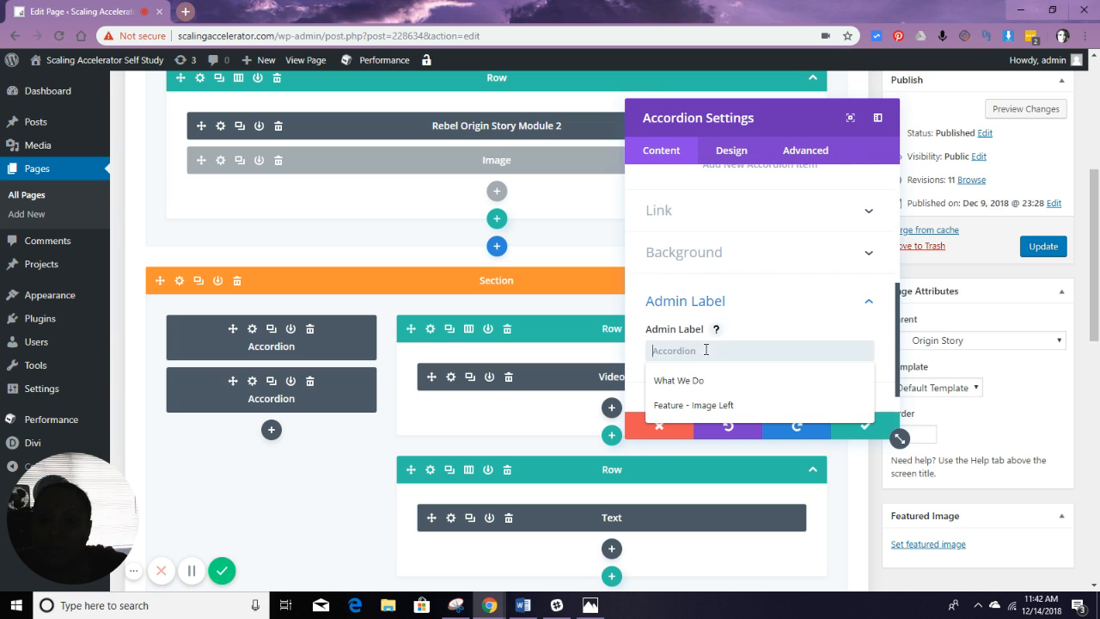
type("Rebel Origin Story Module 2")
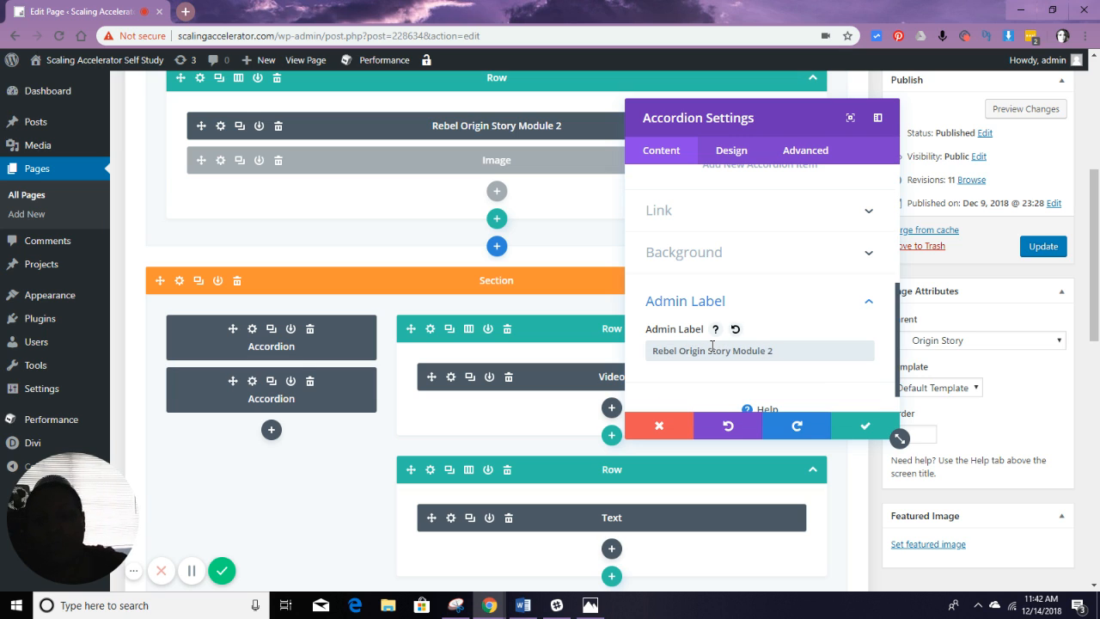
left_click(865, 425)
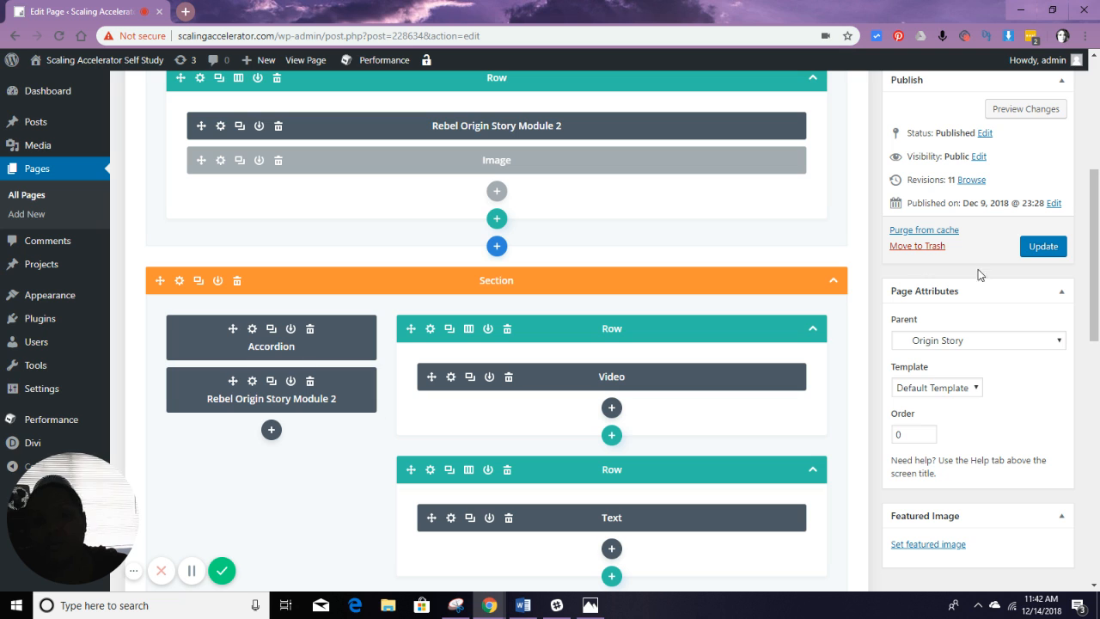
left_click(1044, 248)
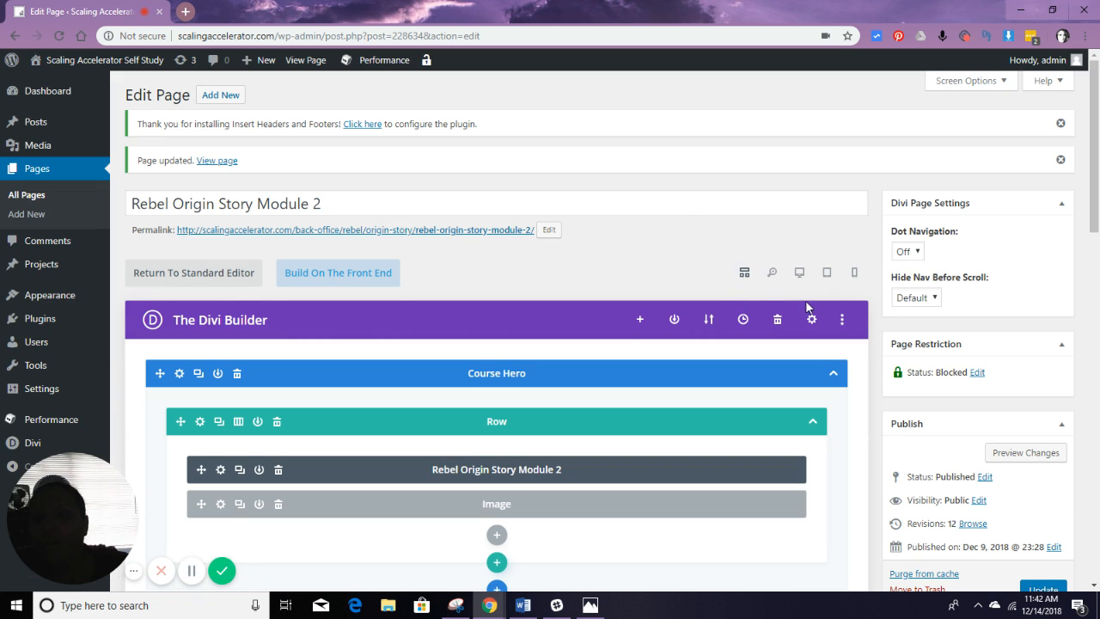
- View the live page, go to Crusade Origin Story Module 3 under Rebel's Origin Story and enable the Visual Builder there
left_click(303, 60)
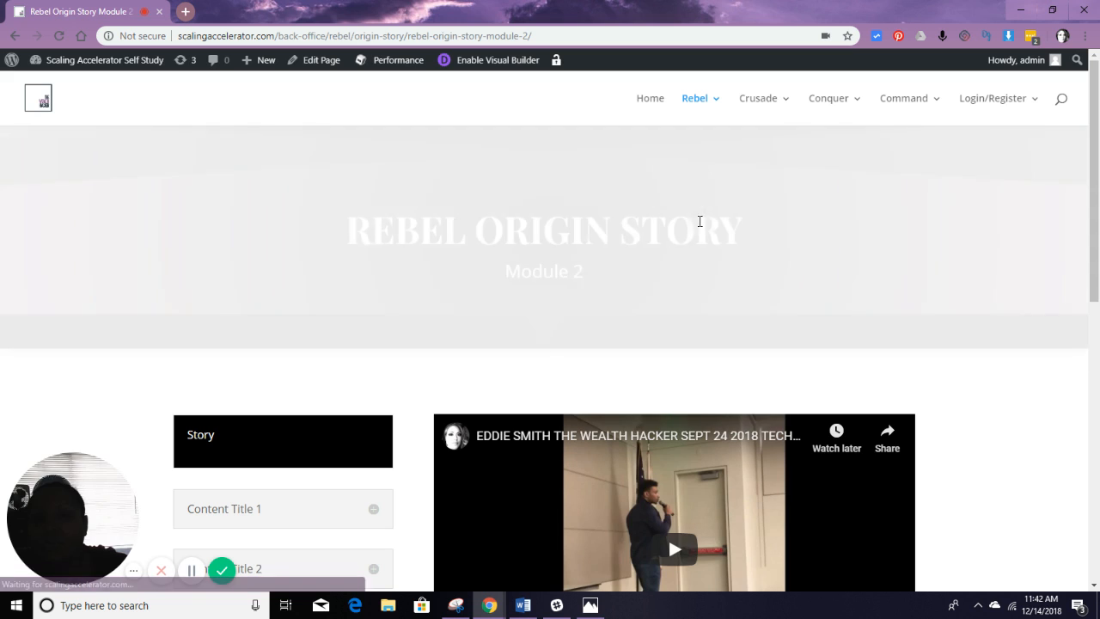
mouse_move(707, 98)
mouse_move(729, 164)
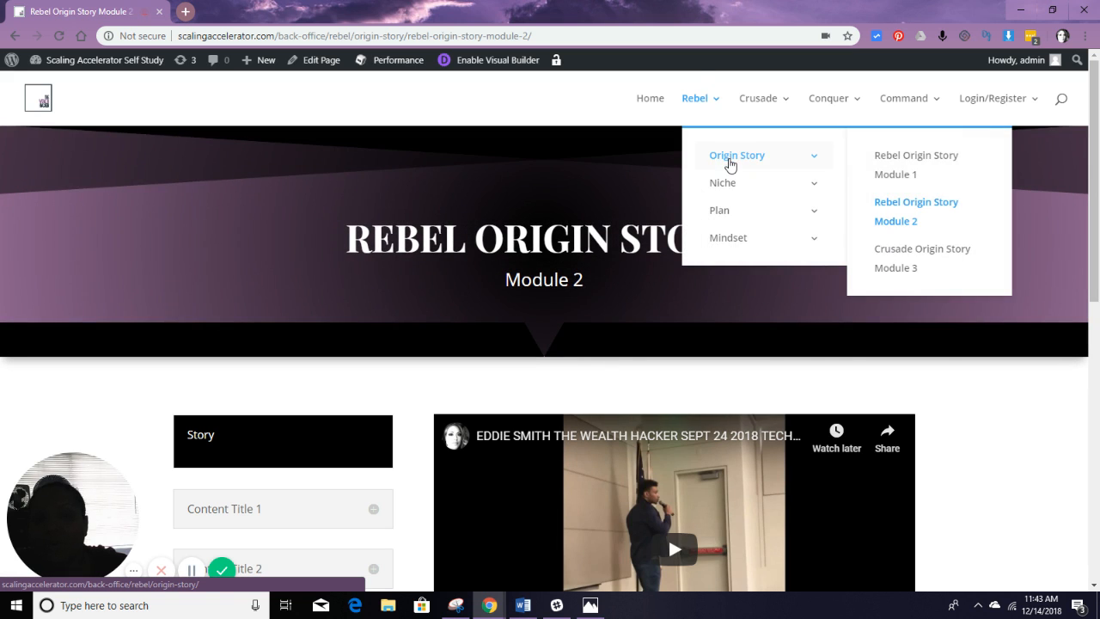
left_click(919, 250)
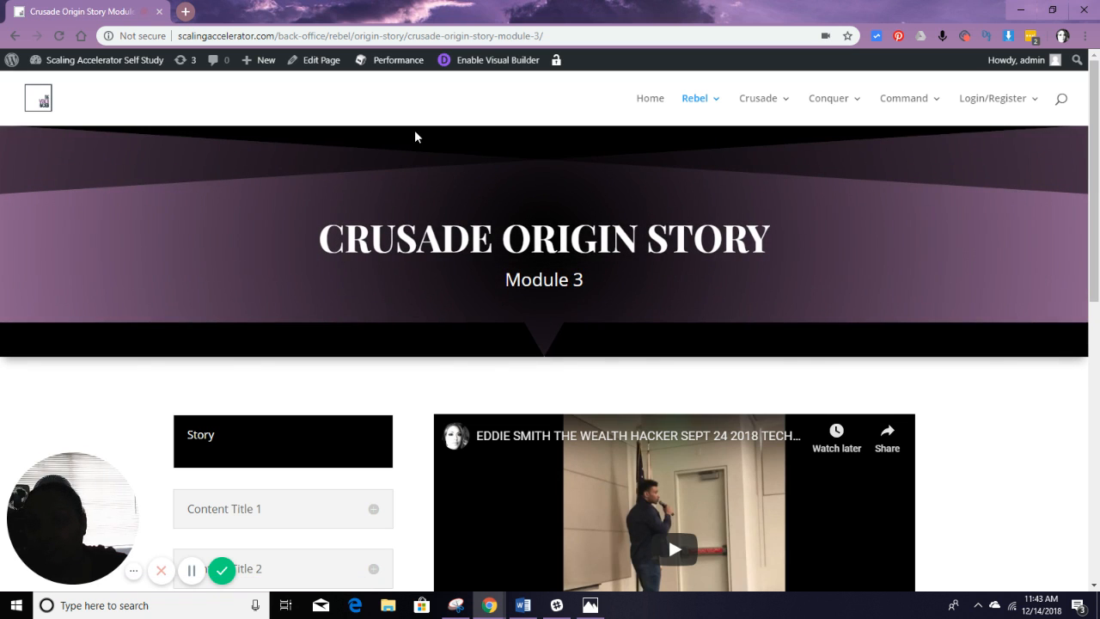
left_click(496, 58)
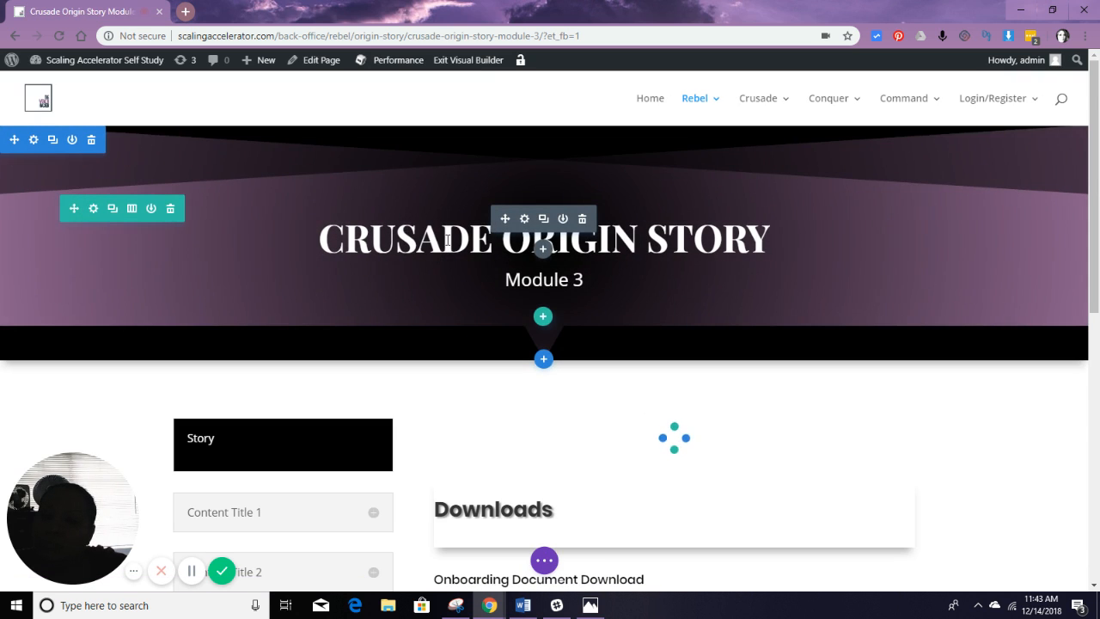
- Change the hero heading from Crusade to REBEL so it reads REBEL ORIGIN STORY
left_click(447, 240)
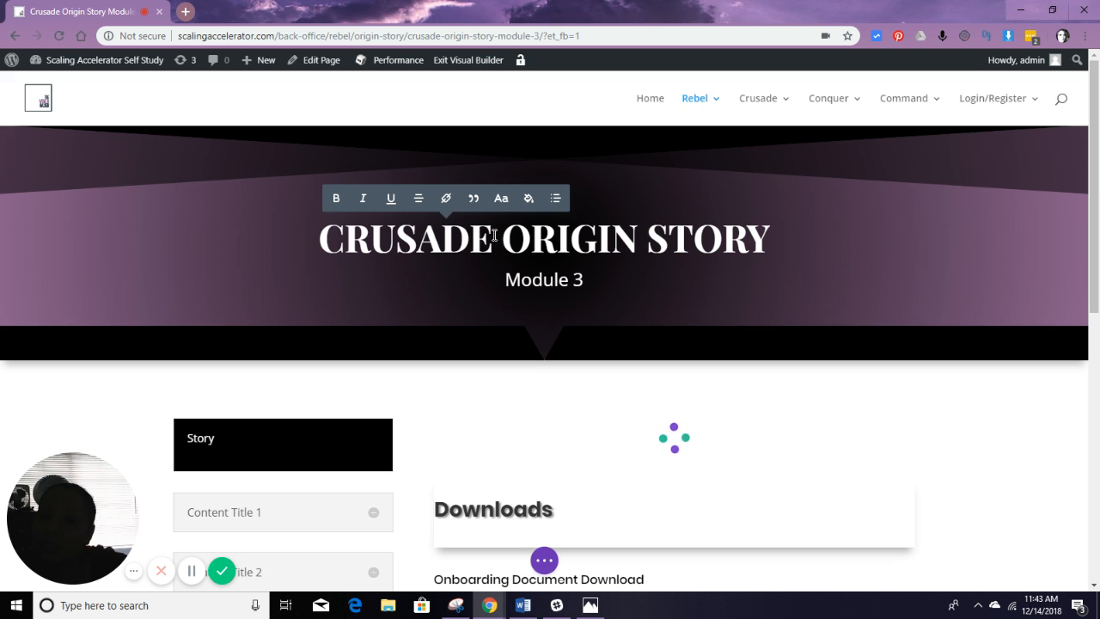
left_click_drag(495, 235, 295, 238)
type("REB")
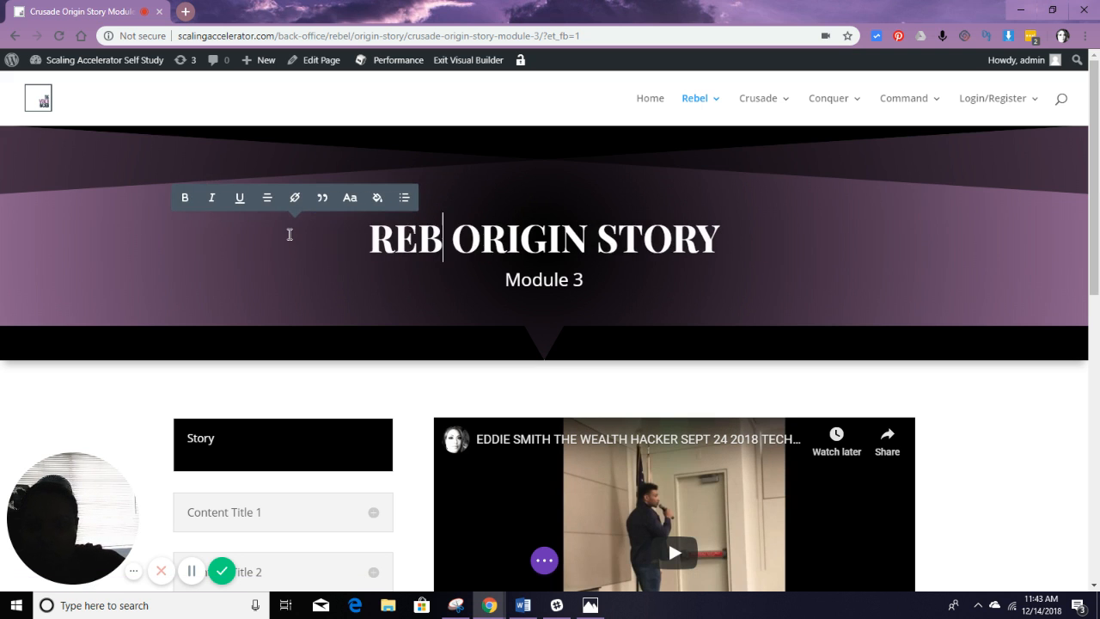
type("EL")
- Retitle the first item of the purple-headed accordion as Rebel Origin Story Module 3 and save the item
scroll(324, 402, "down", 3)
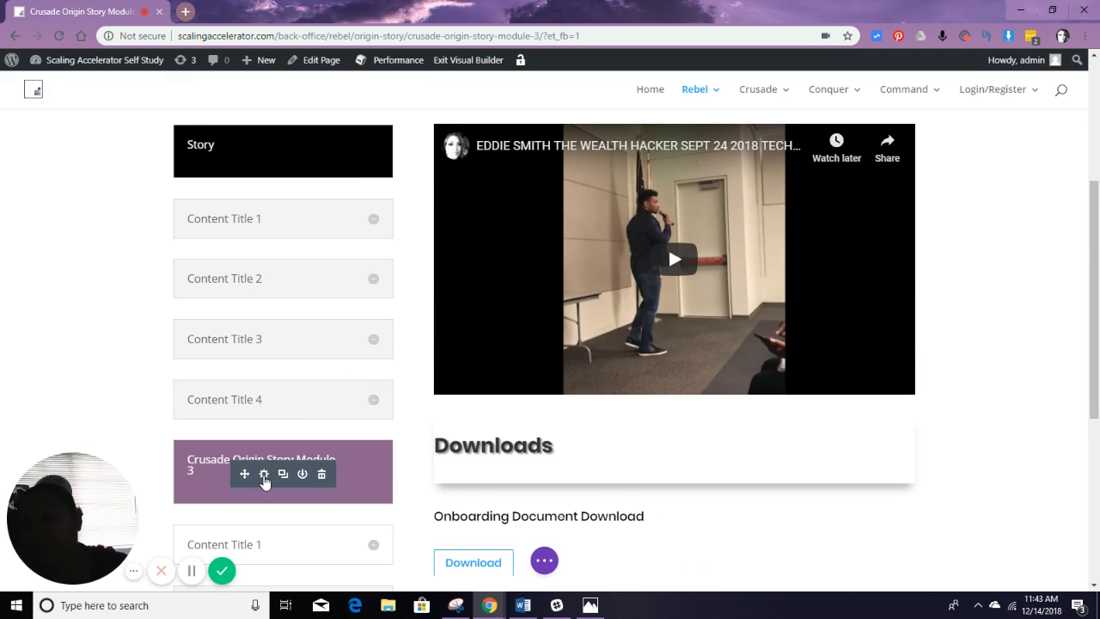
left_click(264, 474)
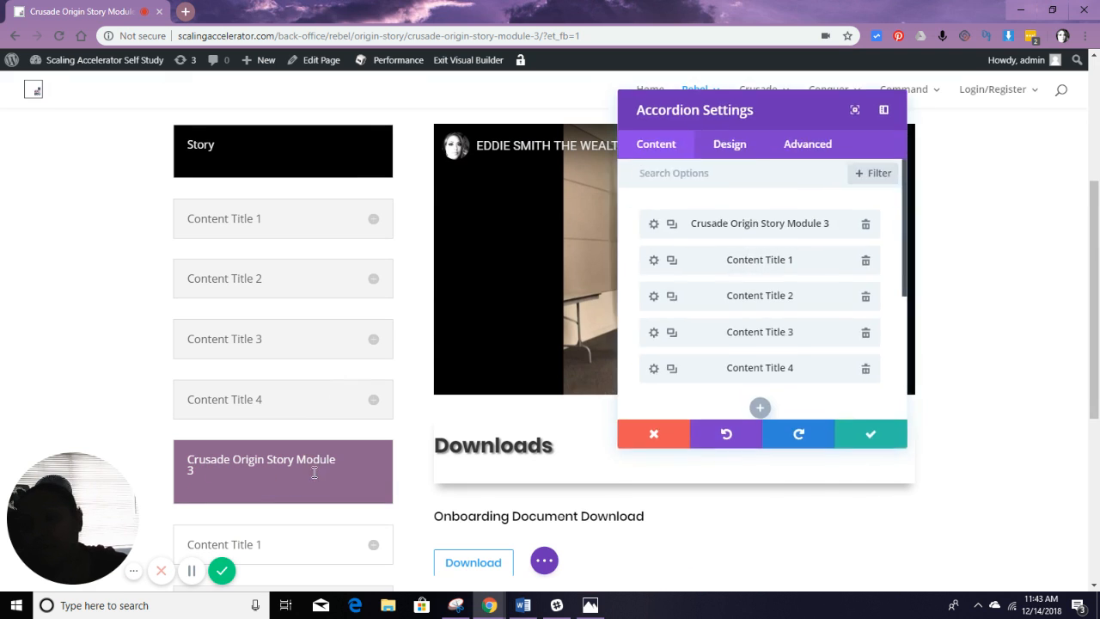
left_click(660, 226)
left_click_drag(693, 263, 652, 262)
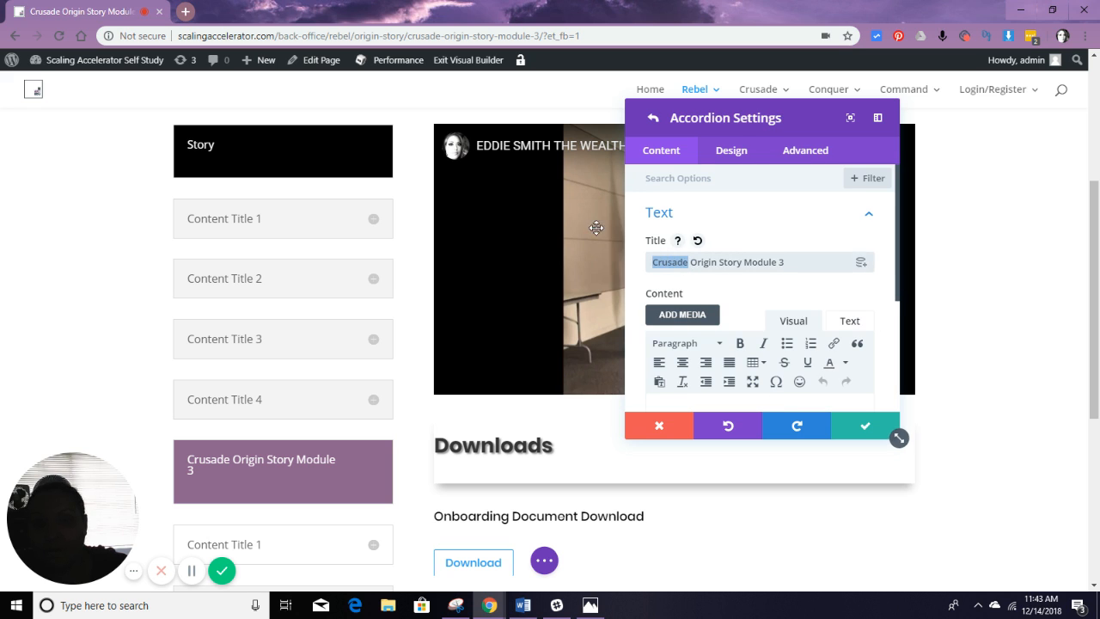
type("Rebel")
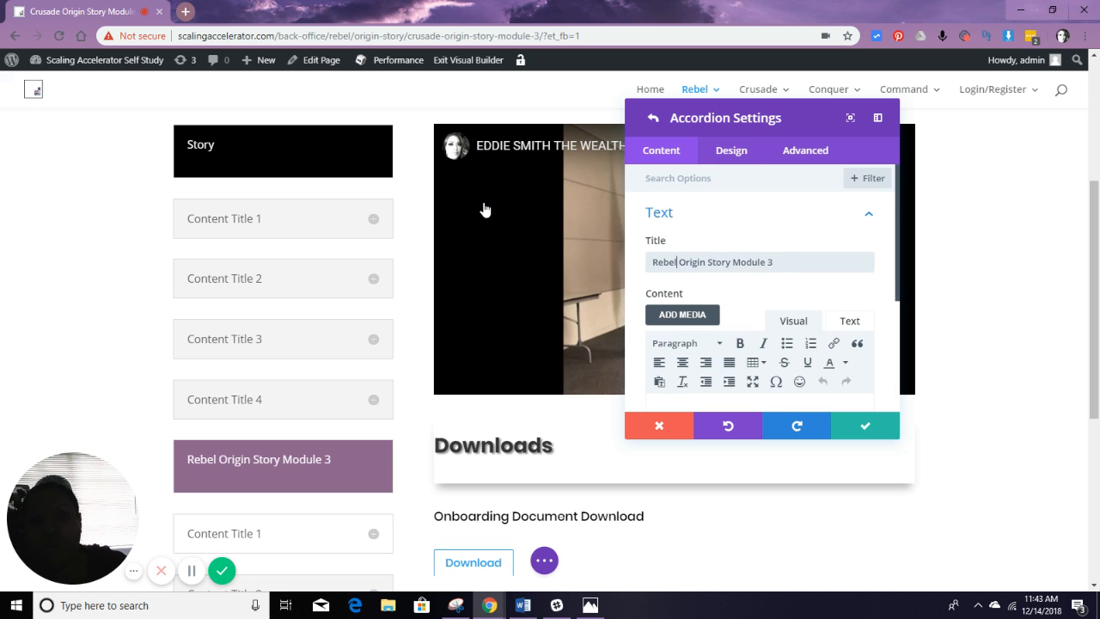
scroll(787, 266, "down", 2)
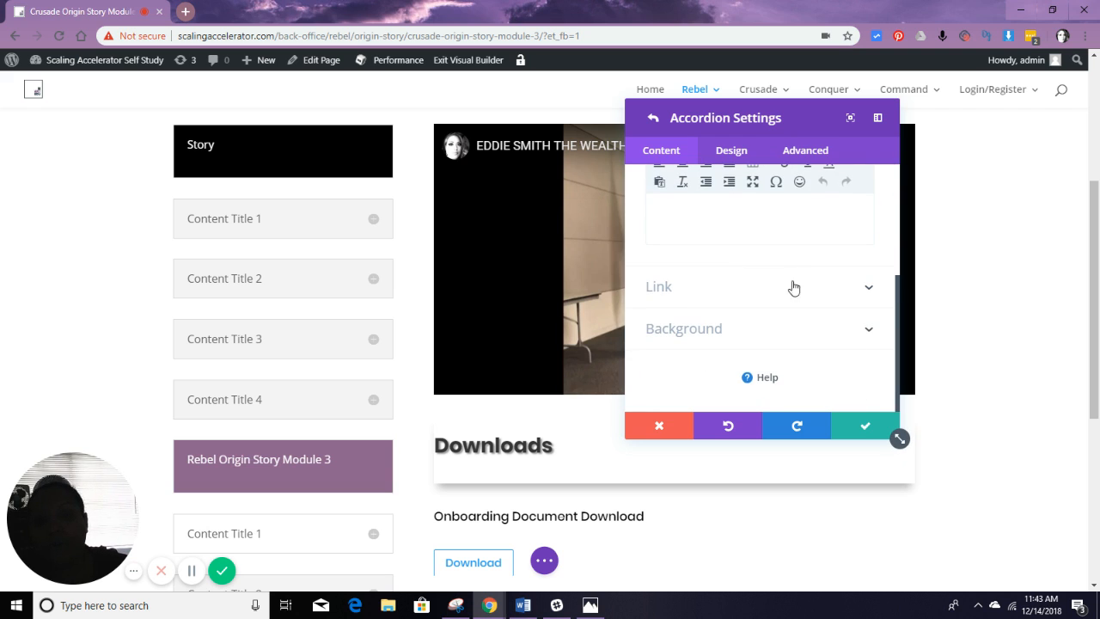
left_click(865, 426)
- Set the same accordion module's admin label to Rebel Origin Story Module 3 and save its settings
scroll(739, 348, "down", 1)
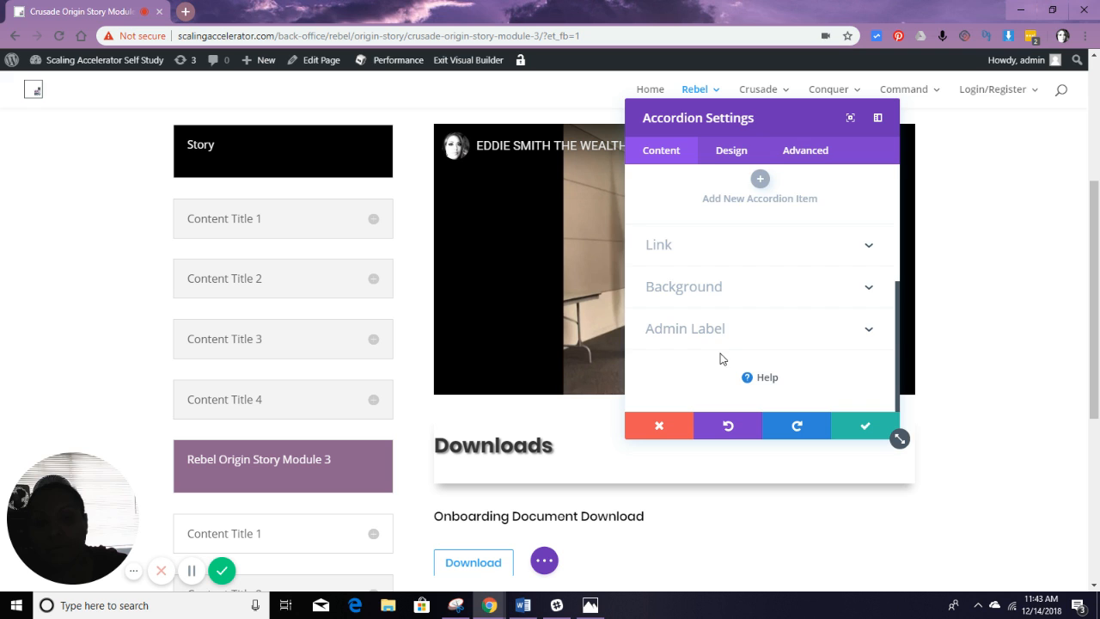
left_click(719, 337)
scroll(714, 344, "up", 2)
scroll(716, 343, "down", 4)
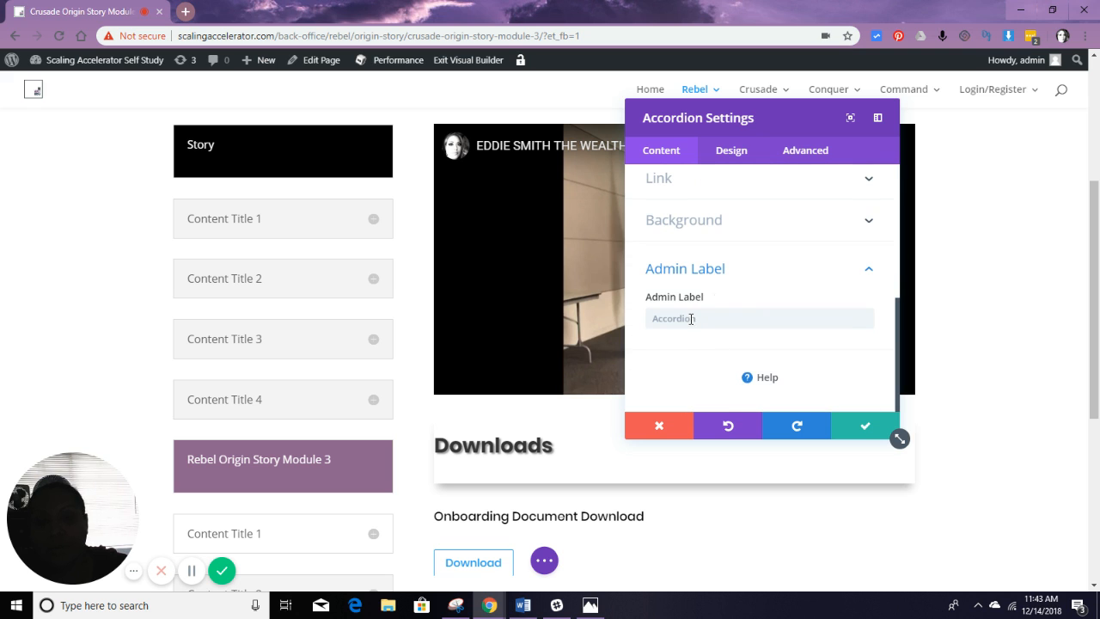
left_click(708, 319)
type("Rebel Origin Story Module 3")
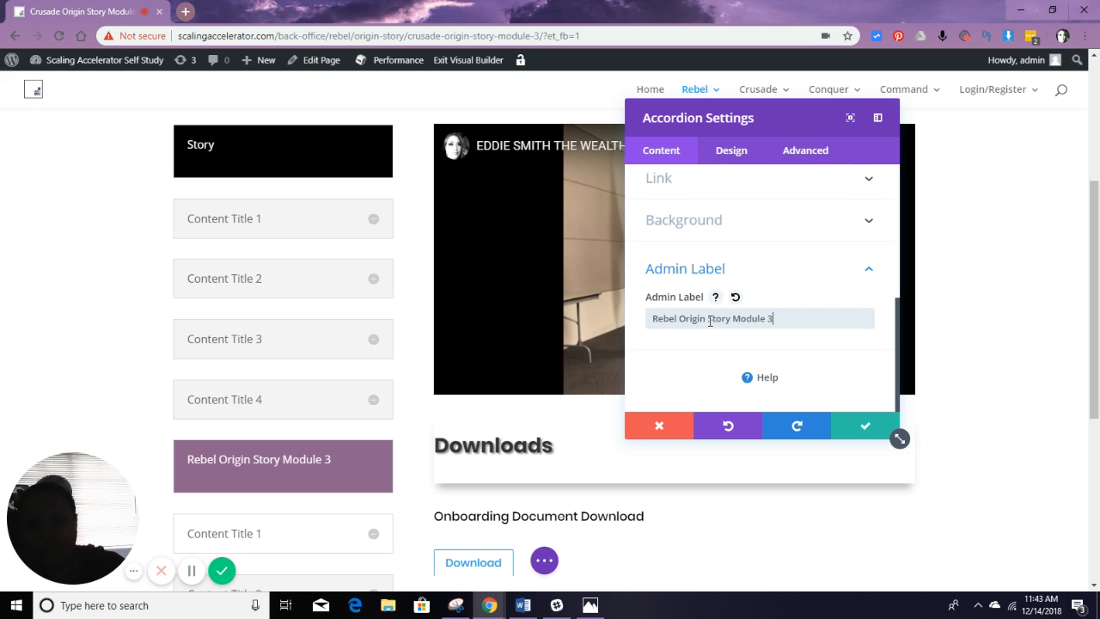
left_click(859, 427)
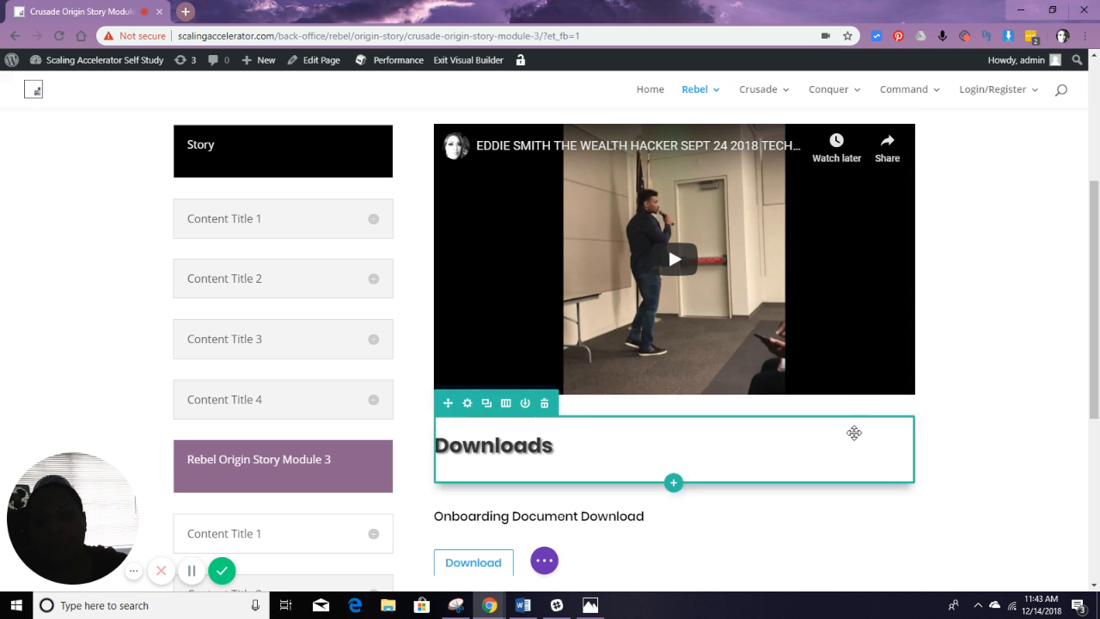
- Save the page in the Visual Builder and exit to the live page
left_click(544, 561)
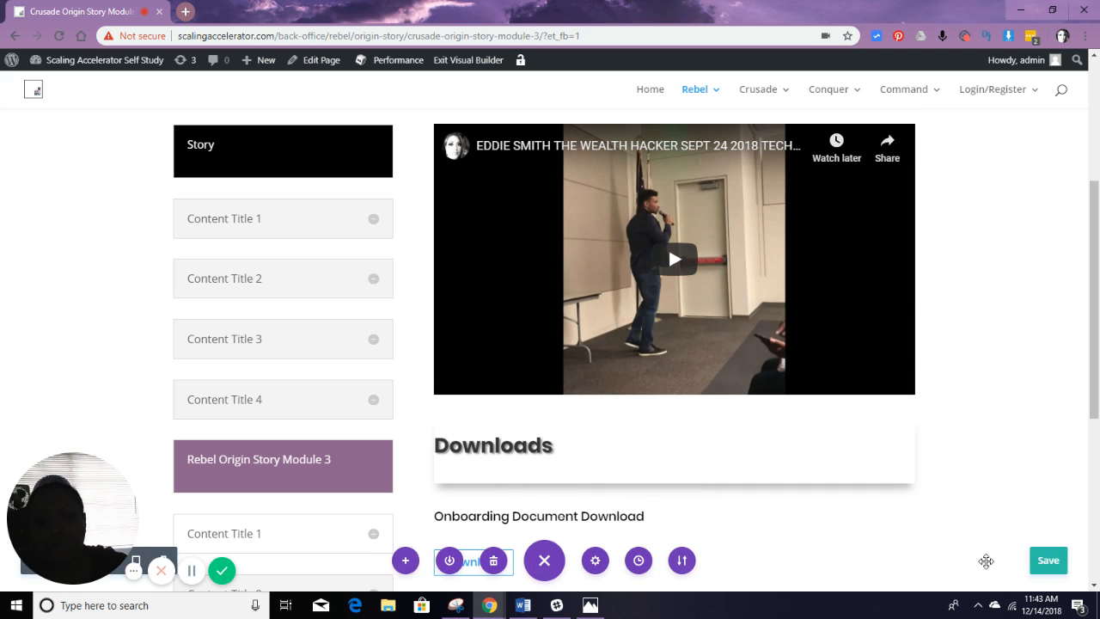
left_click(1048, 560)
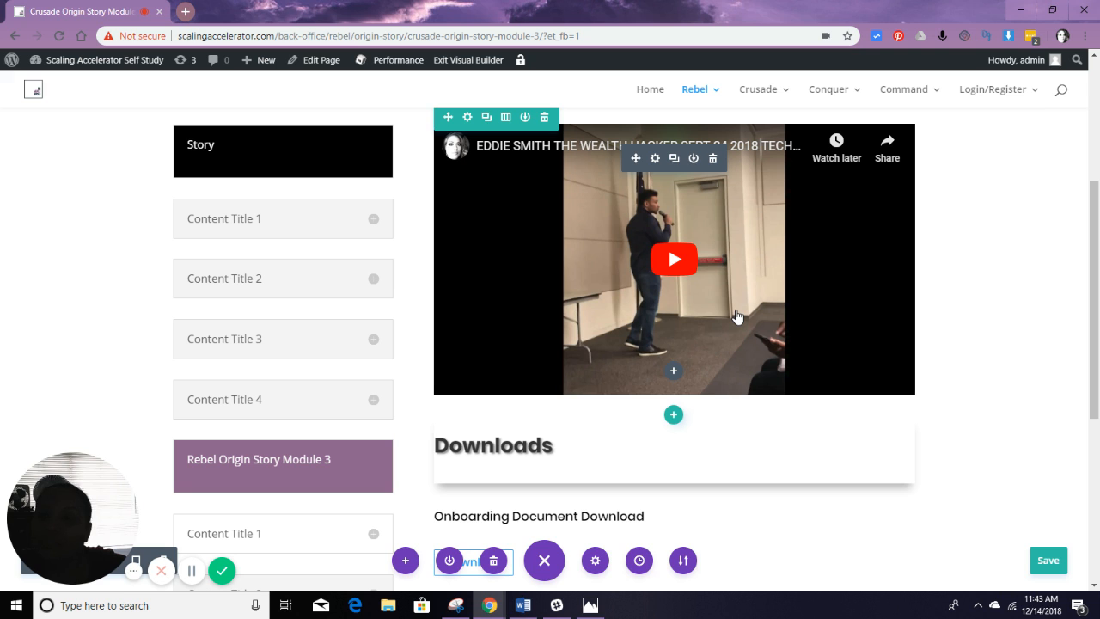
scroll(736, 316, "up", 4)
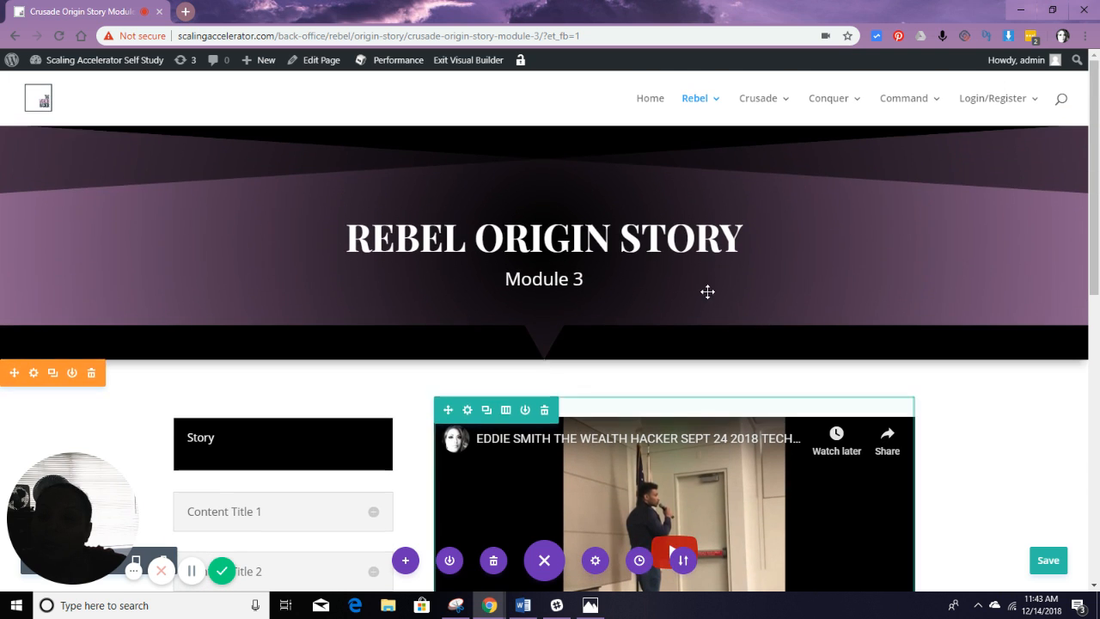
left_click(484, 72)
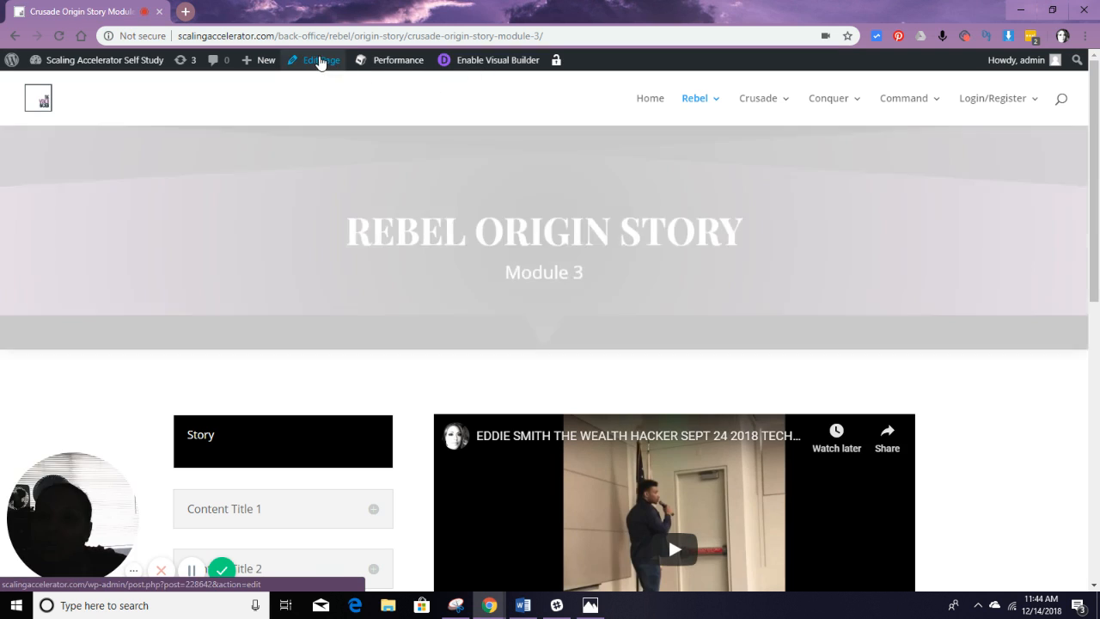
- Open the page for editing in the WordPress back end and change its title to Rebel Origin Story Module 3
left_click(320, 62)
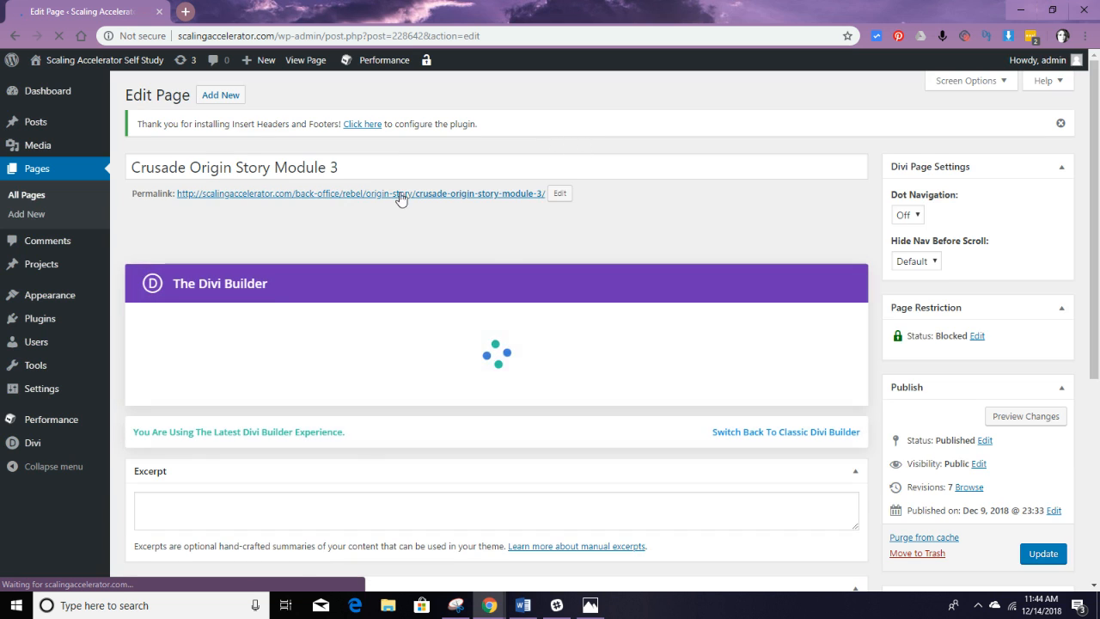
left_click_drag(186, 170, 90, 172)
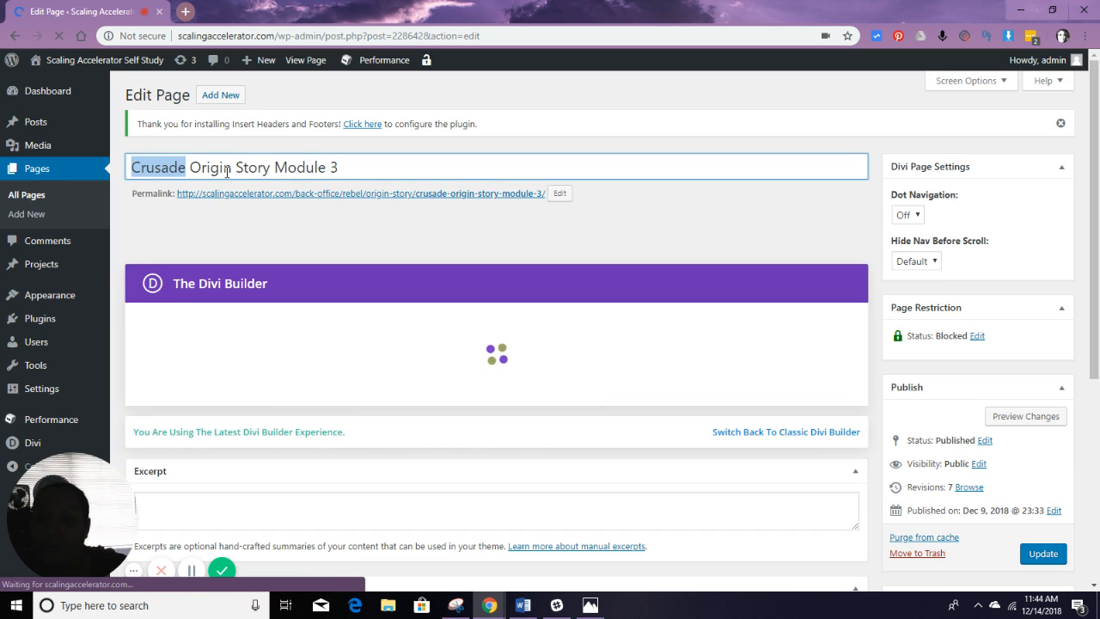
type("Rebel")
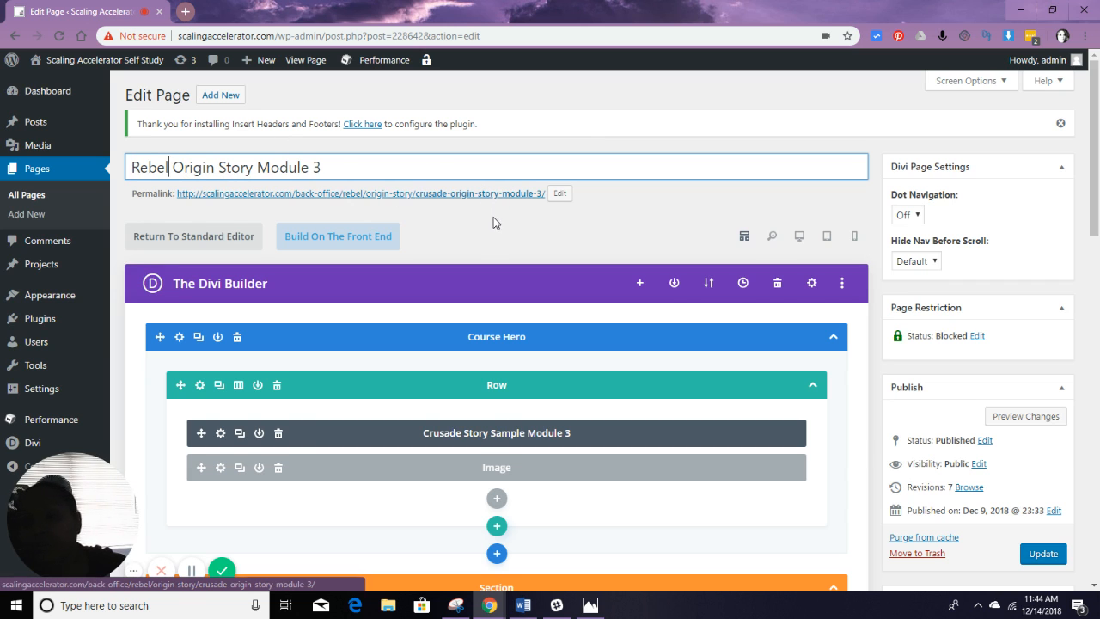
- Set the admin label of the Course Hero section's text module to Rebel Story Sample Module 3 and save its settings
scroll(466, 254, "down", 2)
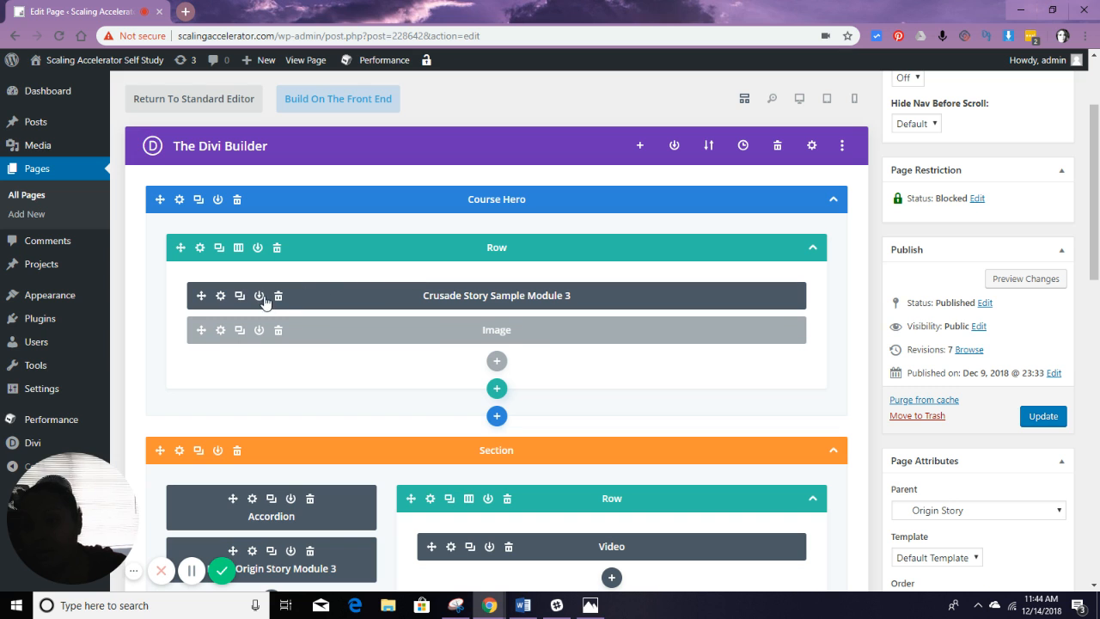
left_click(221, 295)
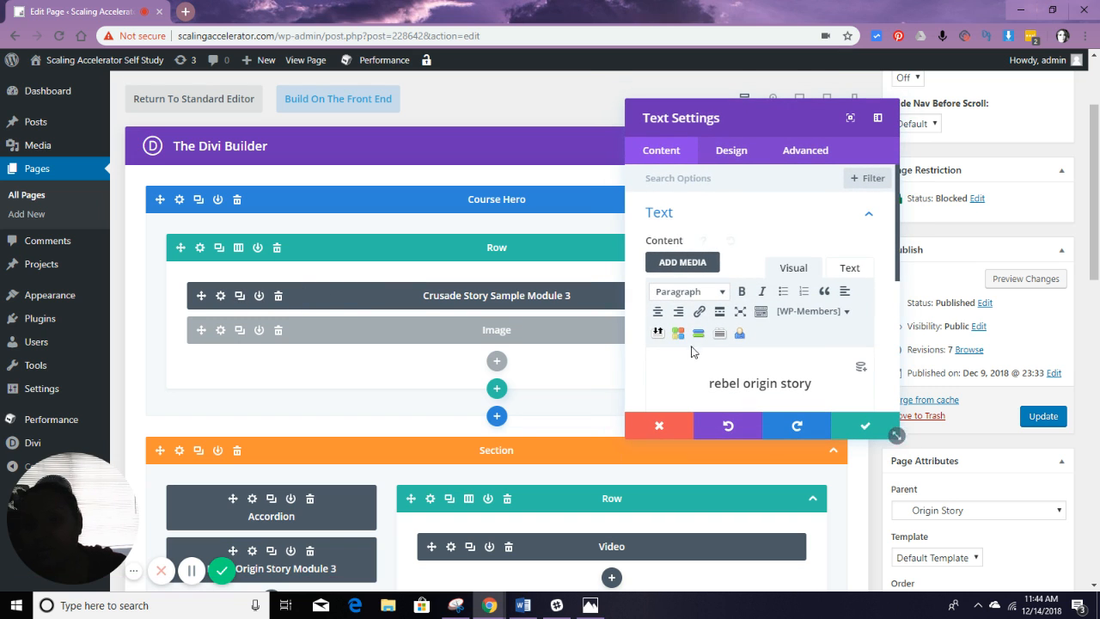
scroll(739, 370, "down", 6)
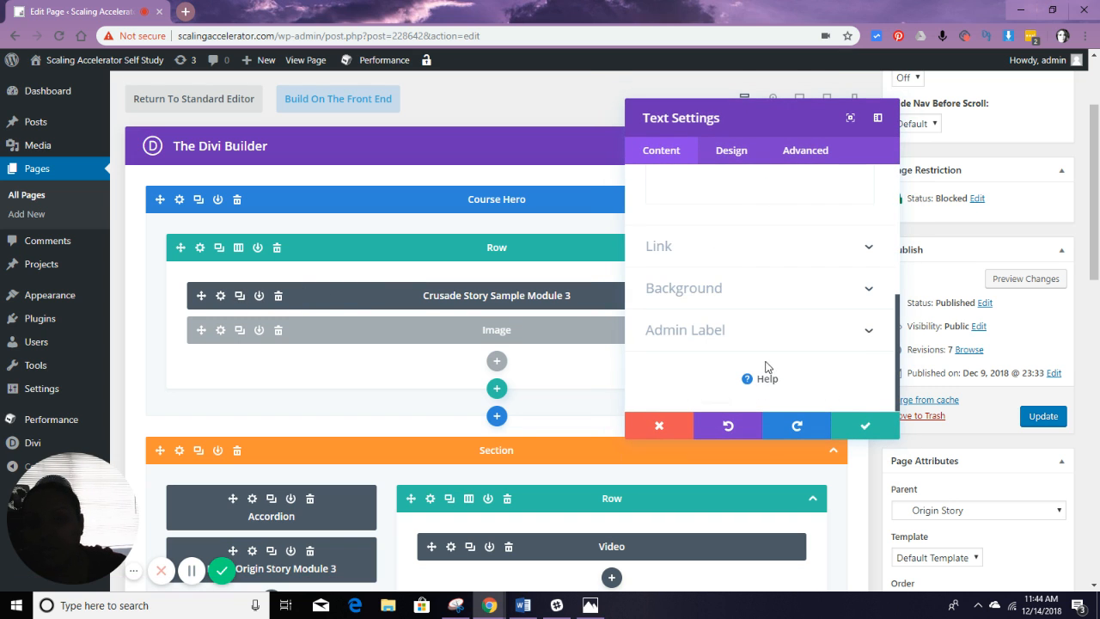
left_click(717, 332)
double_click(692, 318)
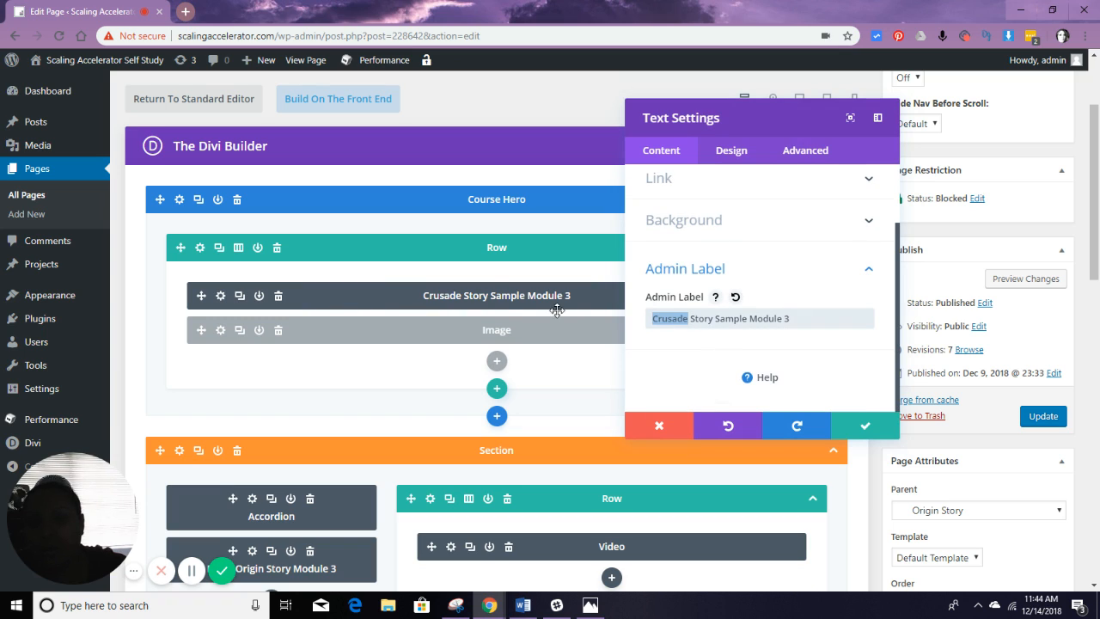
key("BackSpace")
type("Rebel")
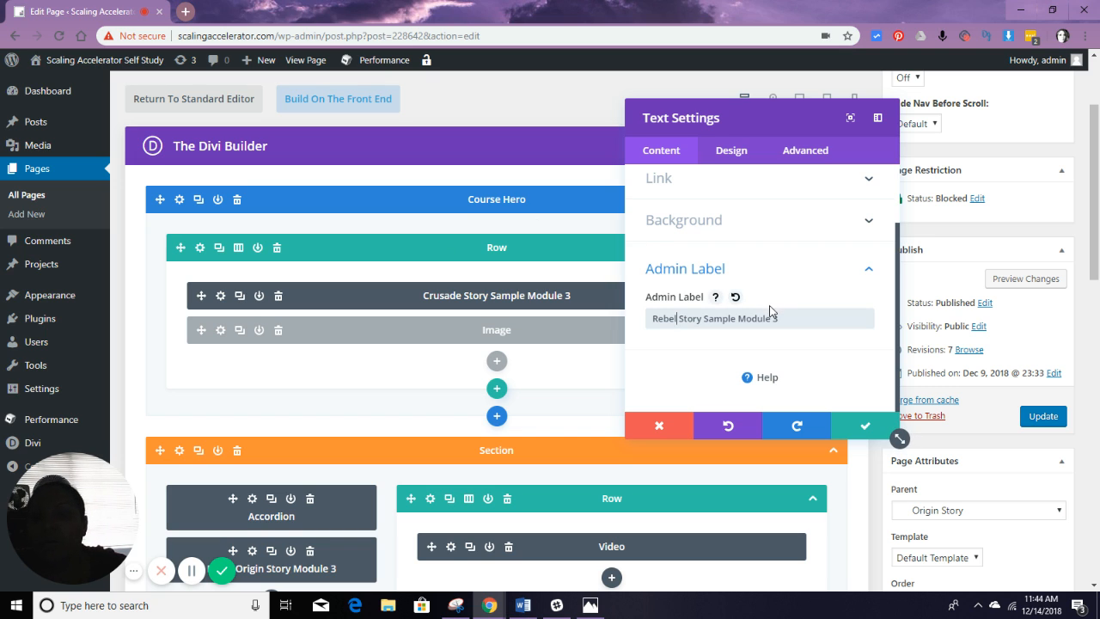
scroll(773, 318, "up", 2)
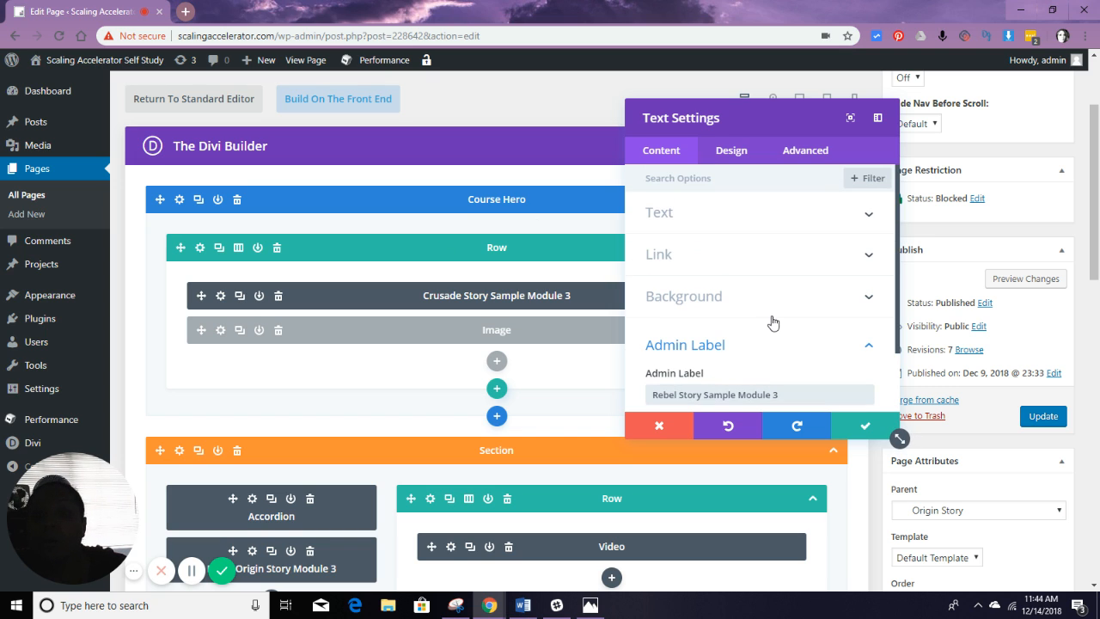
left_click(758, 221)
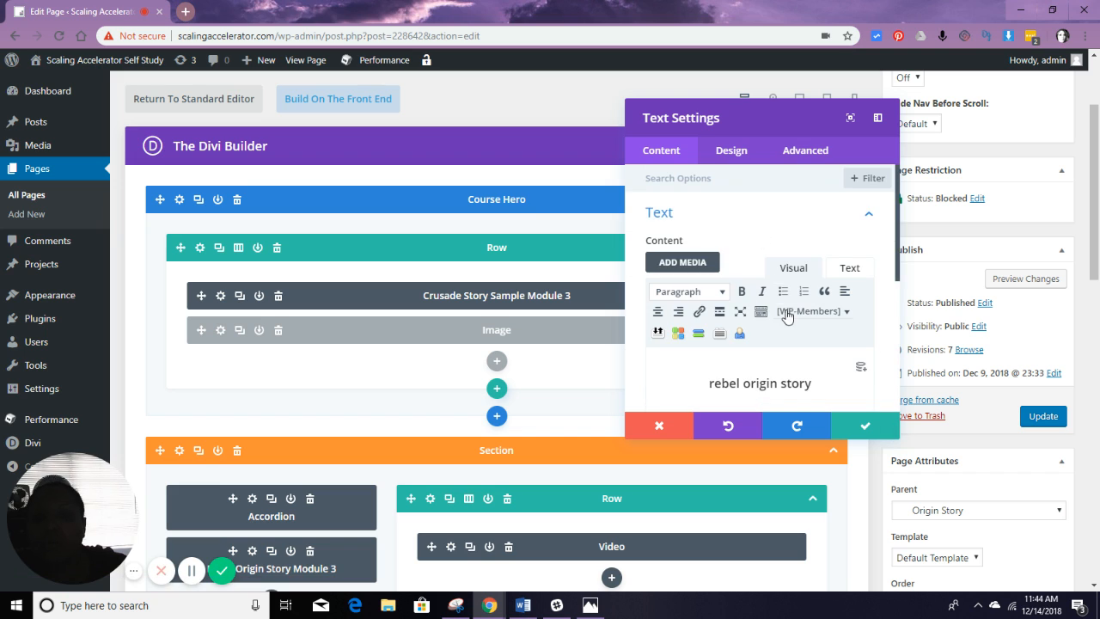
scroll(786, 310, "down", 3)
scroll(781, 280, "down", 3)
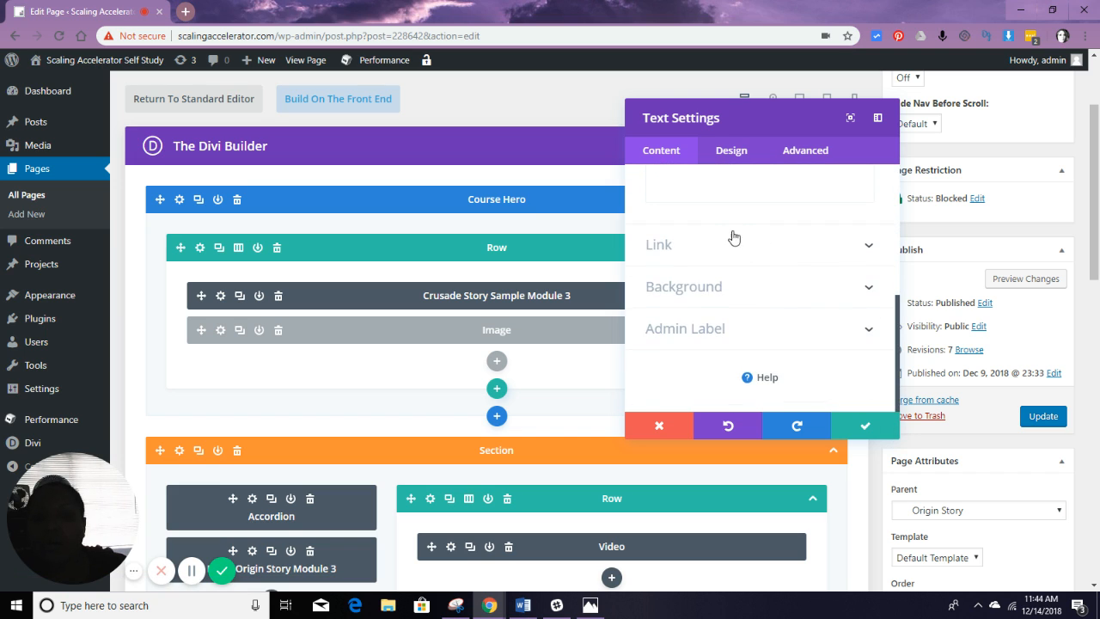
left_click(732, 241)
left_click(877, 428)
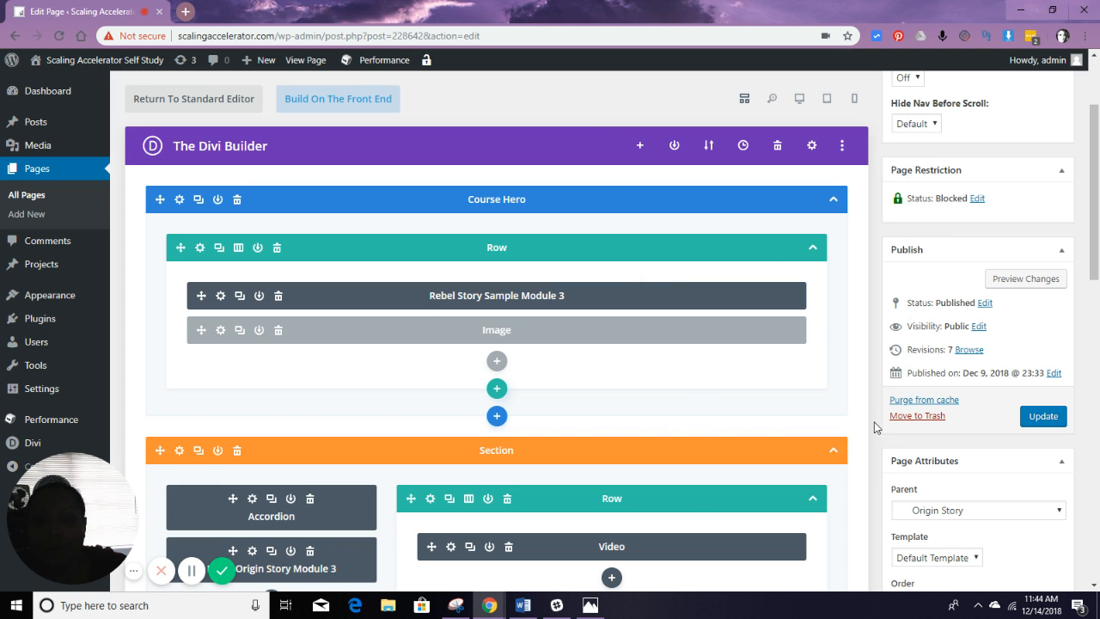
- Update the page to save its new title and text module label
scroll(639, 365, "down", 2)
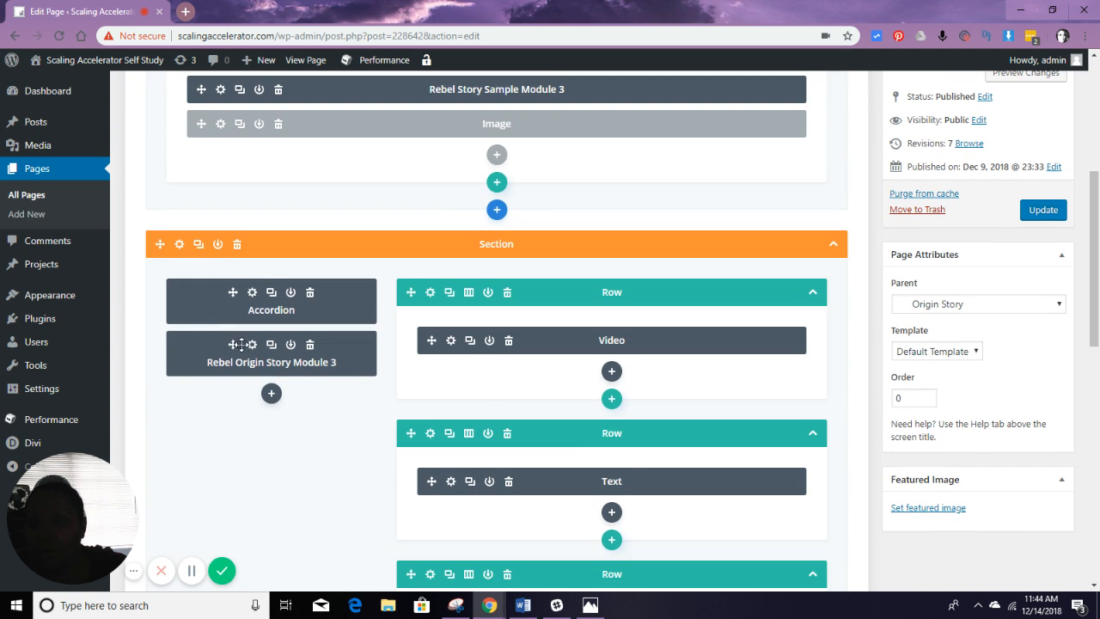
scroll(473, 344, "up", 3)
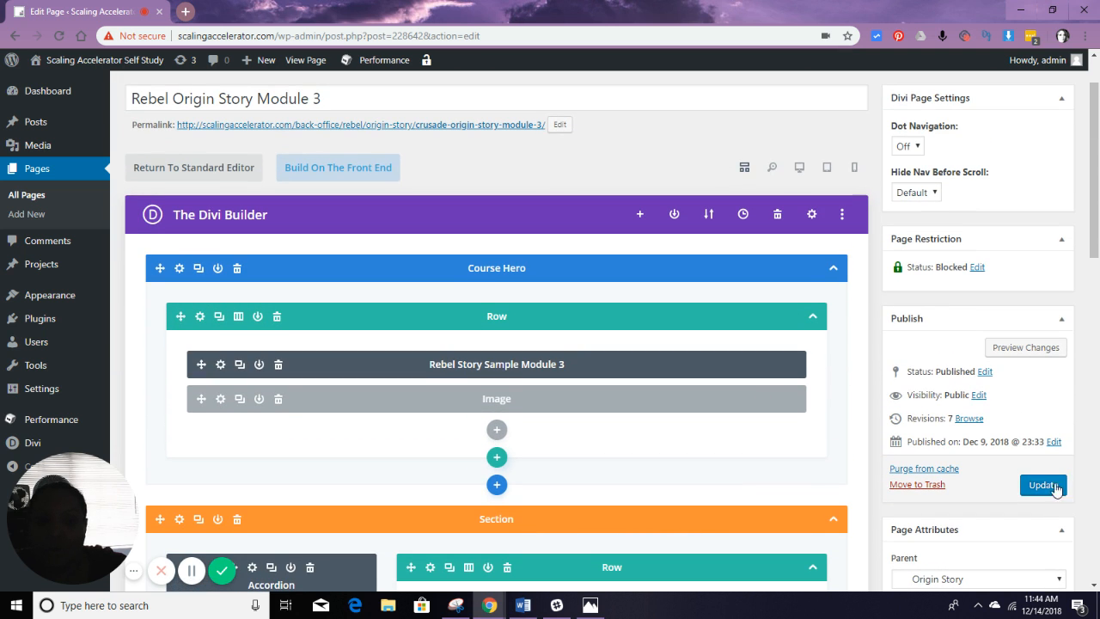
left_click(1045, 485)
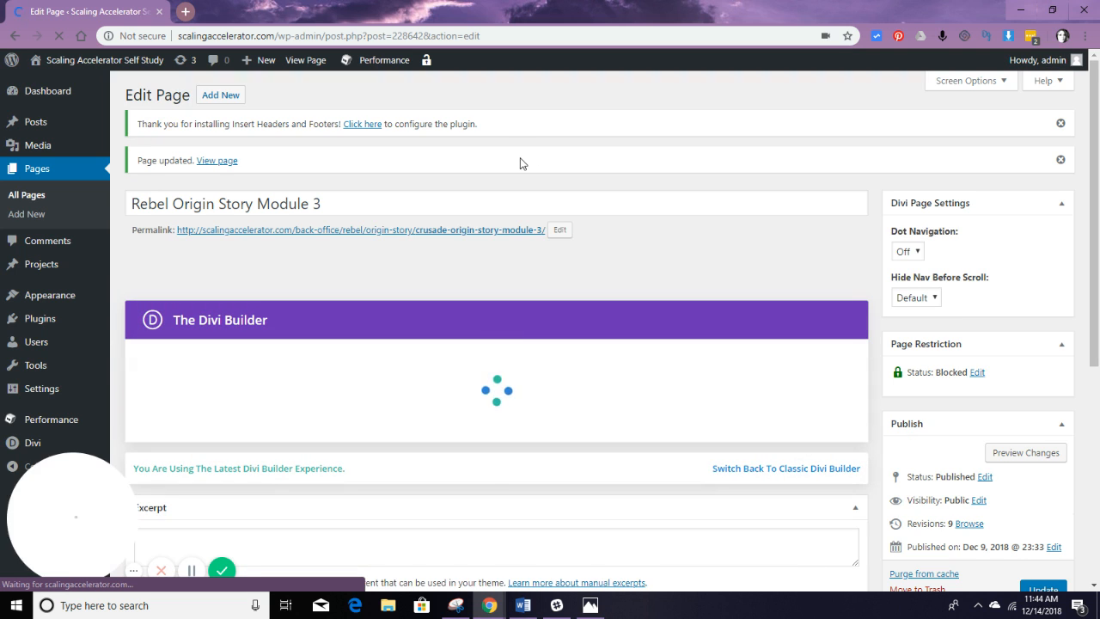
- Change the page's permalink slug to rebel-origin-story-module-3 and update the page
left_click(561, 231)
left_click_drag(452, 230, 393, 229)
type("rebel-origin-story-module-3")
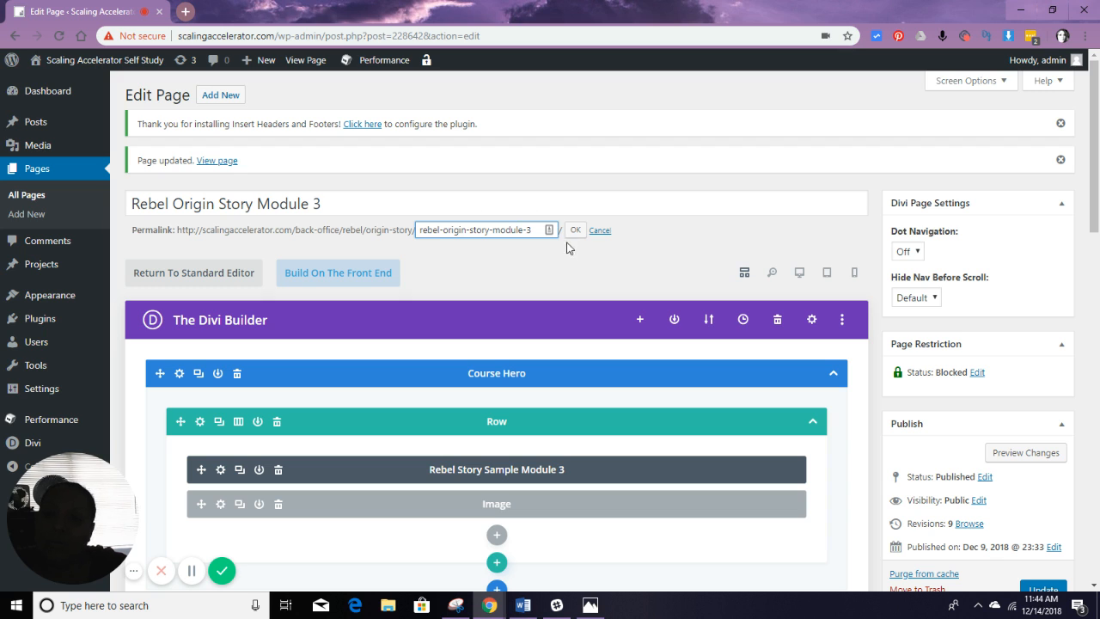
left_click(575, 231)
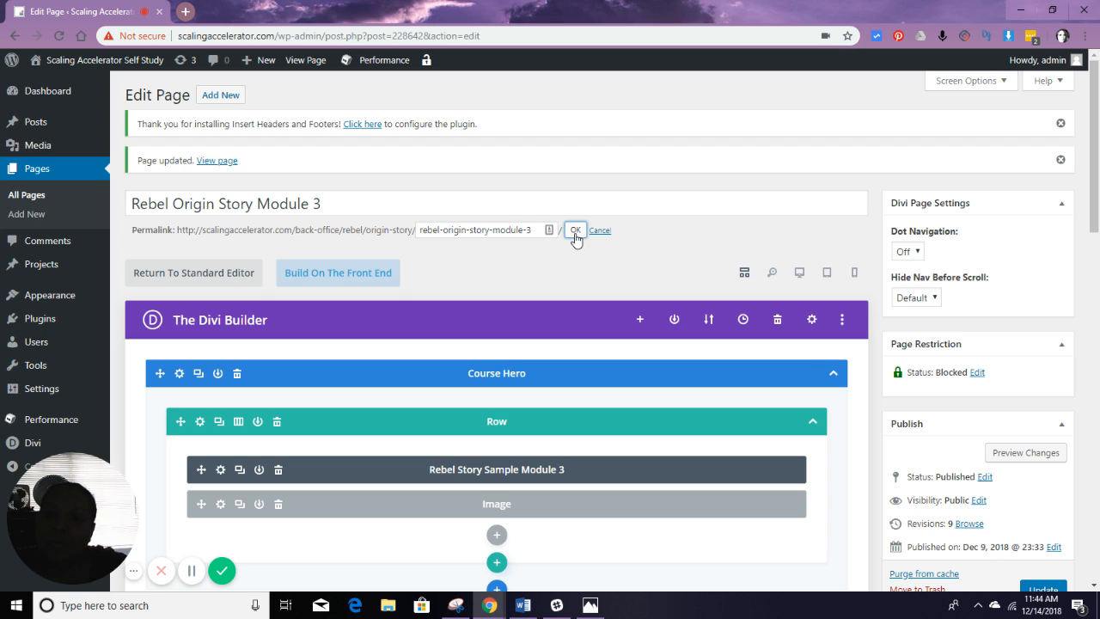
left_click(1032, 589)
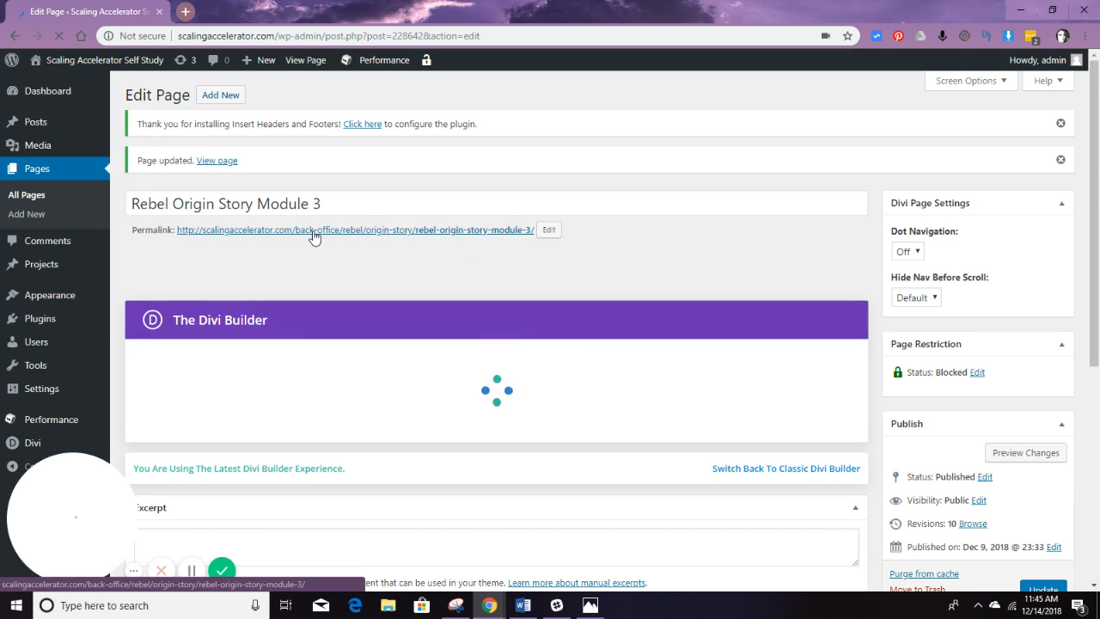
- Copy the link address of the page's new permalink
right_click(313, 231)
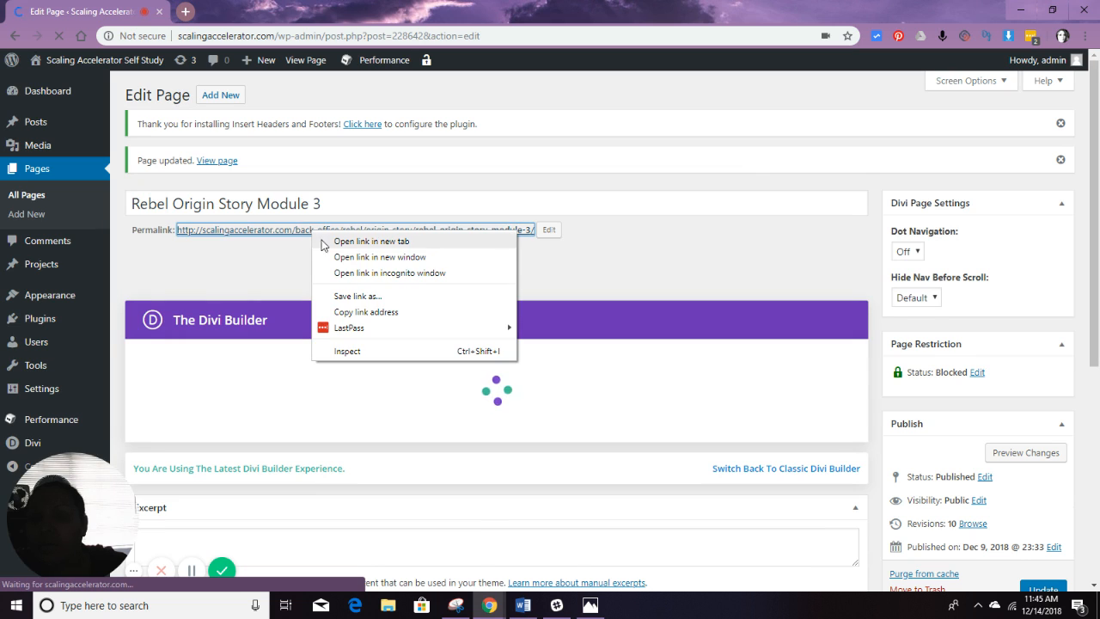
left_click(352, 311)
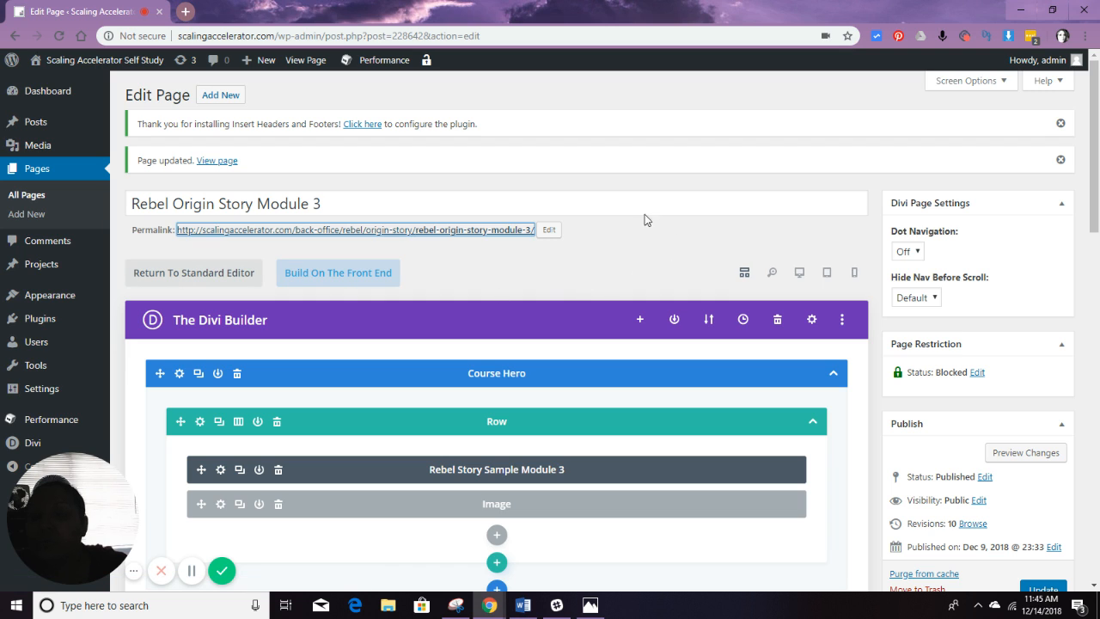
- View the live Rebel Origin Story Module 3 page, and go to the Rebel section's Origin Story page
left_click(305, 64)
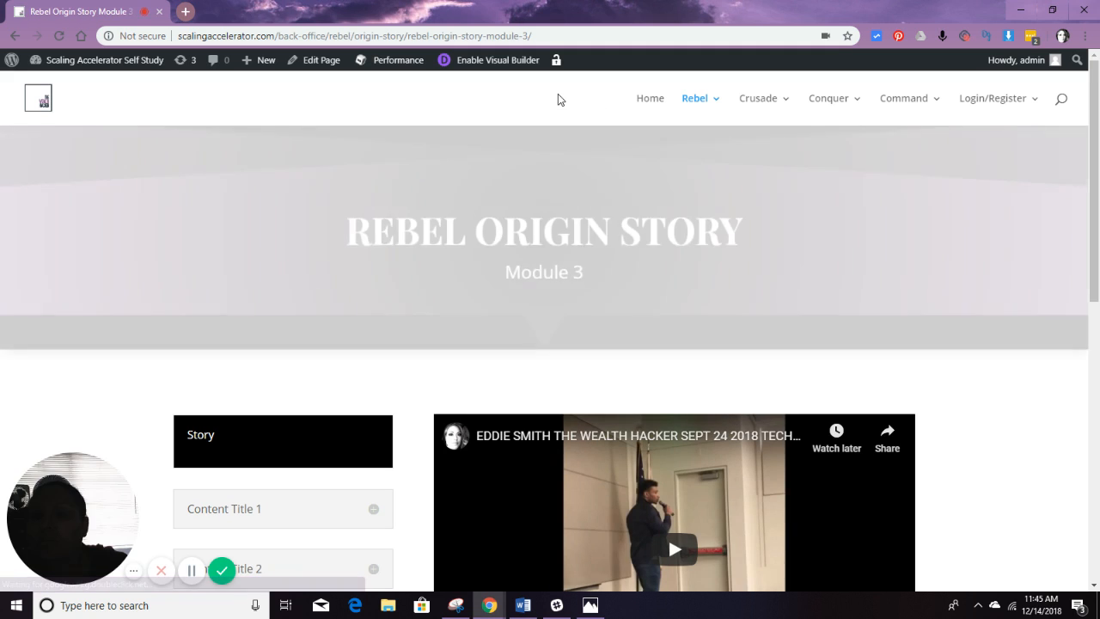
mouse_move(685, 104)
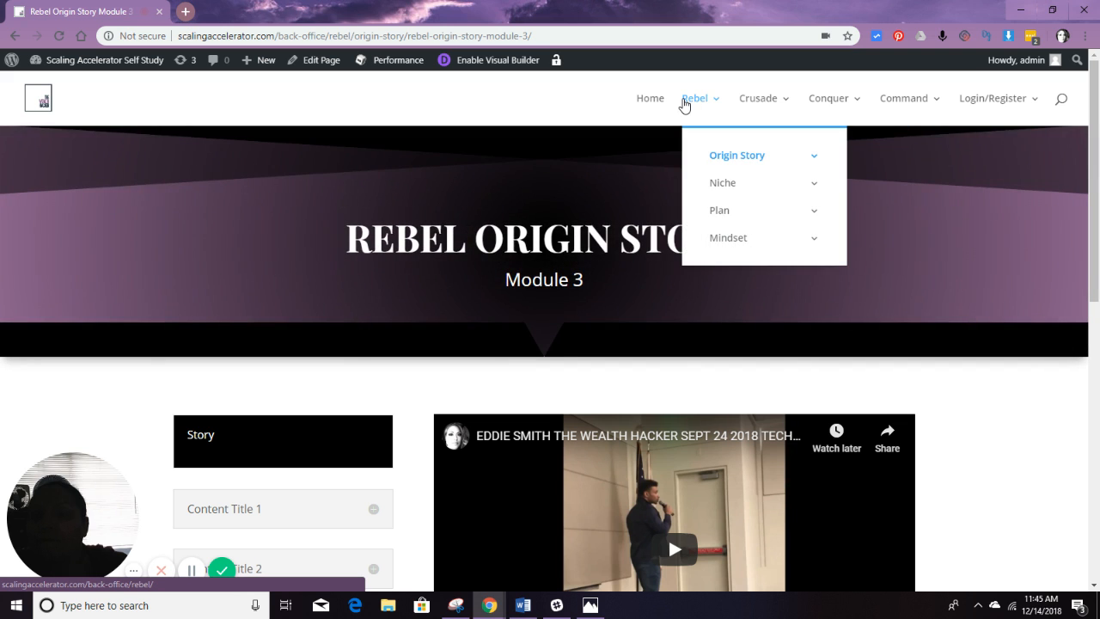
mouse_move(725, 157)
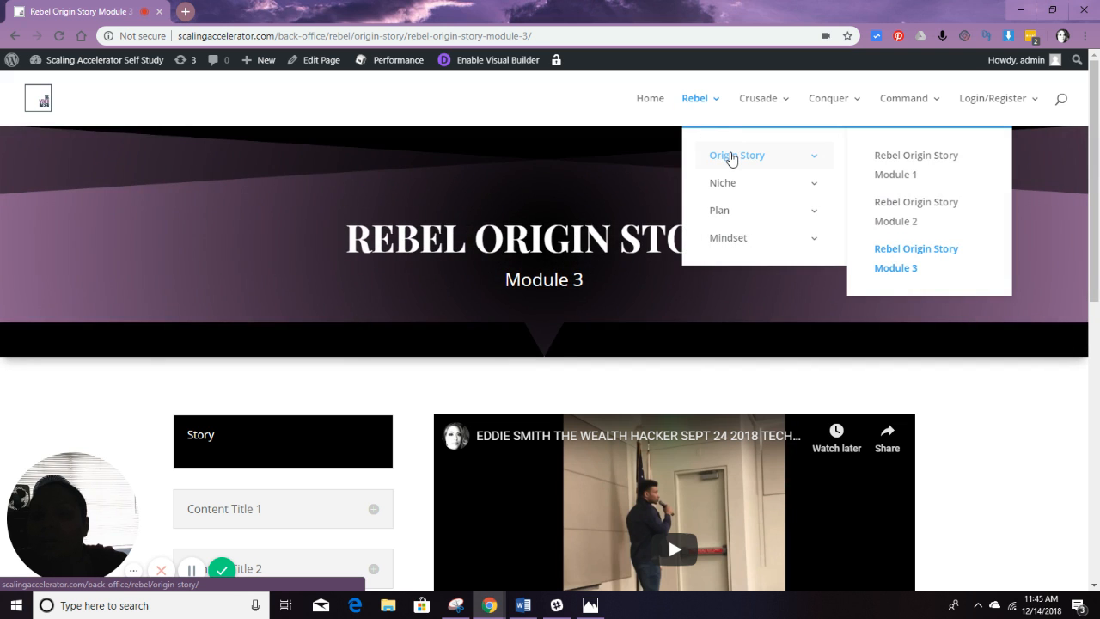
left_click(732, 158)
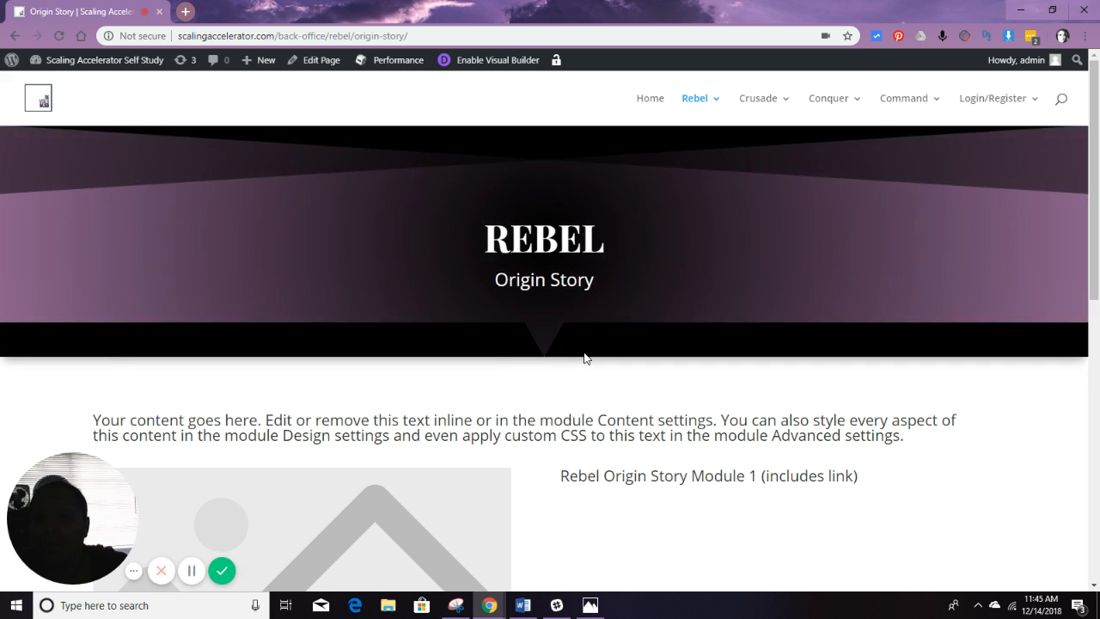
- Test the Rebel Origin Story Module 3 link on the Origin Story page, look over the linked page and return
scroll(593, 348, "down", 1)
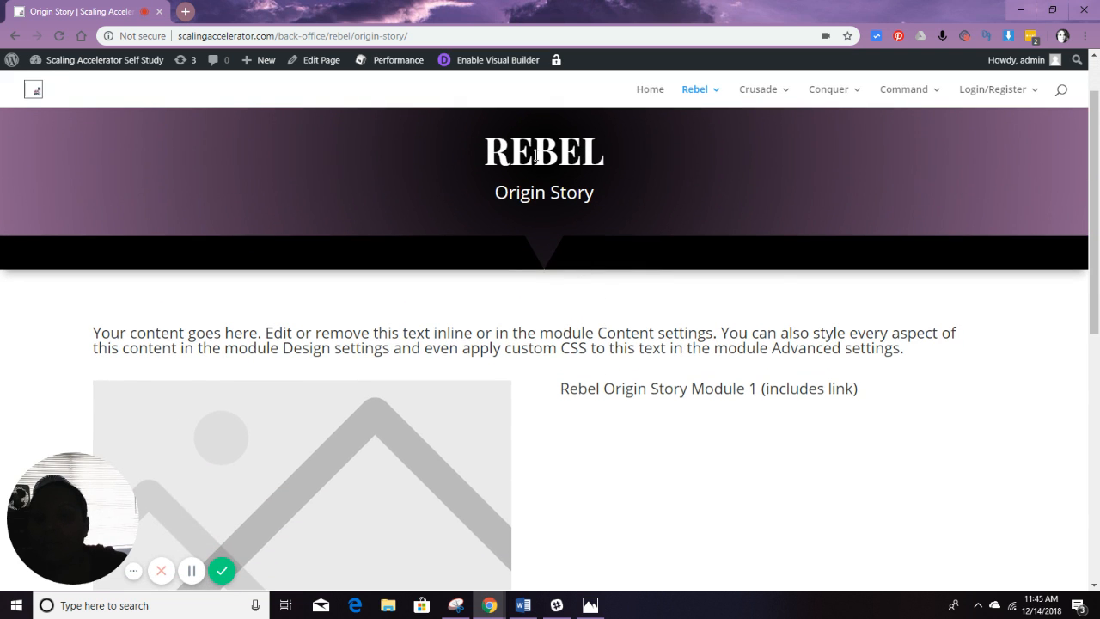
scroll(654, 441, "down", 2)
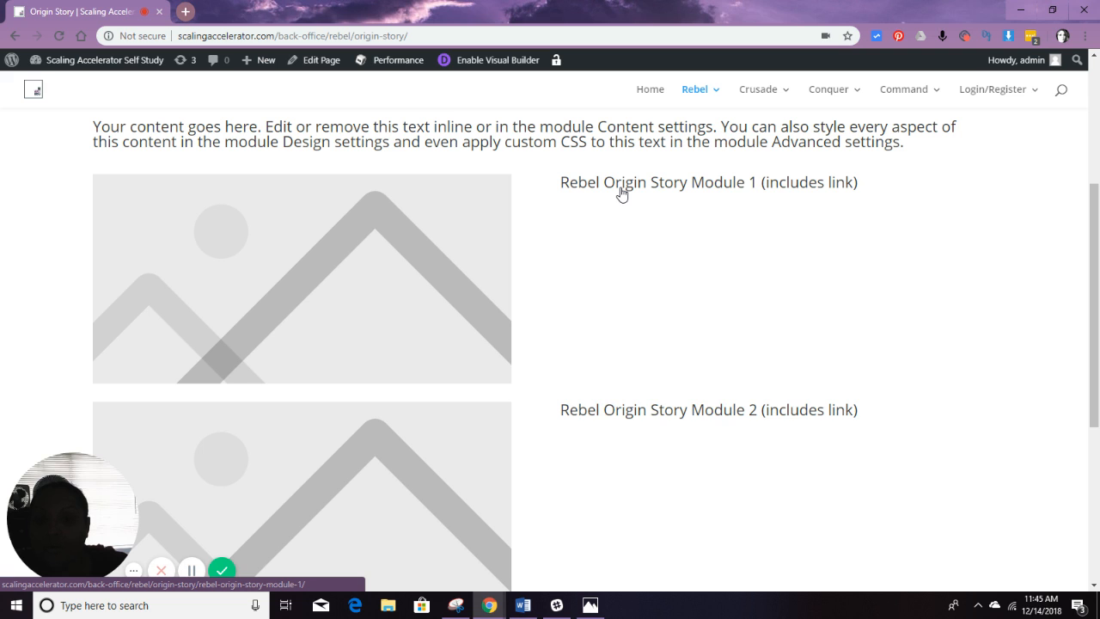
scroll(623, 194, "down", 4)
left_click(626, 309)
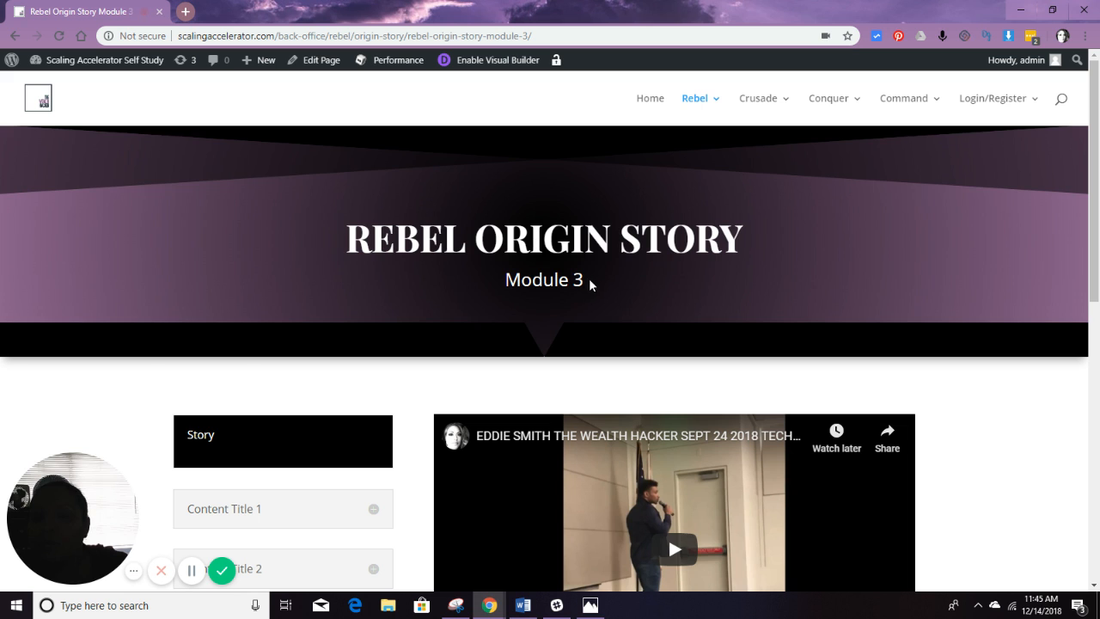
scroll(590, 284, "down", 5)
scroll(514, 270, "up", 2)
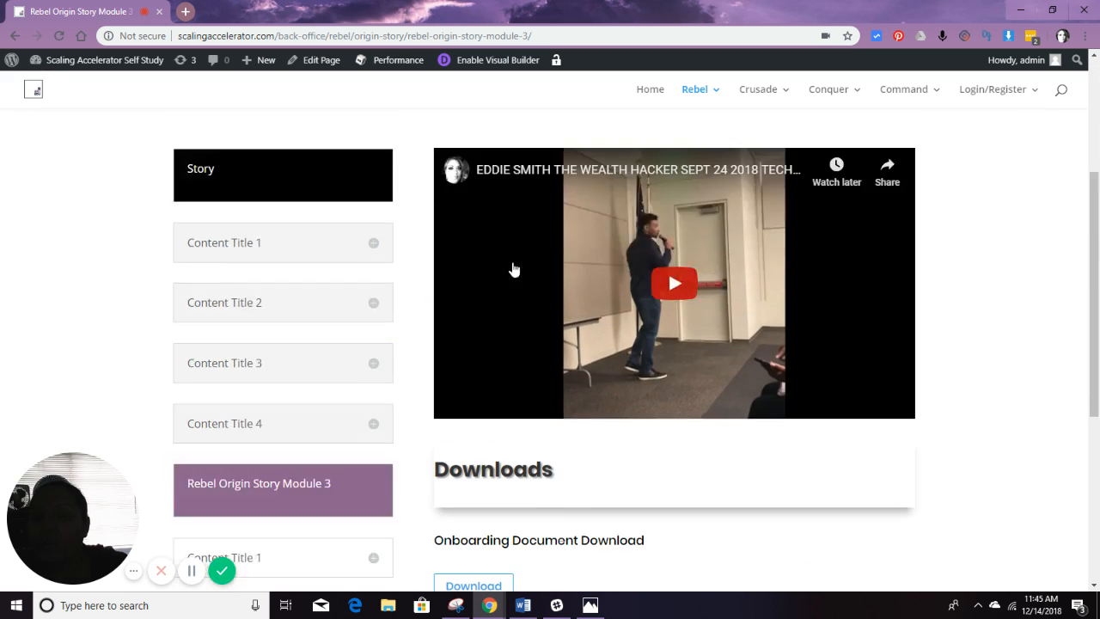
scroll(514, 270, "up", 5)
left_click(15, 36)
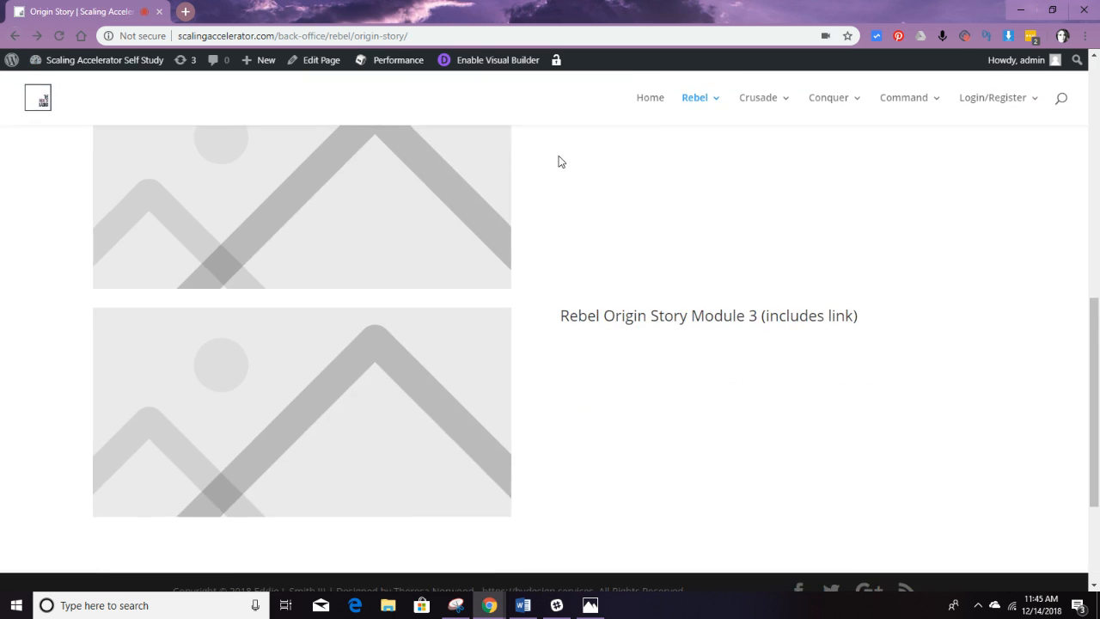
- Test the Rebel Origin Story Module 2 link on the Origin Story page and return
scroll(602, 207, "down", 1)
scroll(690, 292, "up", 3)
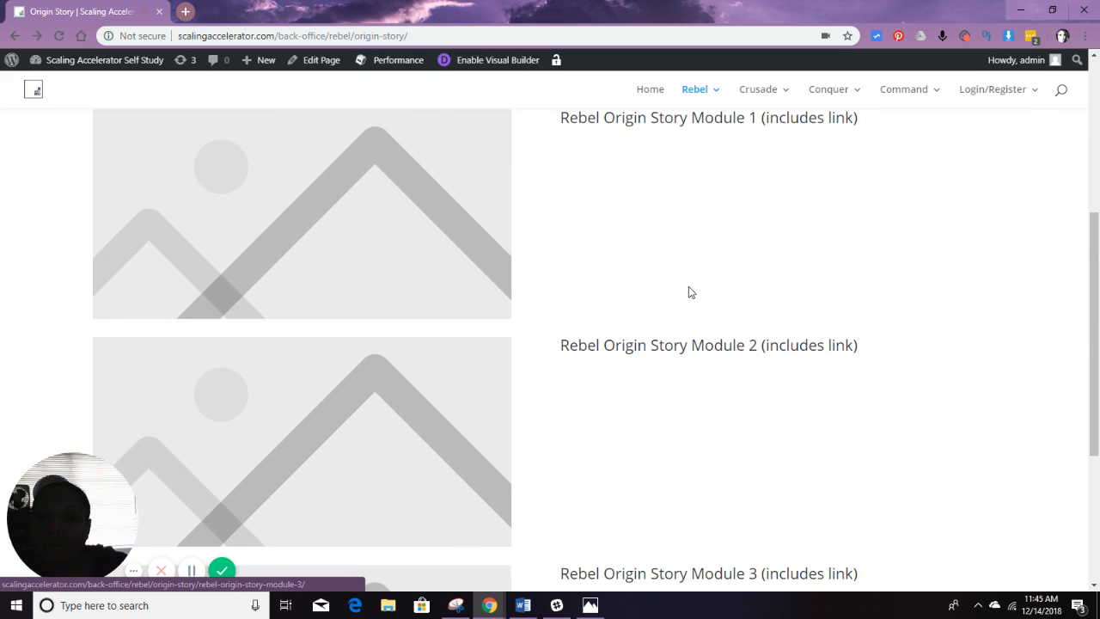
left_click(696, 348)
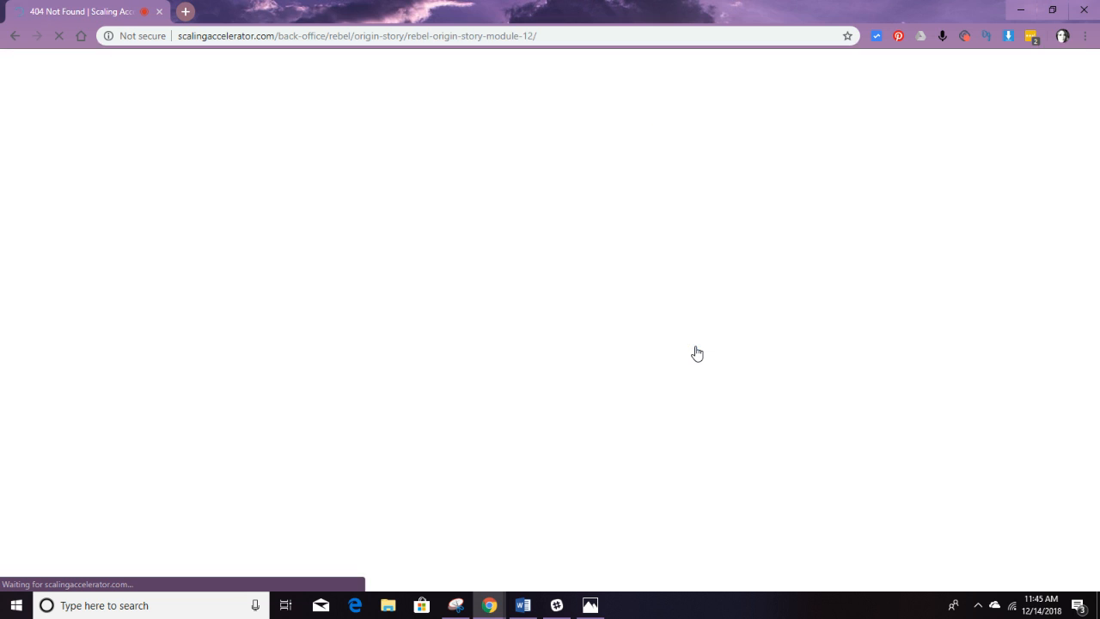
left_click(17, 38)
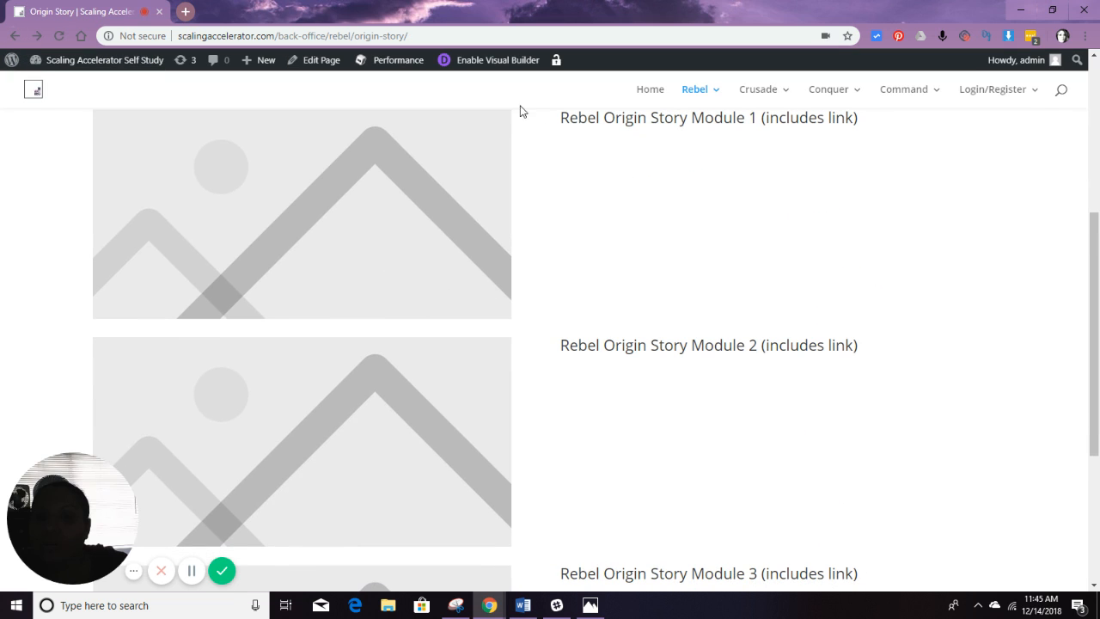
- Enable the Visual Builder on the Origin Story page and open the settings of the Module 2 text
left_click(491, 62)
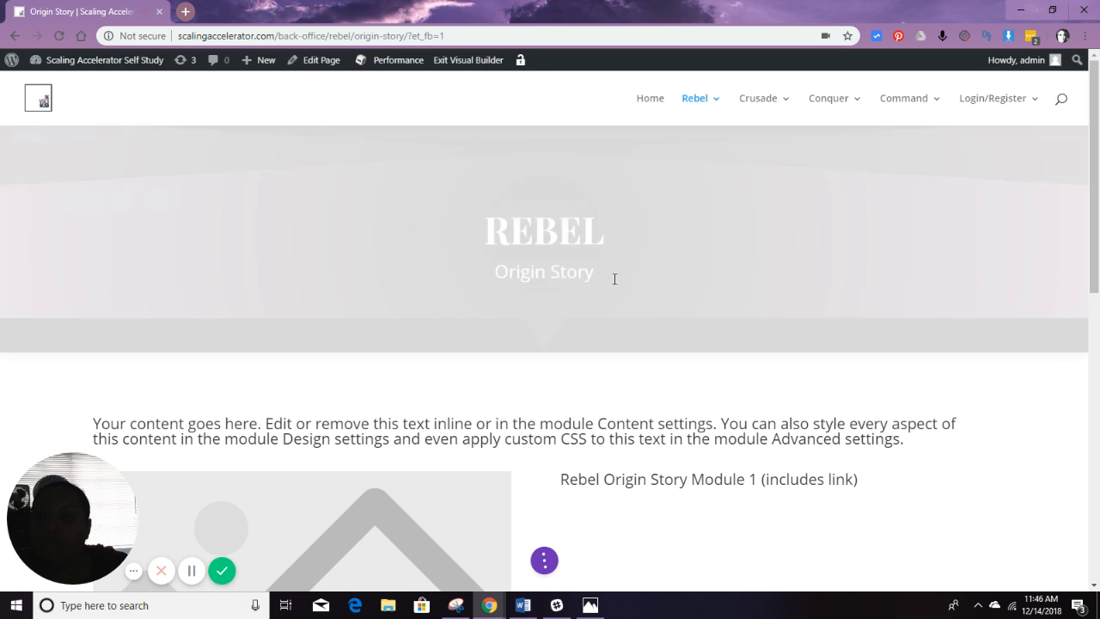
scroll(694, 363, "down", 3)
scroll(695, 364, "down", 3)
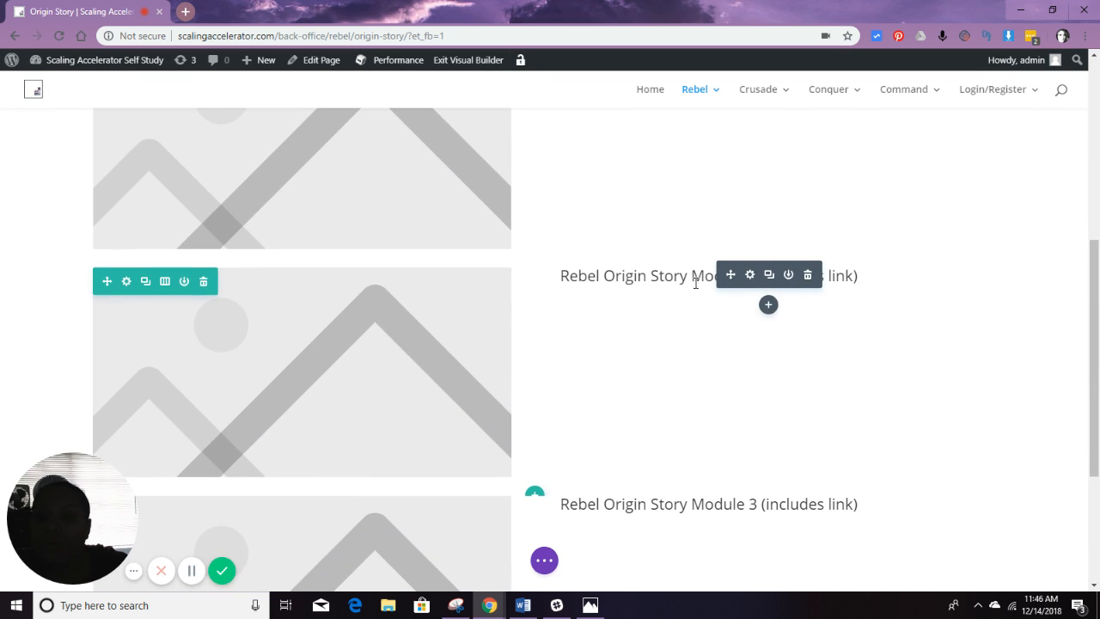
left_click(750, 276)
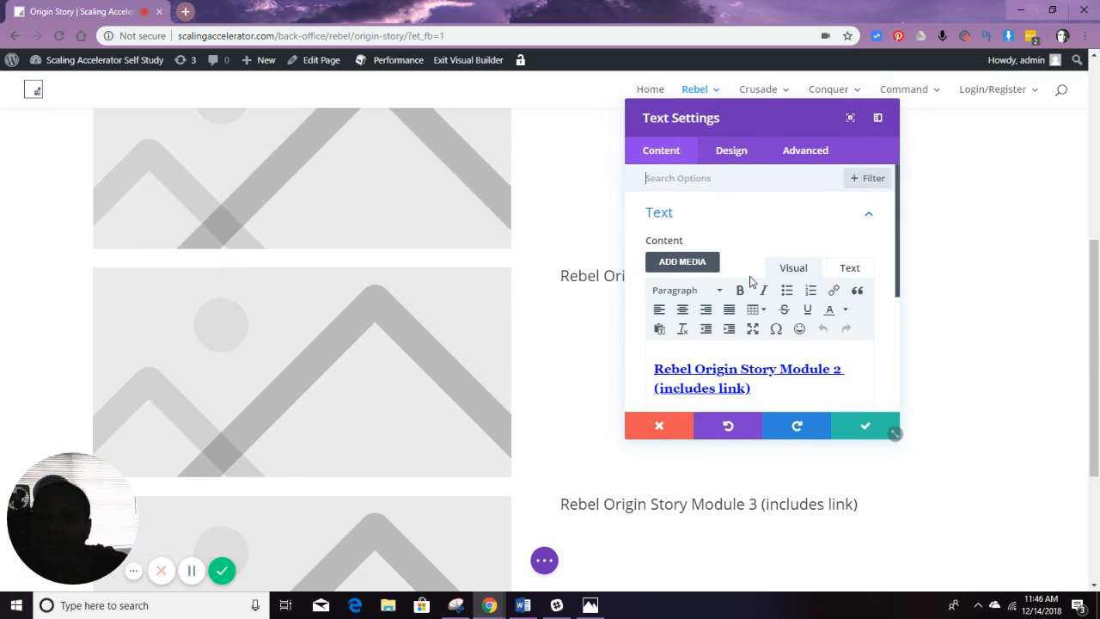
left_click_drag(765, 388, 654, 360)
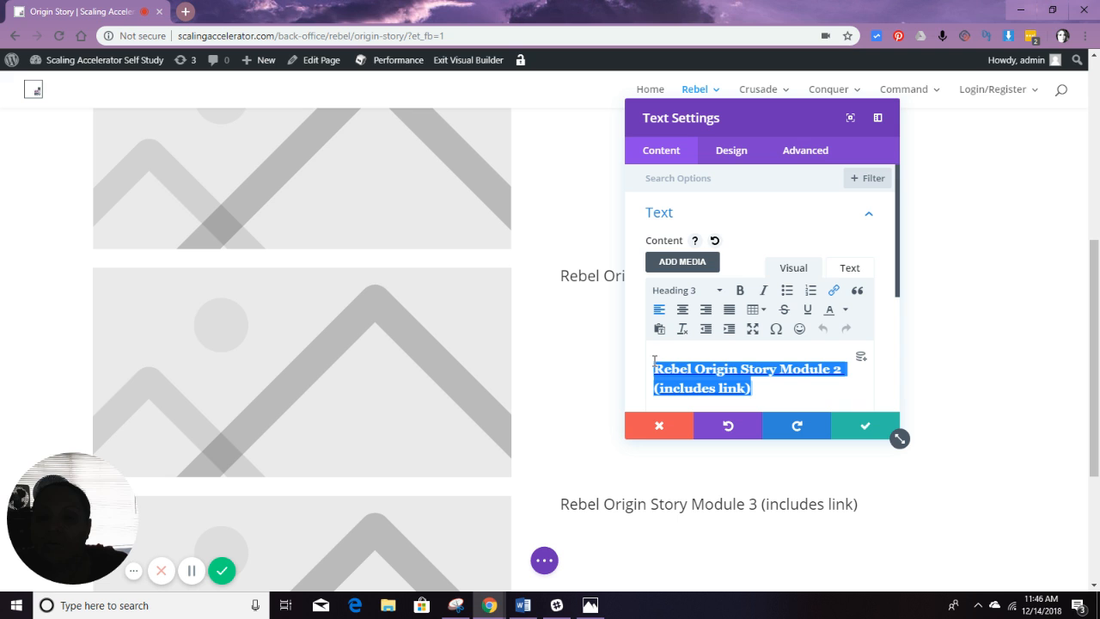
left_click(832, 290)
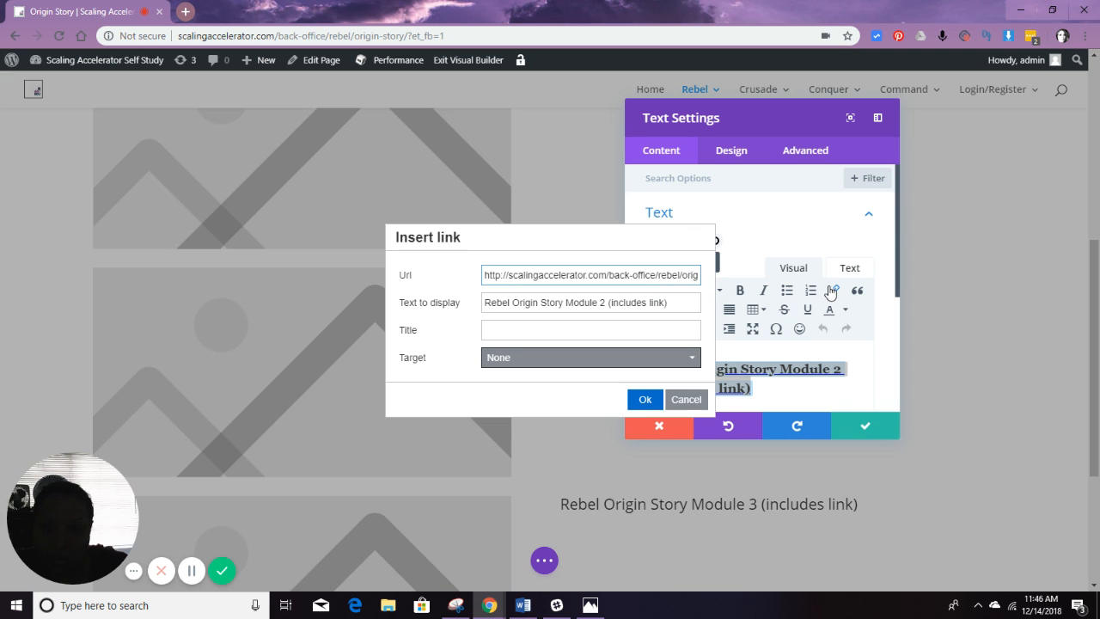
triple_click(668, 274)
key("ctrl+v")
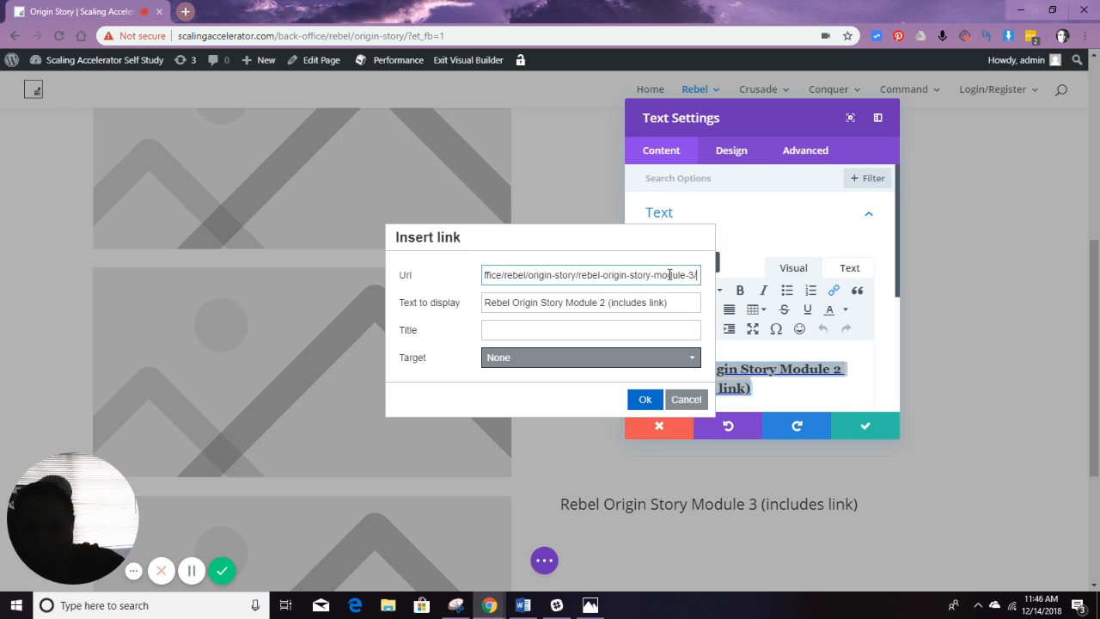
key("BackSpace")
key("BackSpace")
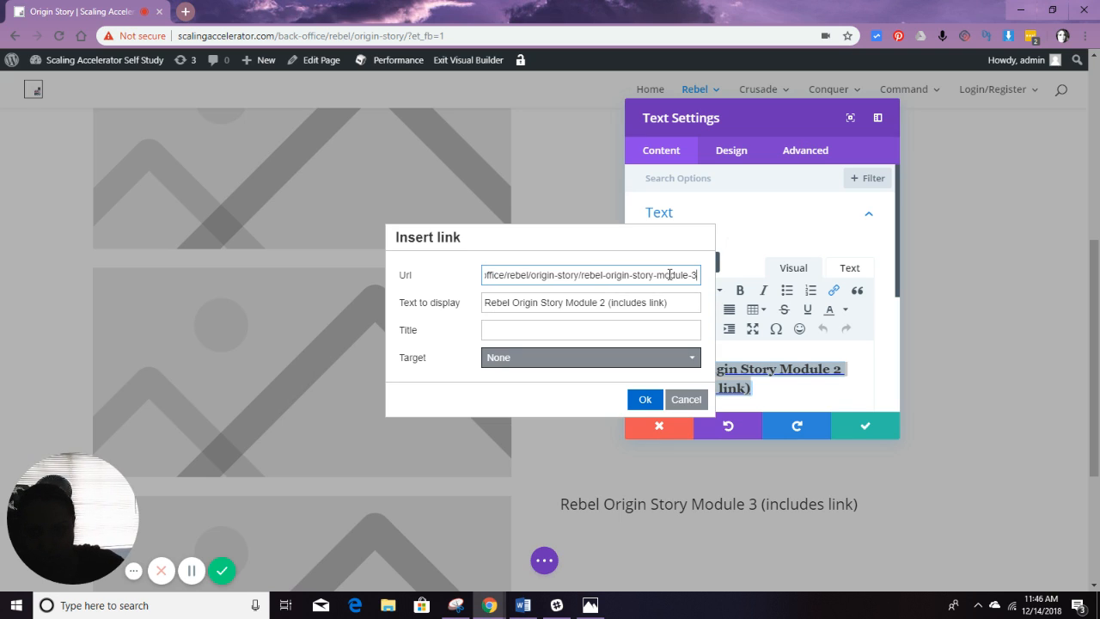
type("2")
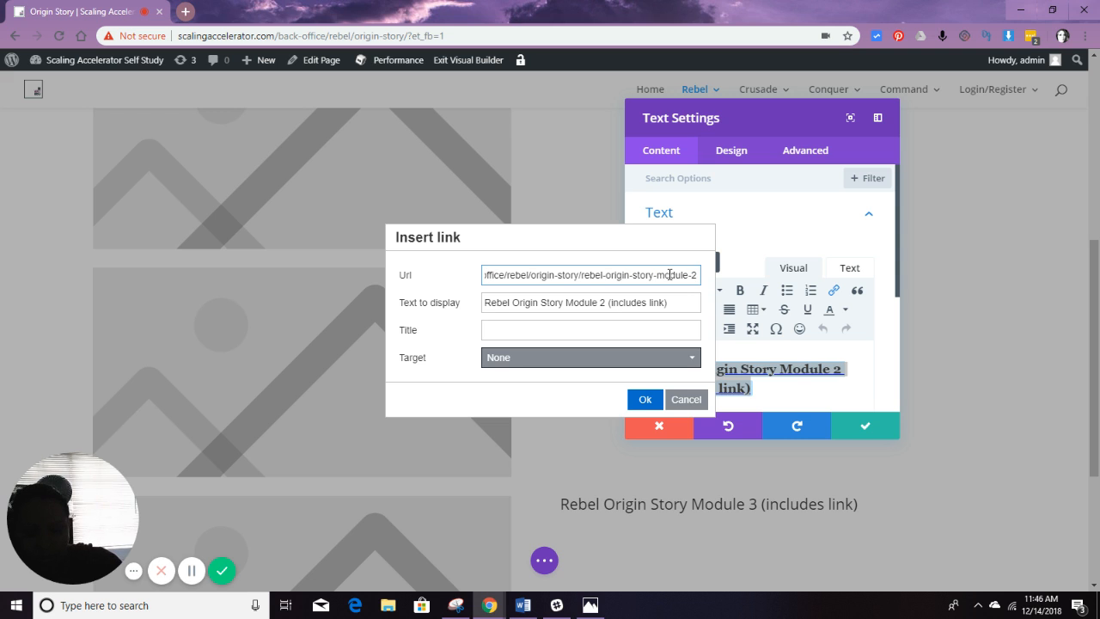
type("/")
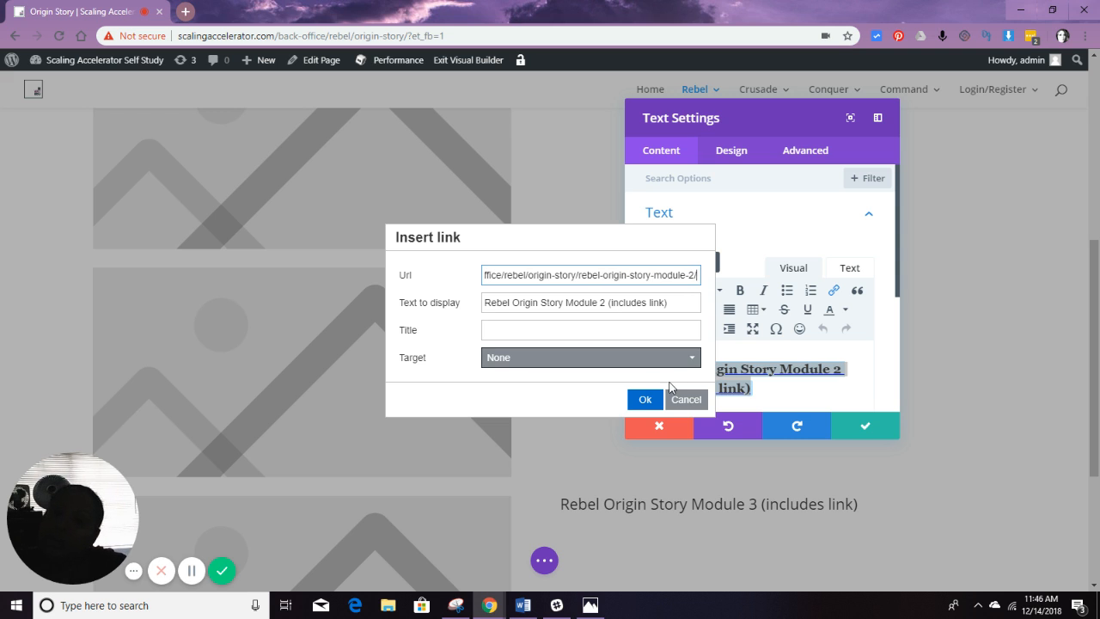
left_click(646, 400)
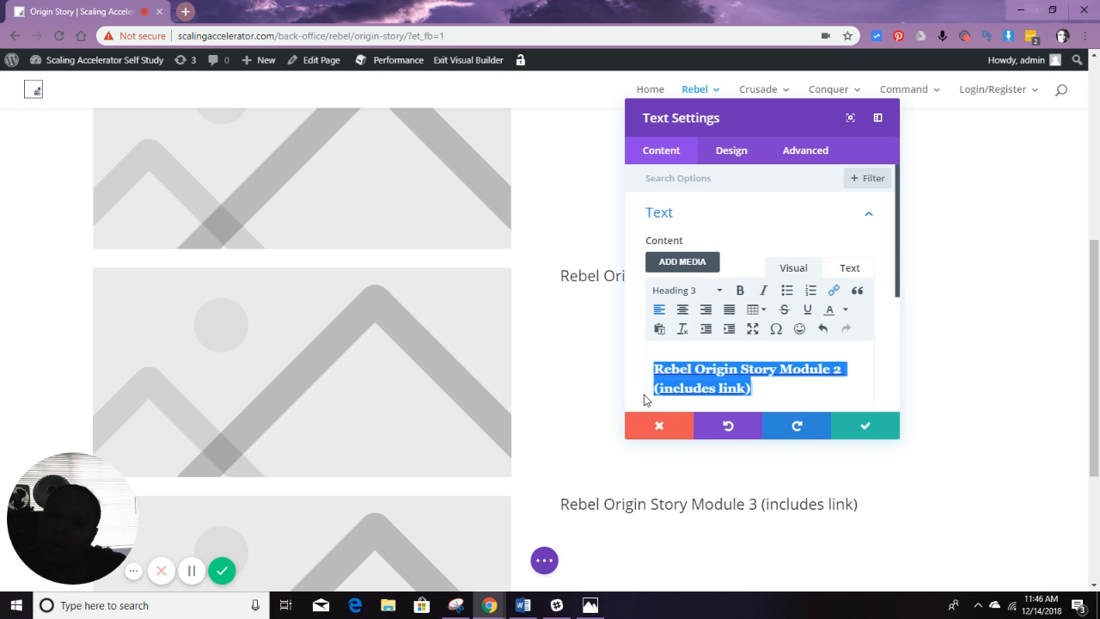
- Save the Module 2 text settings and save the Origin Story page
left_click(874, 428)
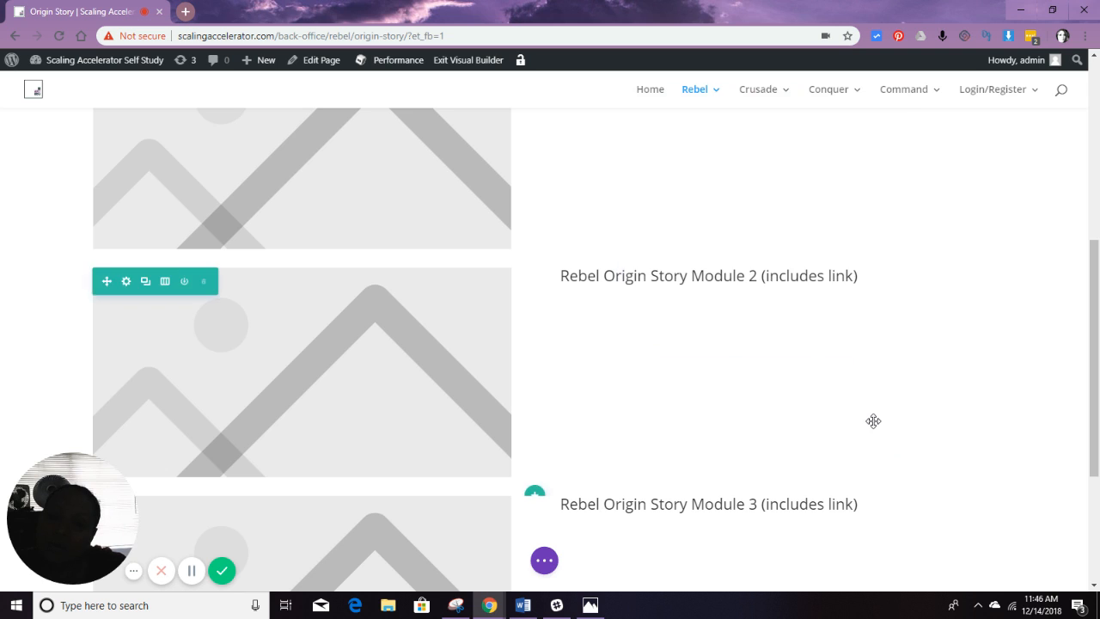
left_click(544, 563)
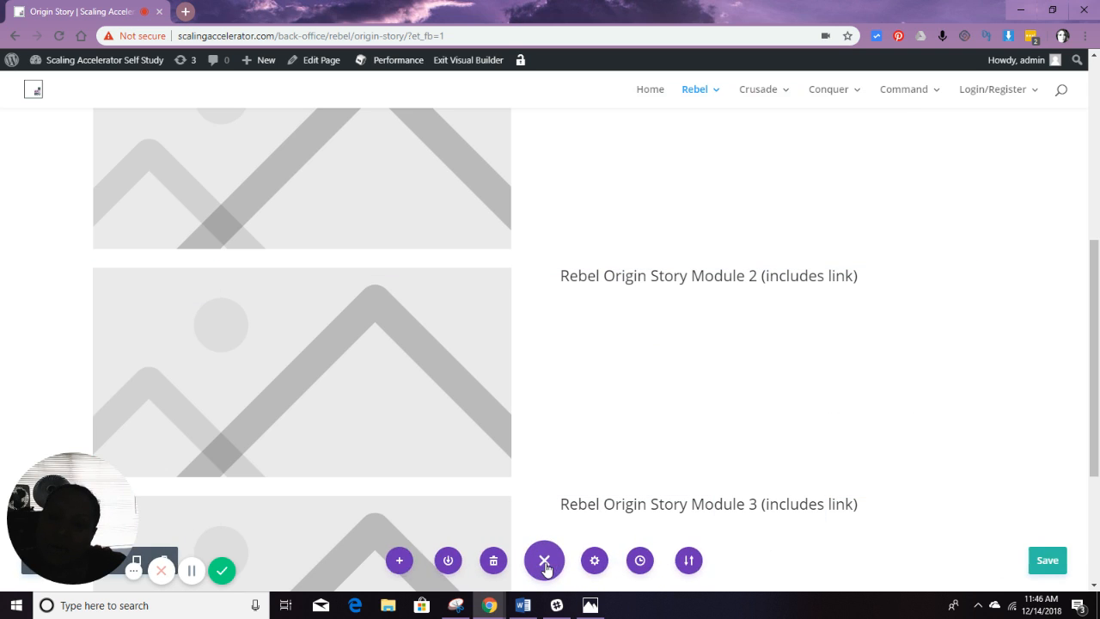
left_click(1043, 559)
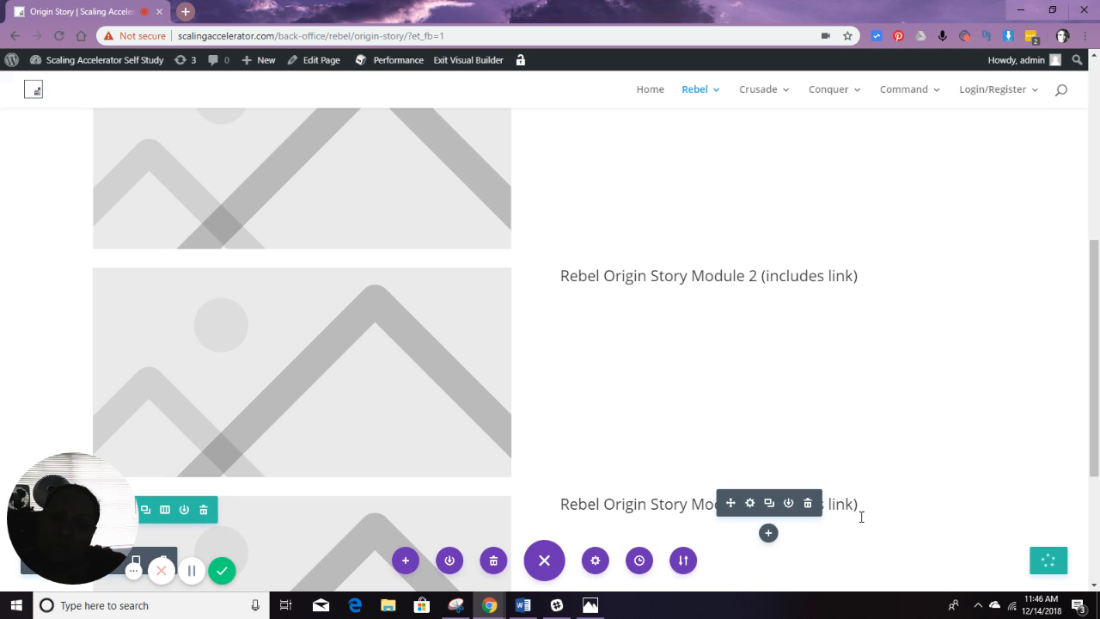
scroll(858, 391, "up", 3)
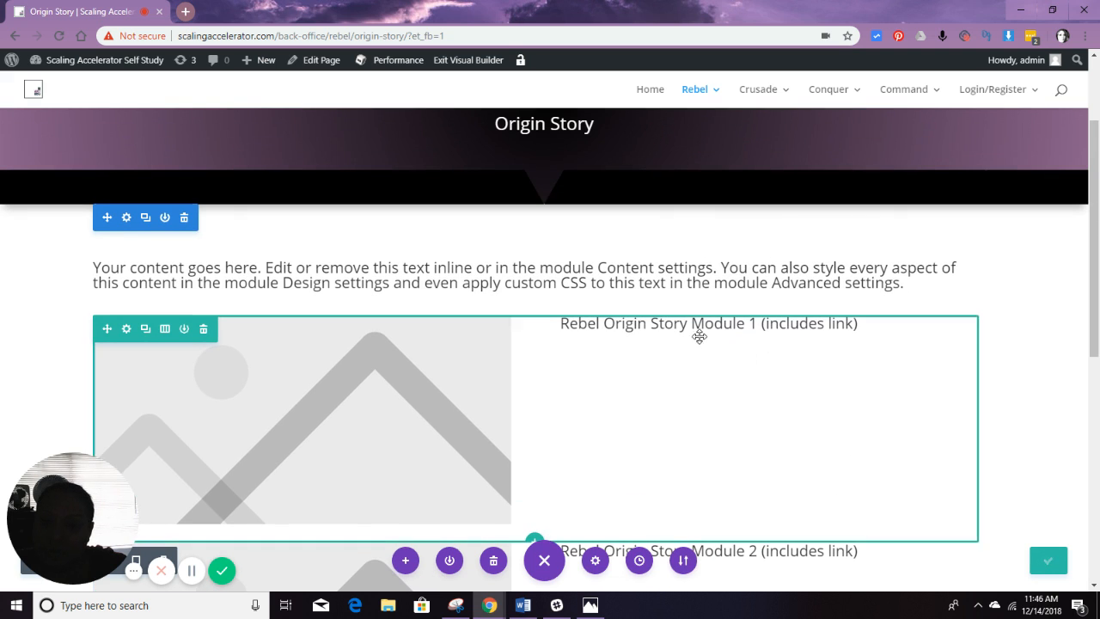
left_click(750, 323)
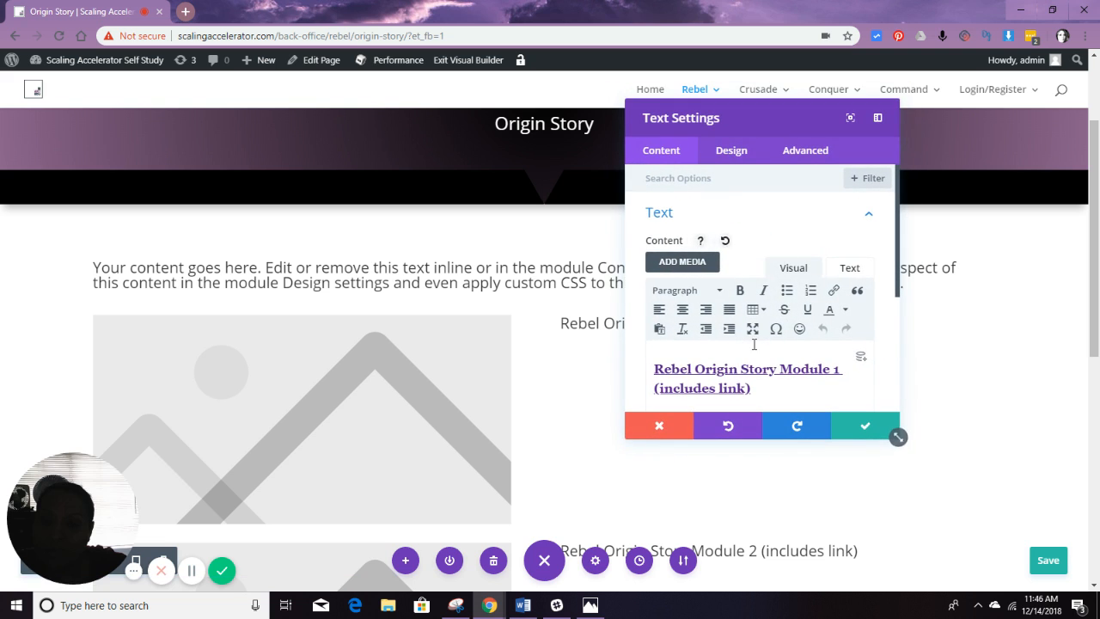
left_click_drag(760, 391, 656, 368)
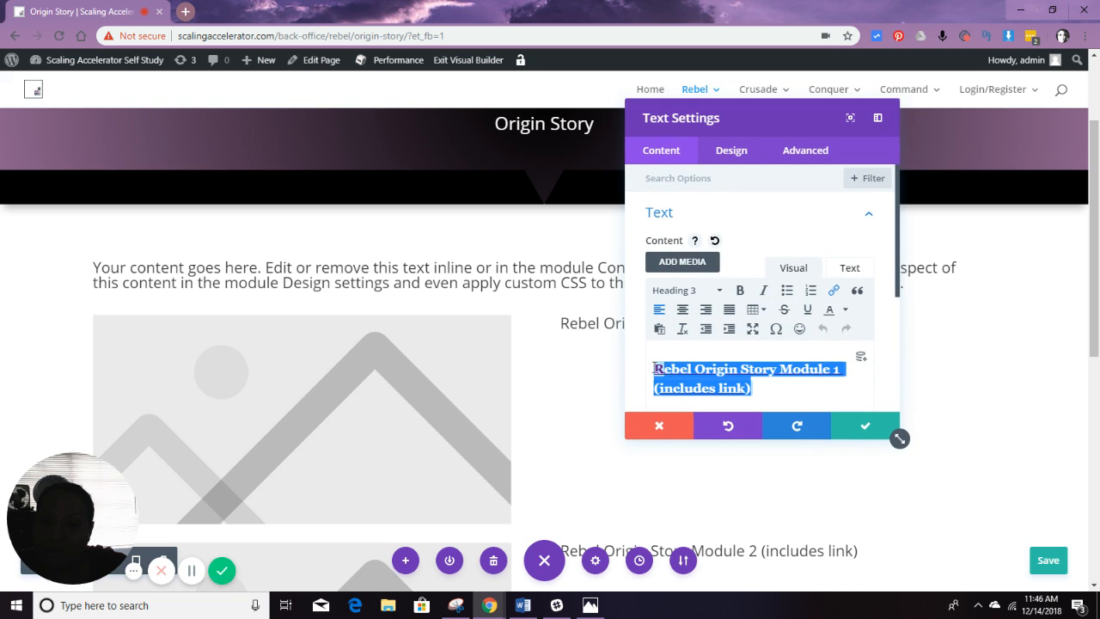
left_click(834, 290)
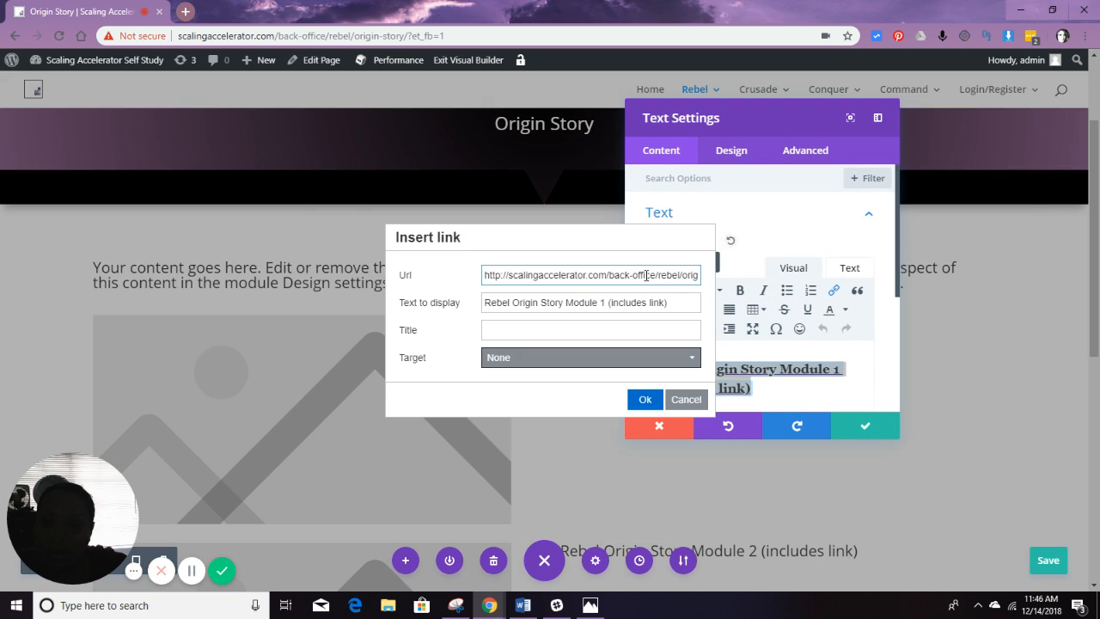
key("ctrl+a")
type("http://scalingaccelerator.com/back-office/rebel/origin-story/rebel-origin-story-module-3/")
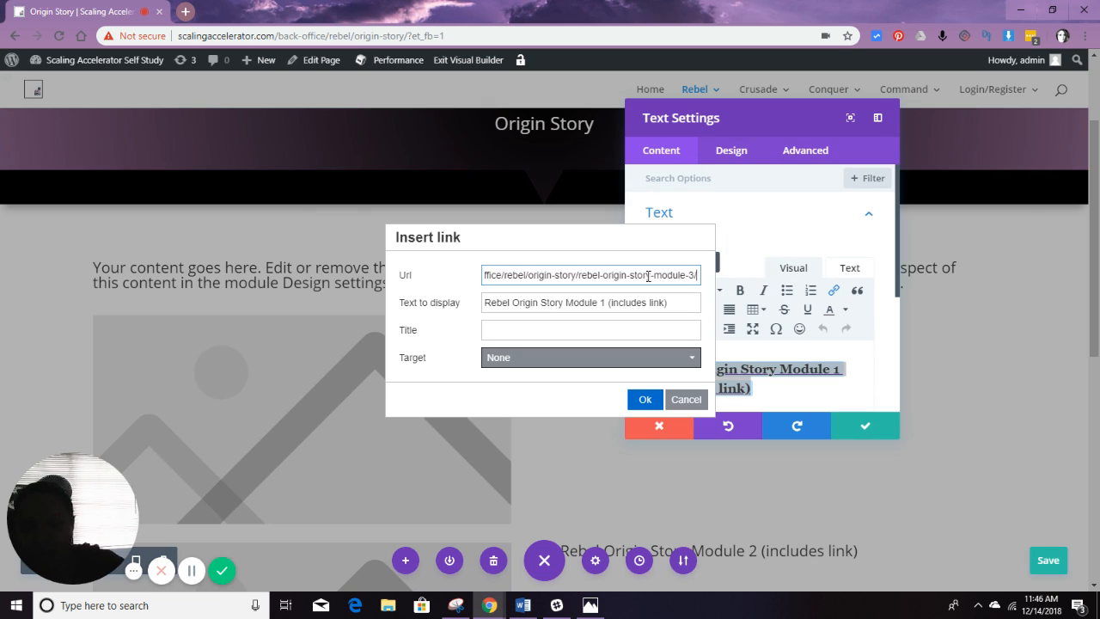
key("BackSpace")
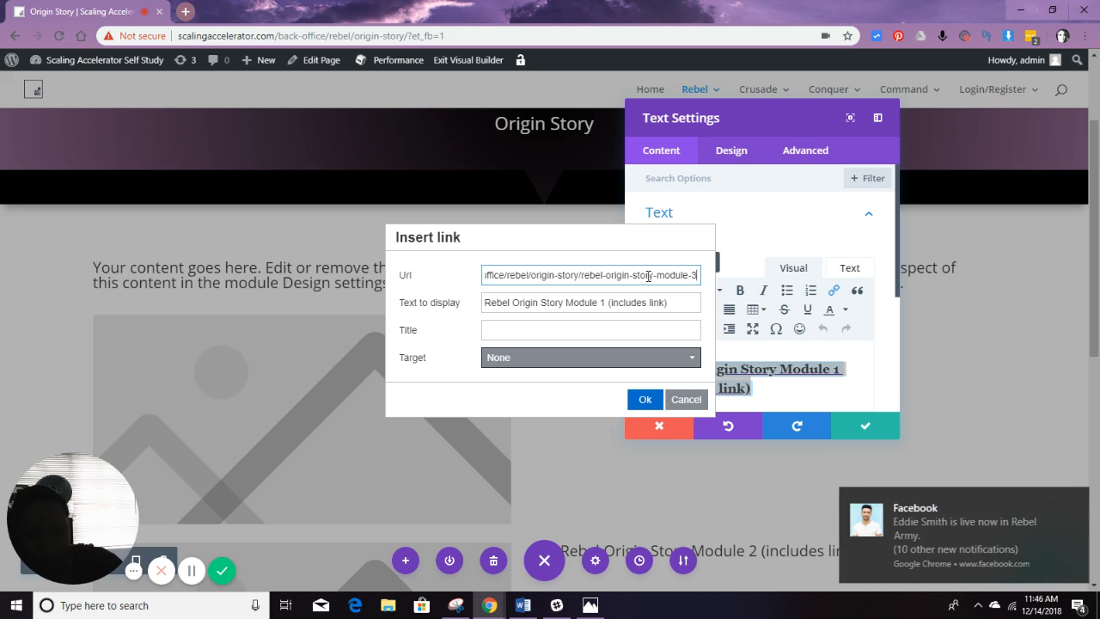
key("BackSpace")
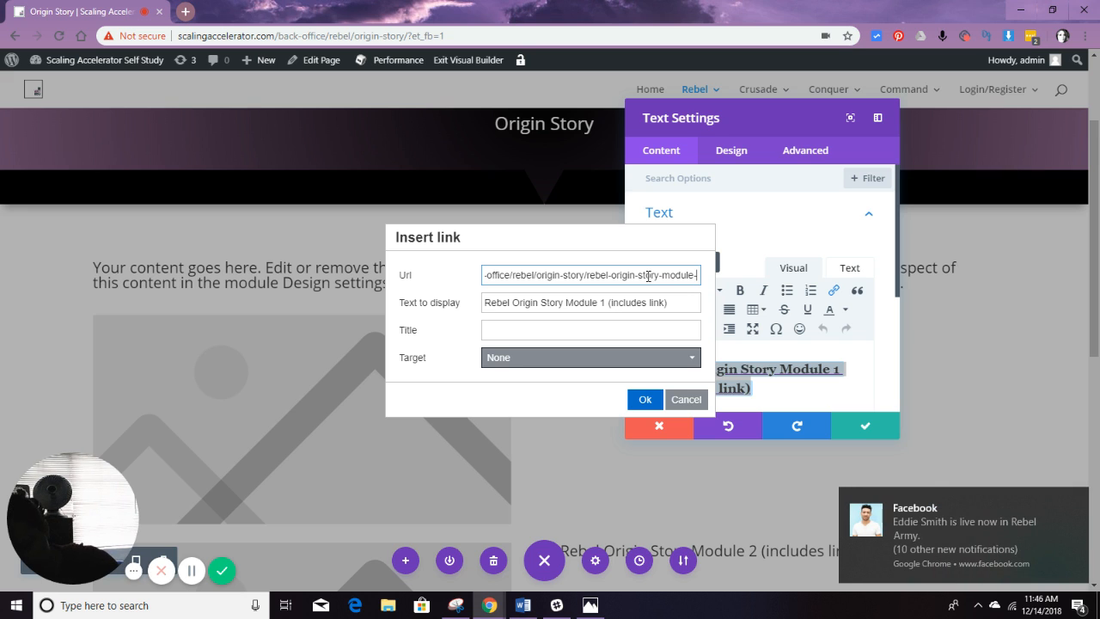
type("1/")
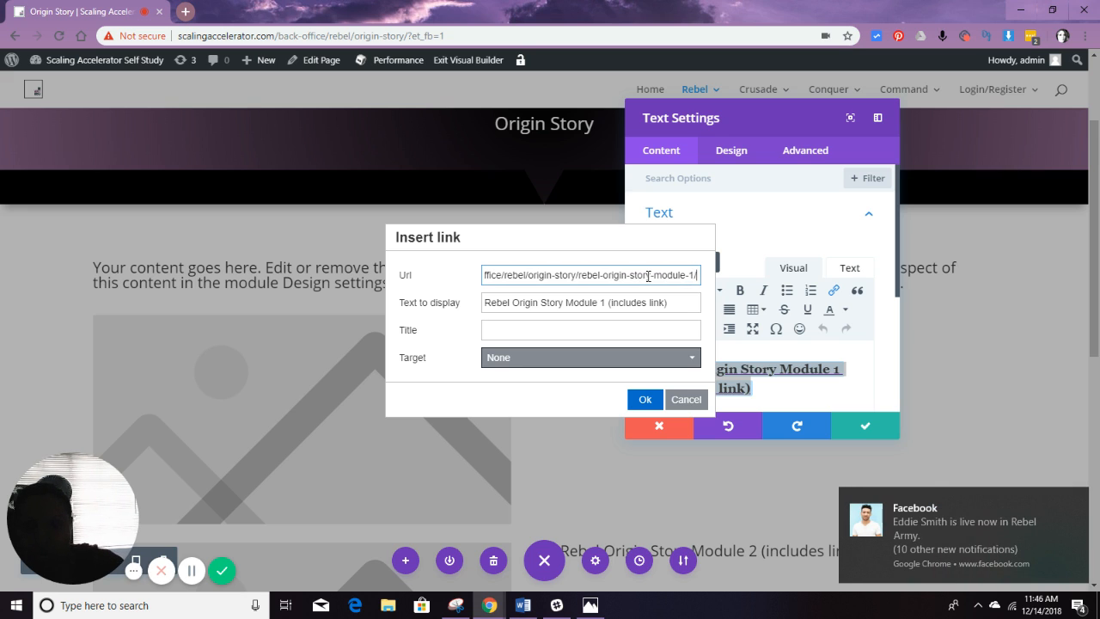
left_click(646, 401)
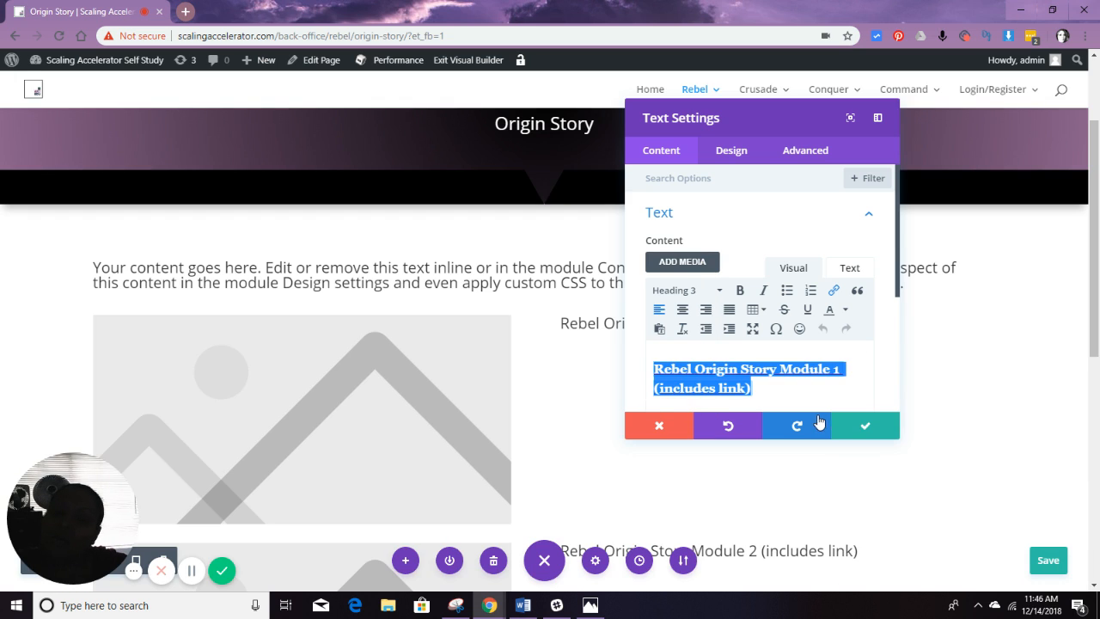
left_click(857, 424)
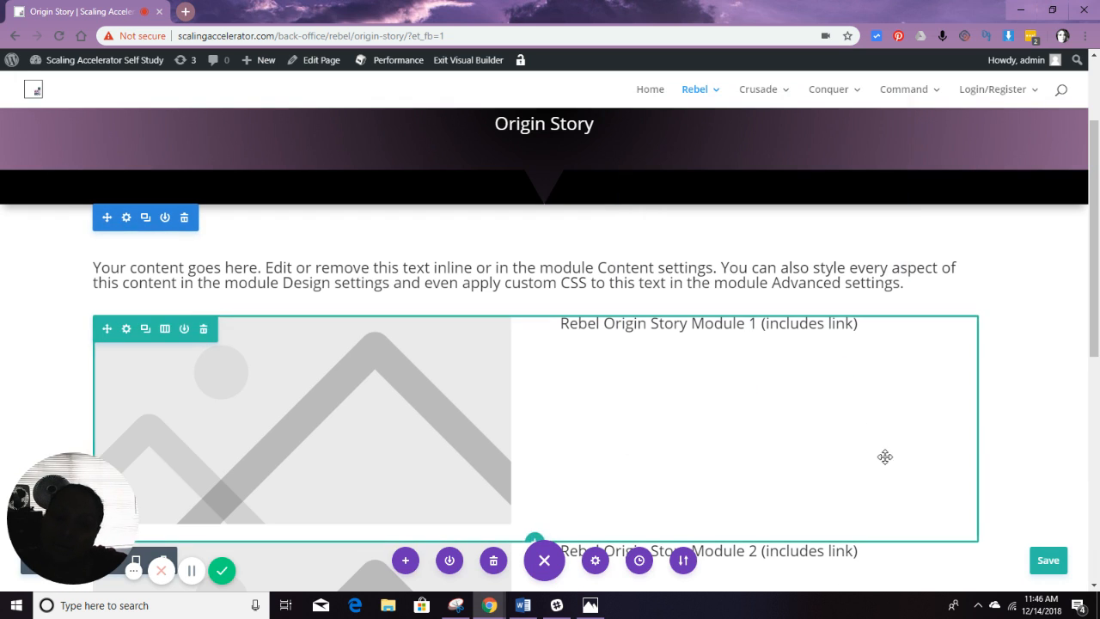
- Save the Origin Story page and exit the Visual Builder
left_click(1049, 560)
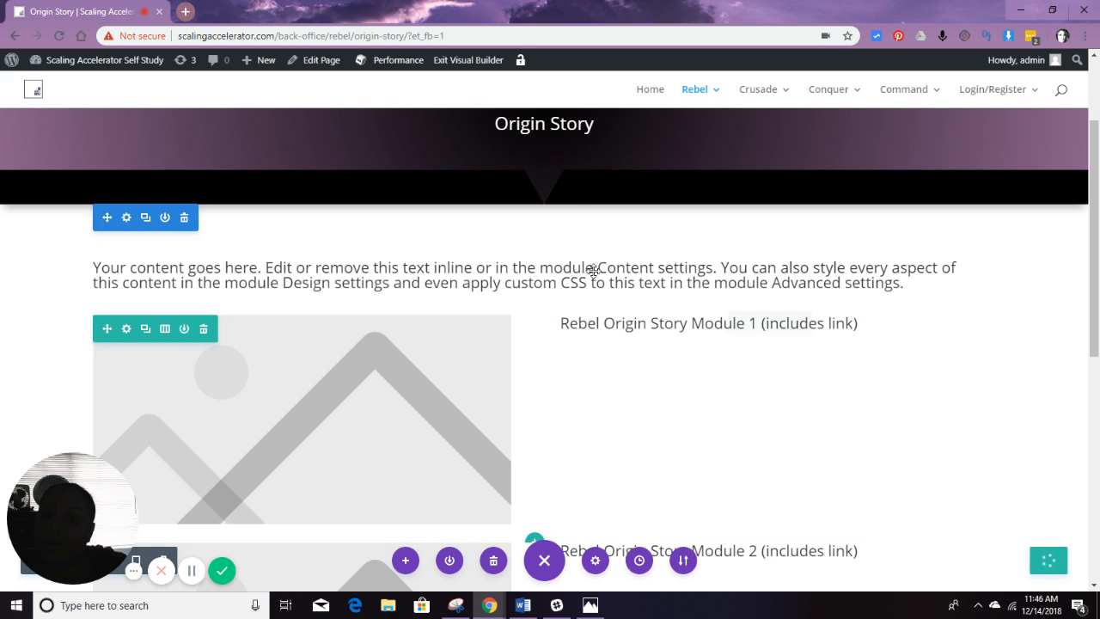
left_click(474, 57)
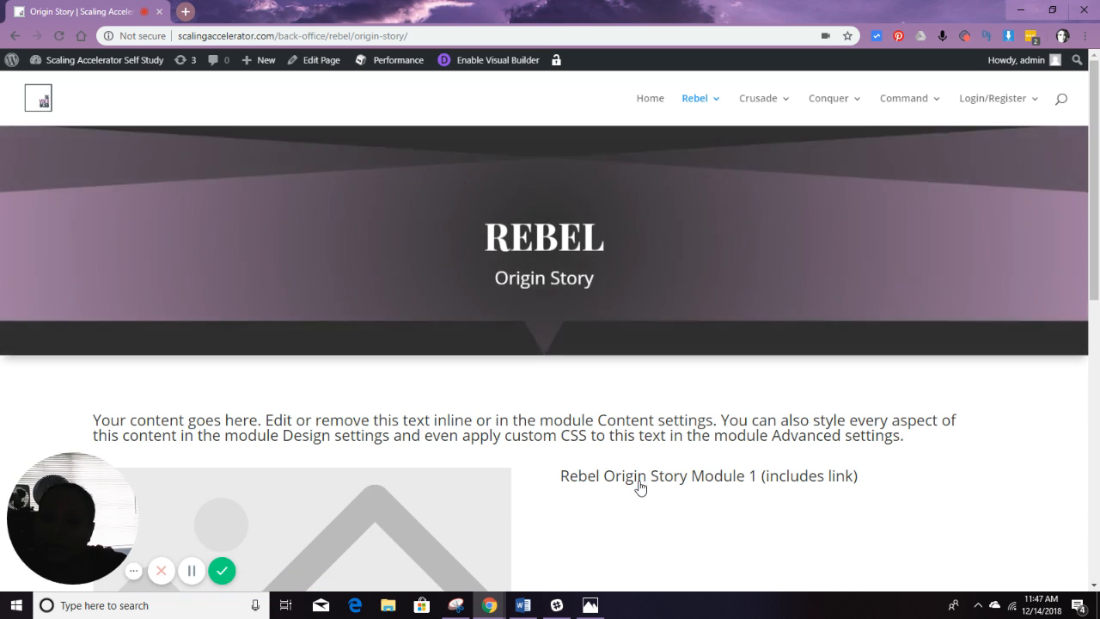
- Test the Rebel Origin Story Module 1 link, look over its target page and return to the Origin Story page
left_click(640, 487)
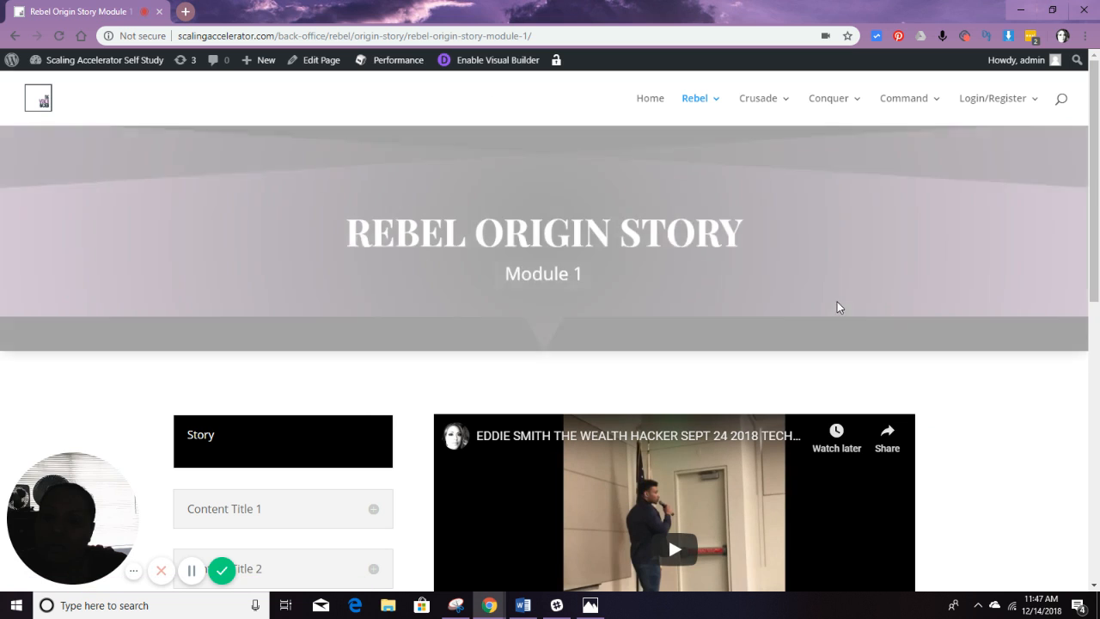
scroll(838, 307, "down", 4)
scroll(837, 306, "up", 4)
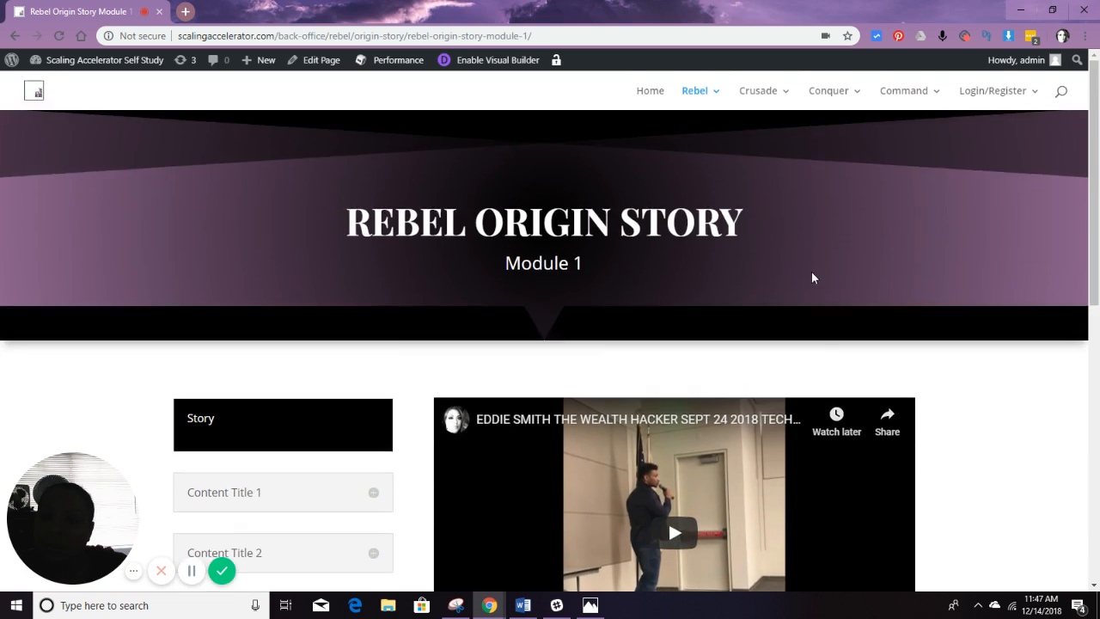
left_click(15, 37)
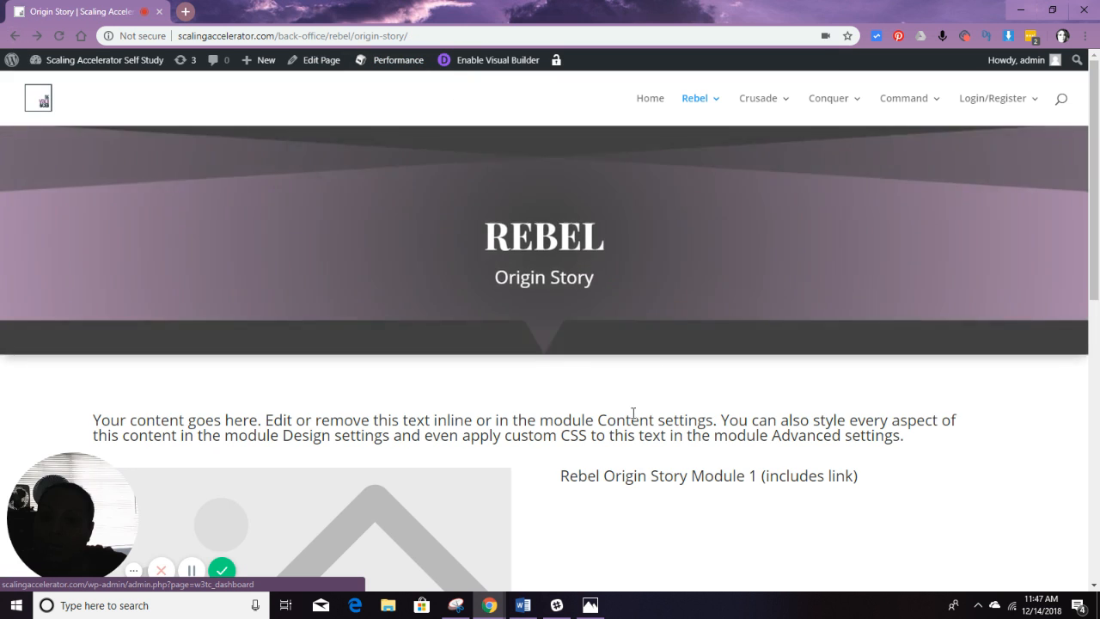
- Test the Rebel Origin Story Module 2 link and look over its target page
scroll(658, 376, "down", 1)
scroll(658, 376, "down", 2)
left_click(653, 409)
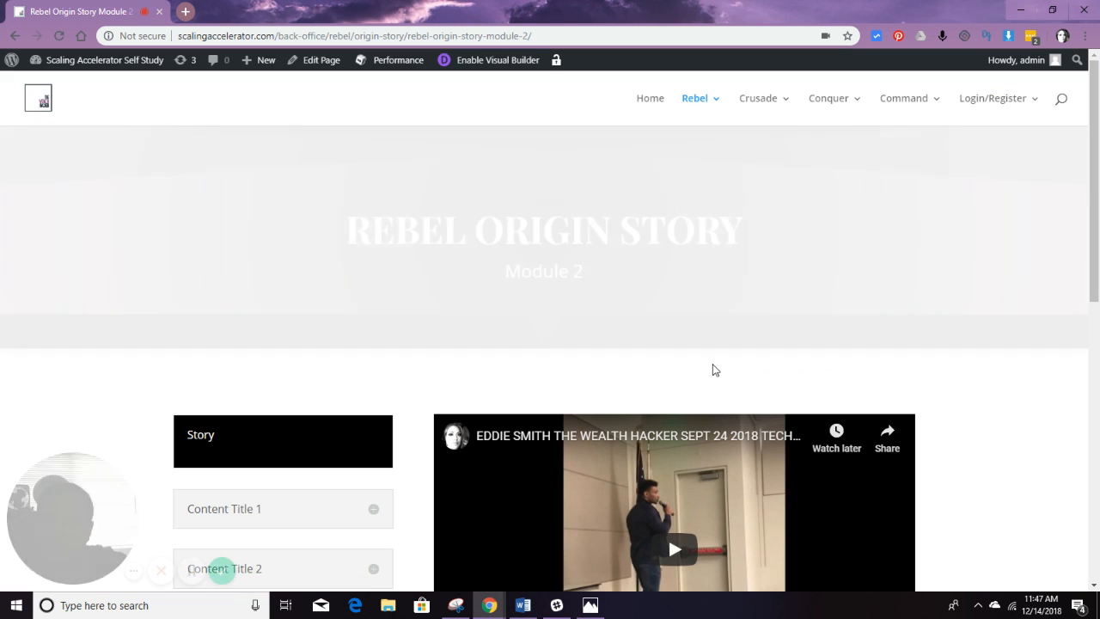
scroll(713, 369, "down", 5)
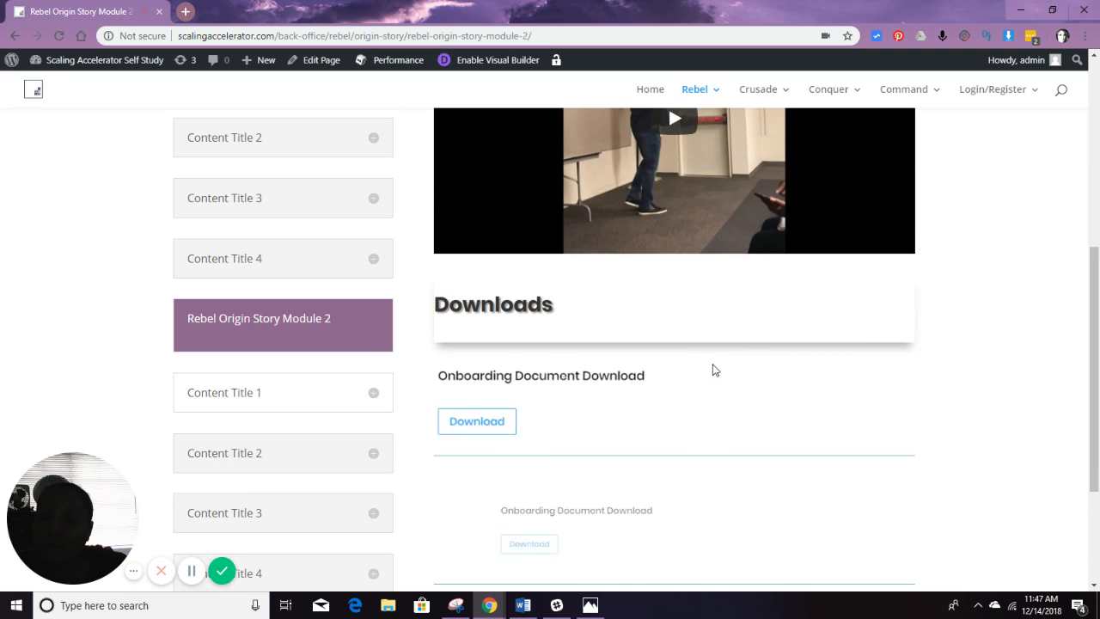
scroll(712, 370, "up", 6)
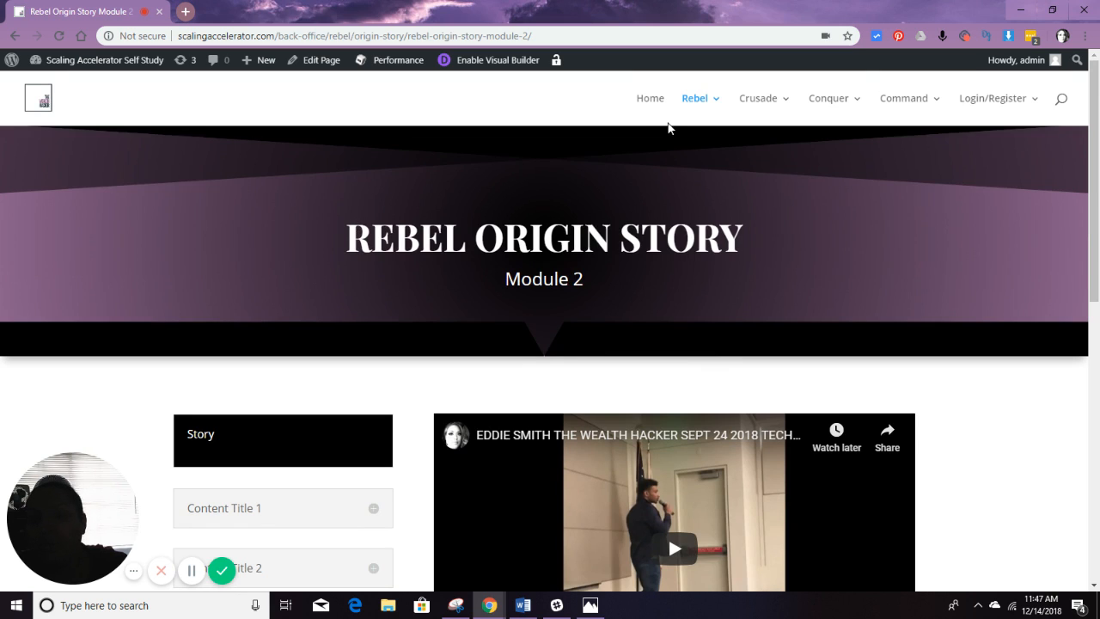
- Show the module pages listed under Origin Story in the site's Rebel navigation
mouse_move(687, 111)
mouse_move(725, 159)
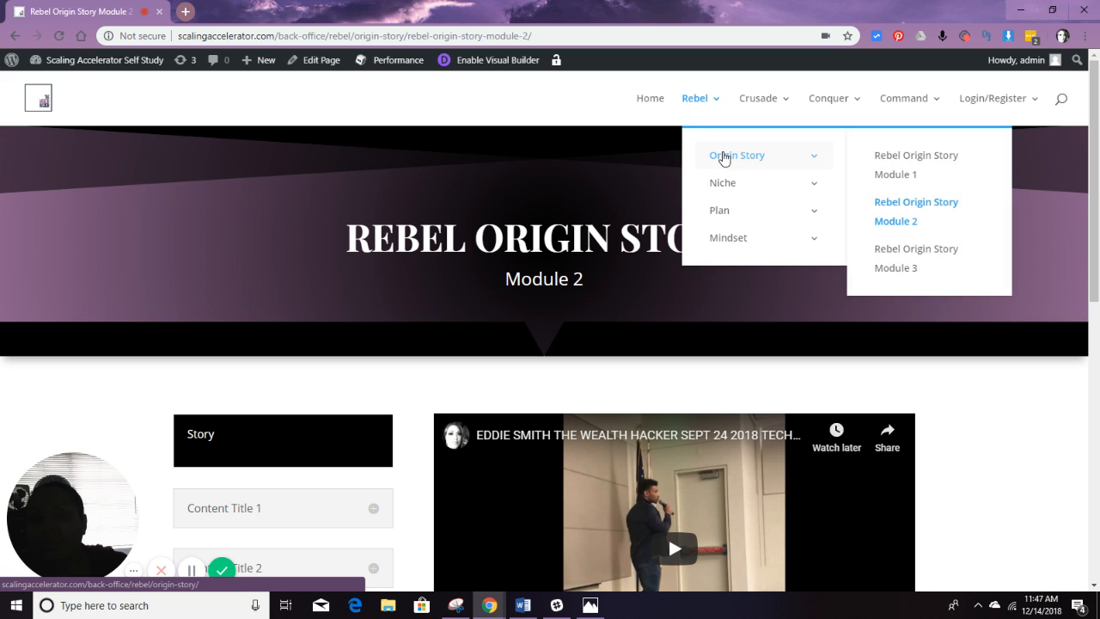